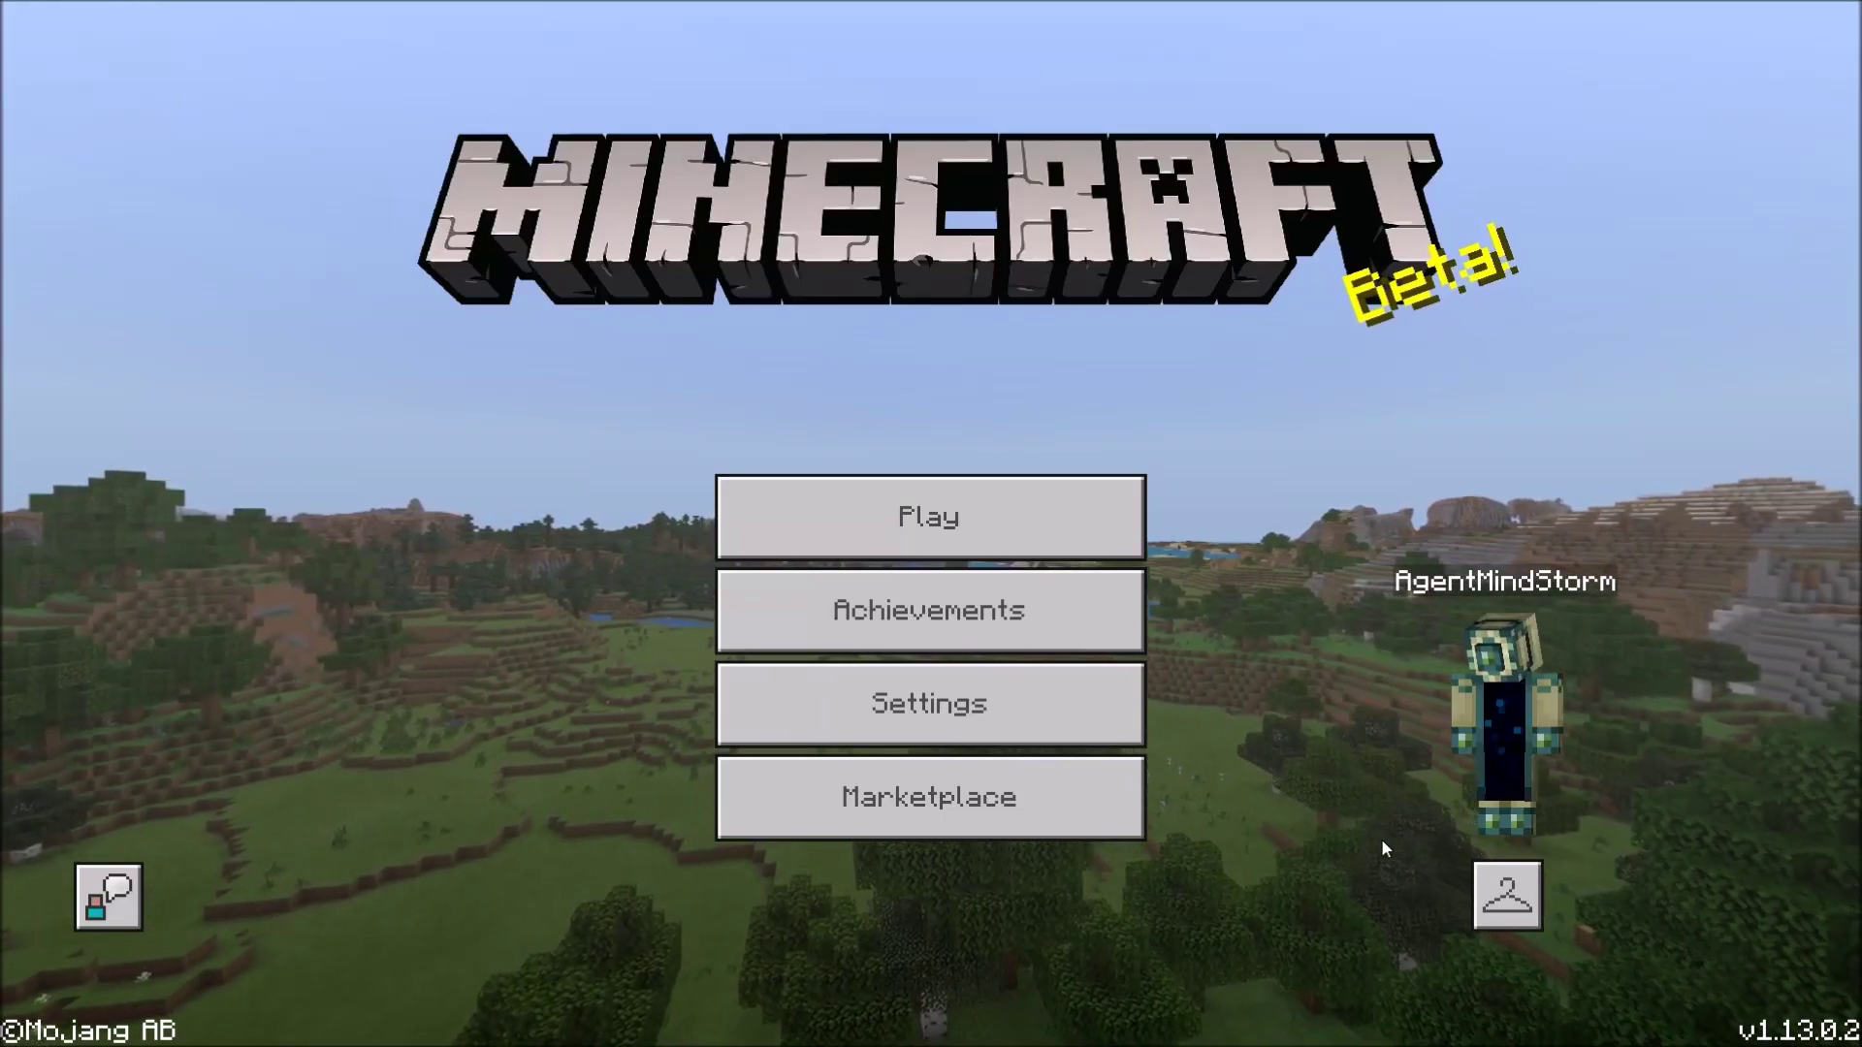
Open Settings > Global Resources and scroll through the active and available Minecraft packs.
click(1048, 732)
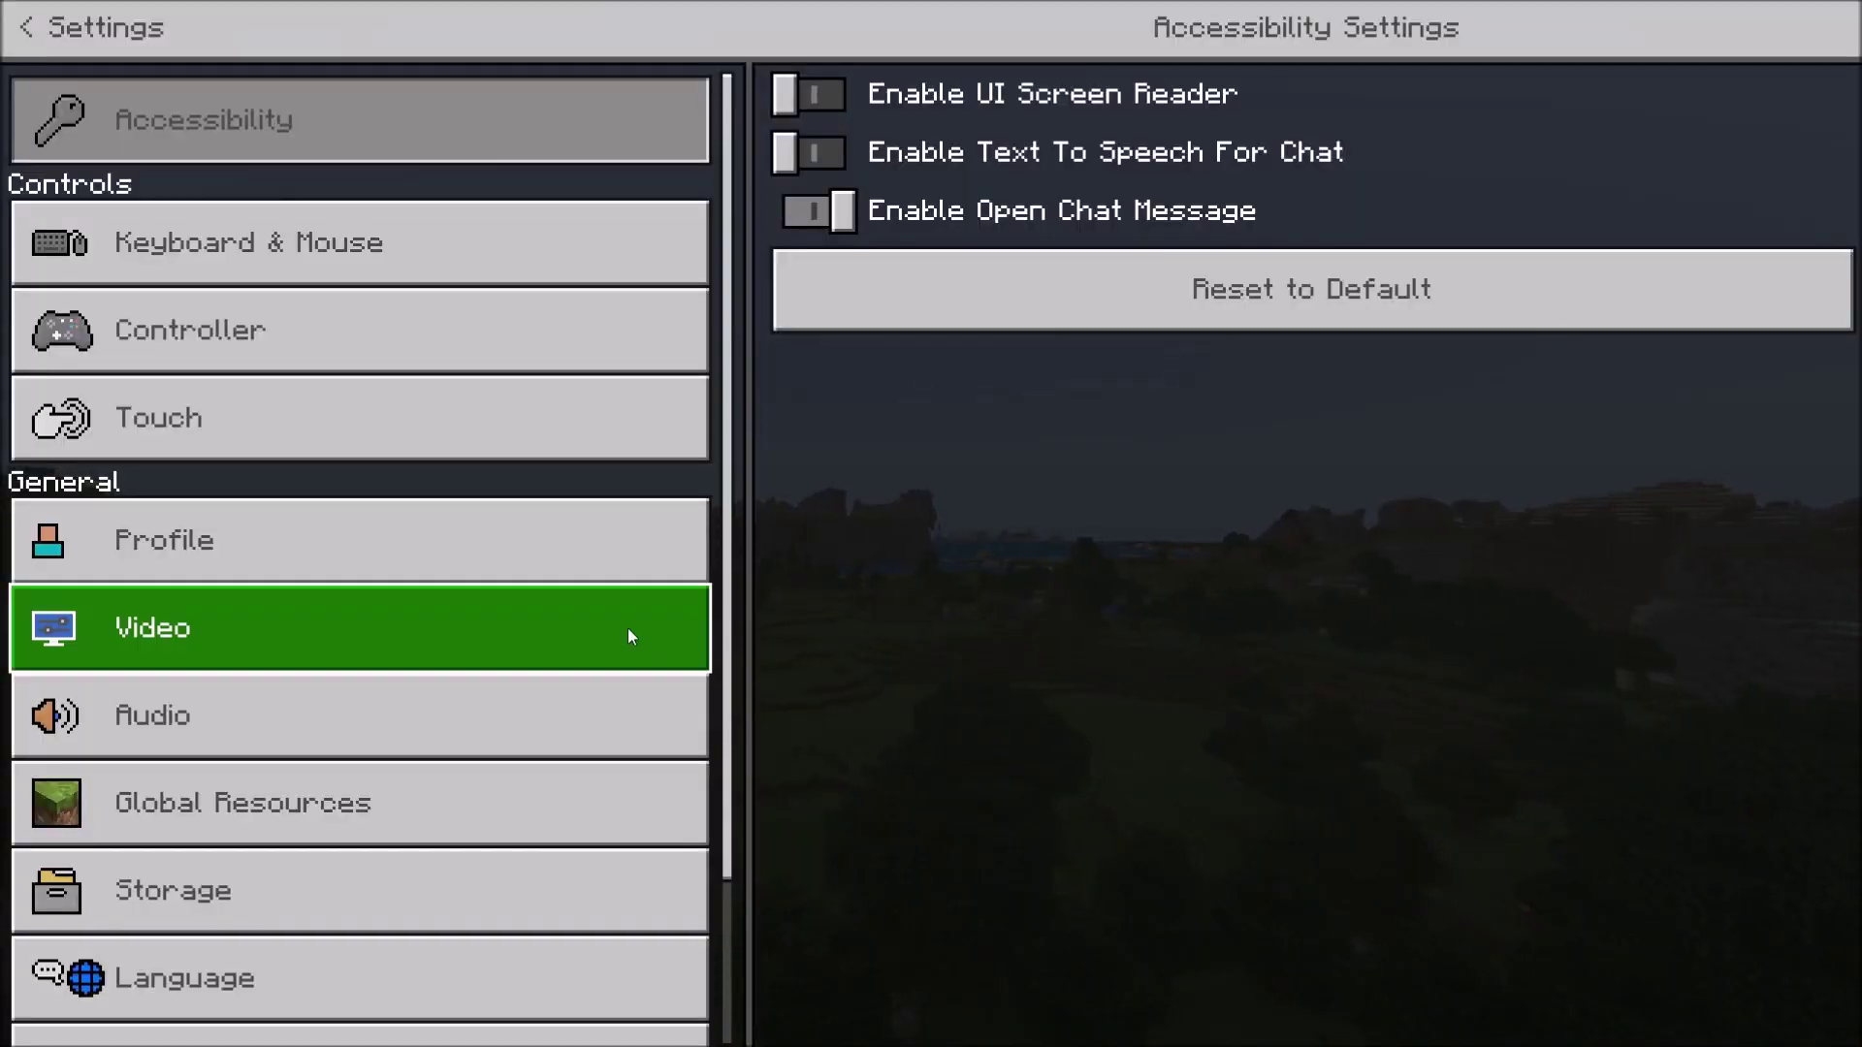
click(403, 802)
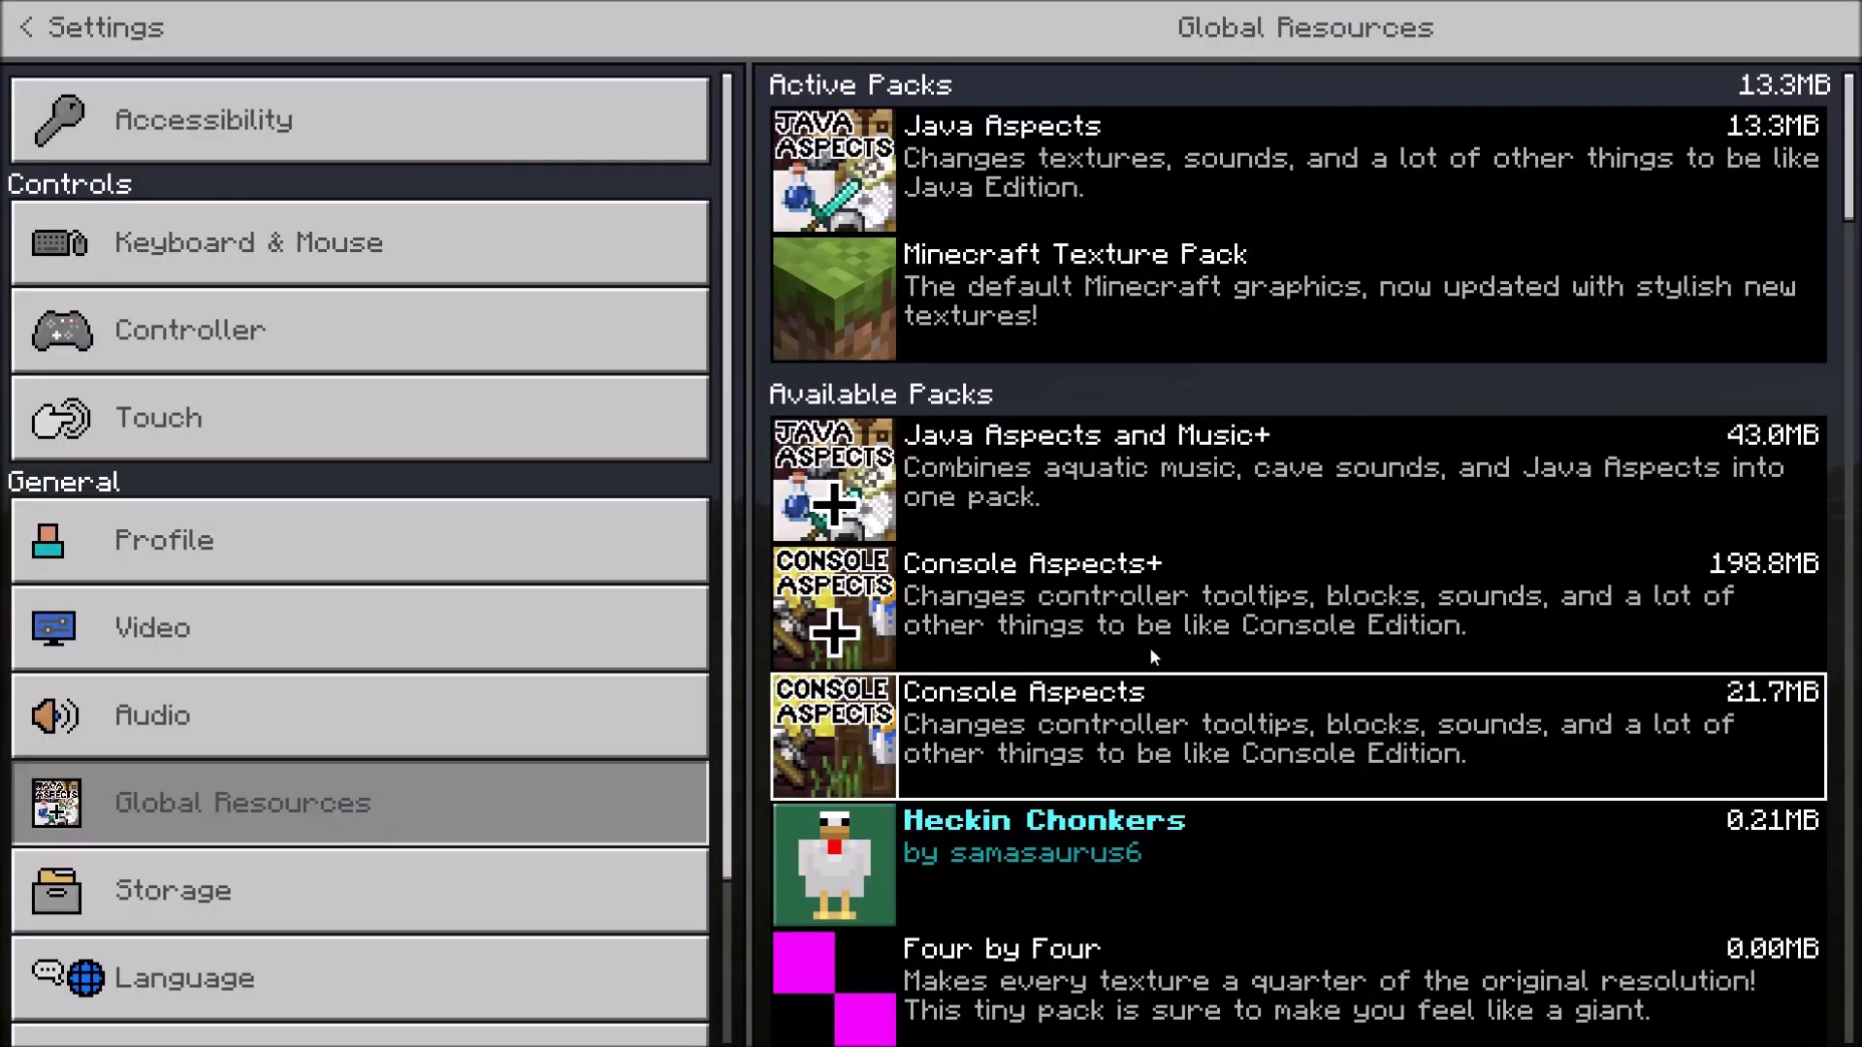
drag(1848, 150, 1806, 677)
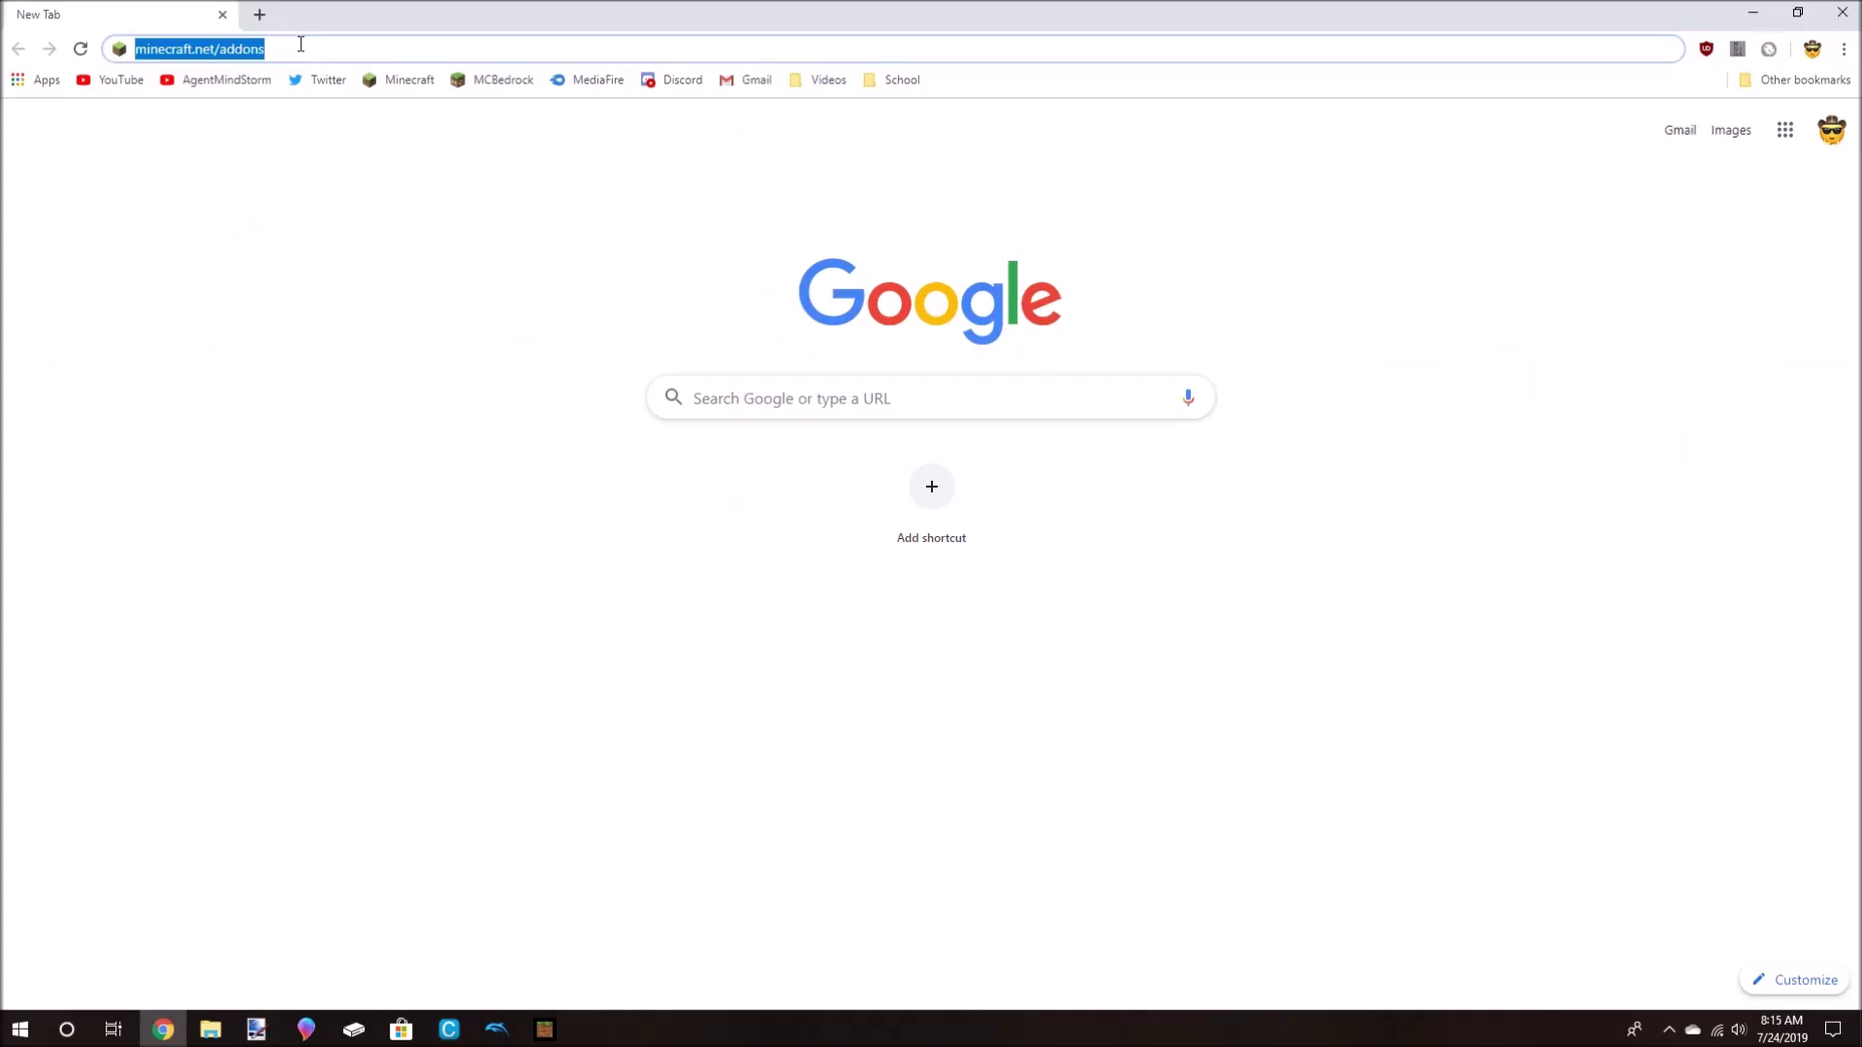
Download Vanilla_Resource_Pack_1.12.0.zip (44.2 MB) from the resource packs link on minecraft.net/addons.
click(301, 45)
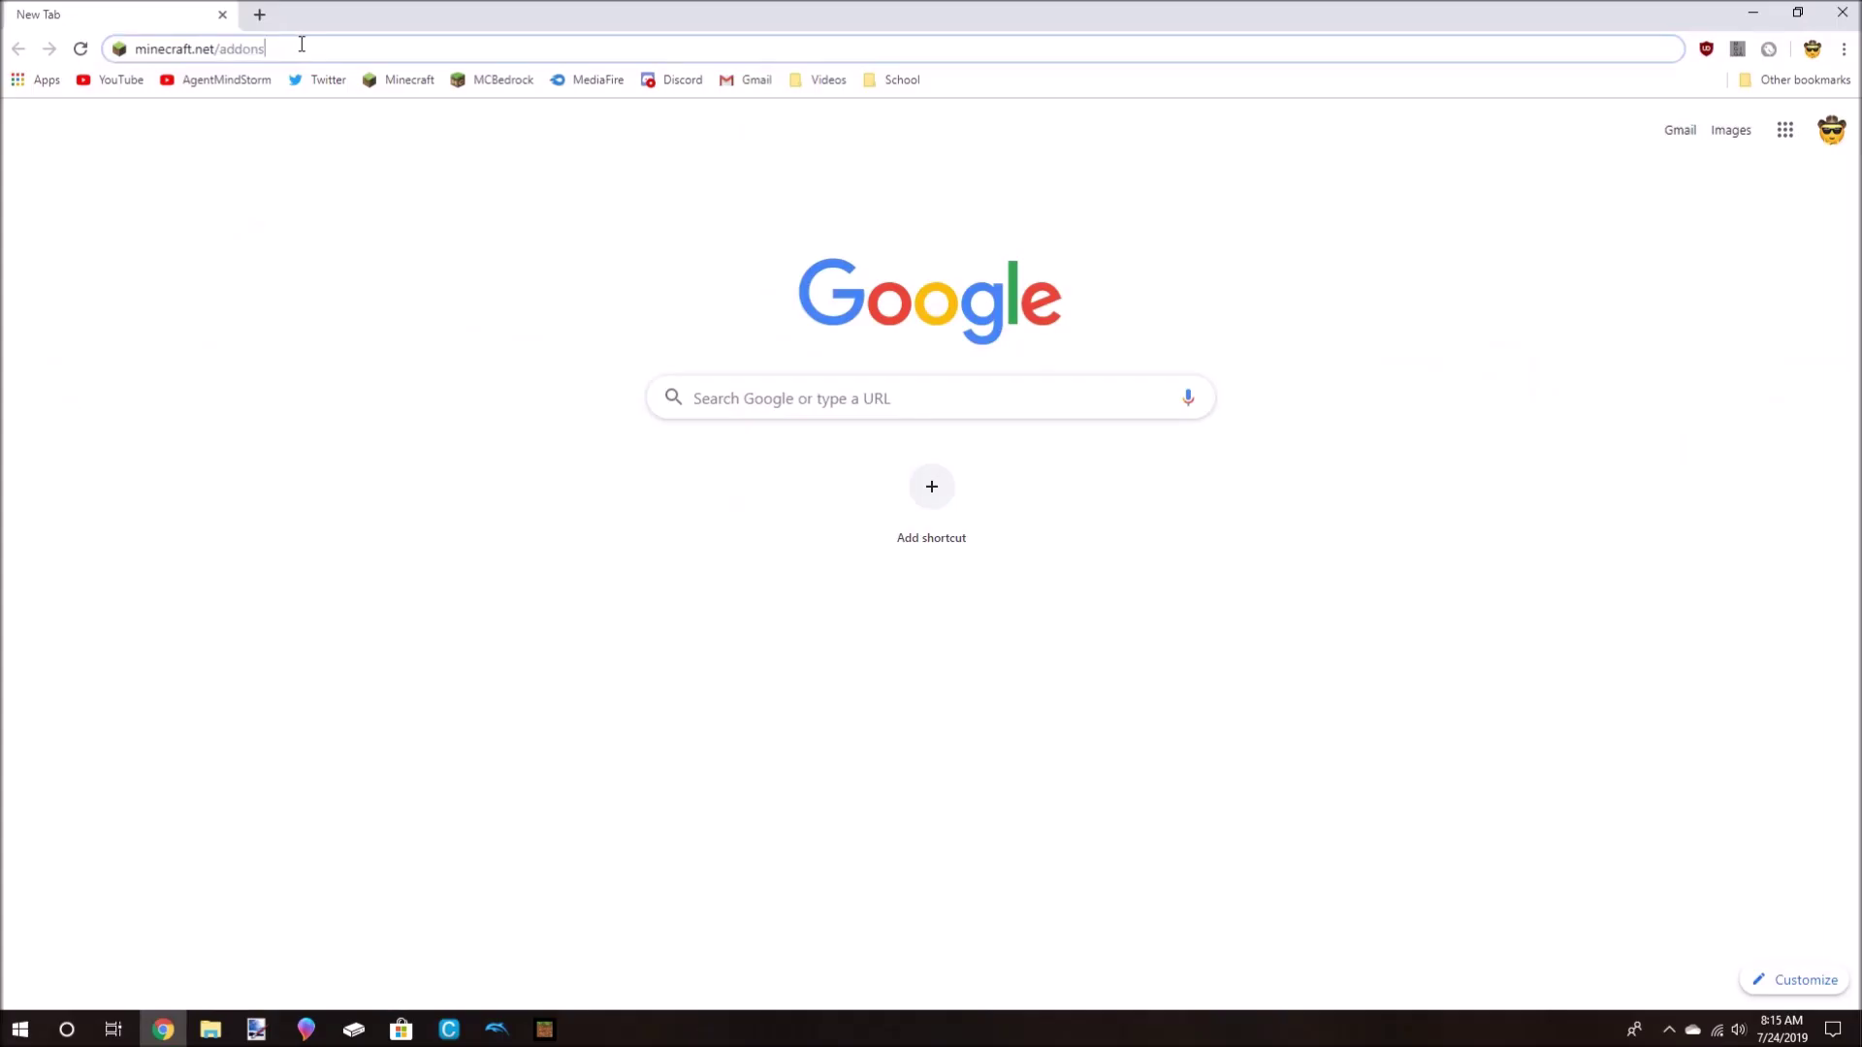
key(Return)
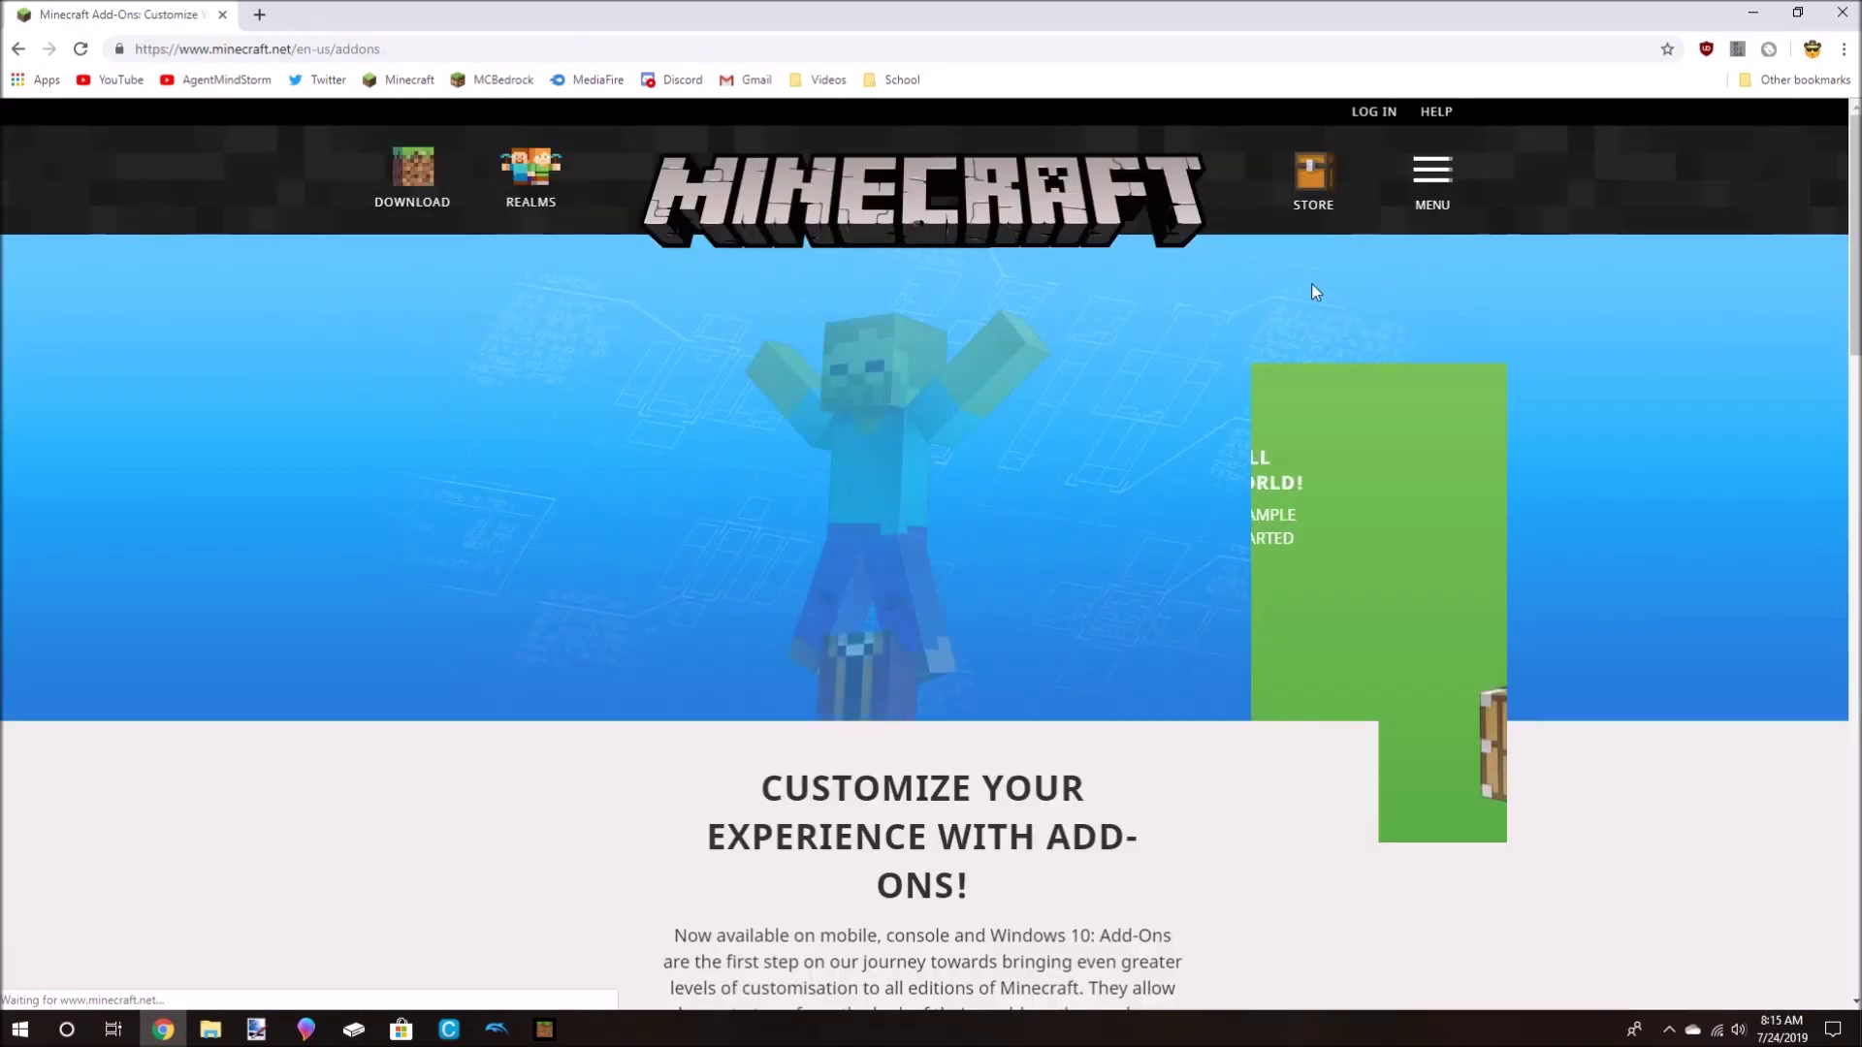
scroll(1152, 334, down, 20)
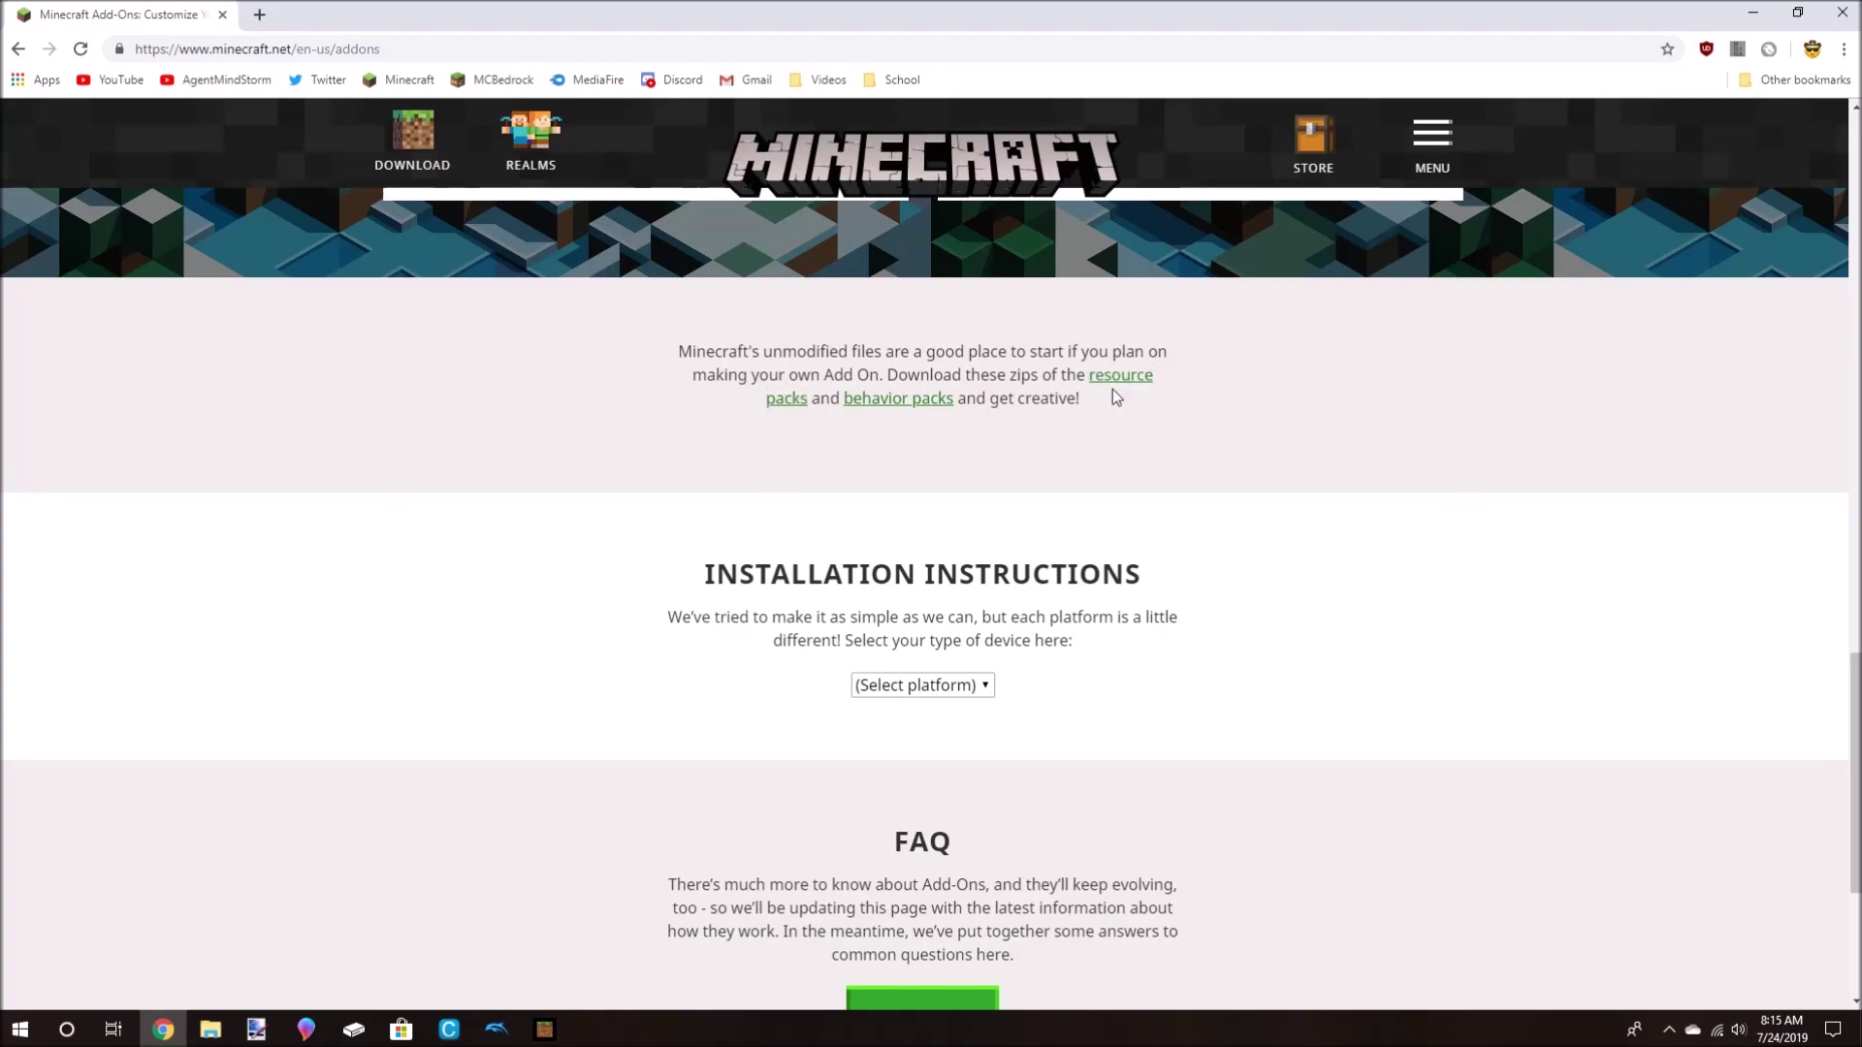
click(1120, 382)
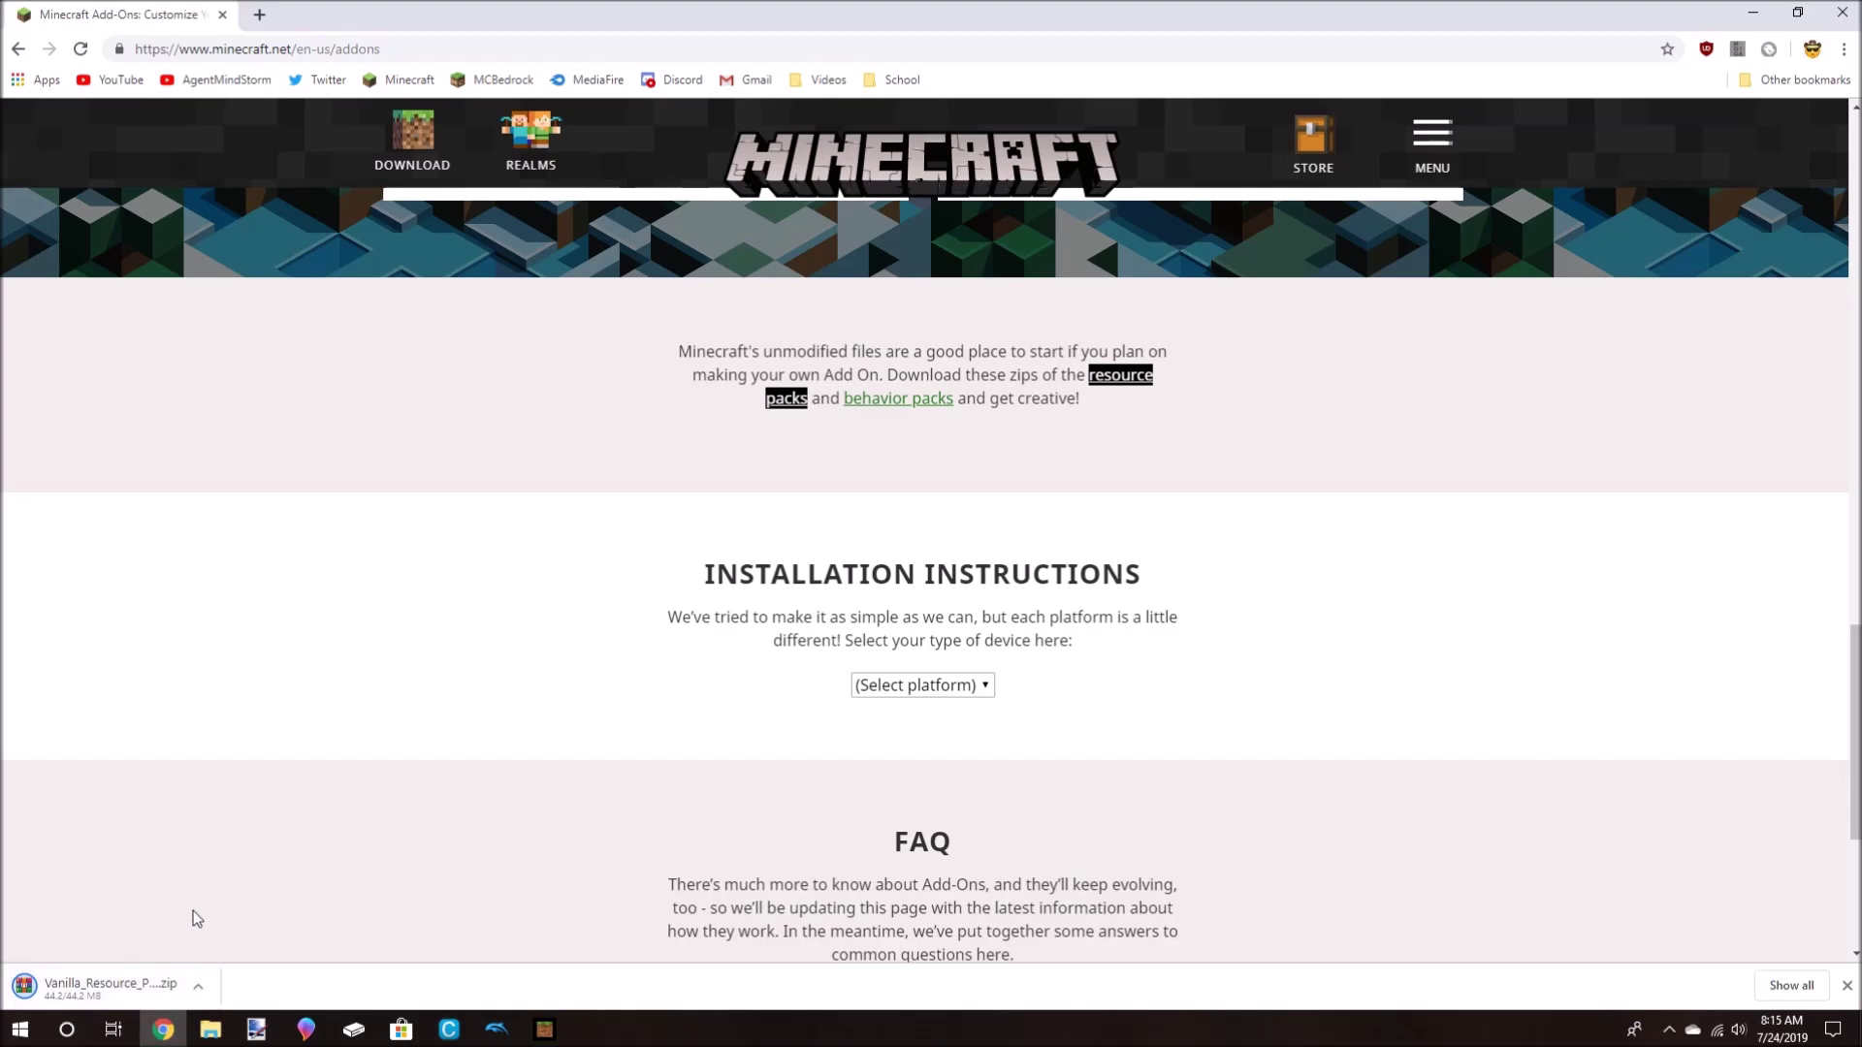
click(653, 642)
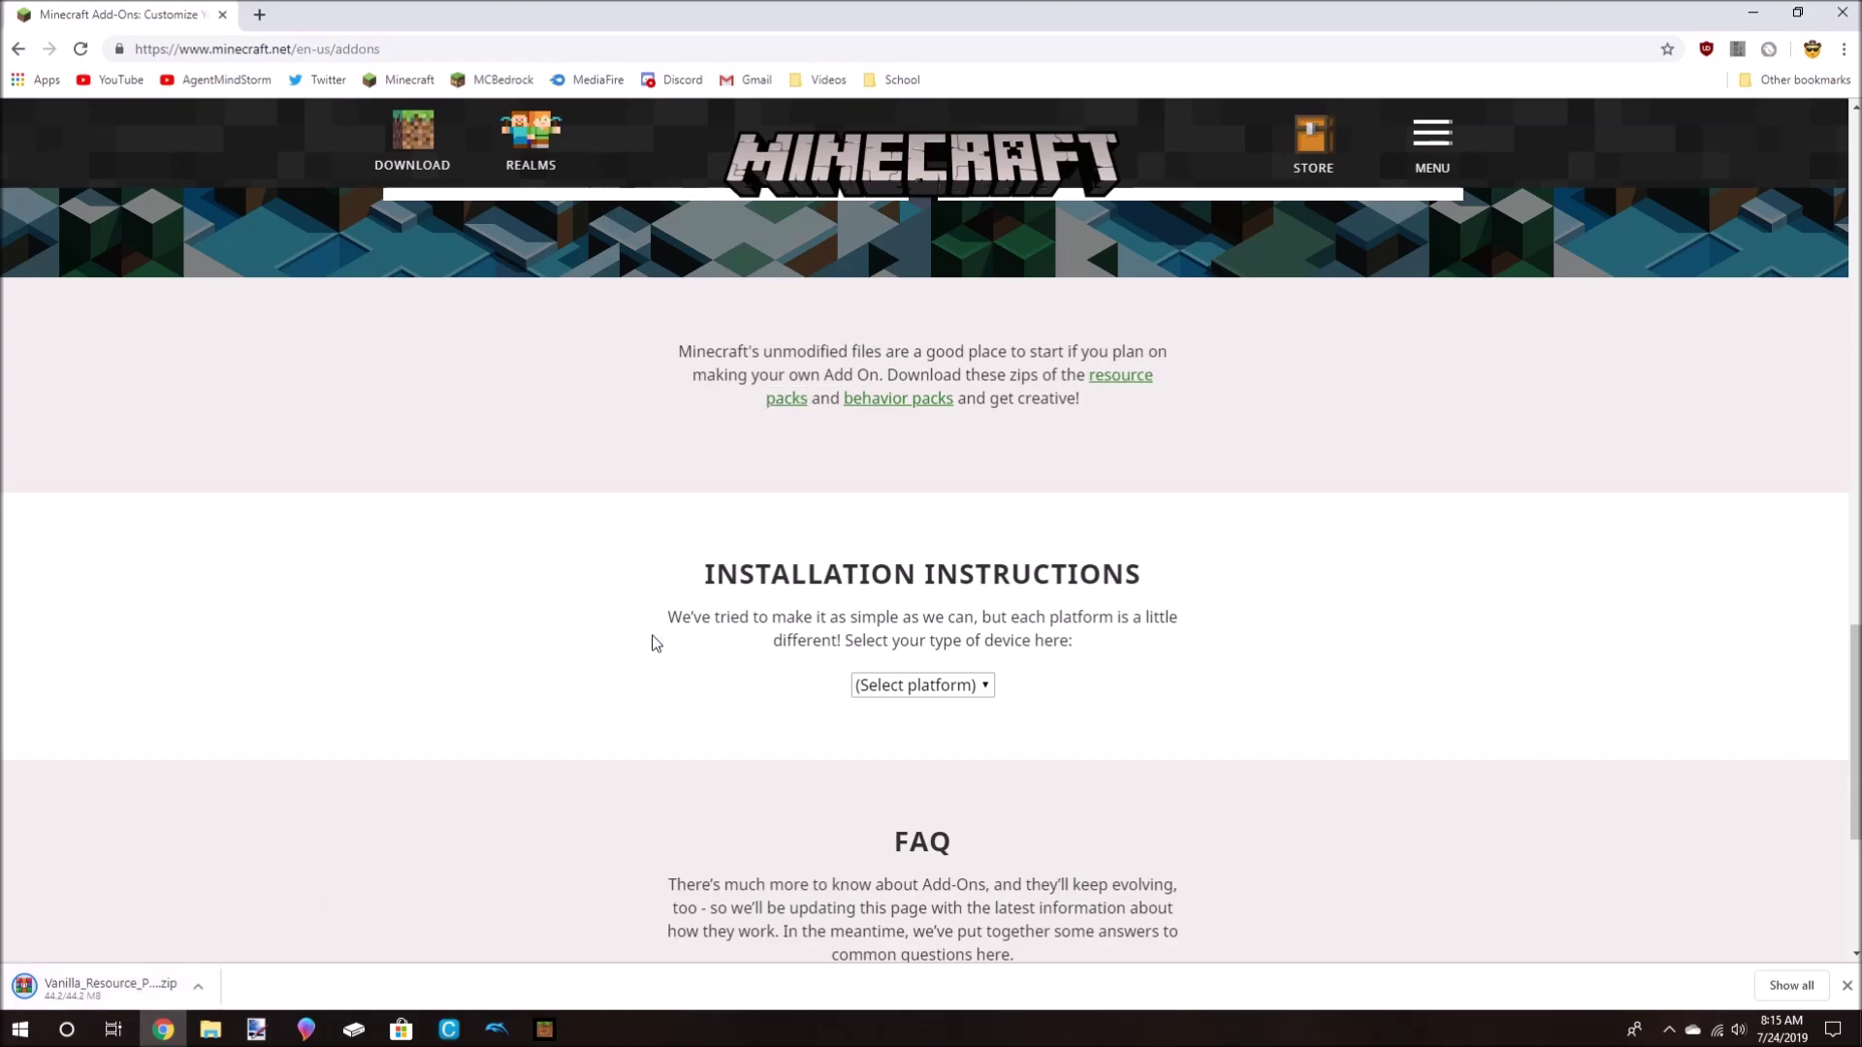
scroll(1090, 667, up, 2)
scroll(1090, 667, down, 2)
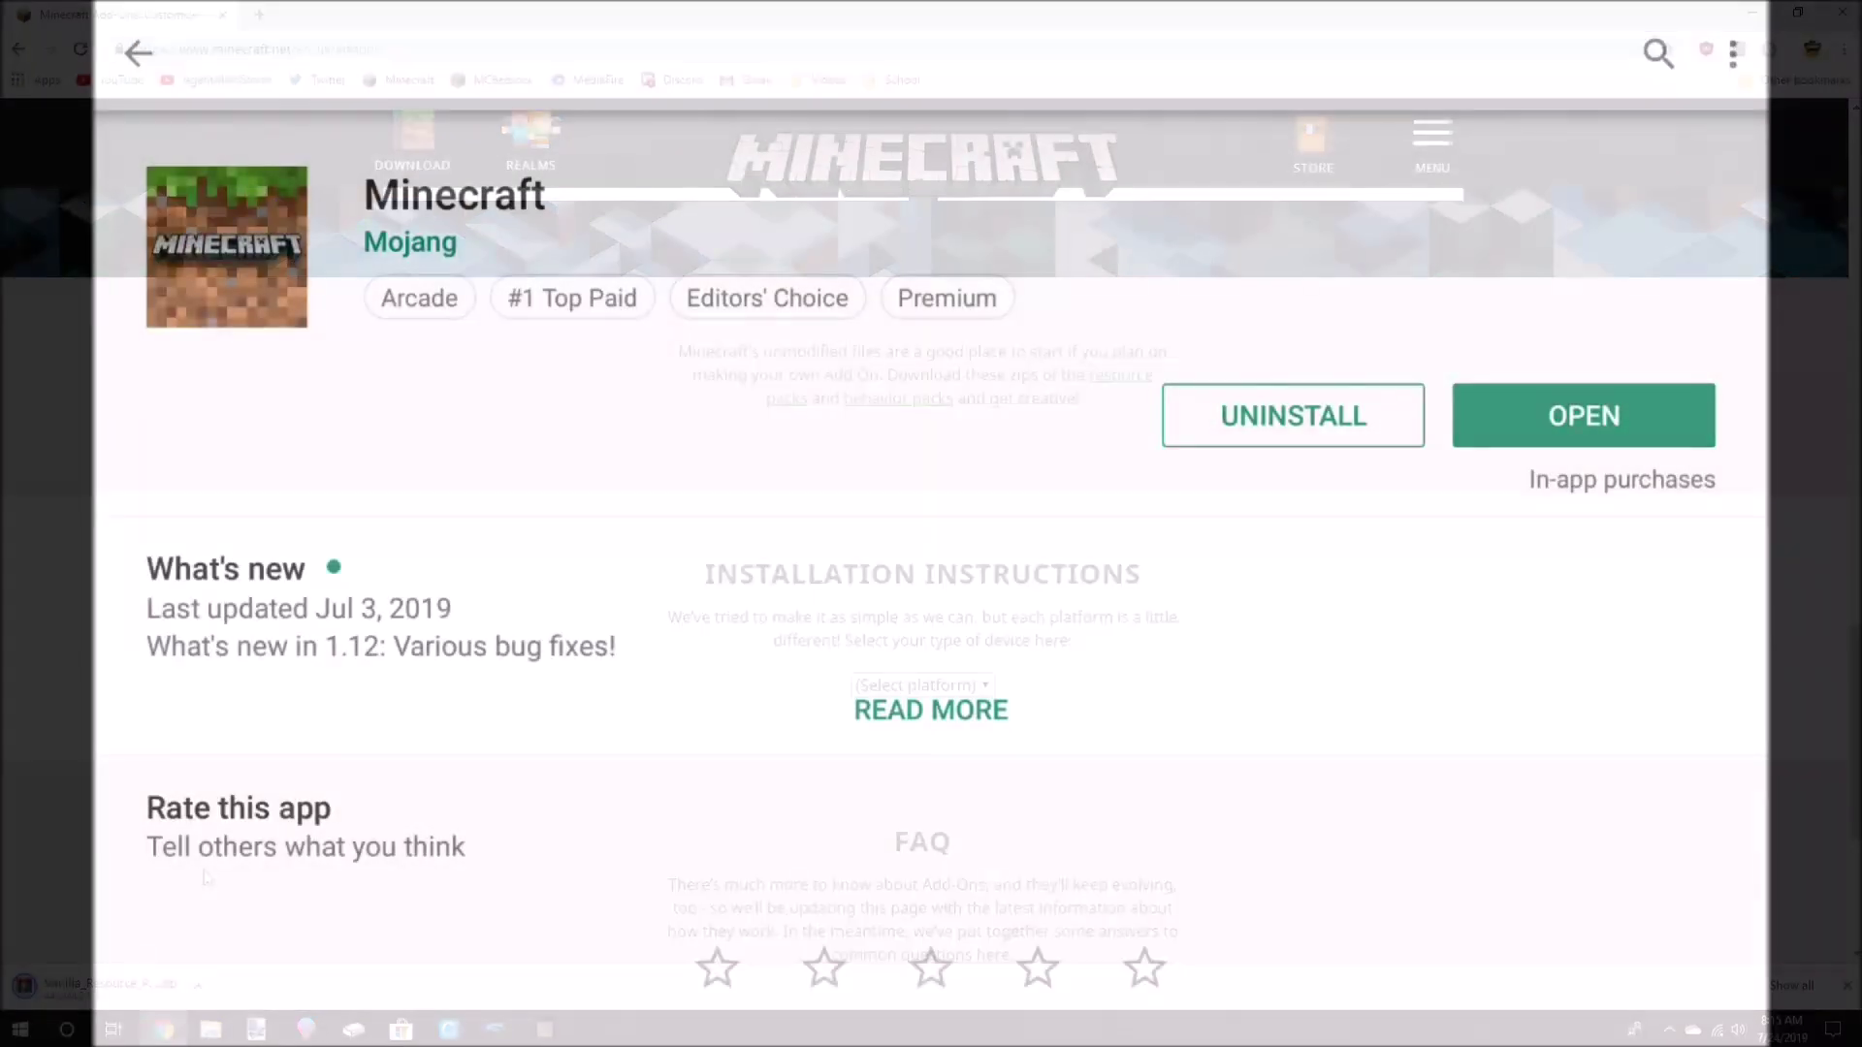
Join the Minecraft beta on Google Play and launch Minecraft (Beta) v1.13.0.2.
scroll(931, 523, down, 3)
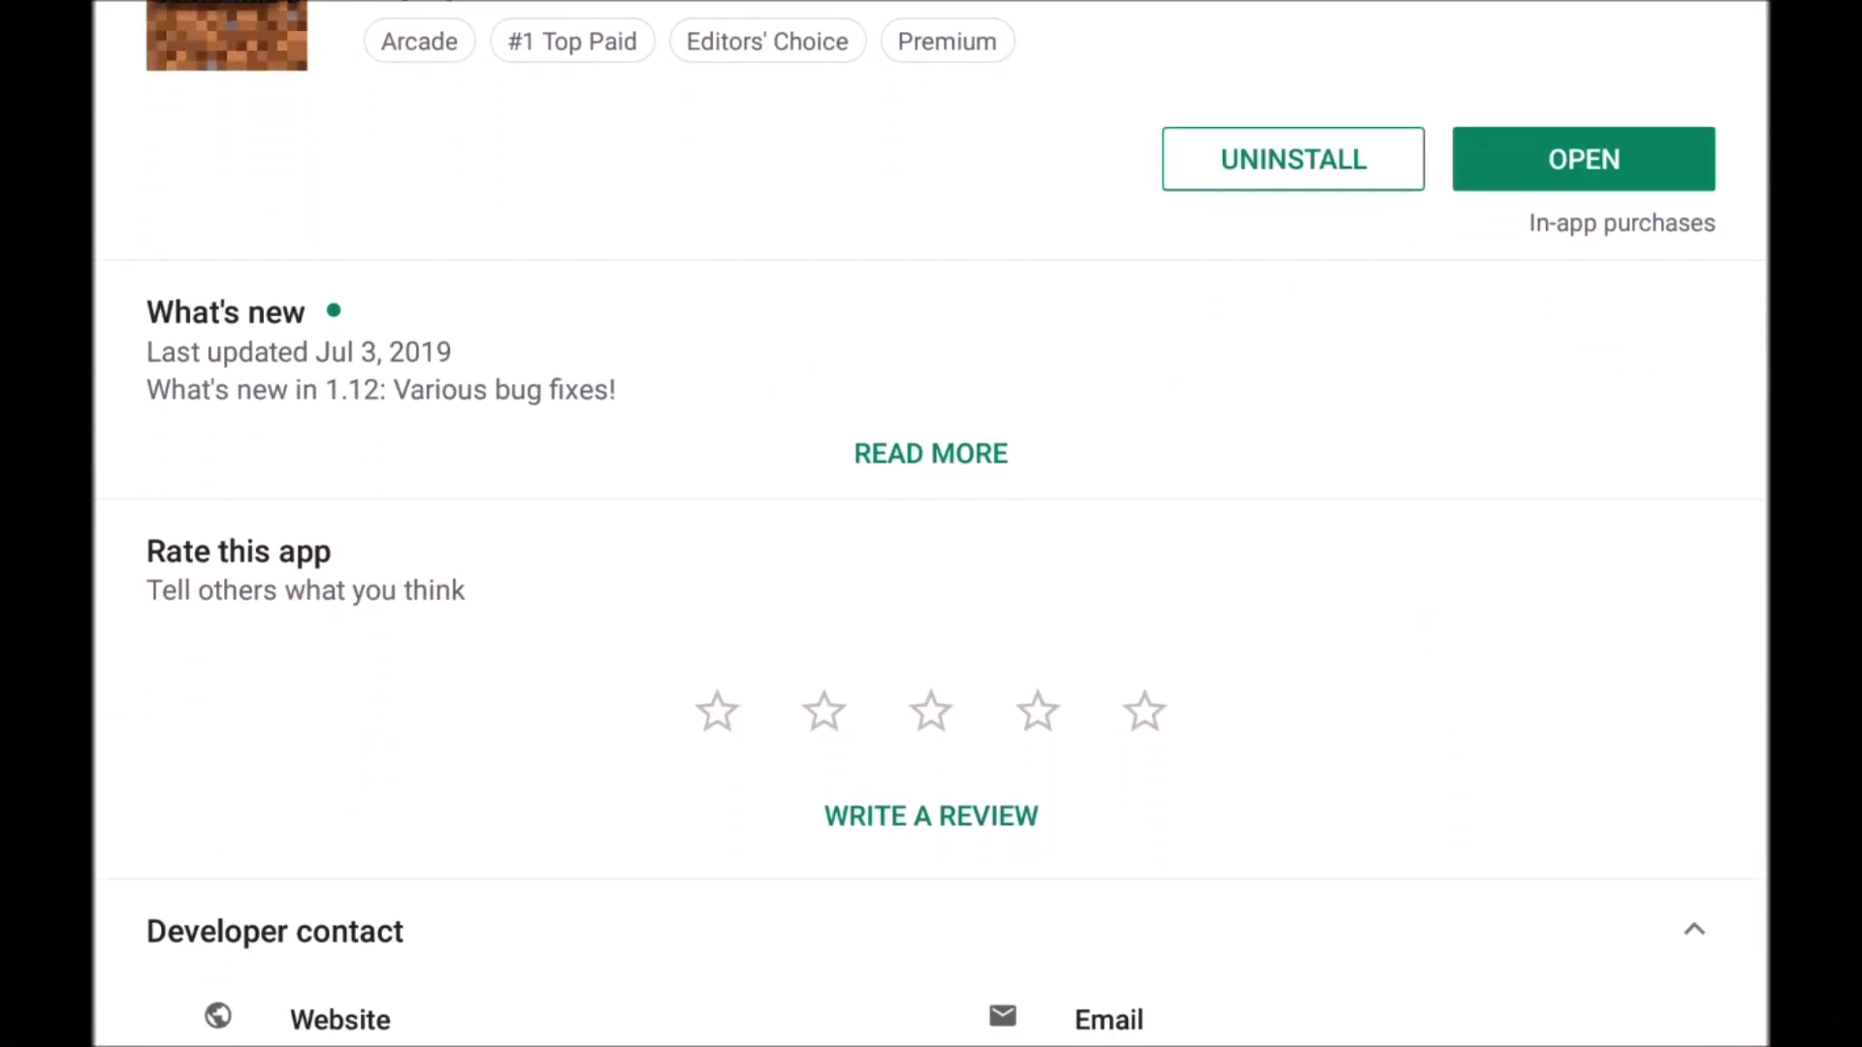
scroll(1491, 661, down, 9)
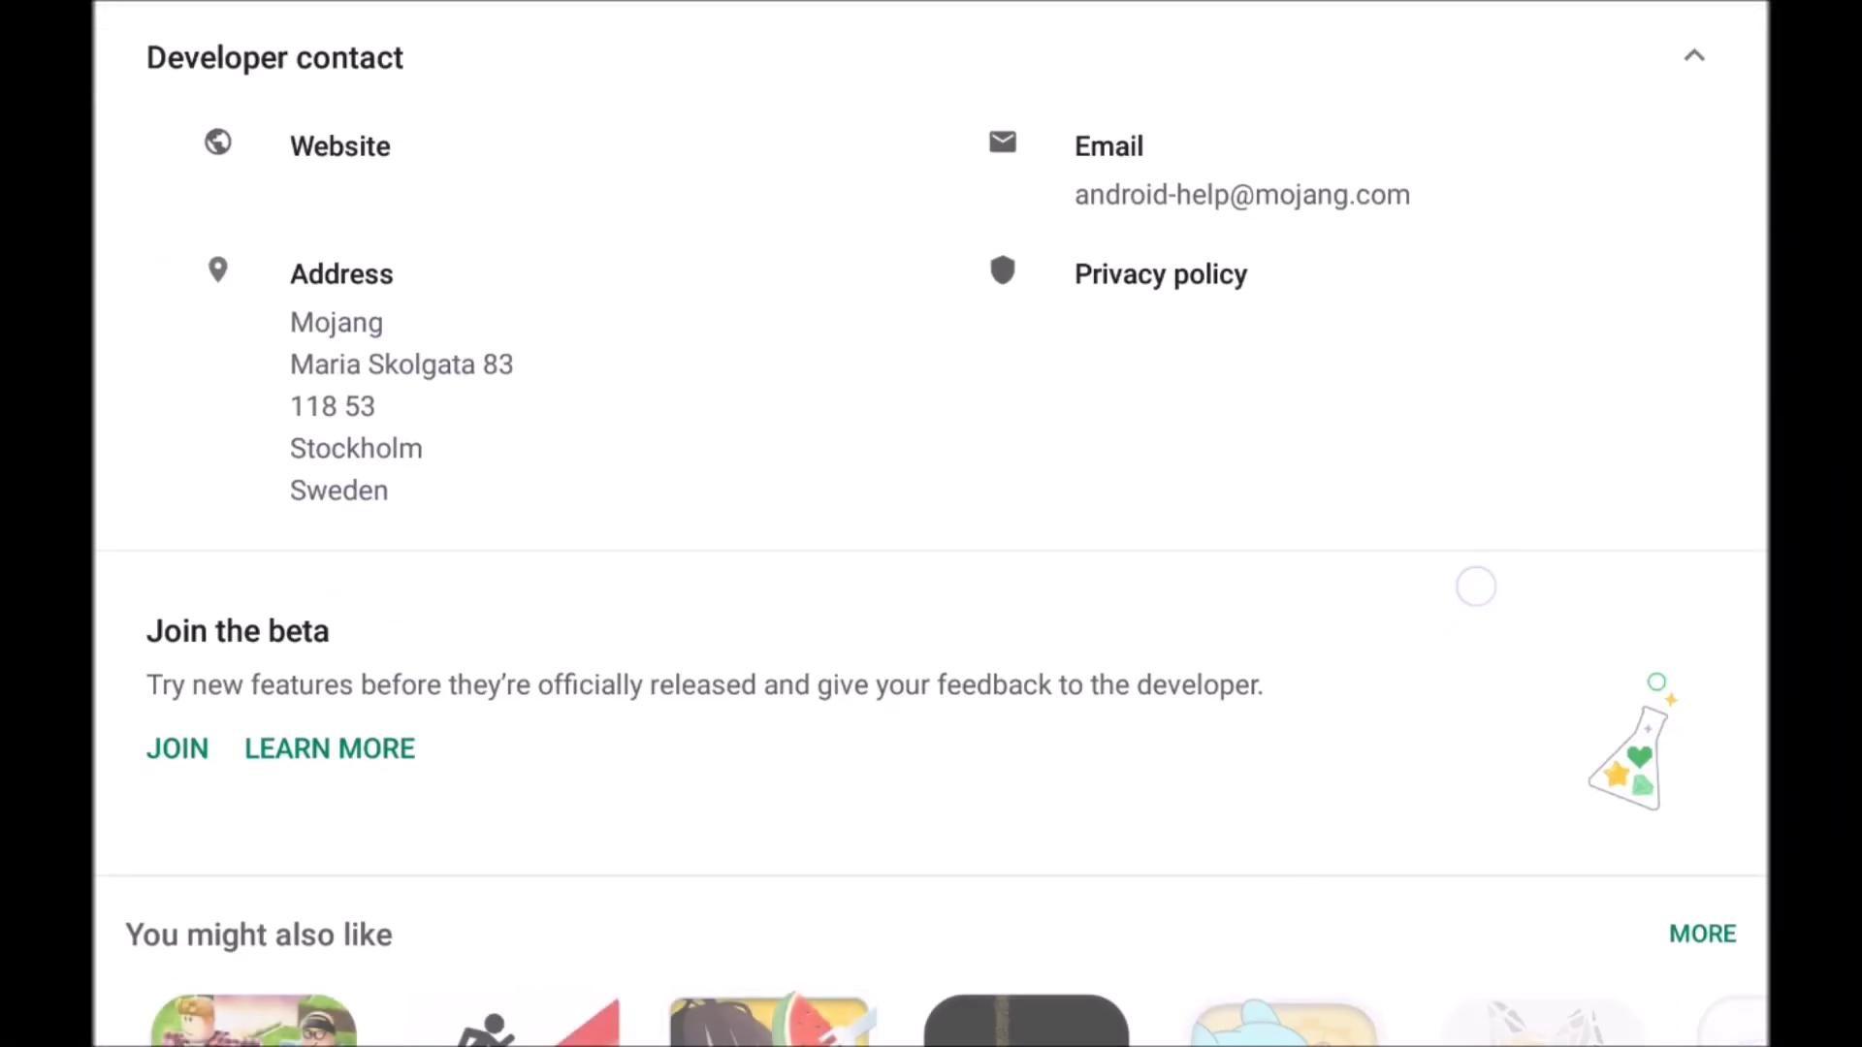
click(174, 626)
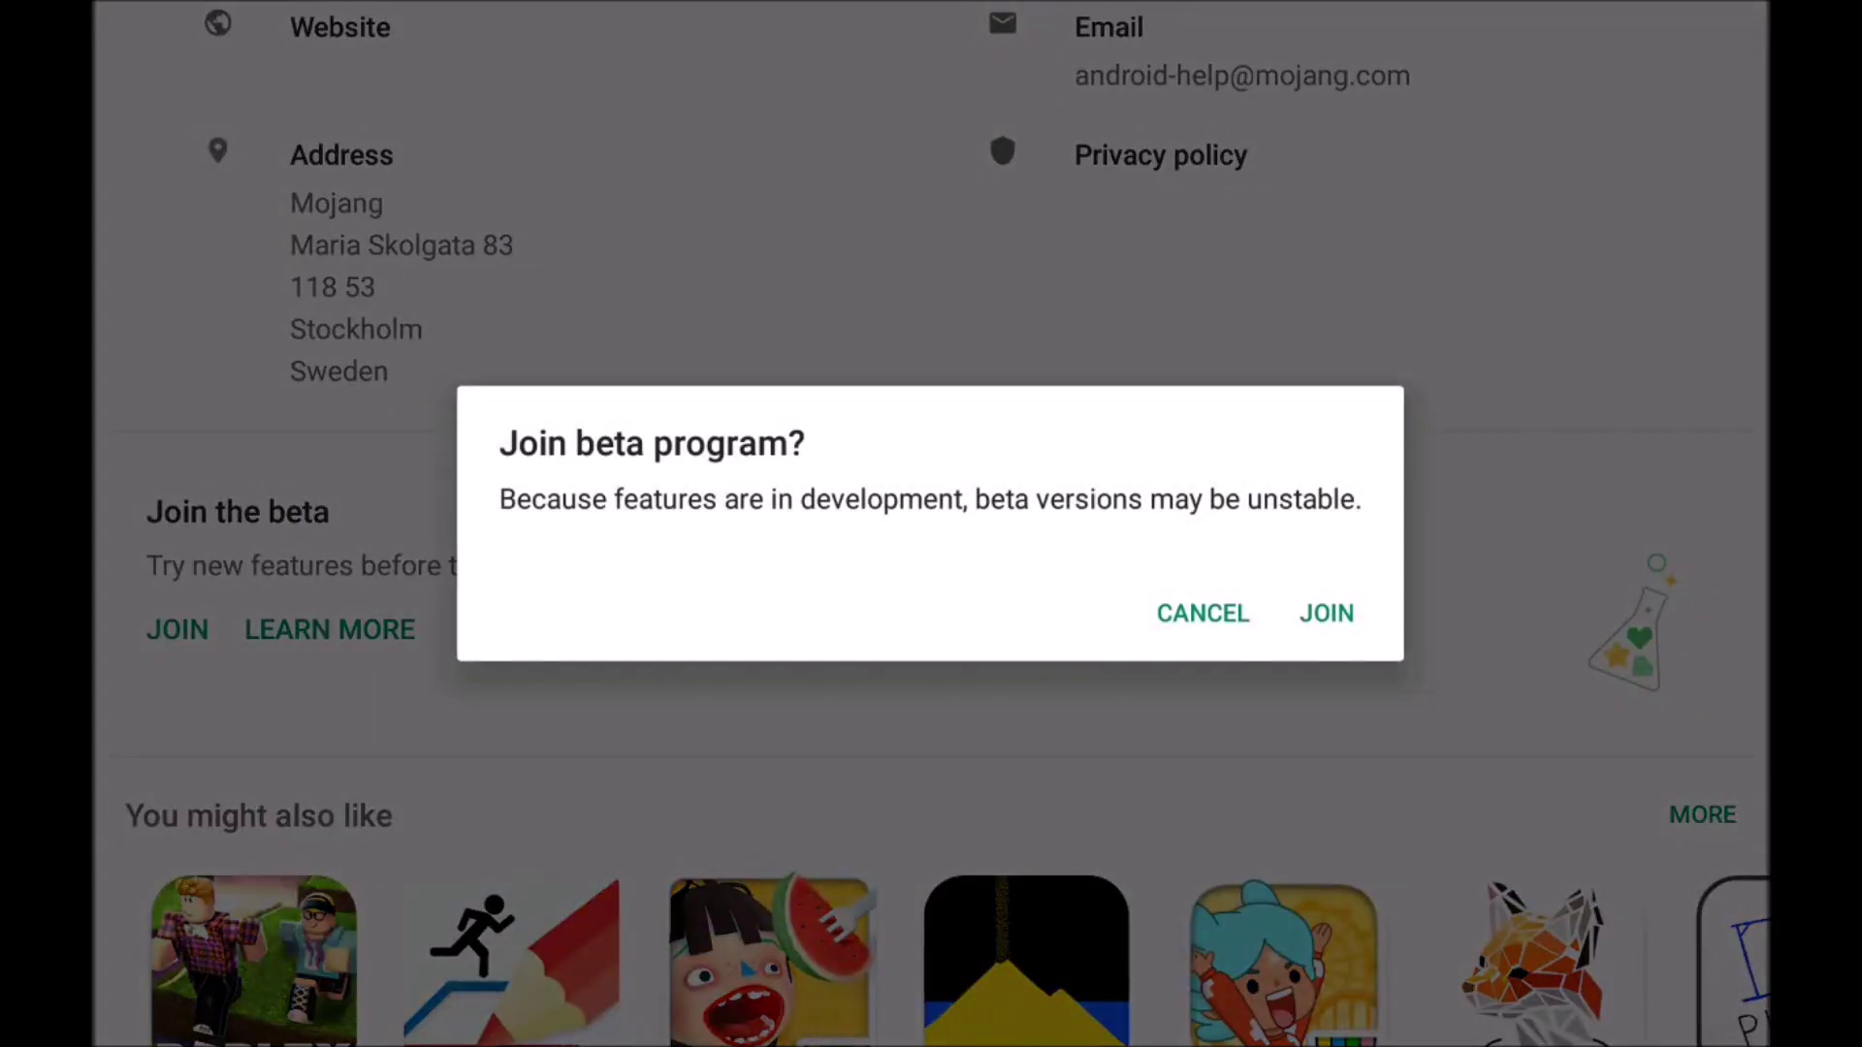
click(1327, 613)
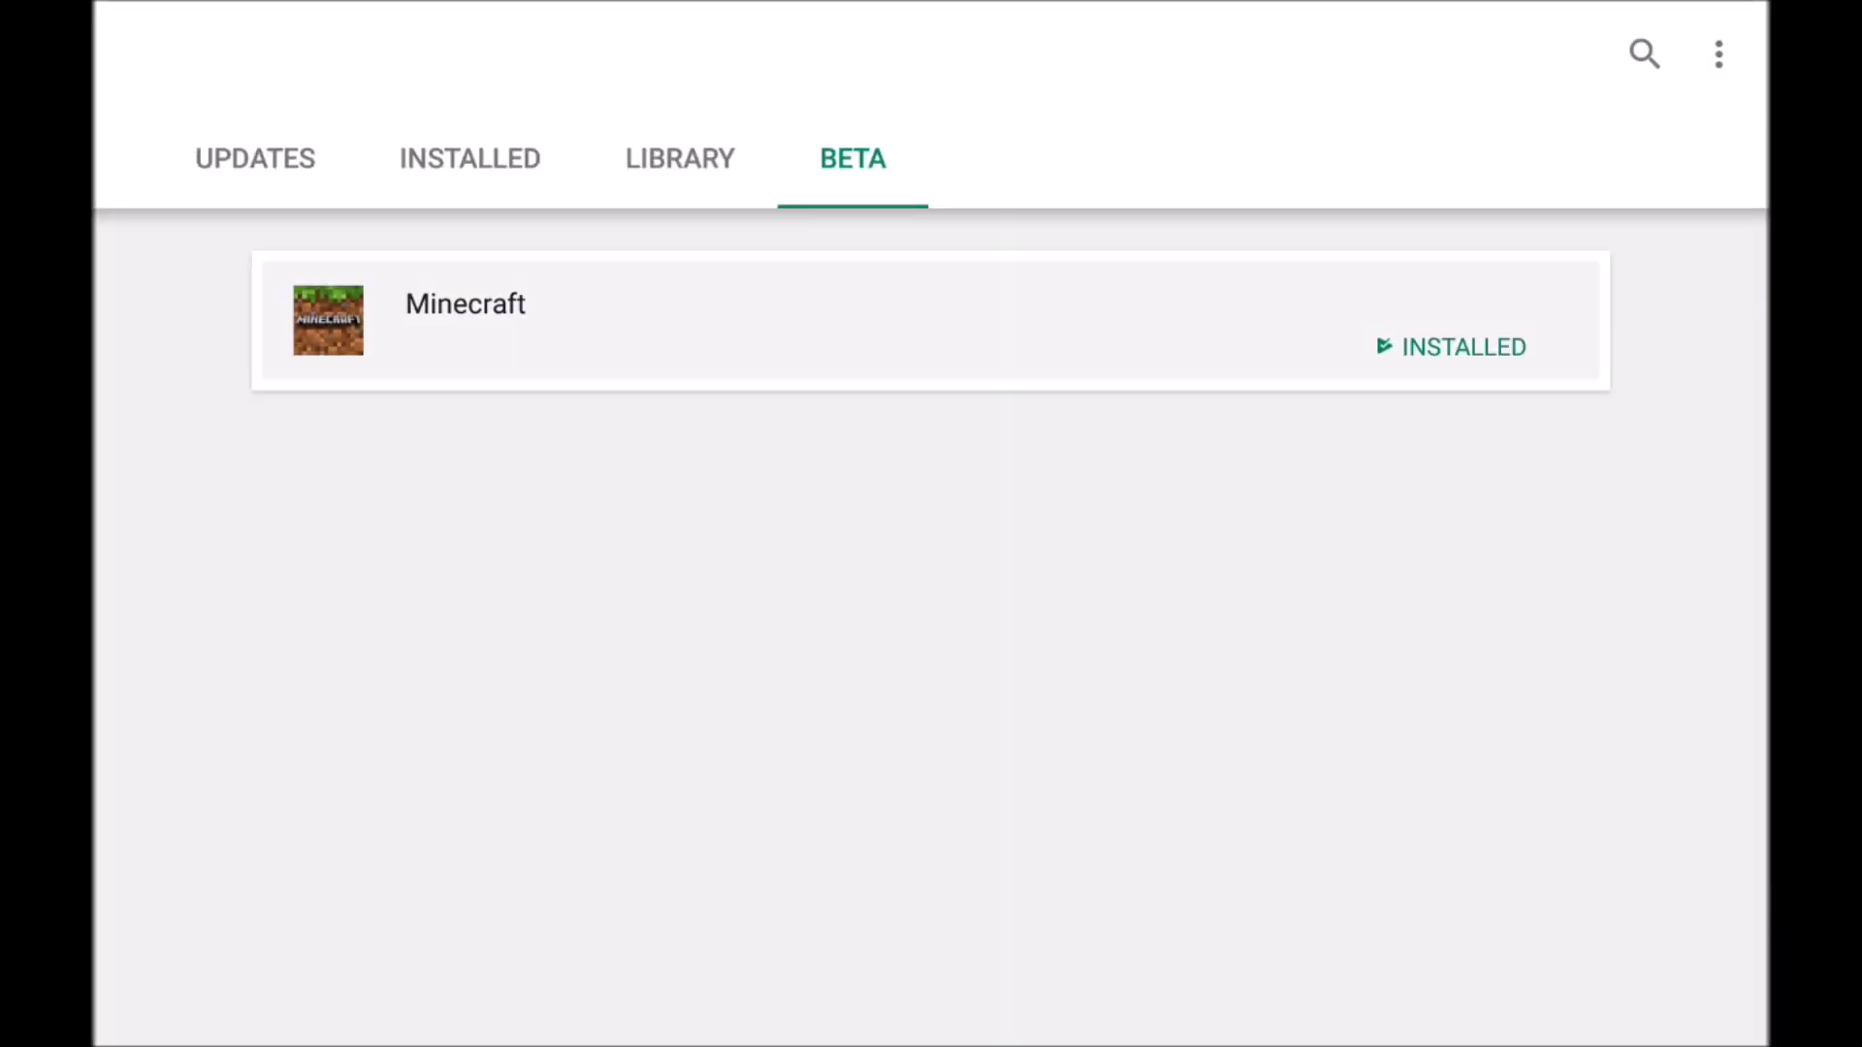
click(466, 303)
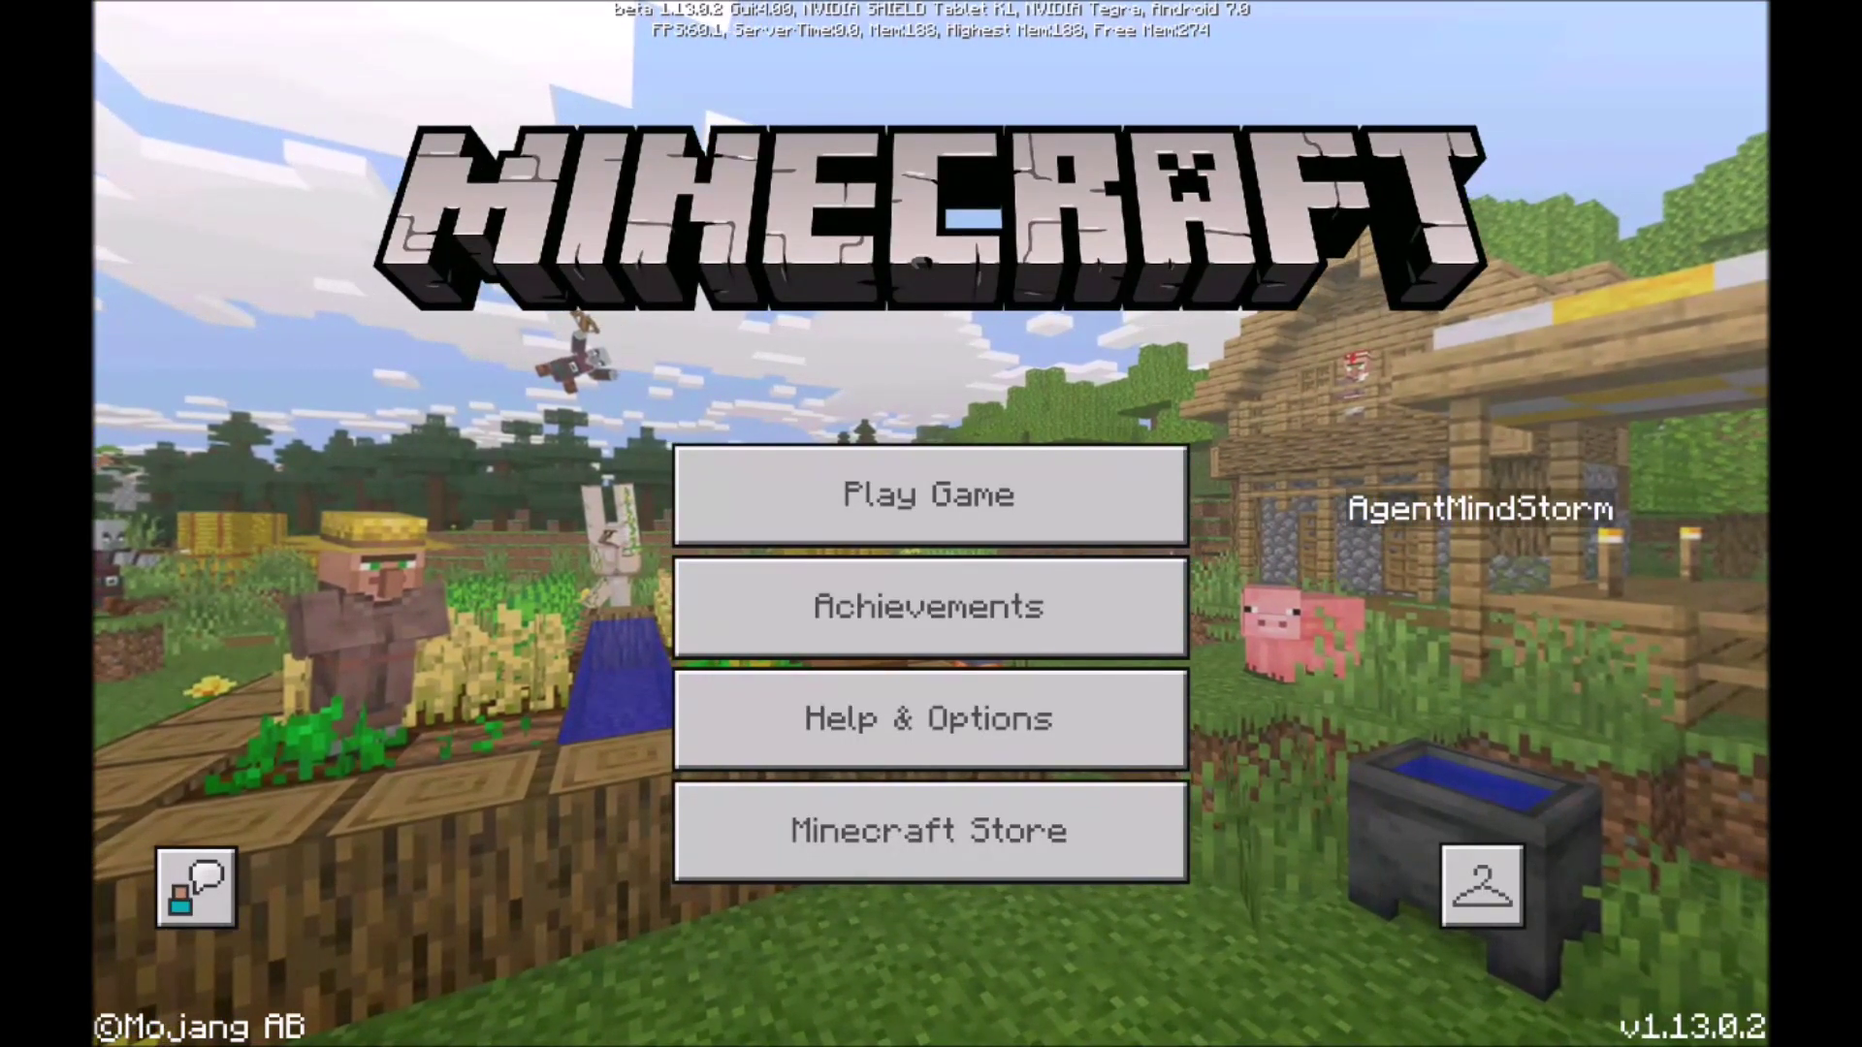
Look over Minecraft's settings, then exit to the Android home screen.
click(1084, 743)
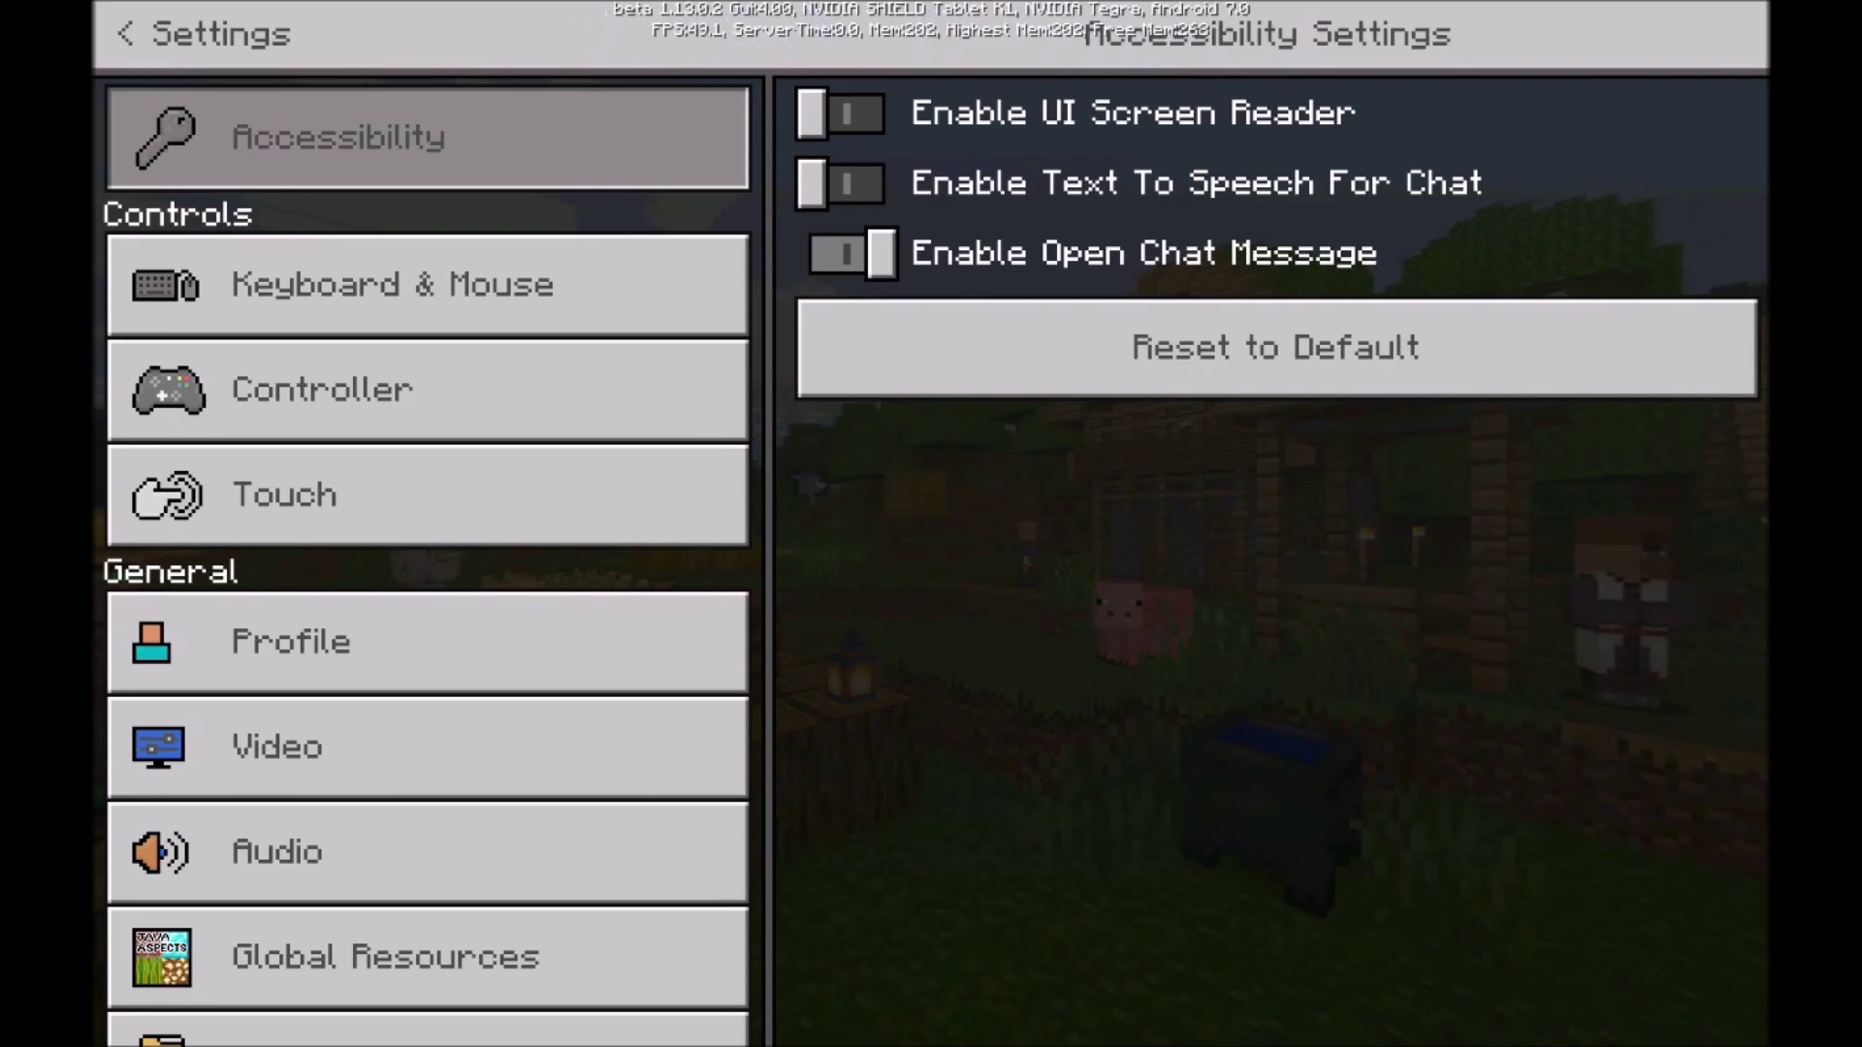
key(Escape)
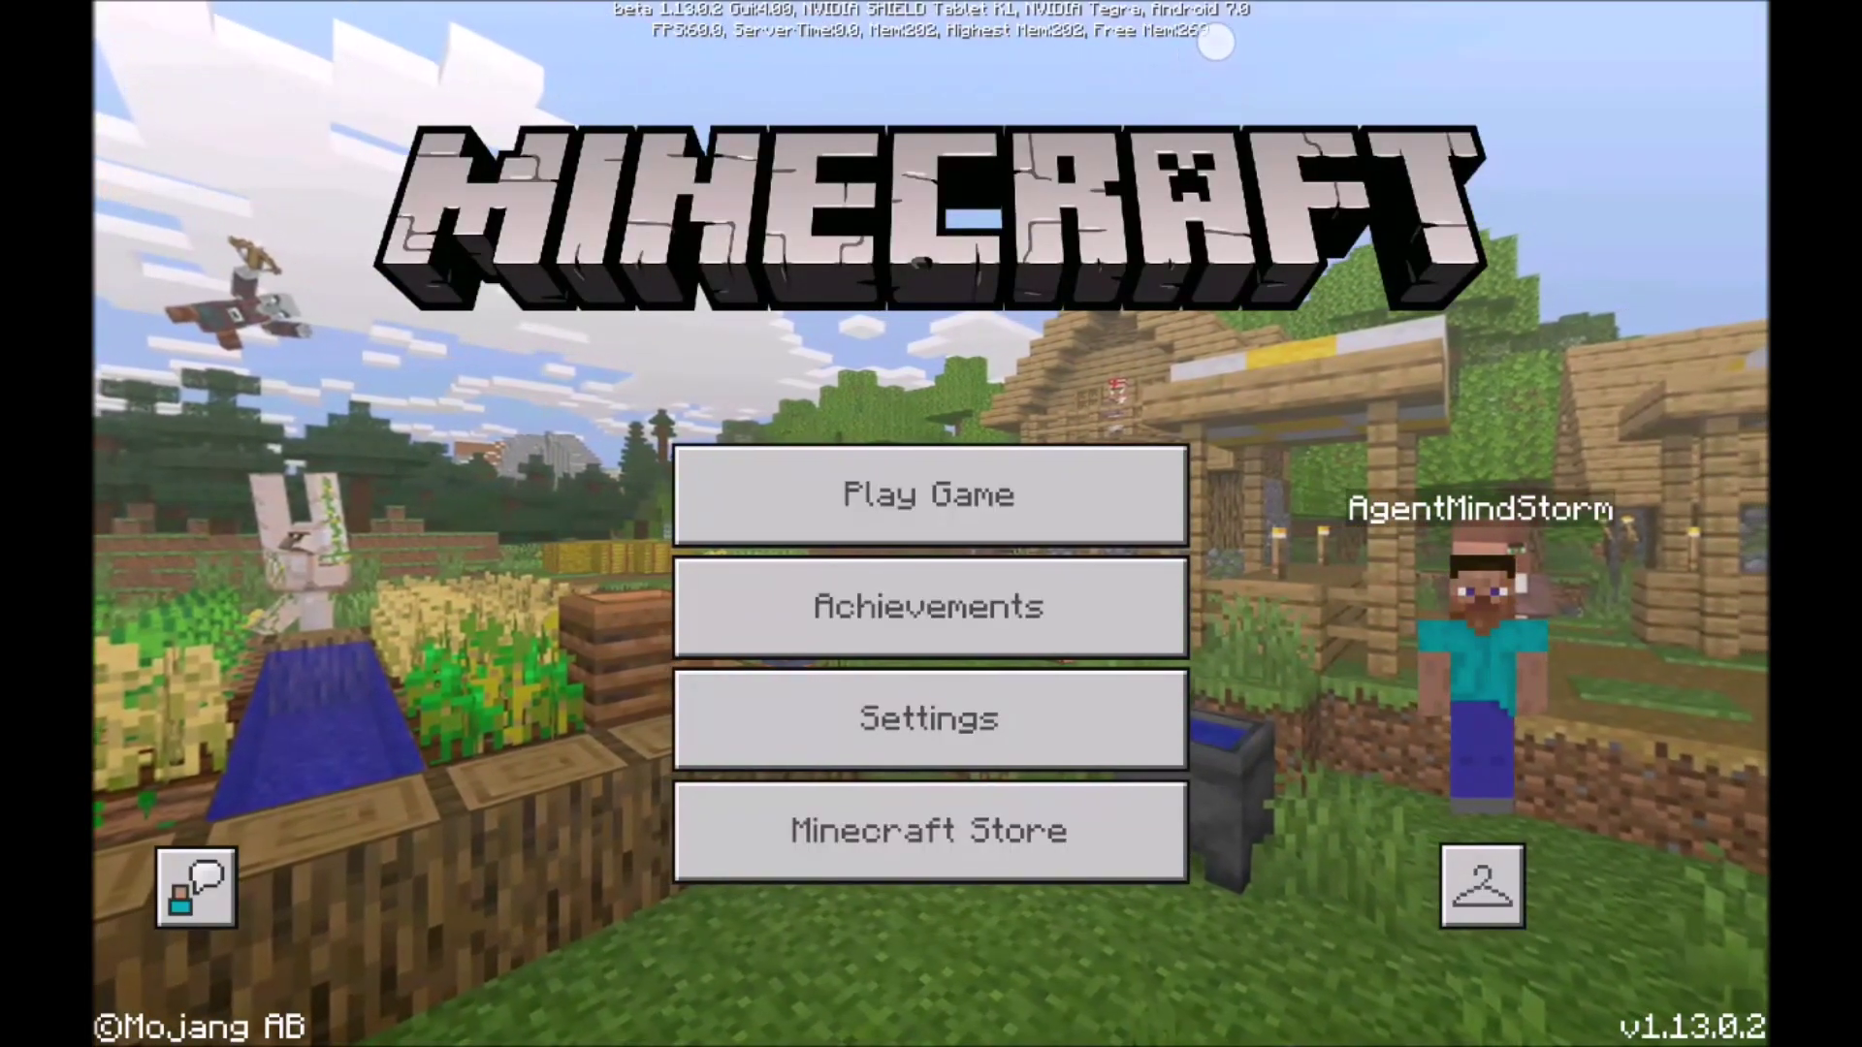
key(super)
drag(984, 824, 1056, 826)
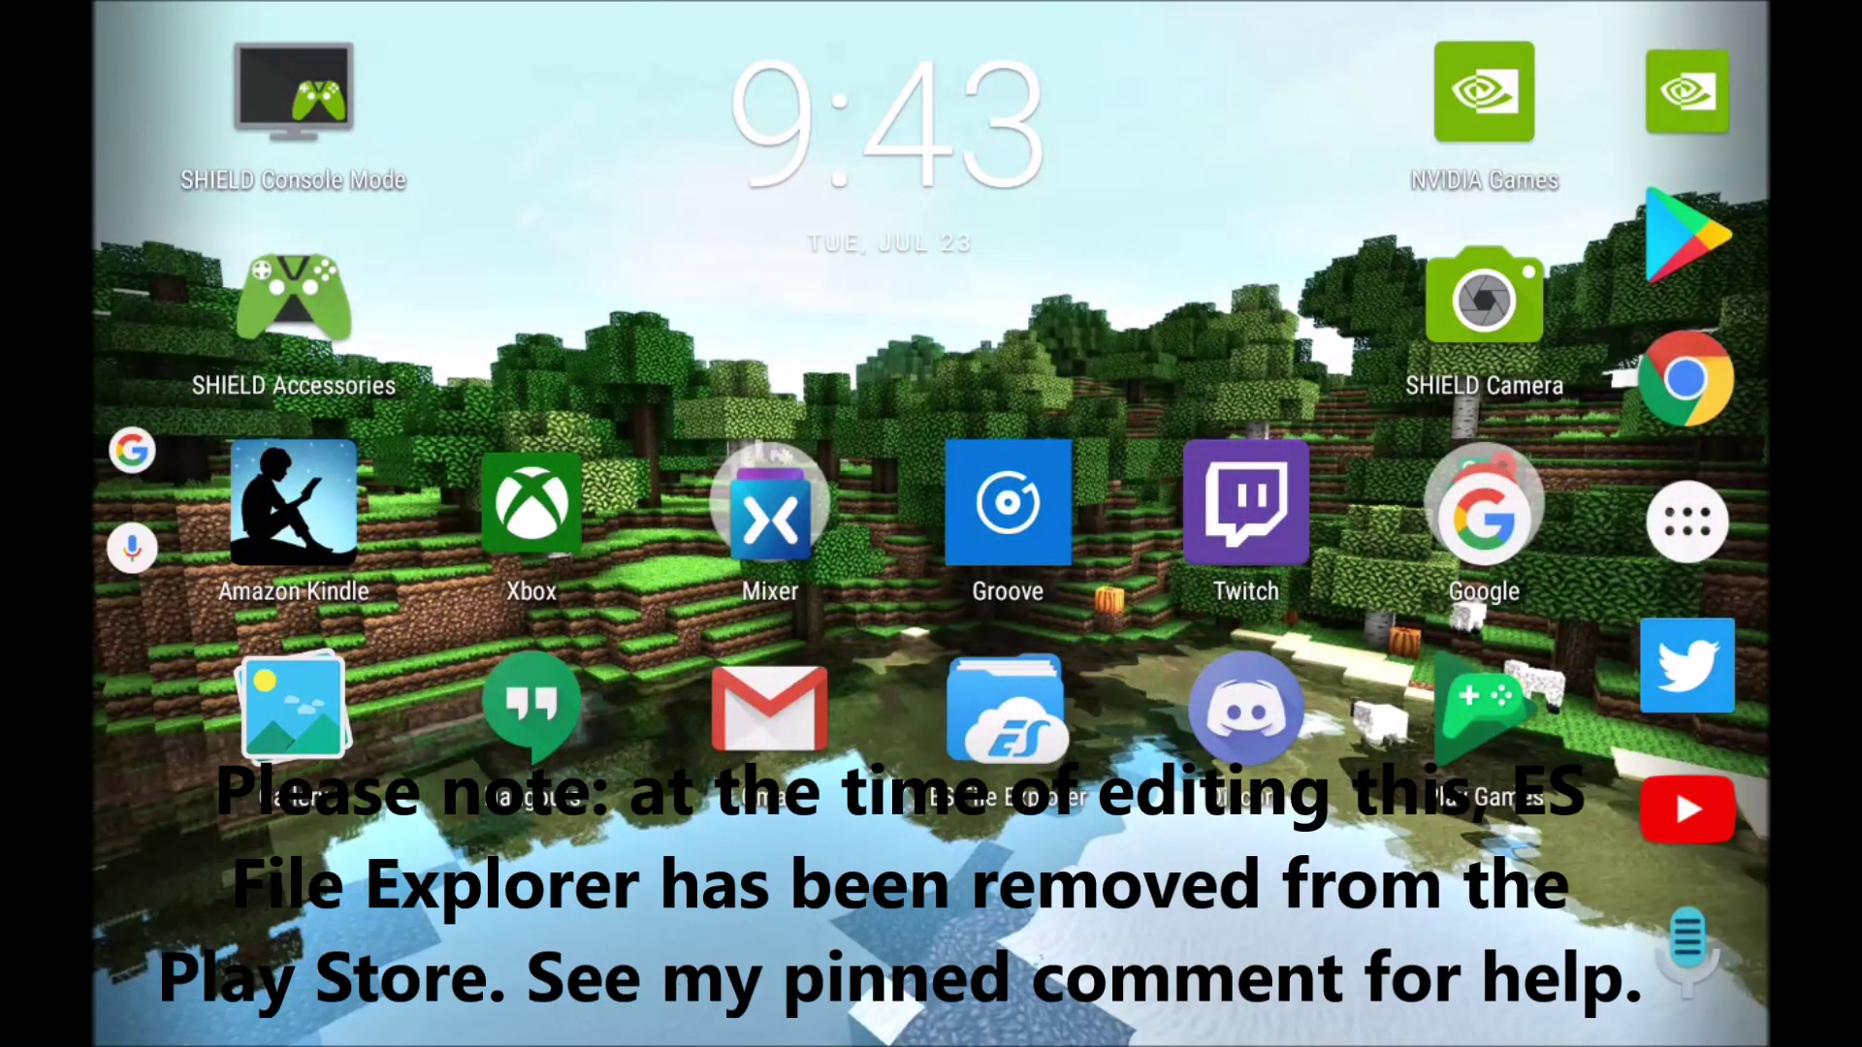
Find Minecraft under Library > APP in ES File Explorer and view its base.apk contents.
click(1008, 713)
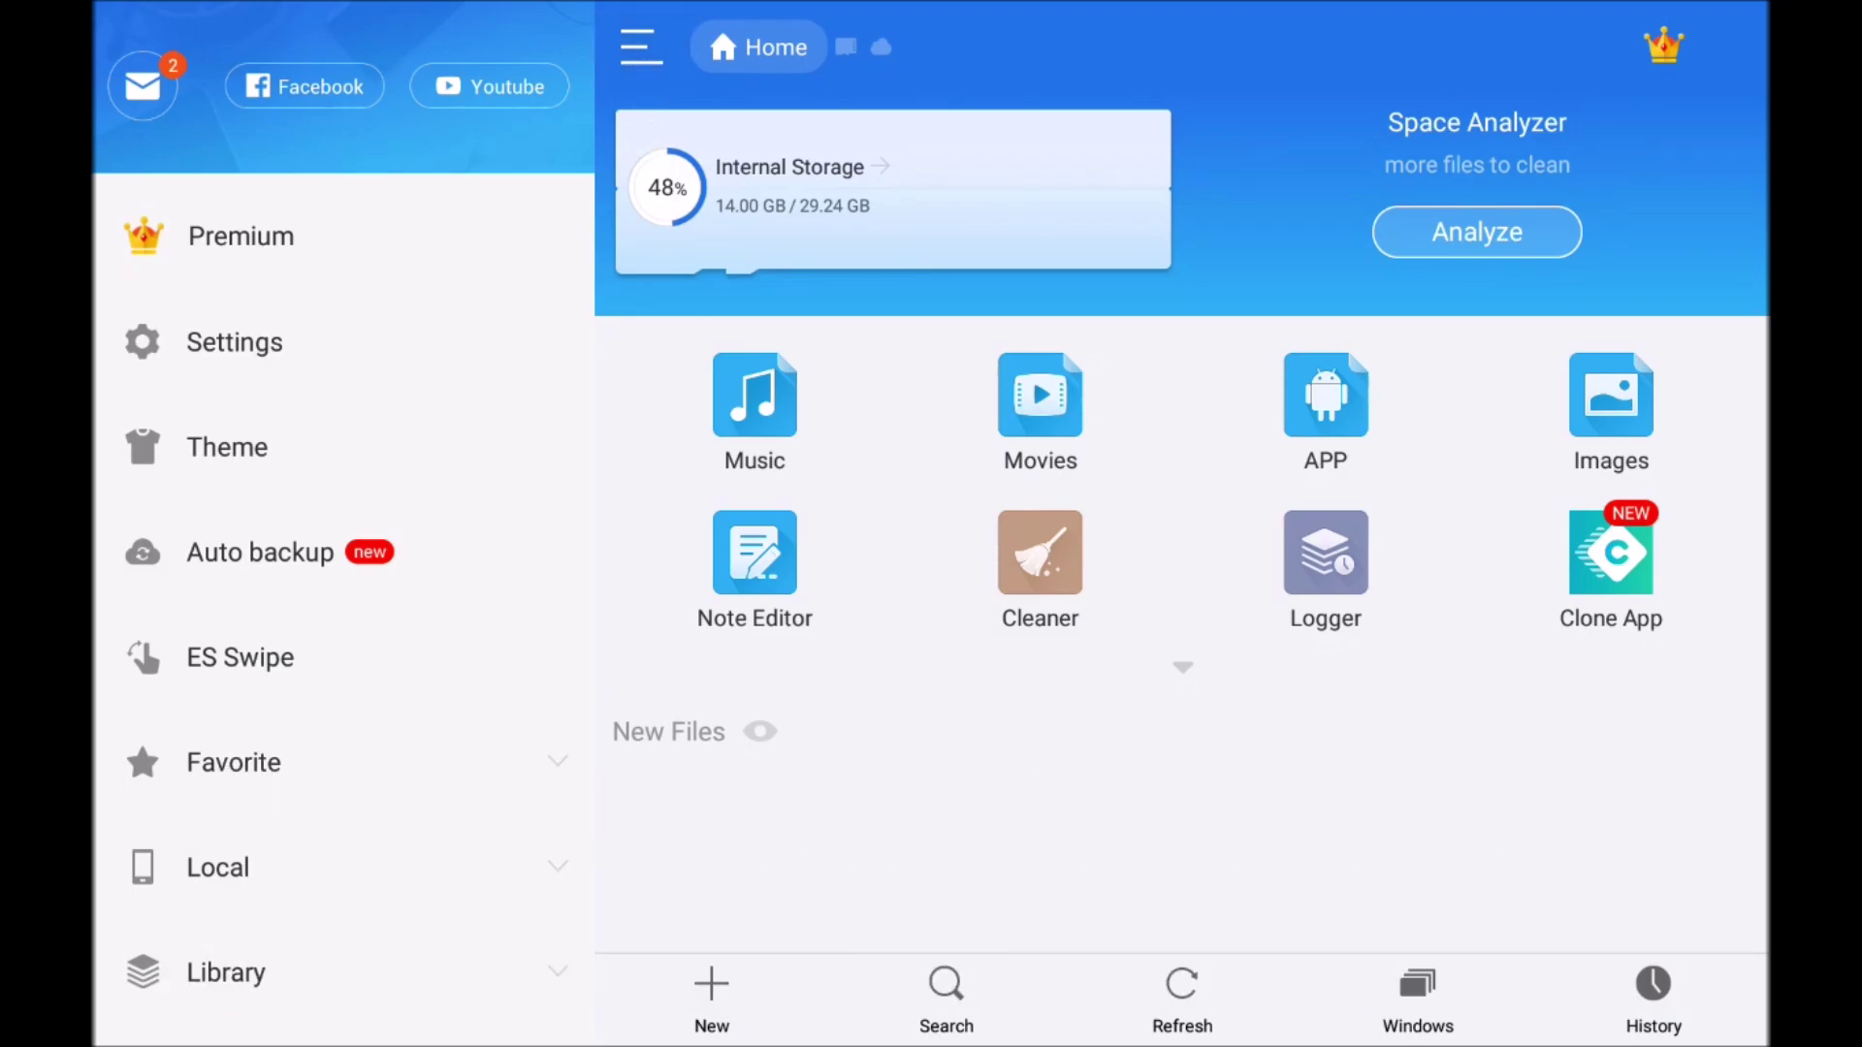
drag(424, 856, 488, 301)
click(407, 442)
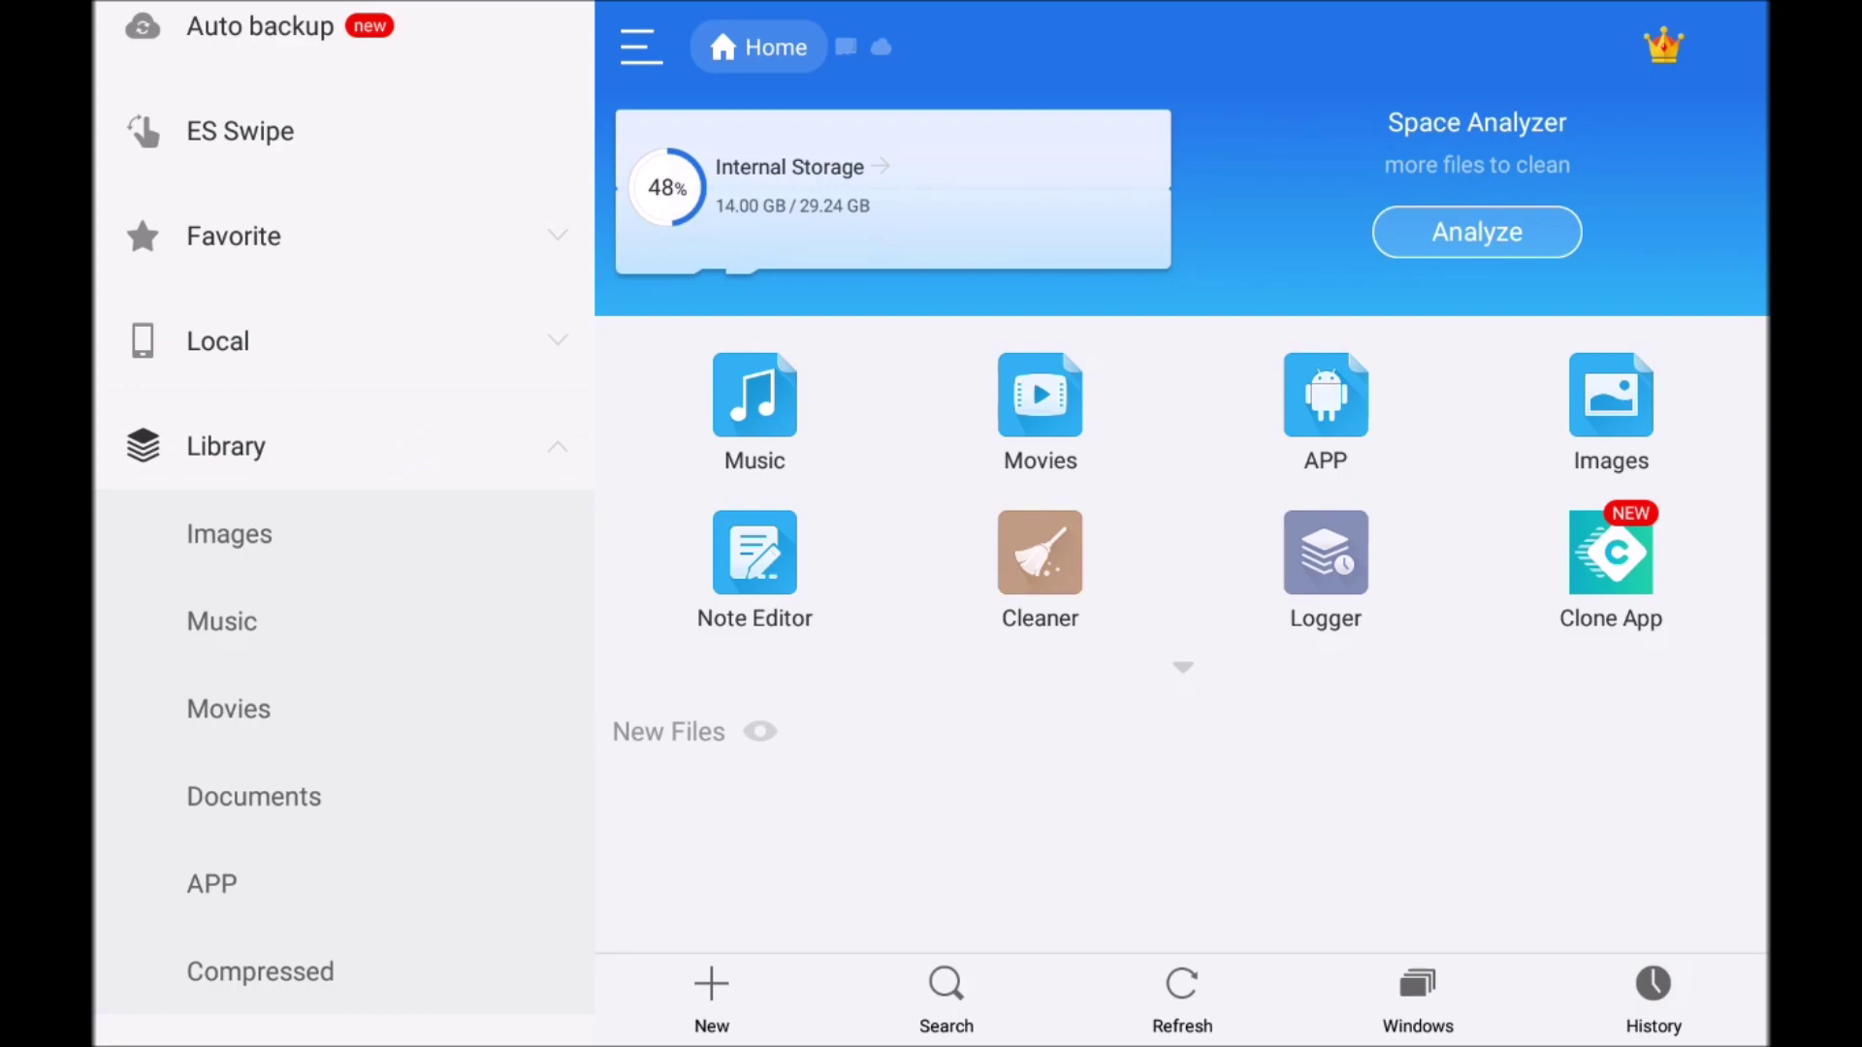
click(382, 894)
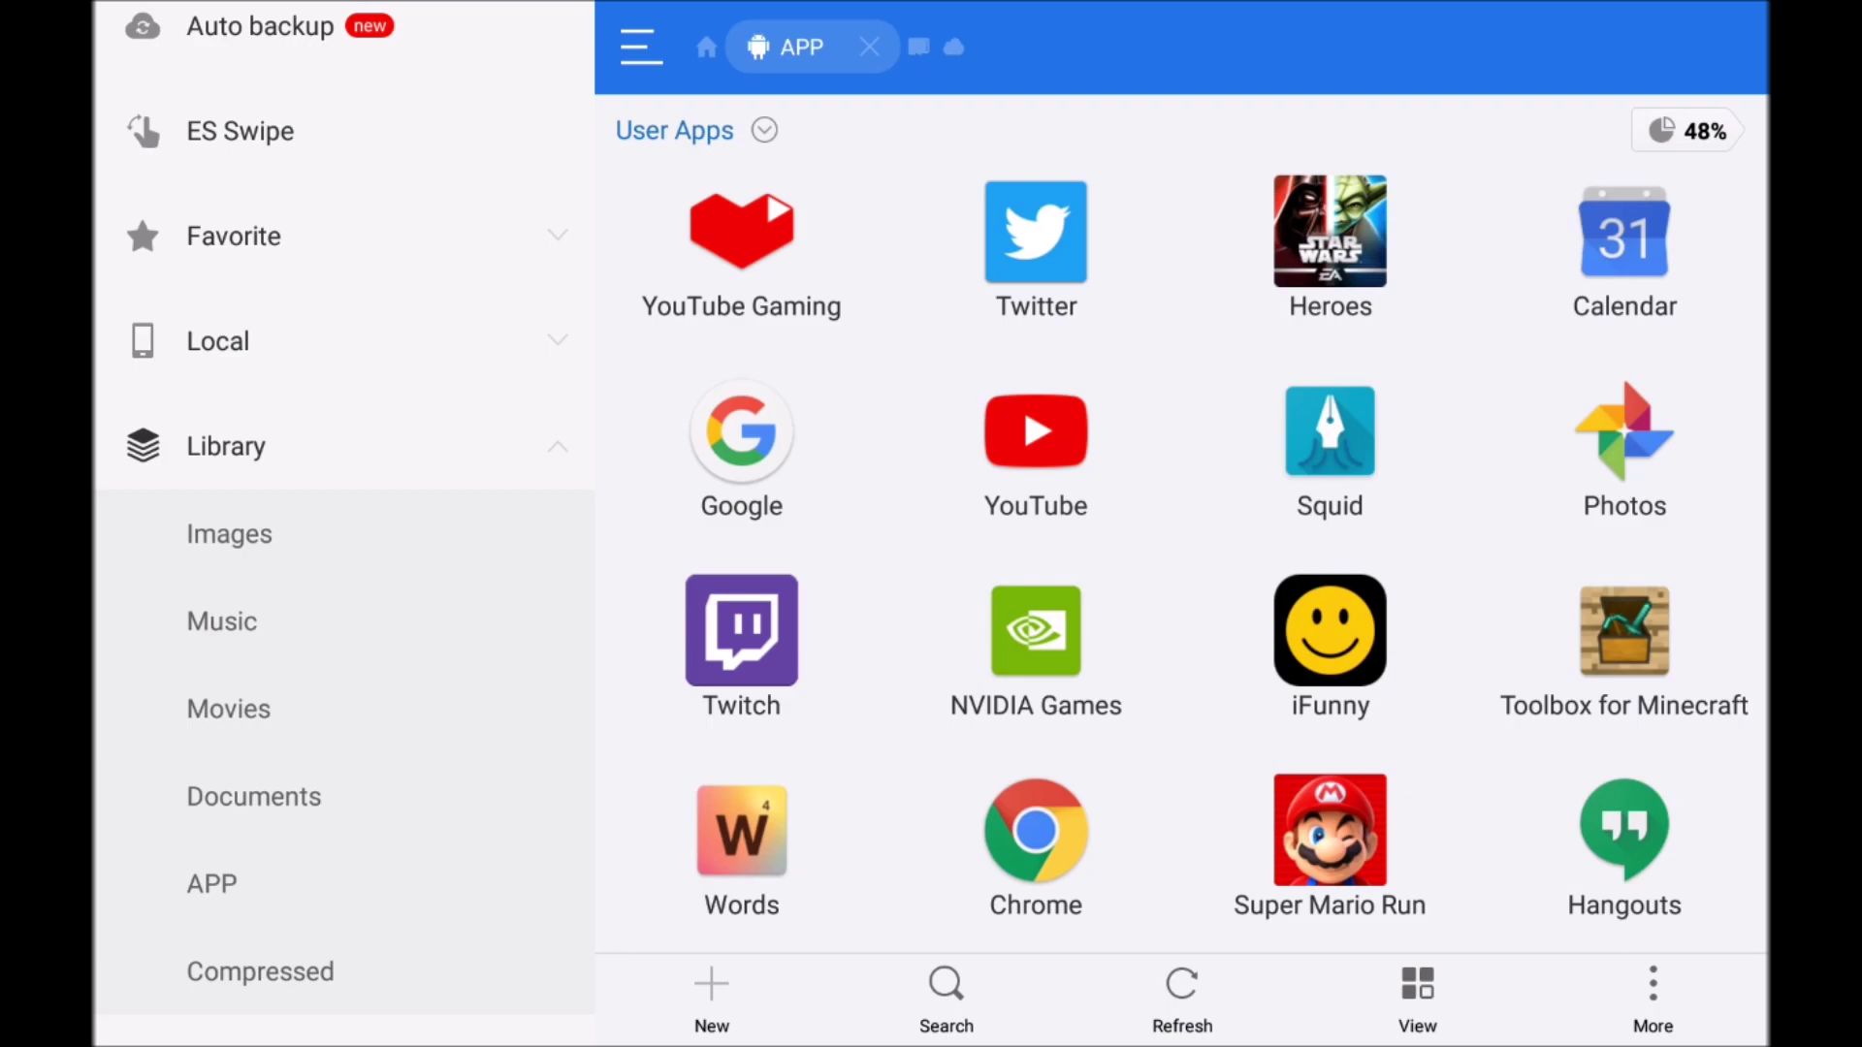
scroll(1203, 524, down, 5)
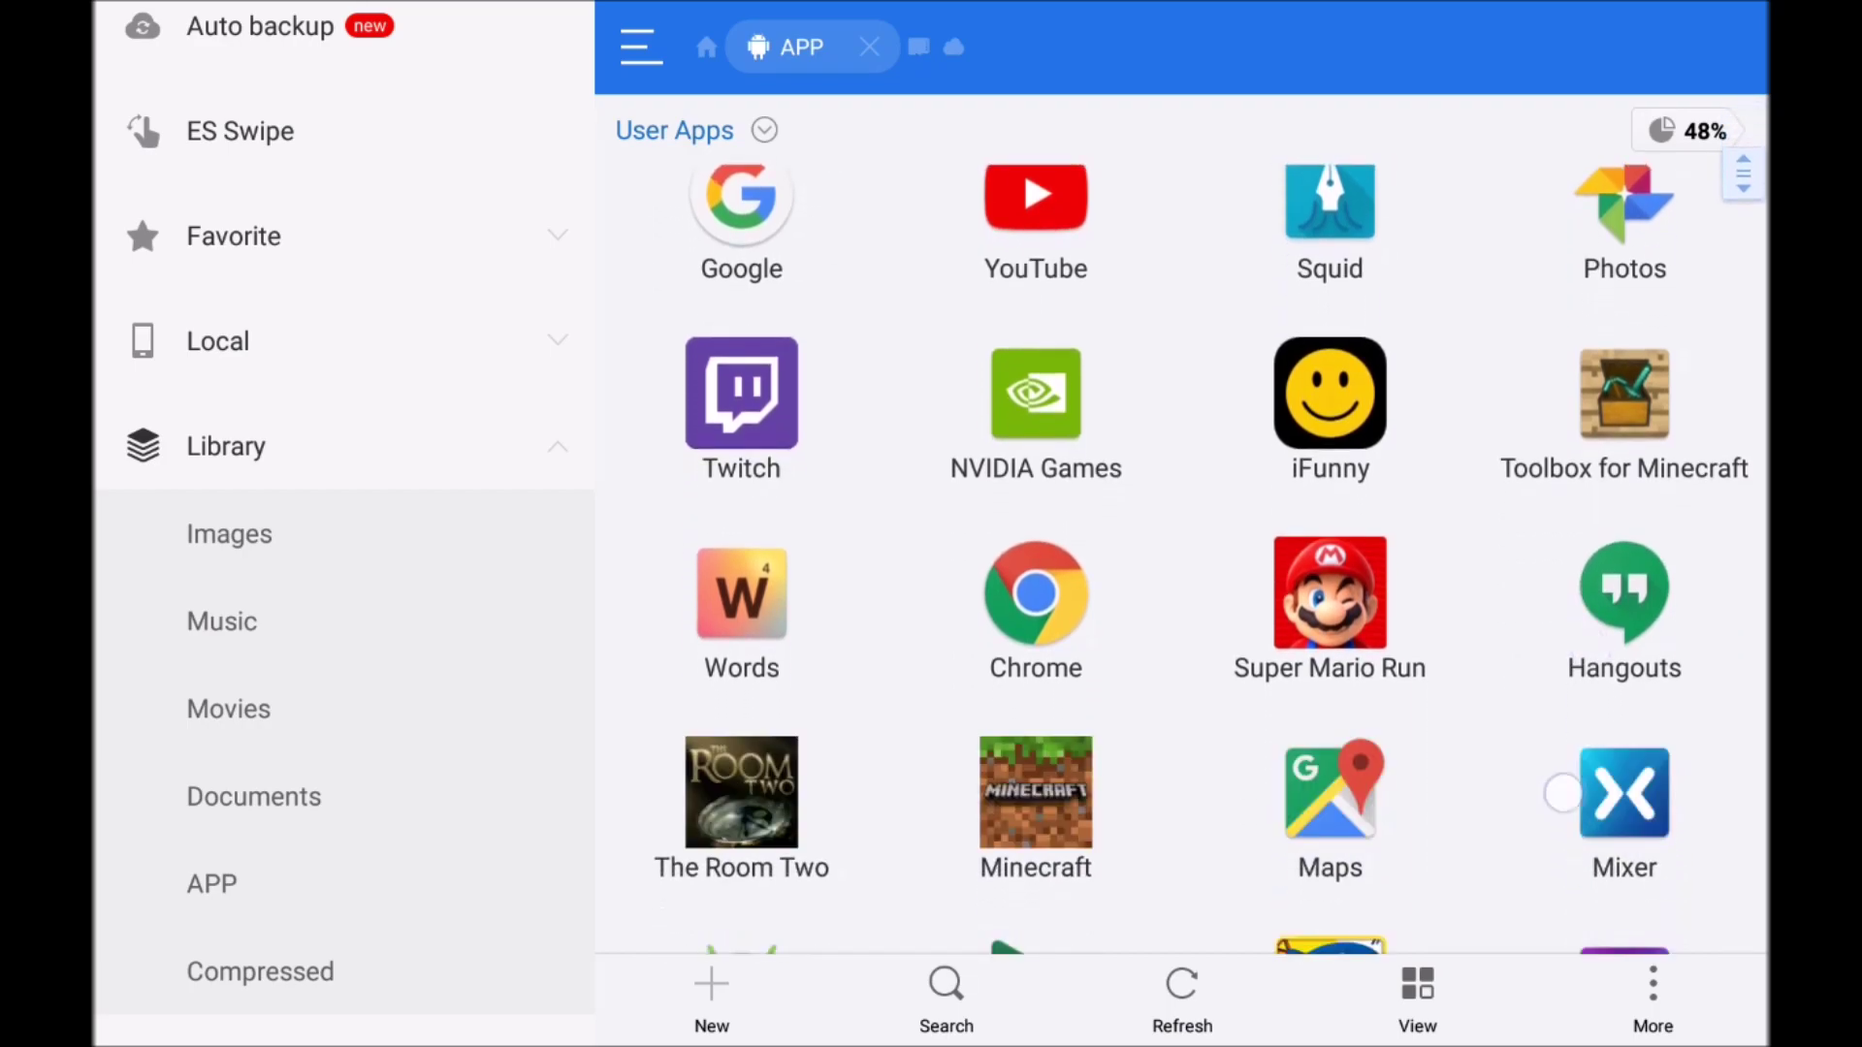
scroll(1190, 560, down, 2)
scroll(1190, 559, up, 6)
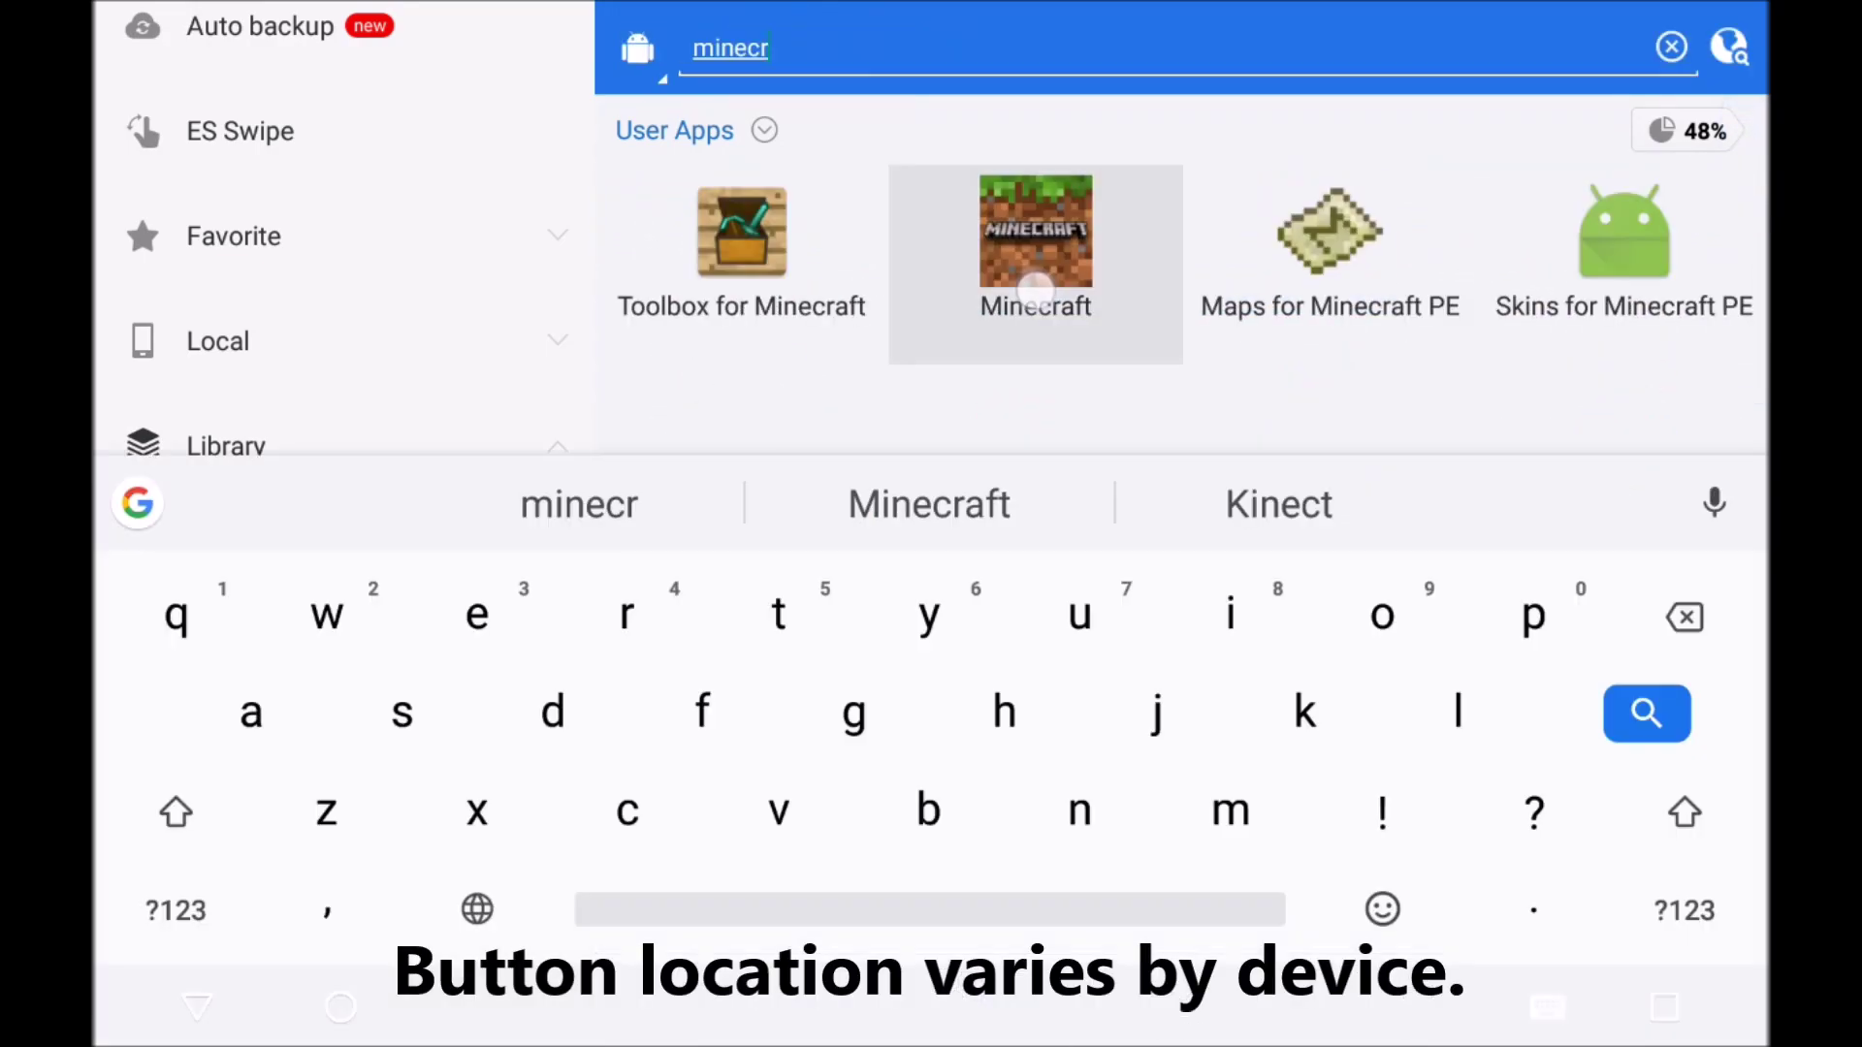
click(1037, 243)
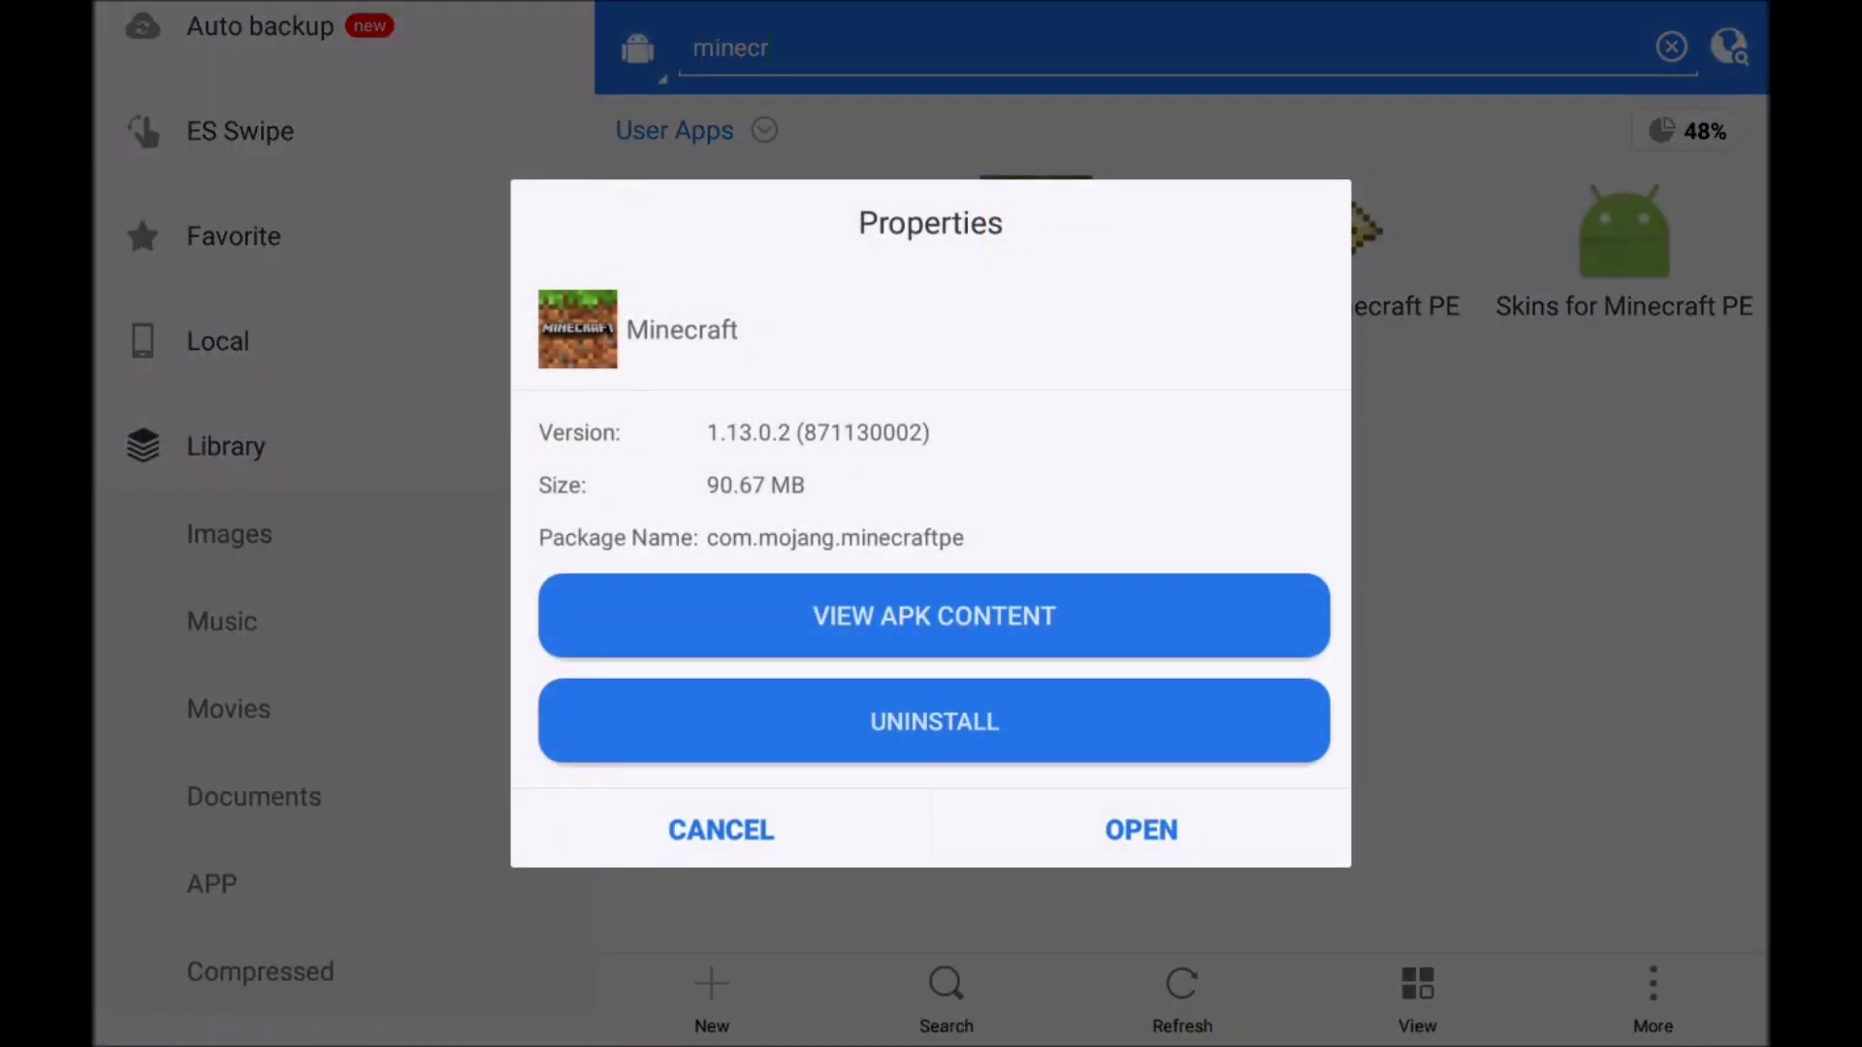
click(1160, 631)
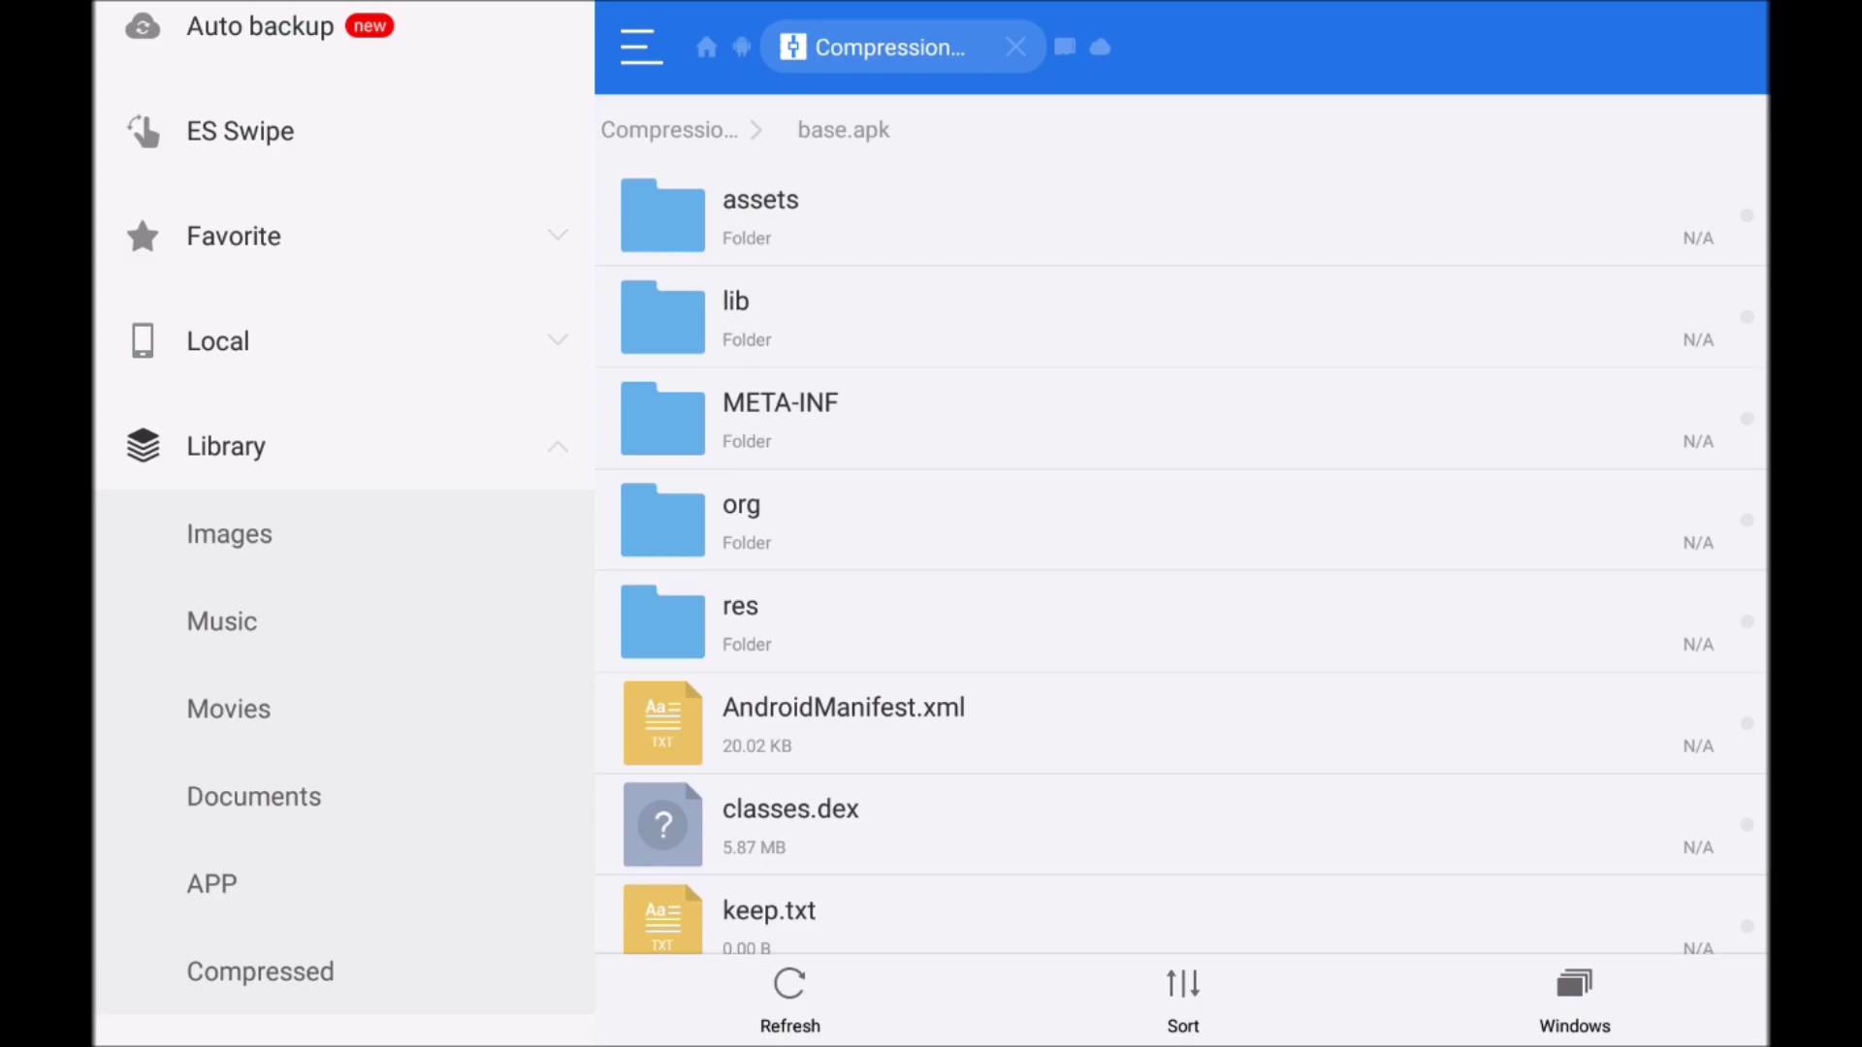
Copy the vanilla folder from the APK's assets/resource_packs.
click(1022, 213)
click(1022, 824)
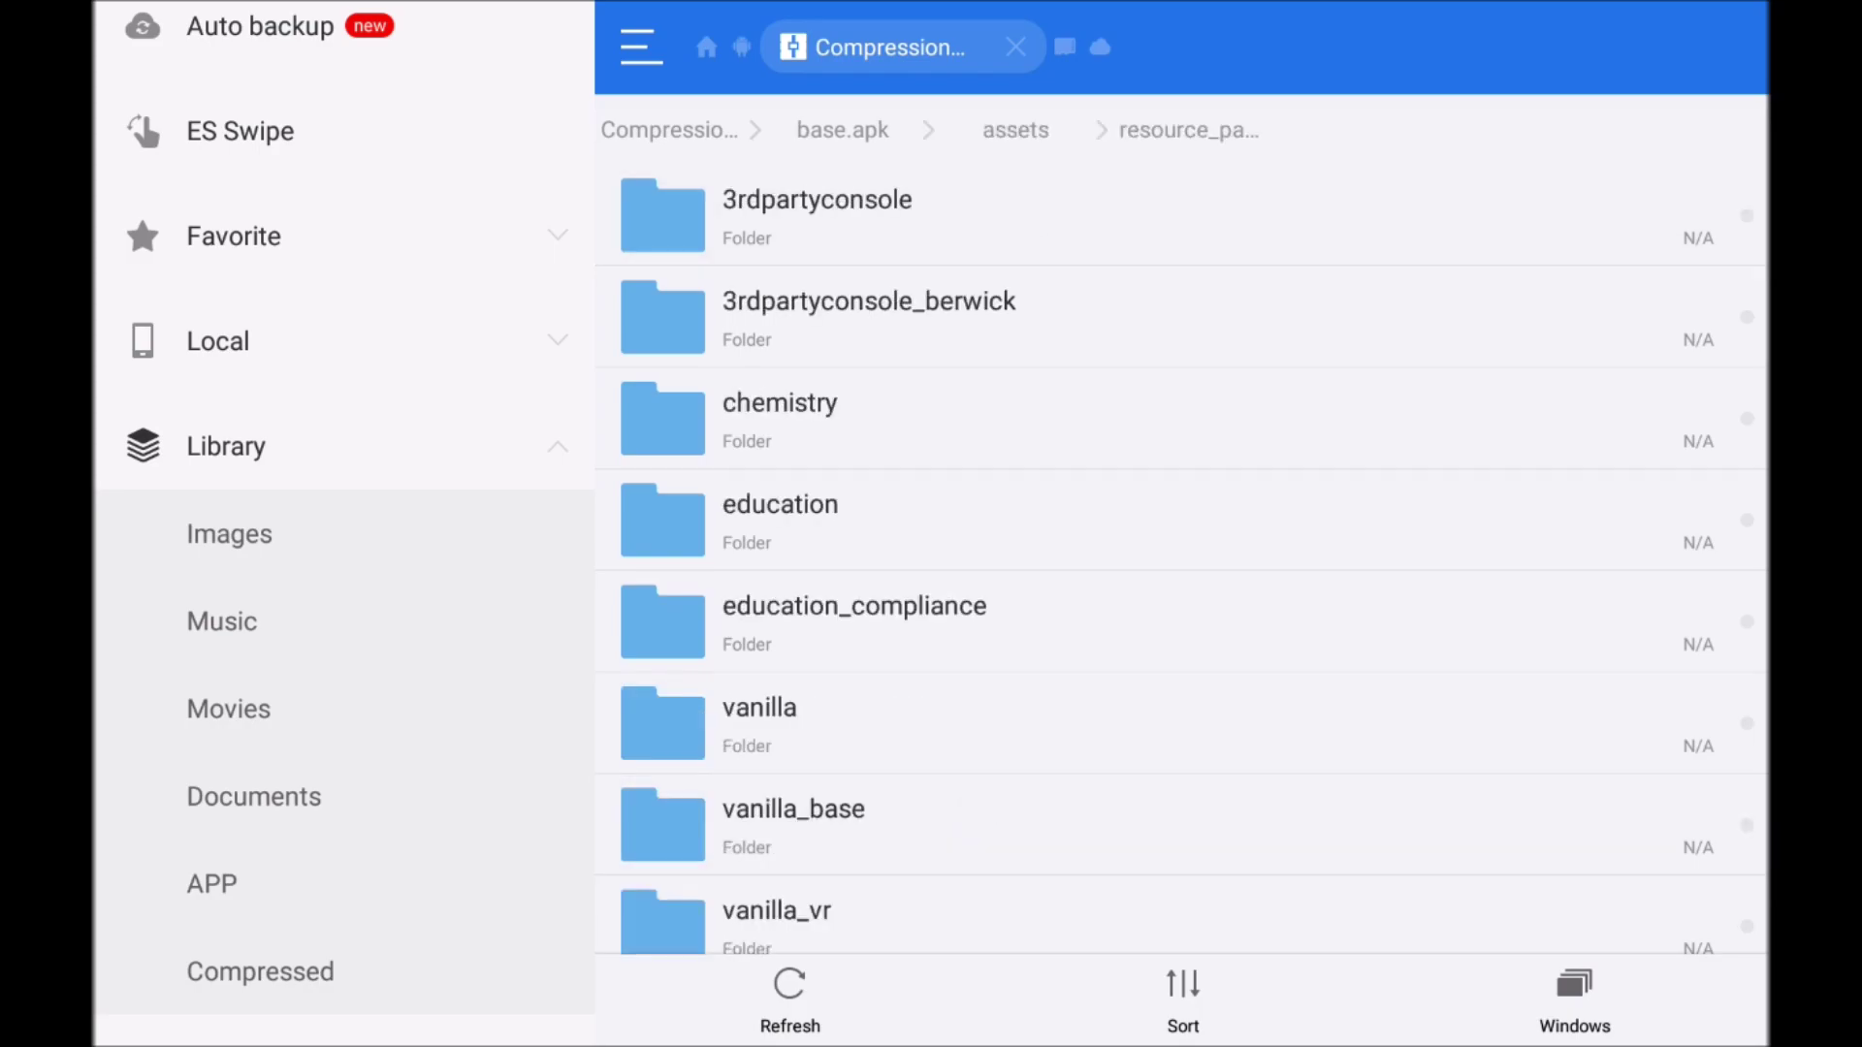
click(1016, 741)
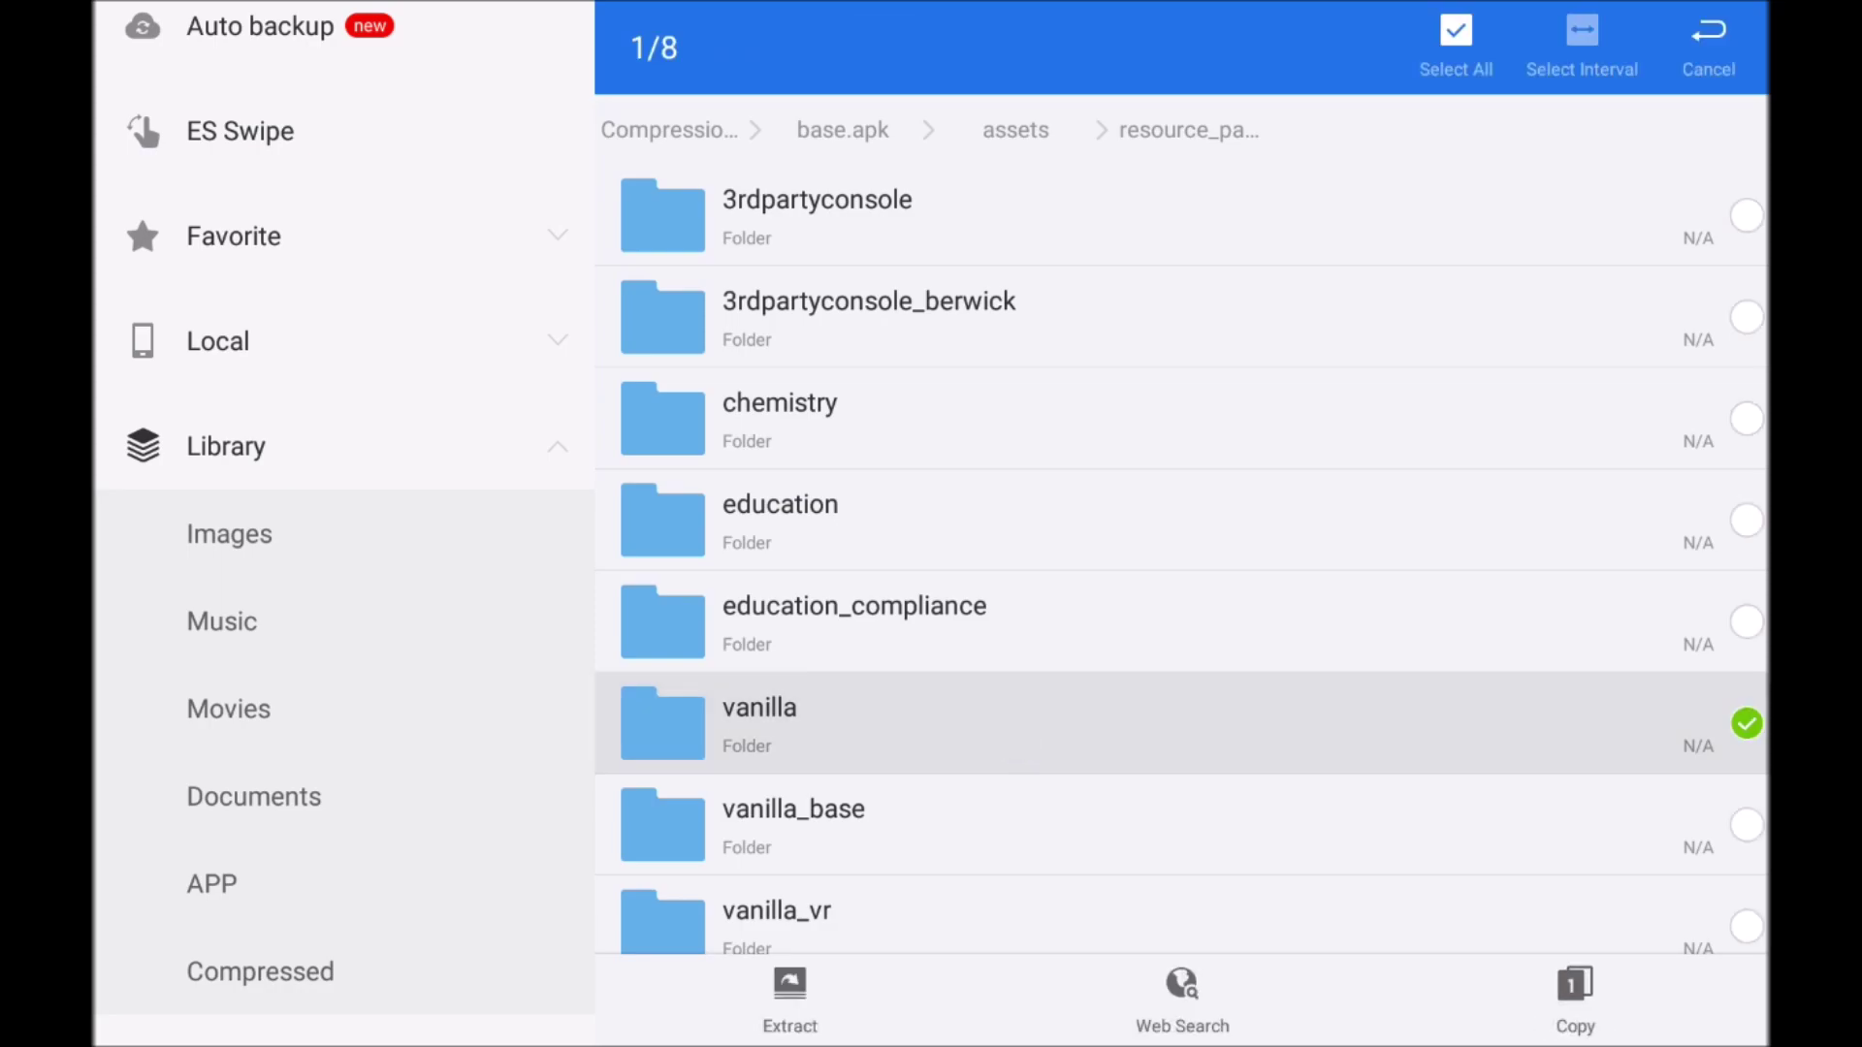
click(1575, 994)
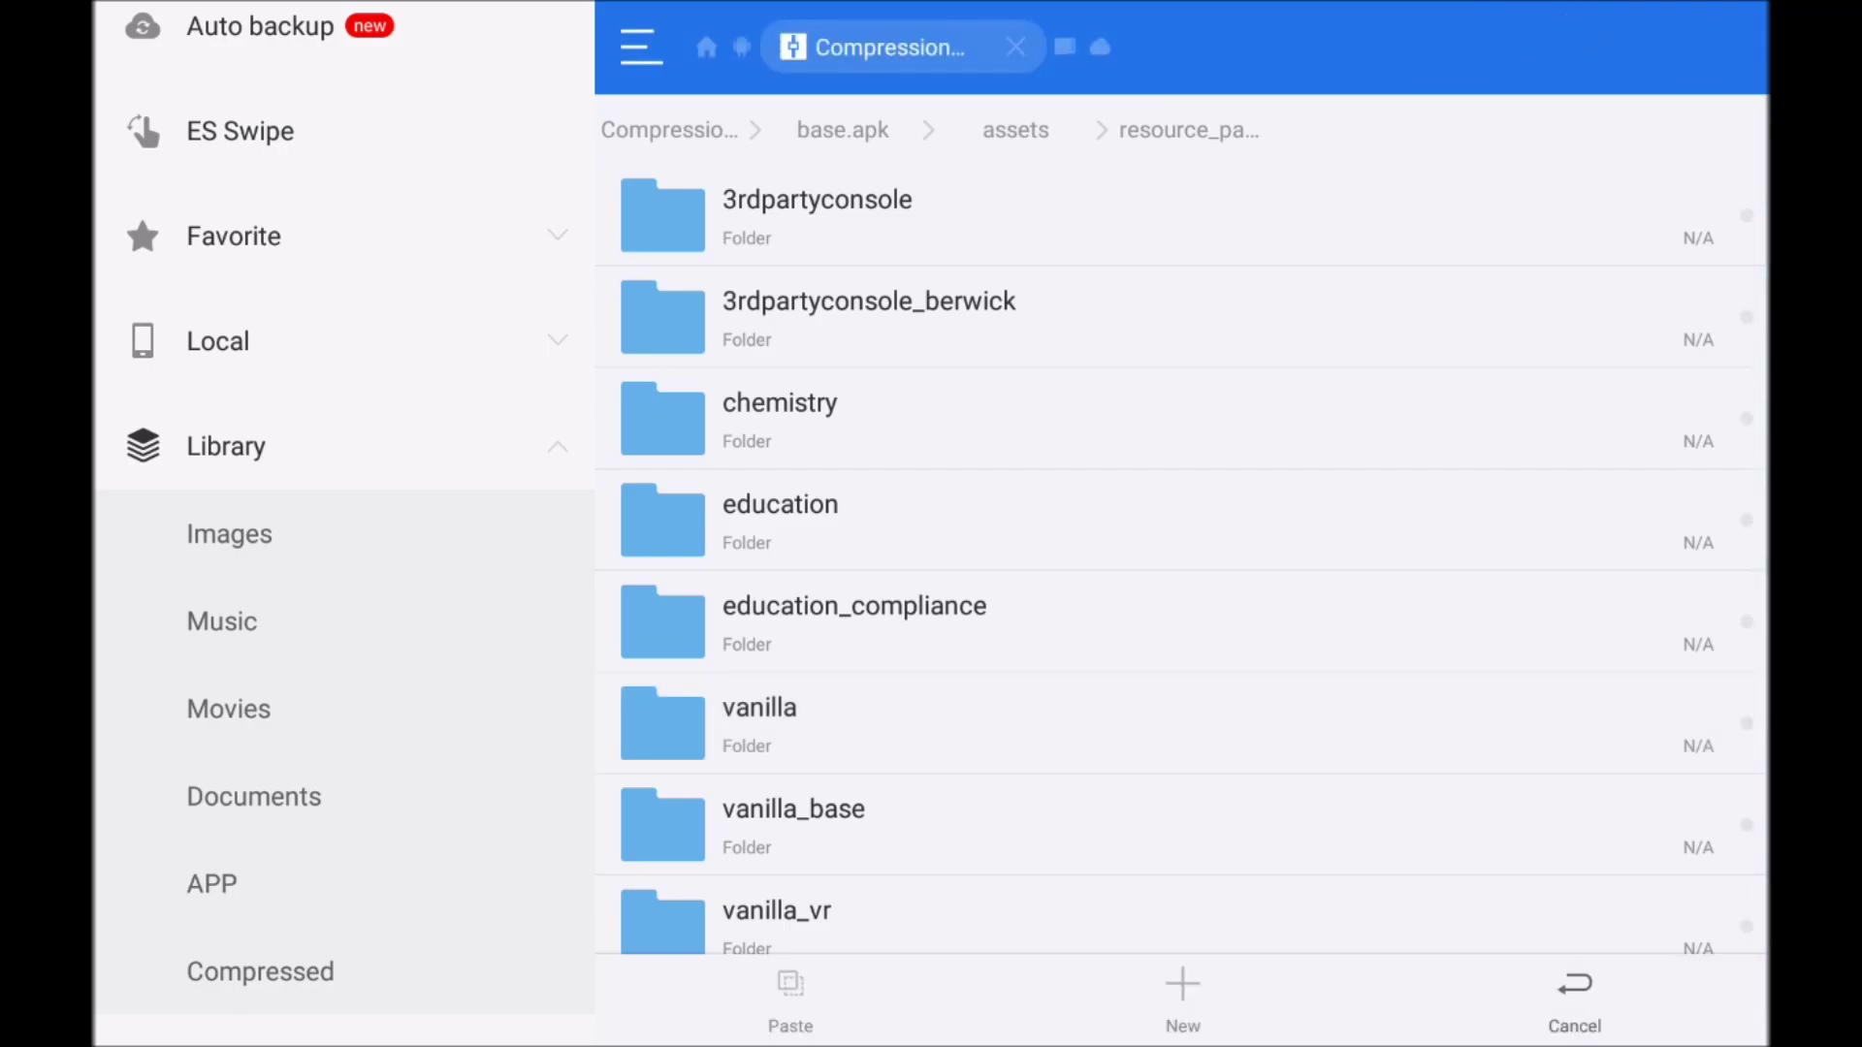
Paste the vanilla folder into internal storage at storage/emulated/0.
drag(873, 562, 1357, 563)
drag(873, 562, 1358, 562)
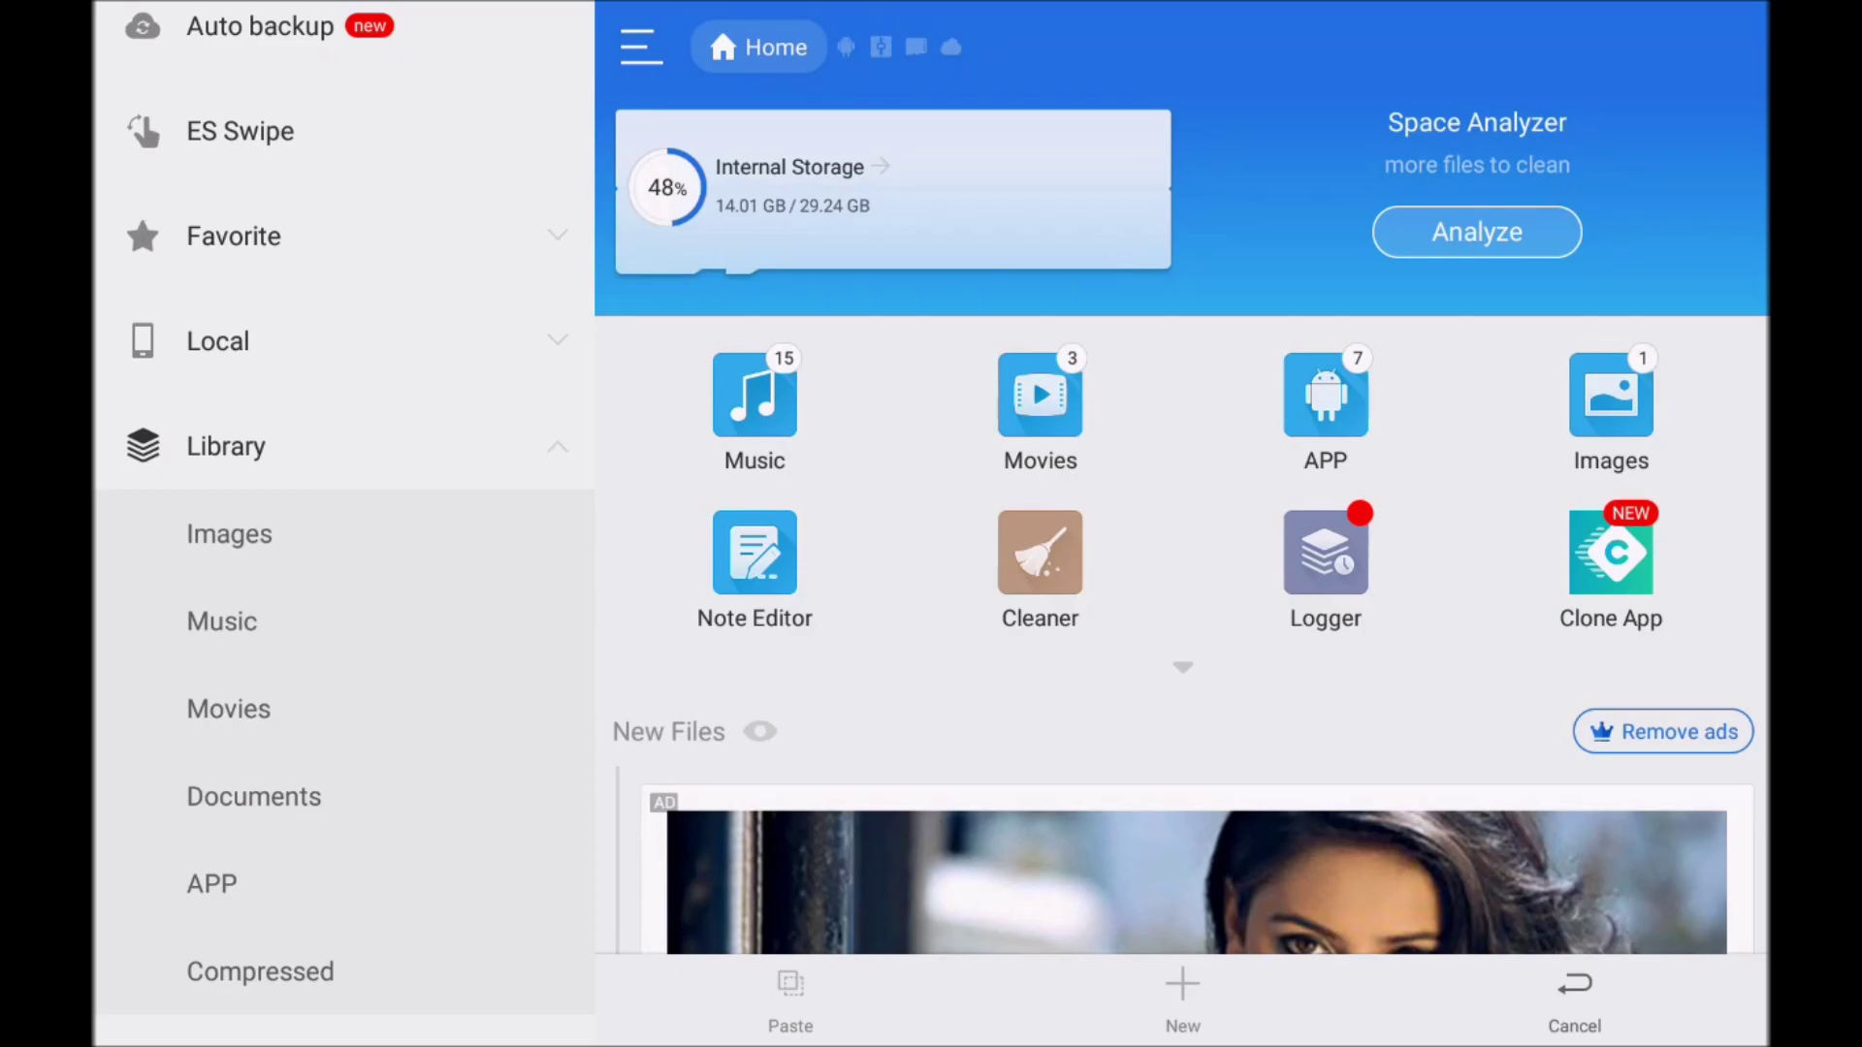
click(985, 237)
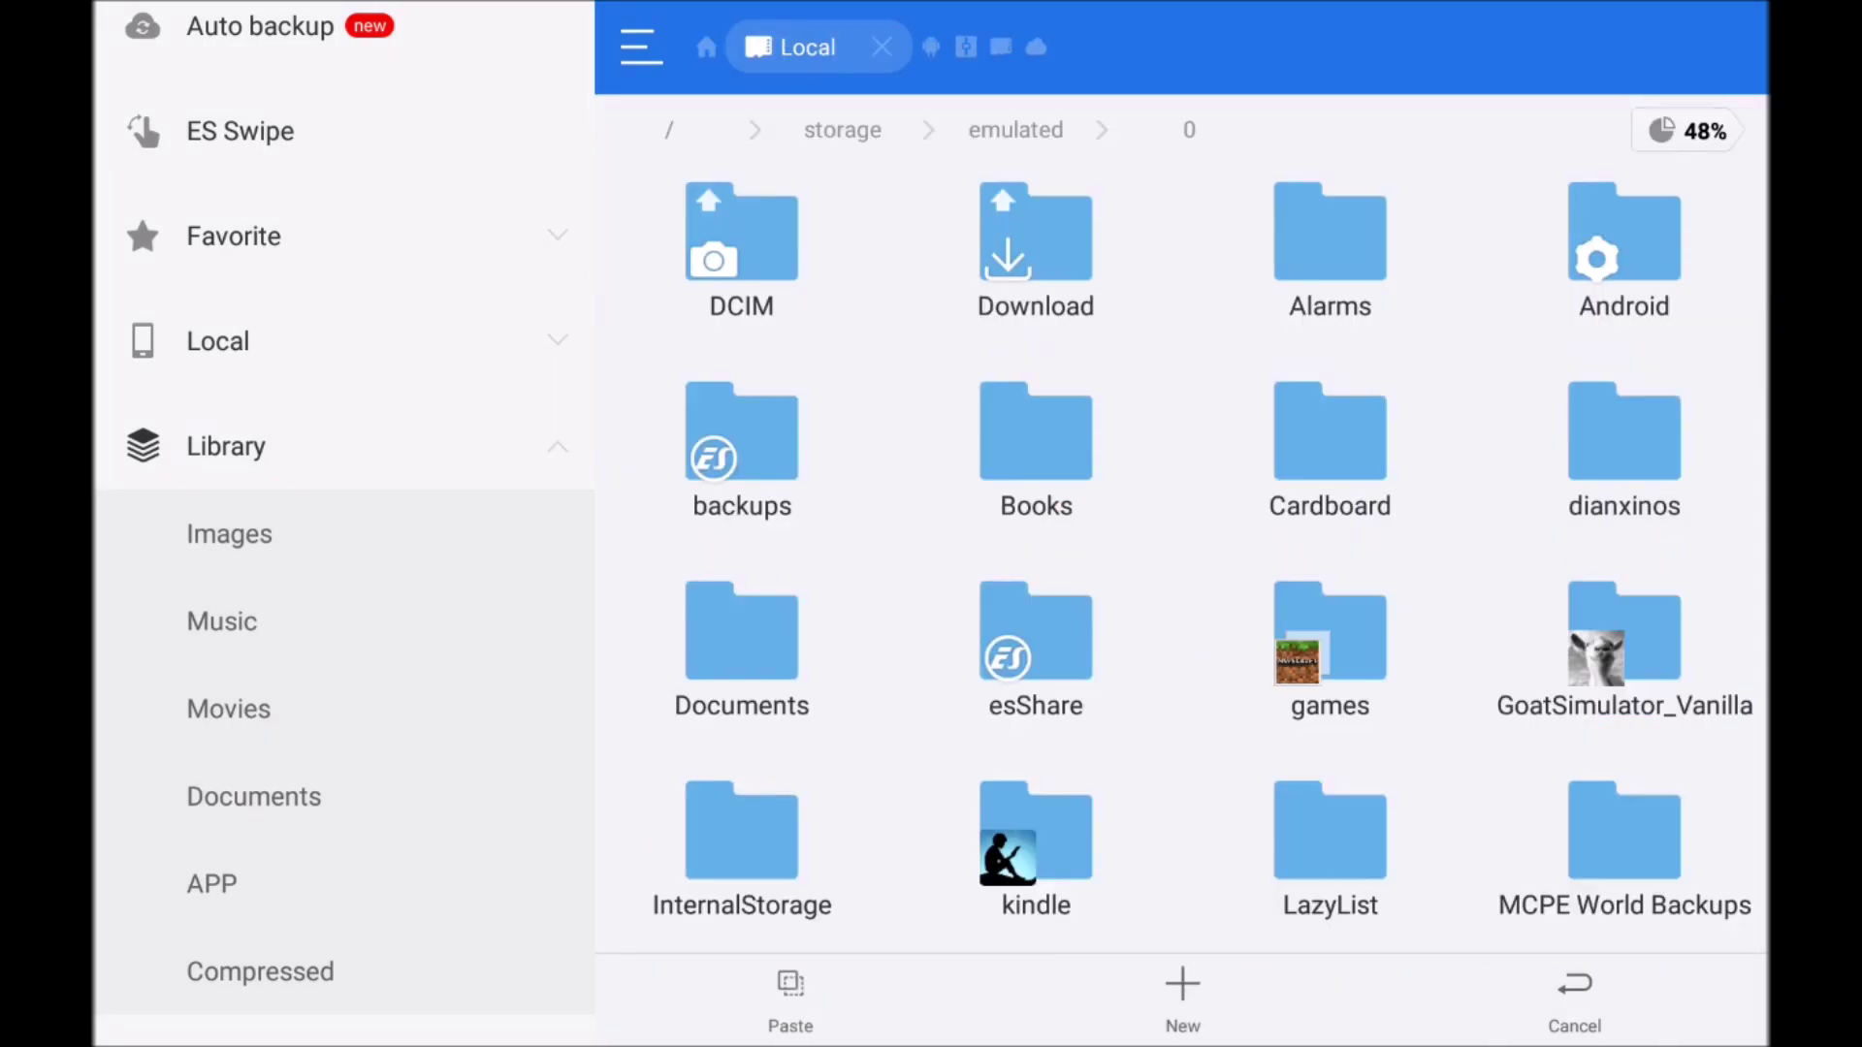
drag(1433, 873, 1471, 515)
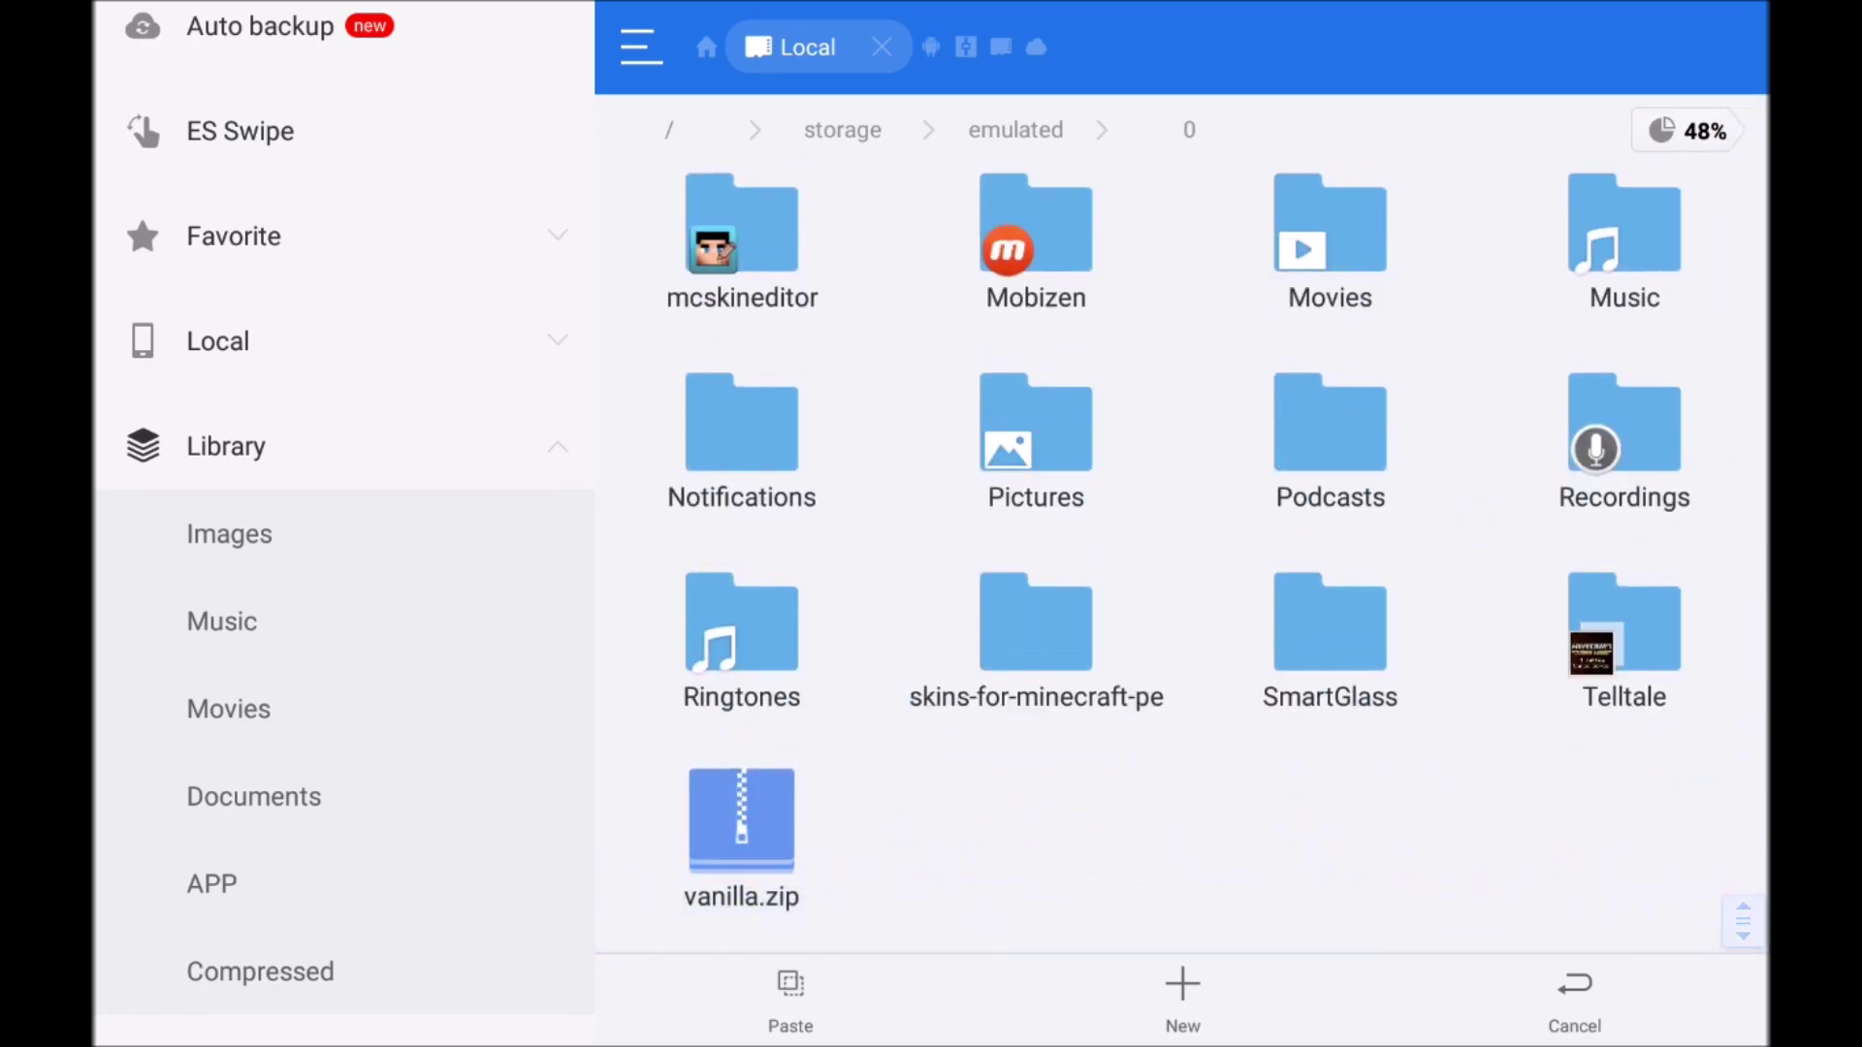
click(827, 997)
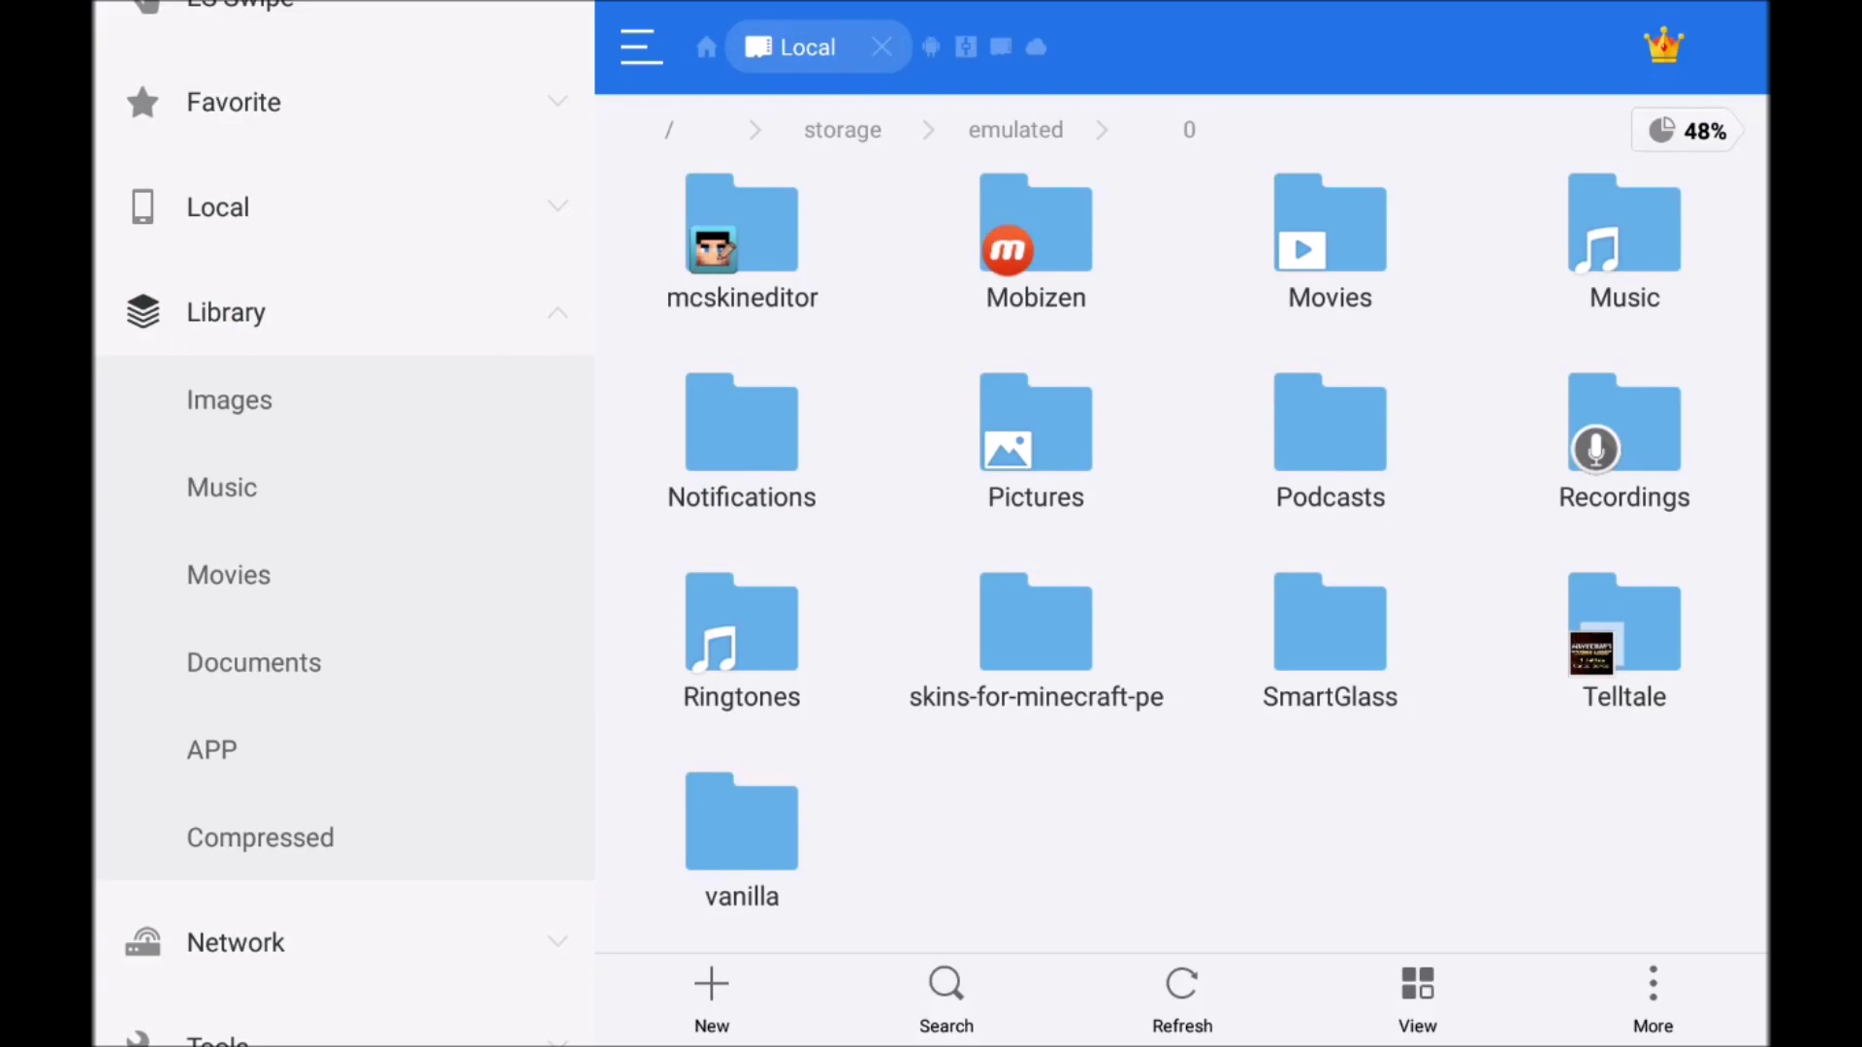
Compress all 25 items in the copied vanilla folder into vanilla.zip in zip format.
click(741, 823)
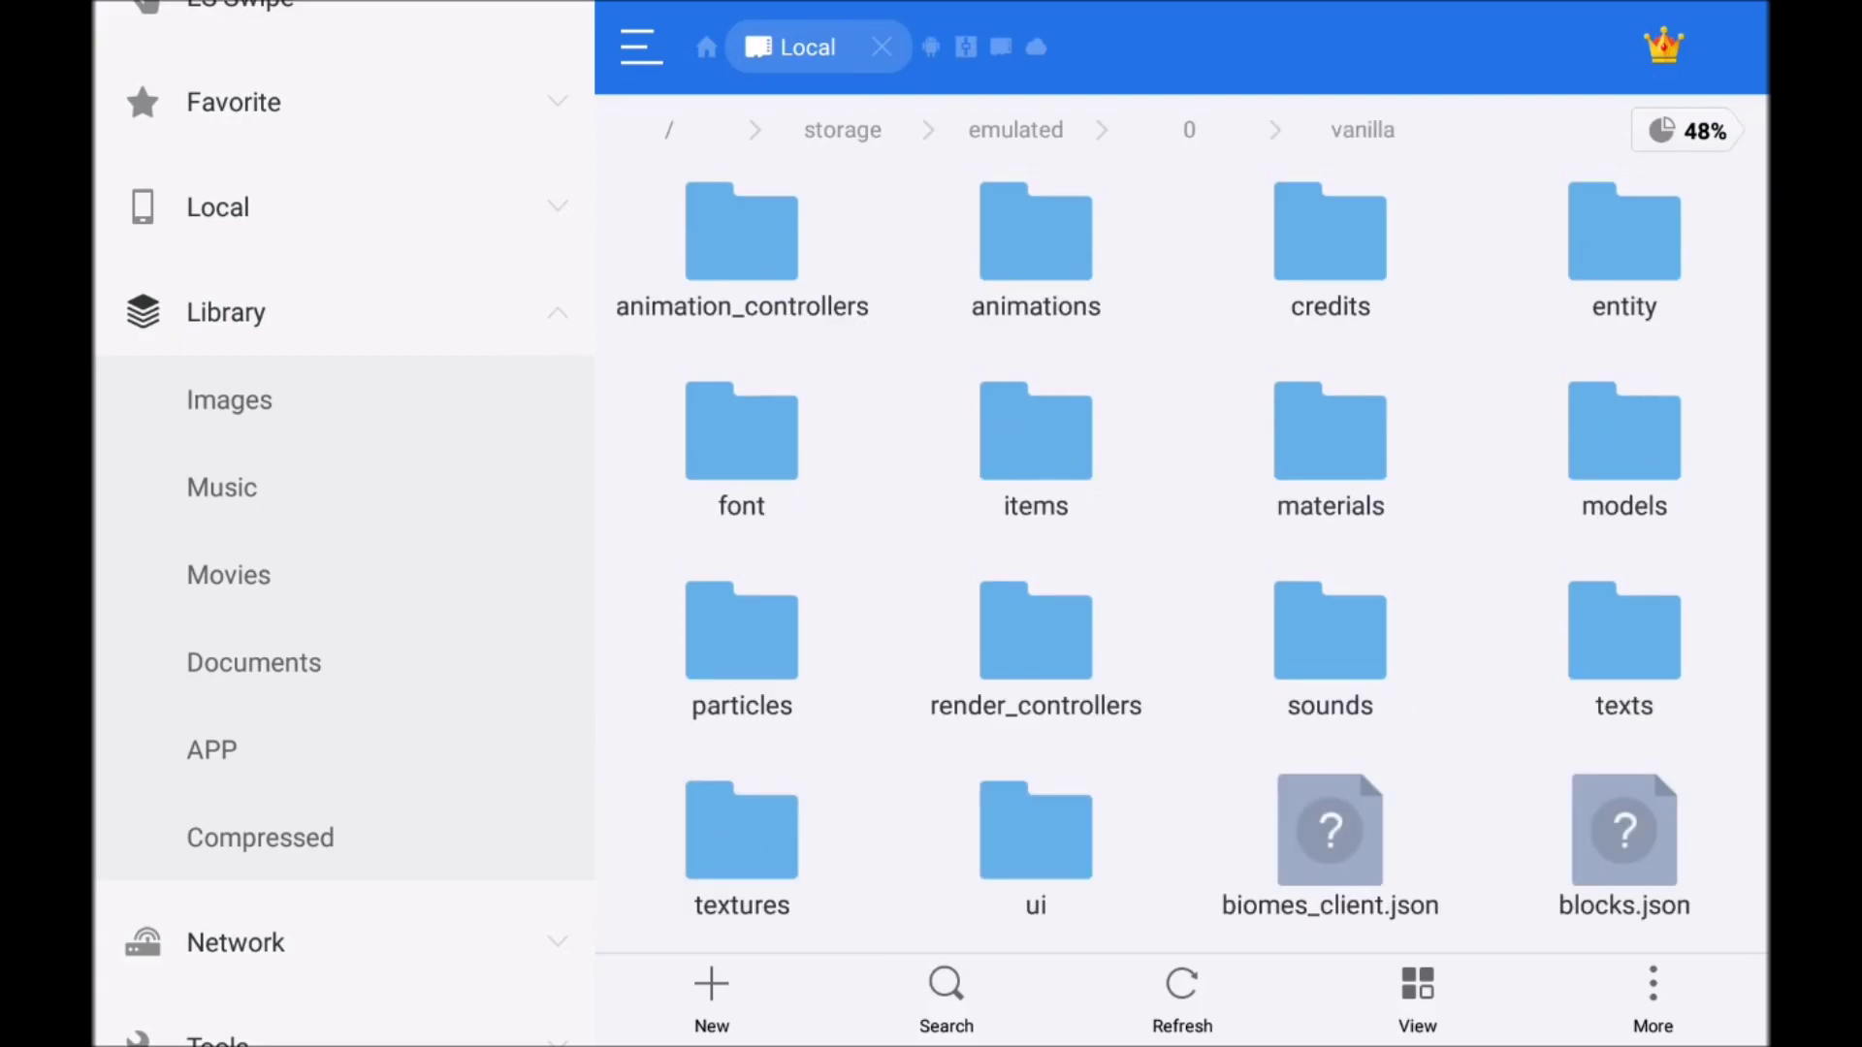
click(1338, 621)
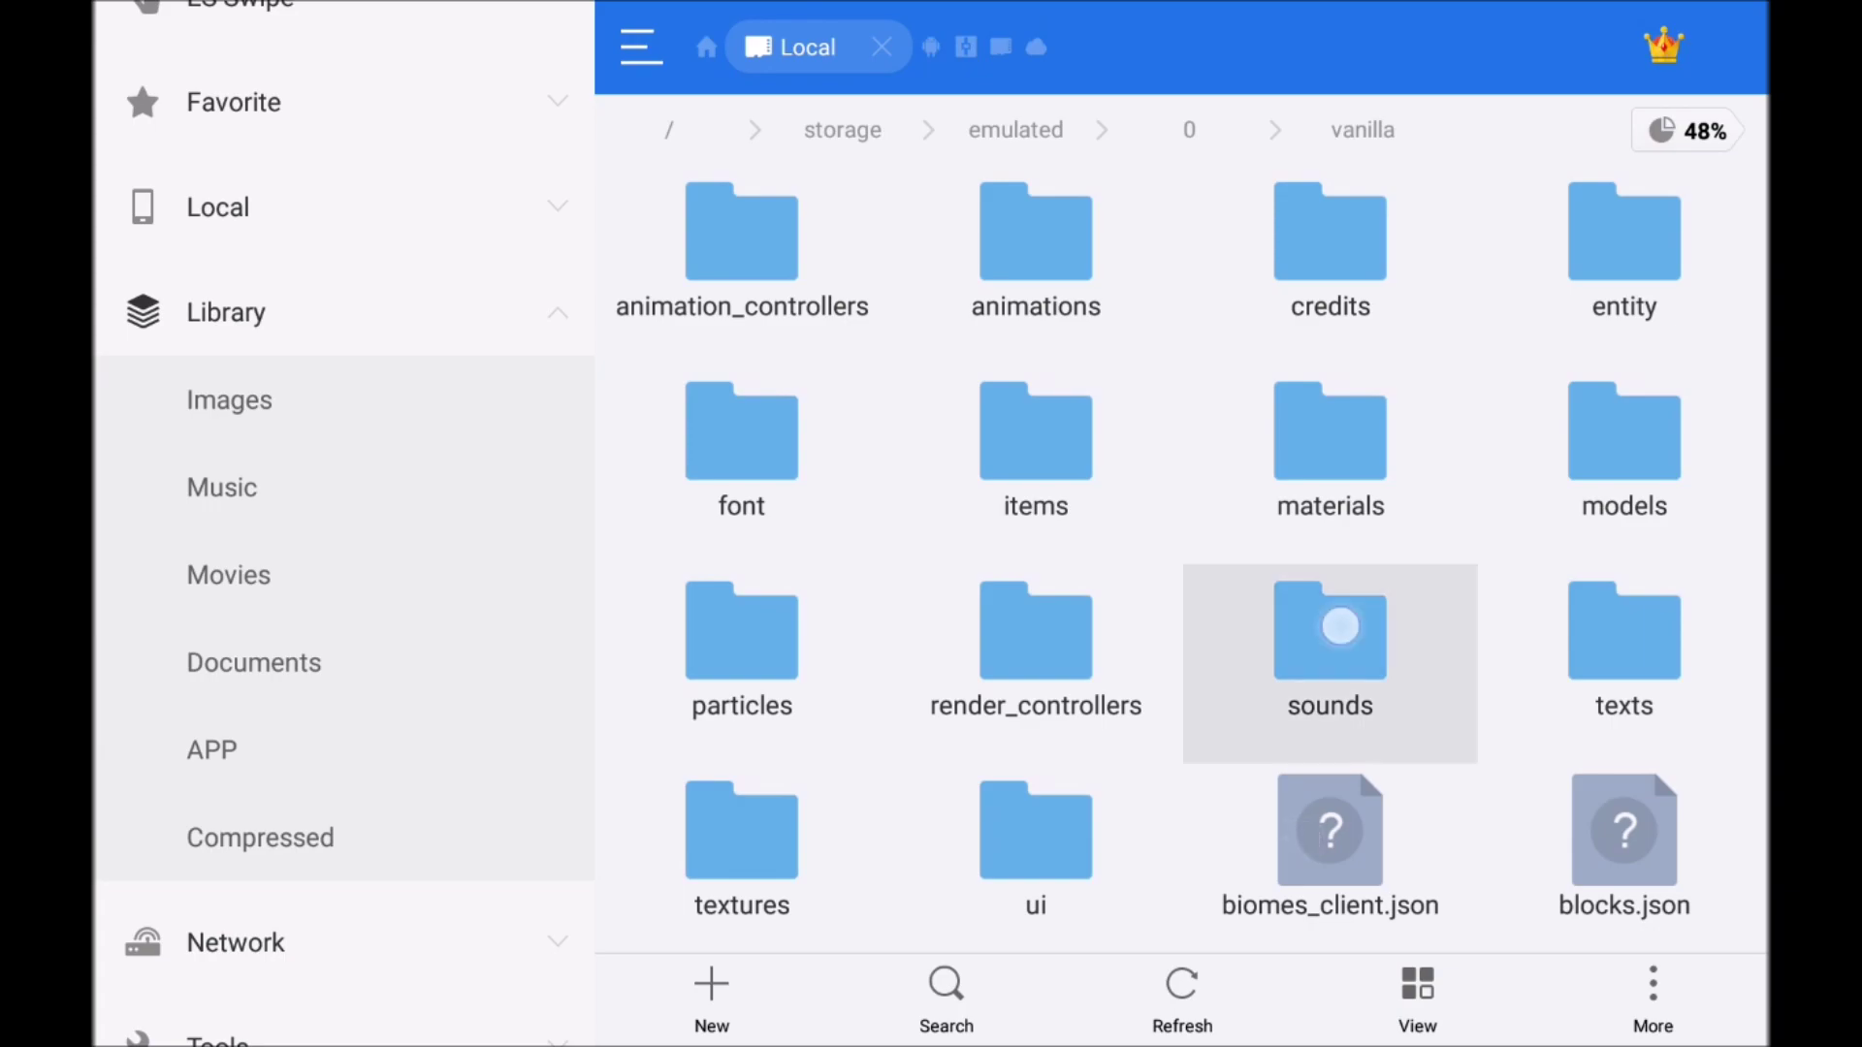
click(1454, 43)
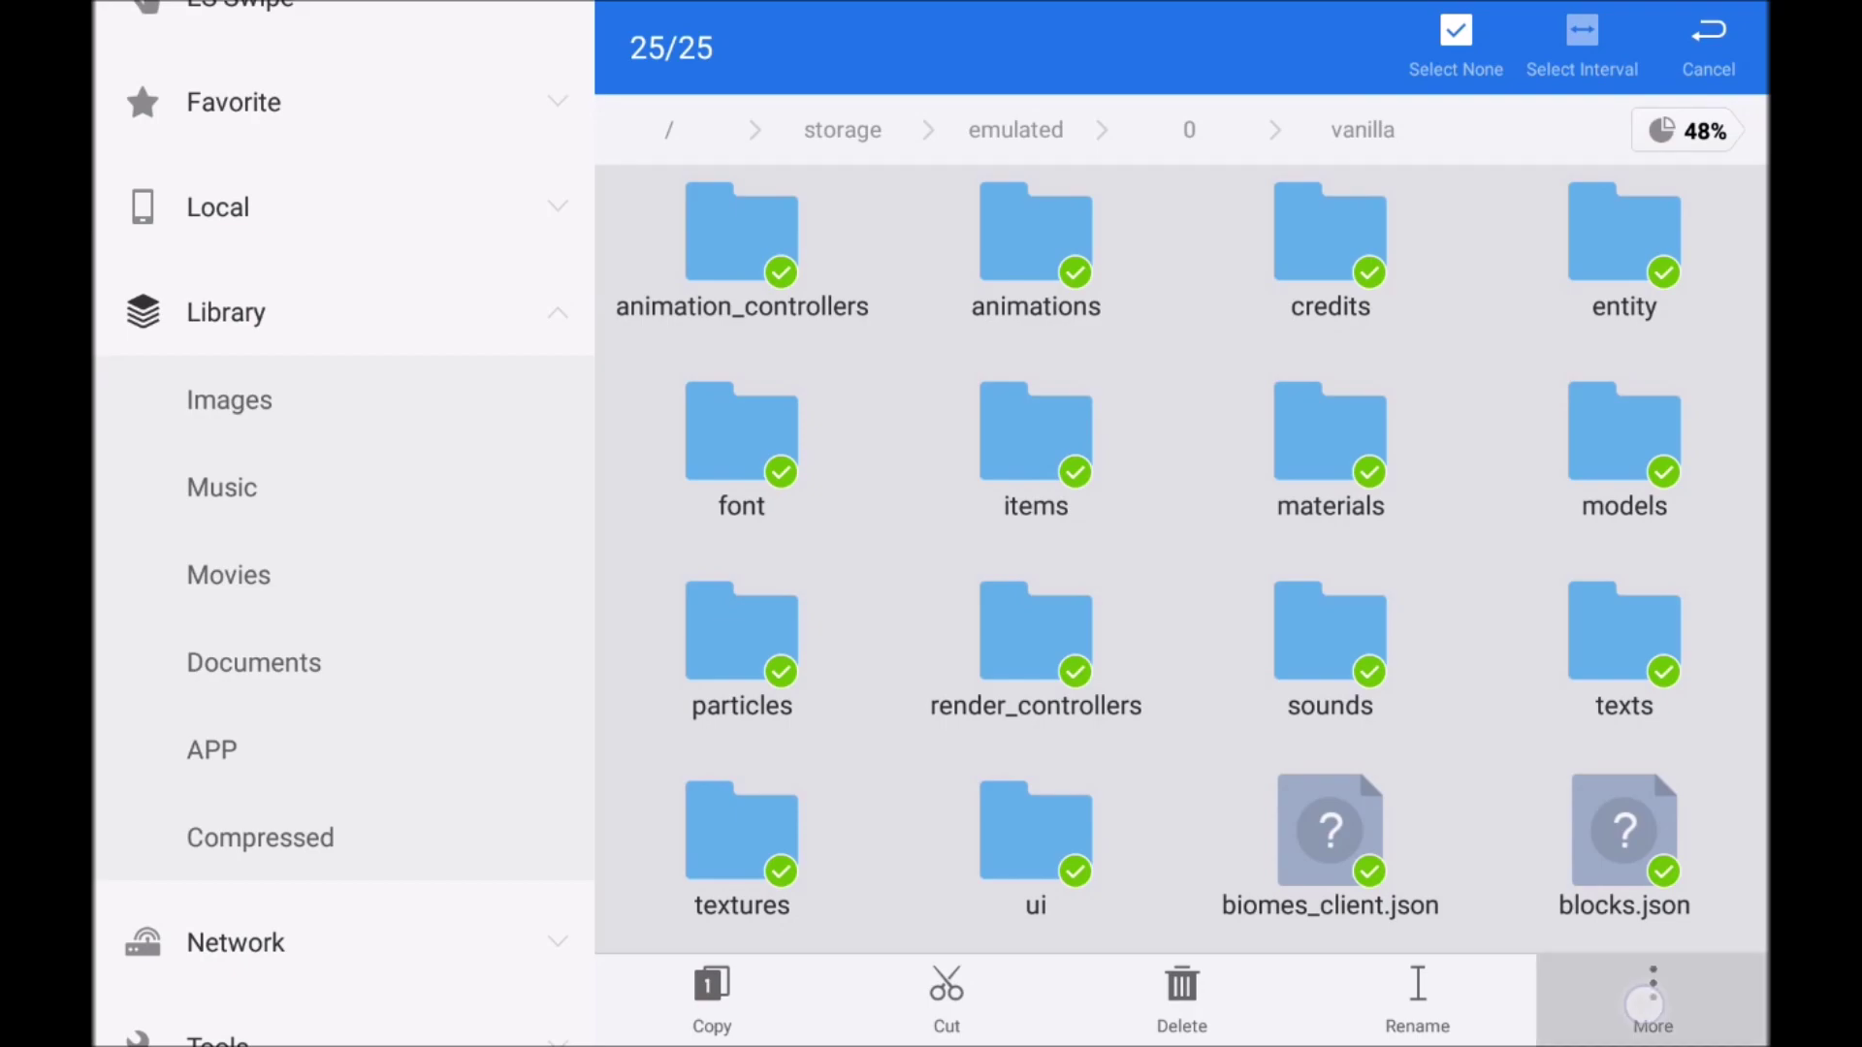
click(1576, 639)
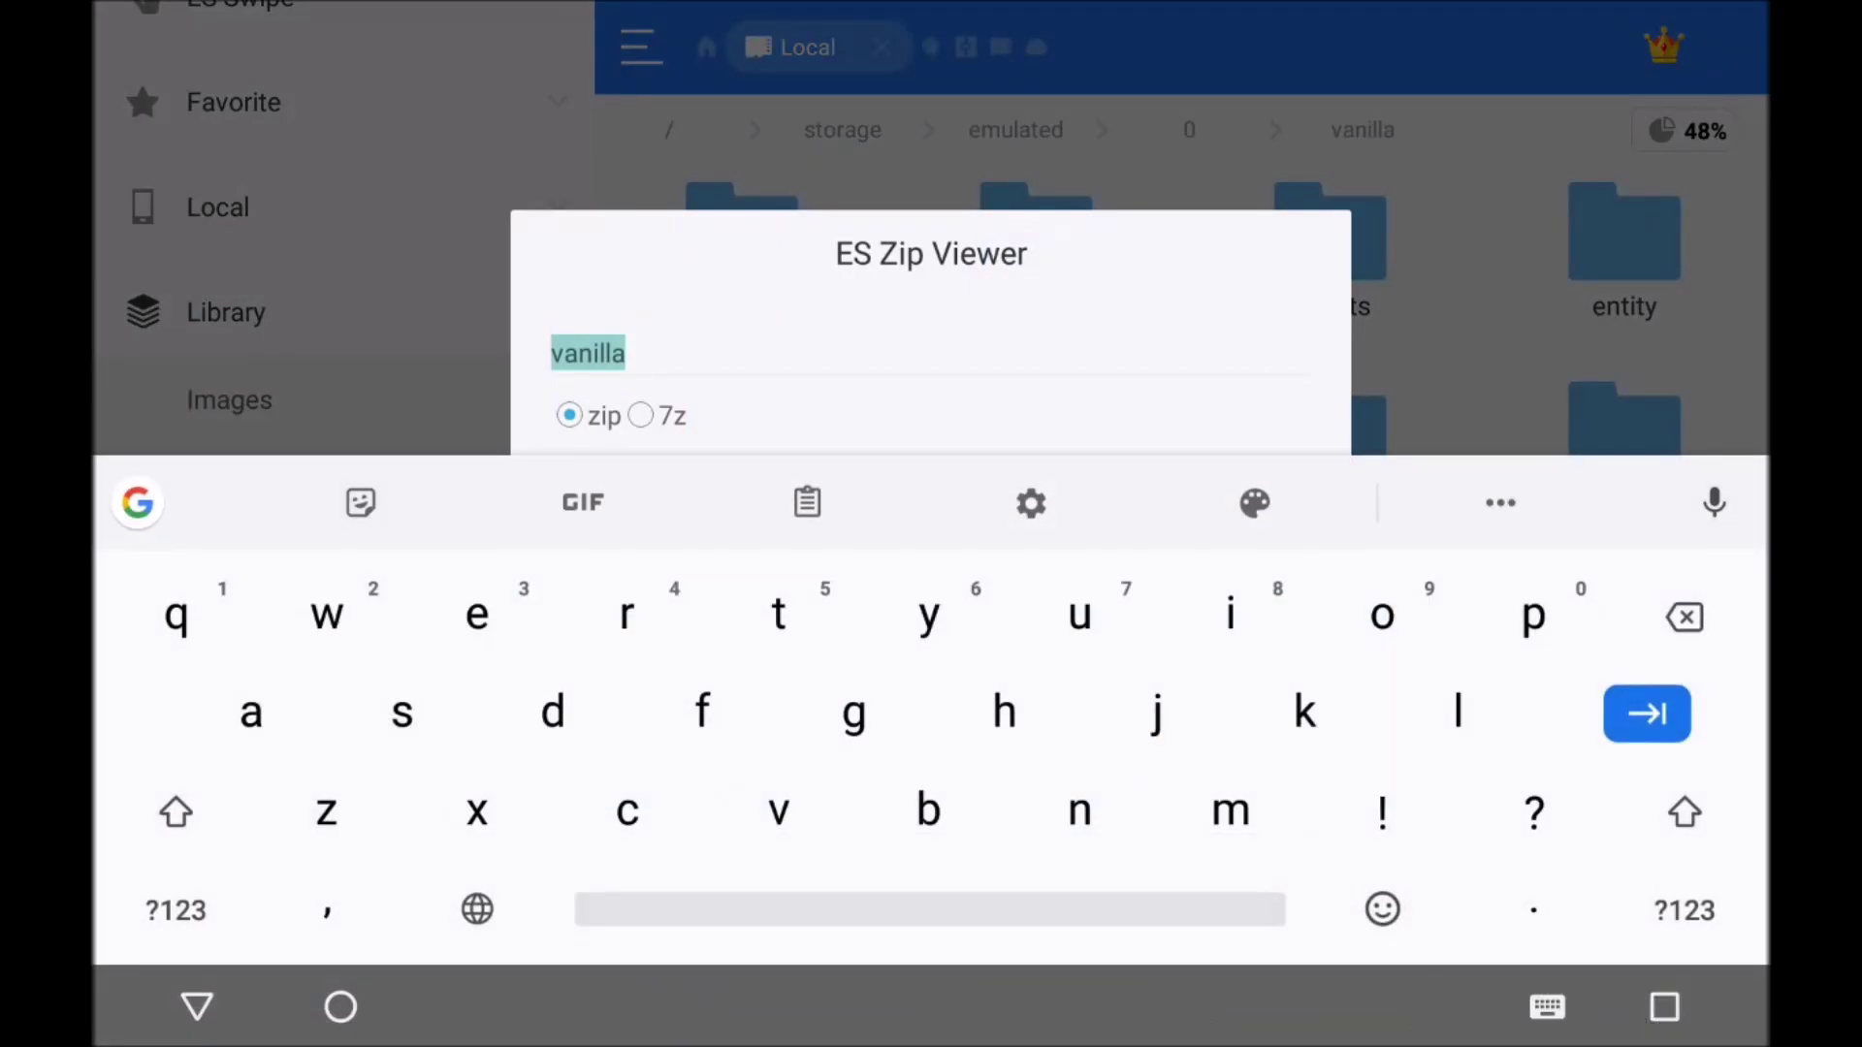
click(191, 1004)
click(1139, 793)
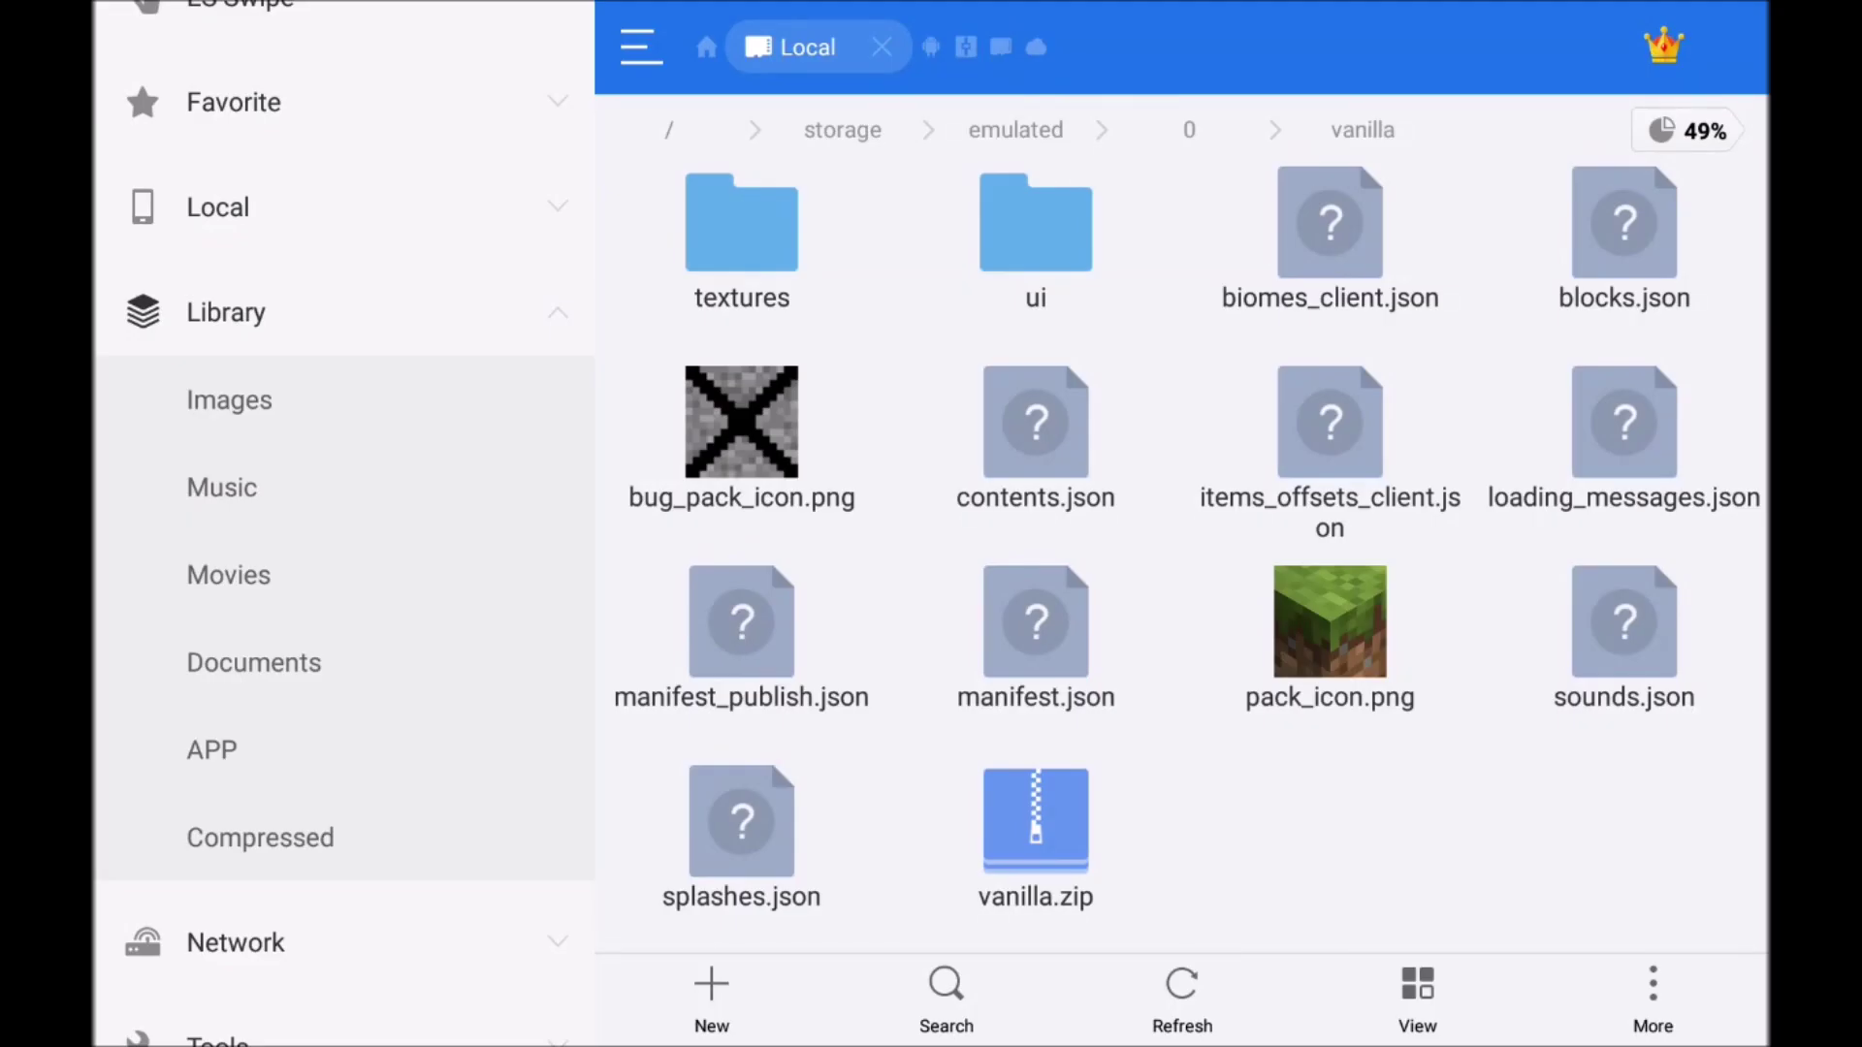
Move vanilla.zip up into the internal storage root.
click(1097, 777)
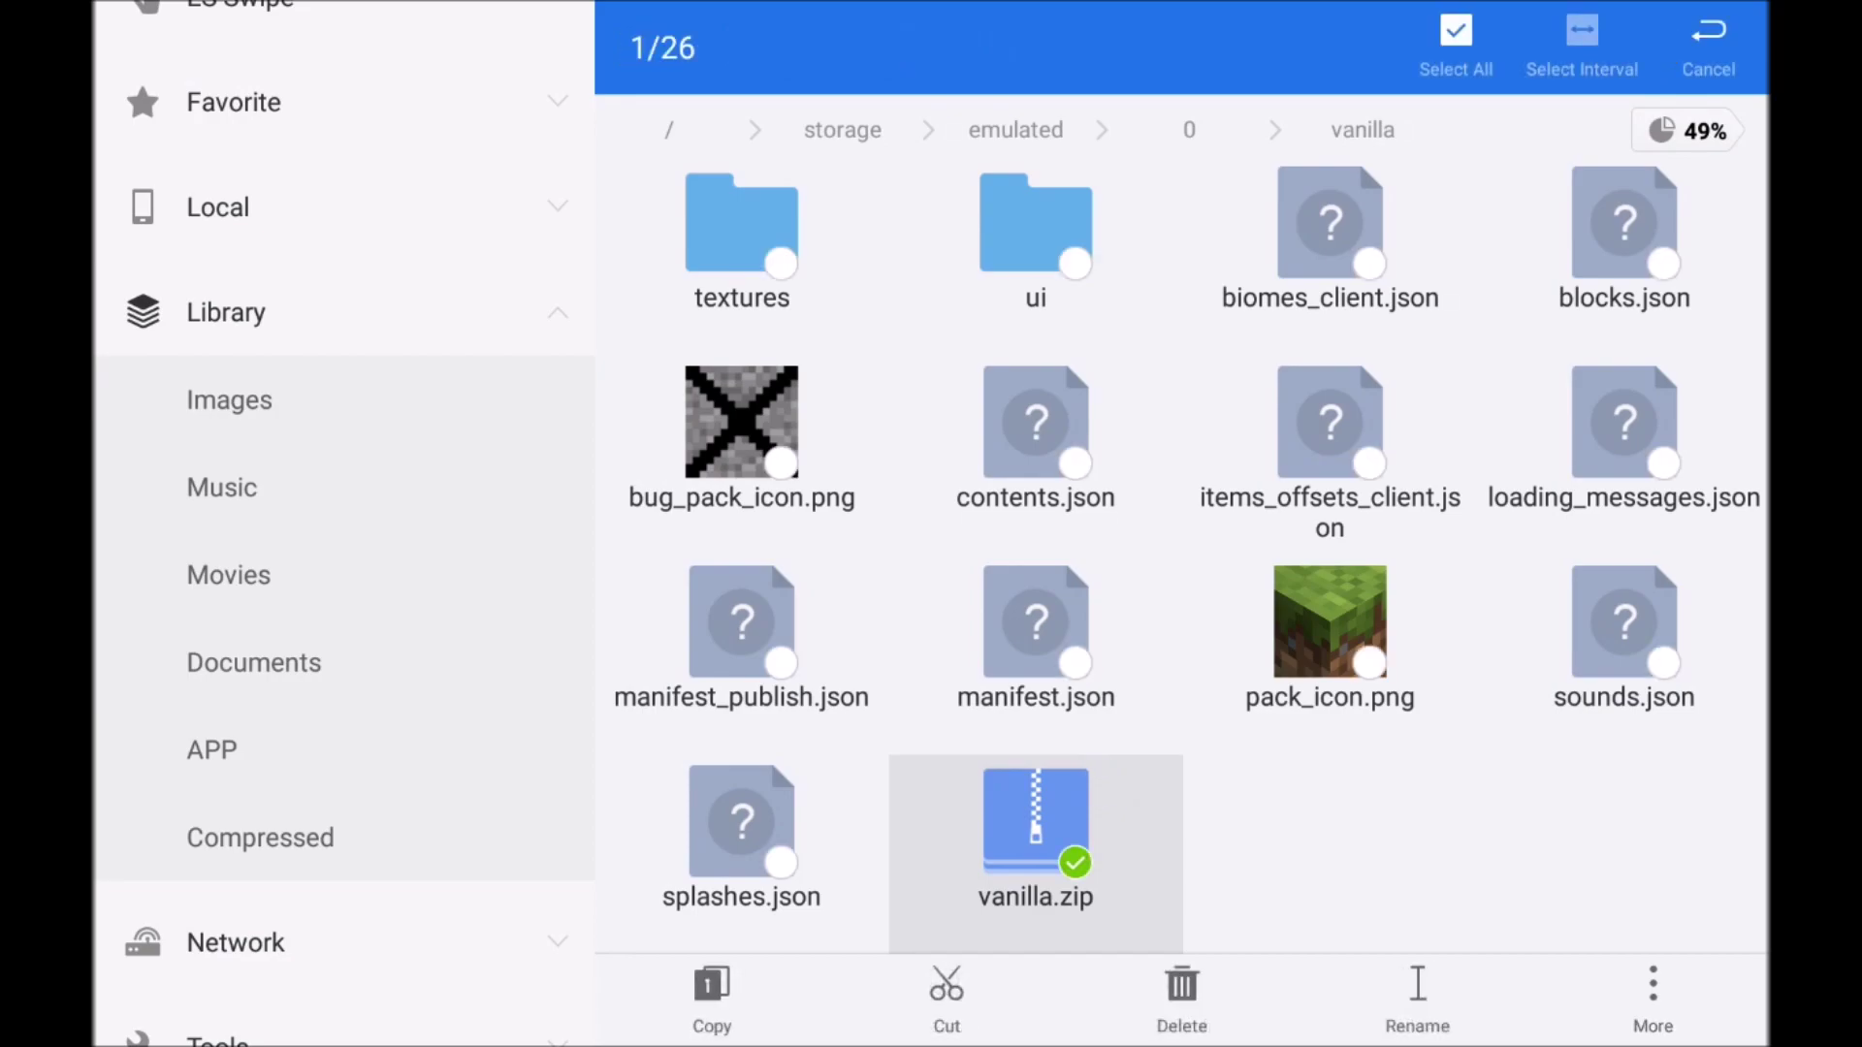
click(947, 994)
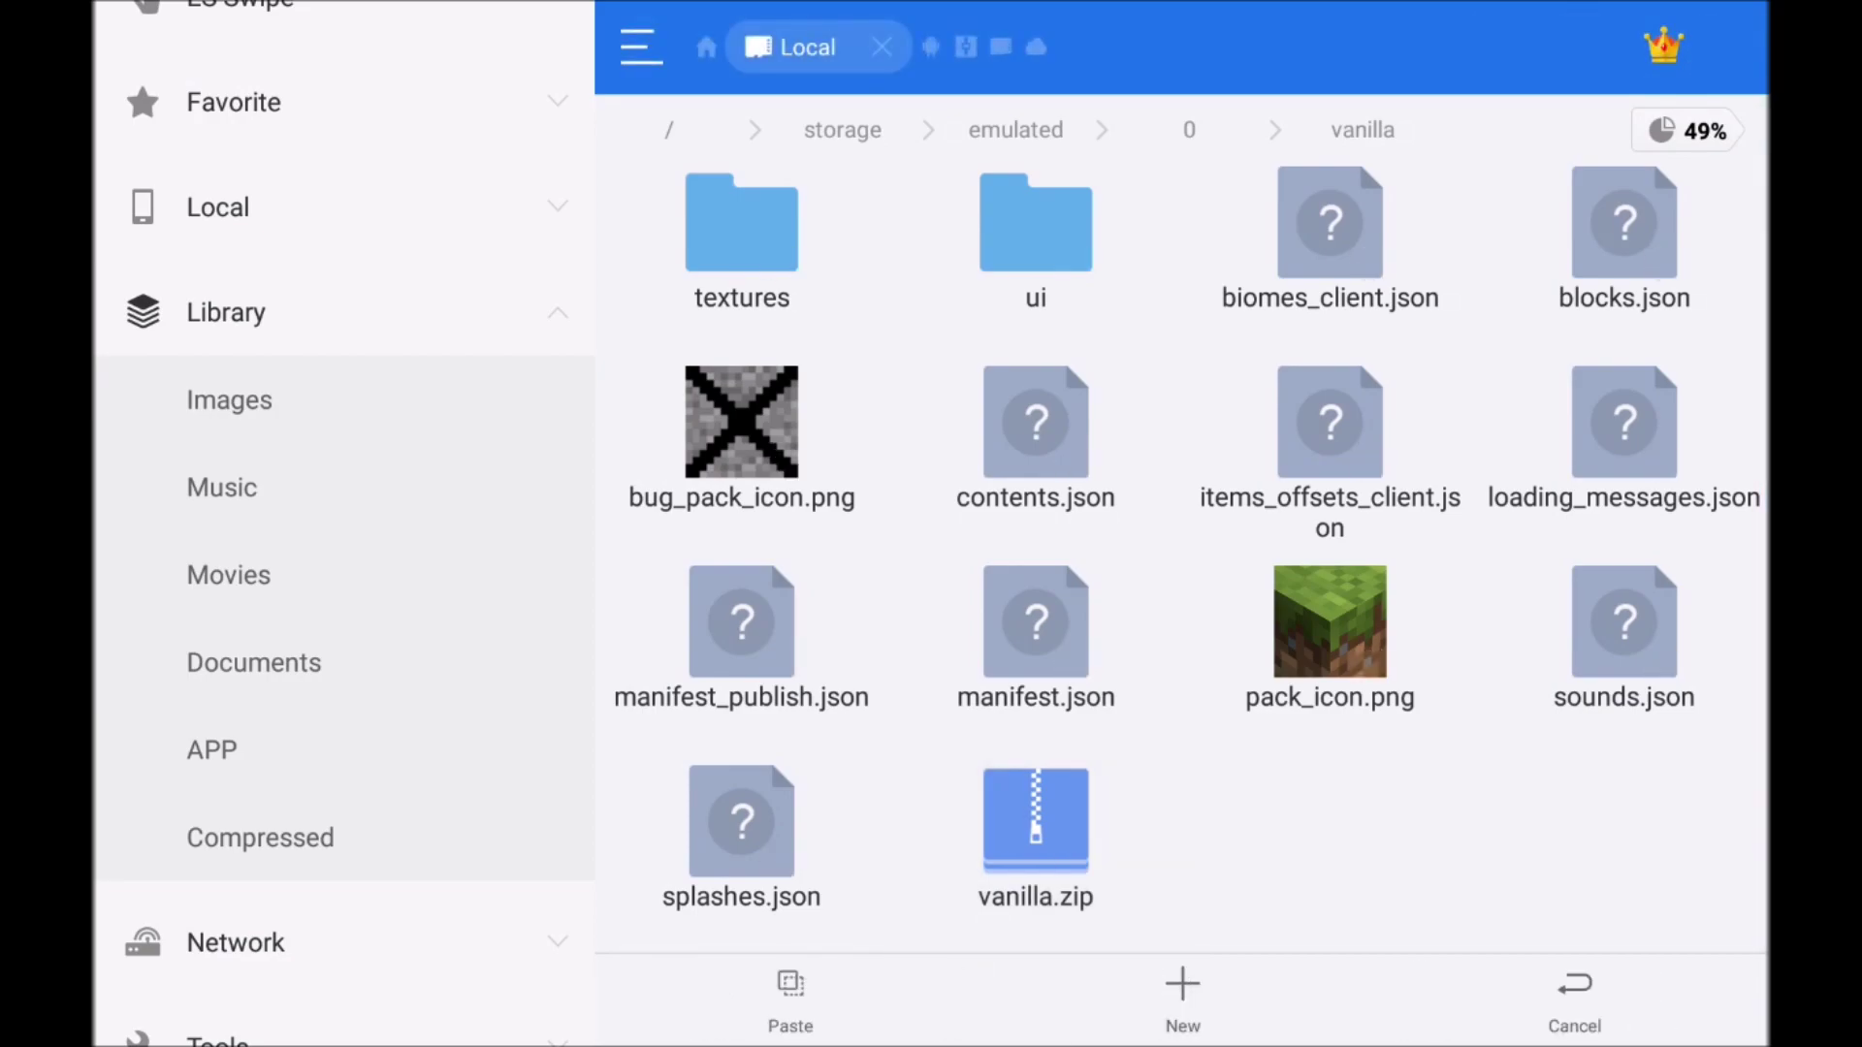
click(1189, 130)
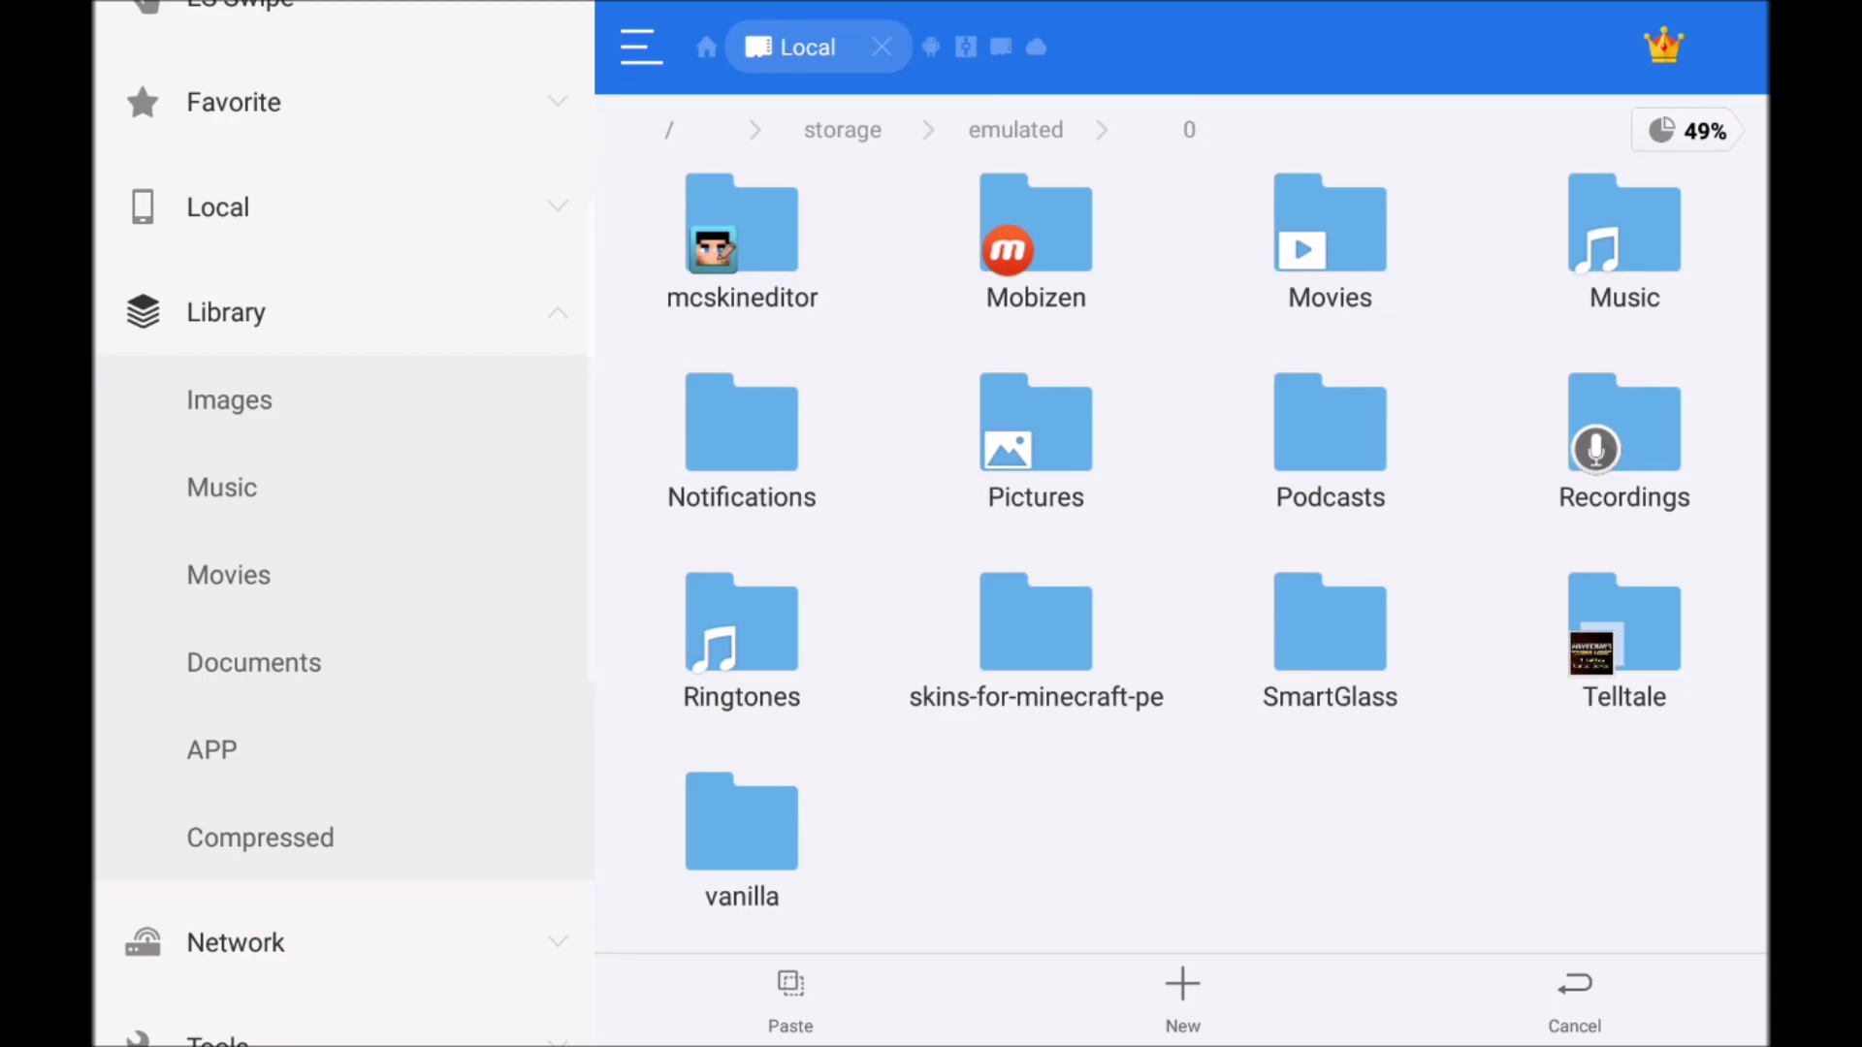
click(805, 1004)
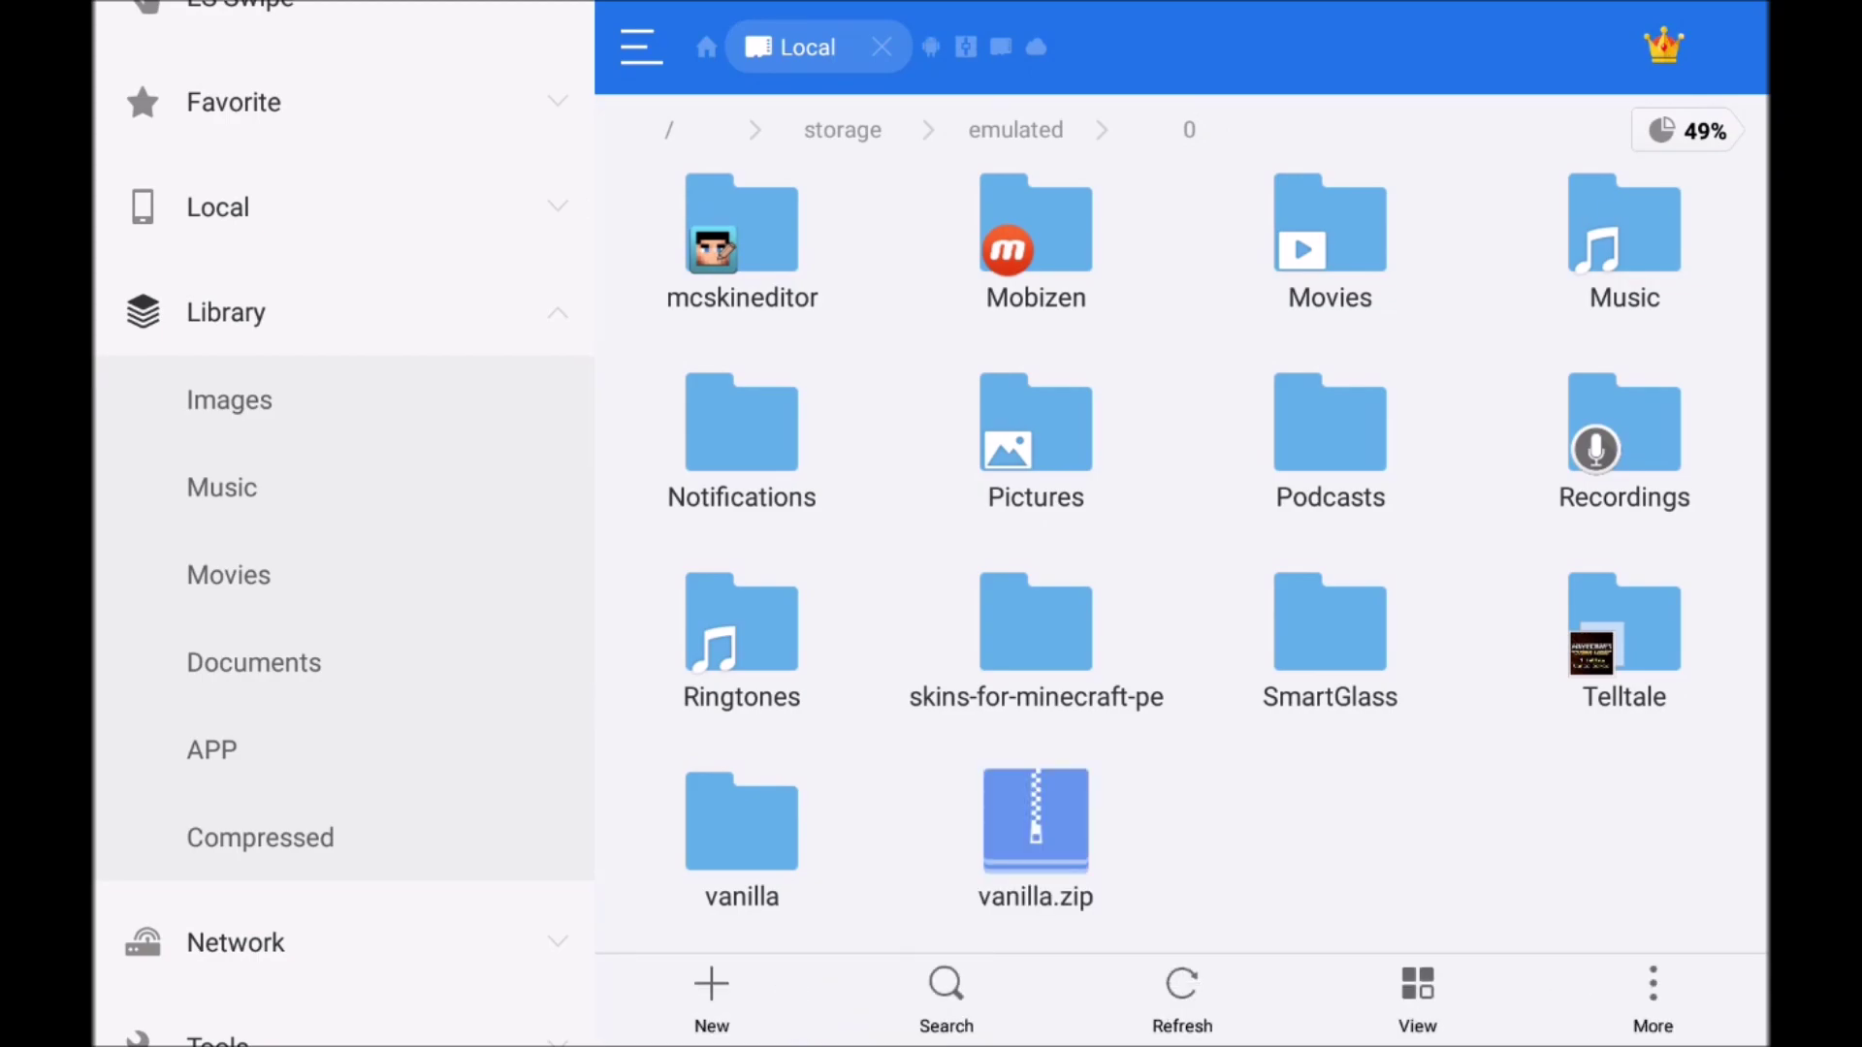
Permanently delete the unzipped vanilla folder, bypassing the recycle bin.
click(742, 834)
click(1181, 994)
click(554, 606)
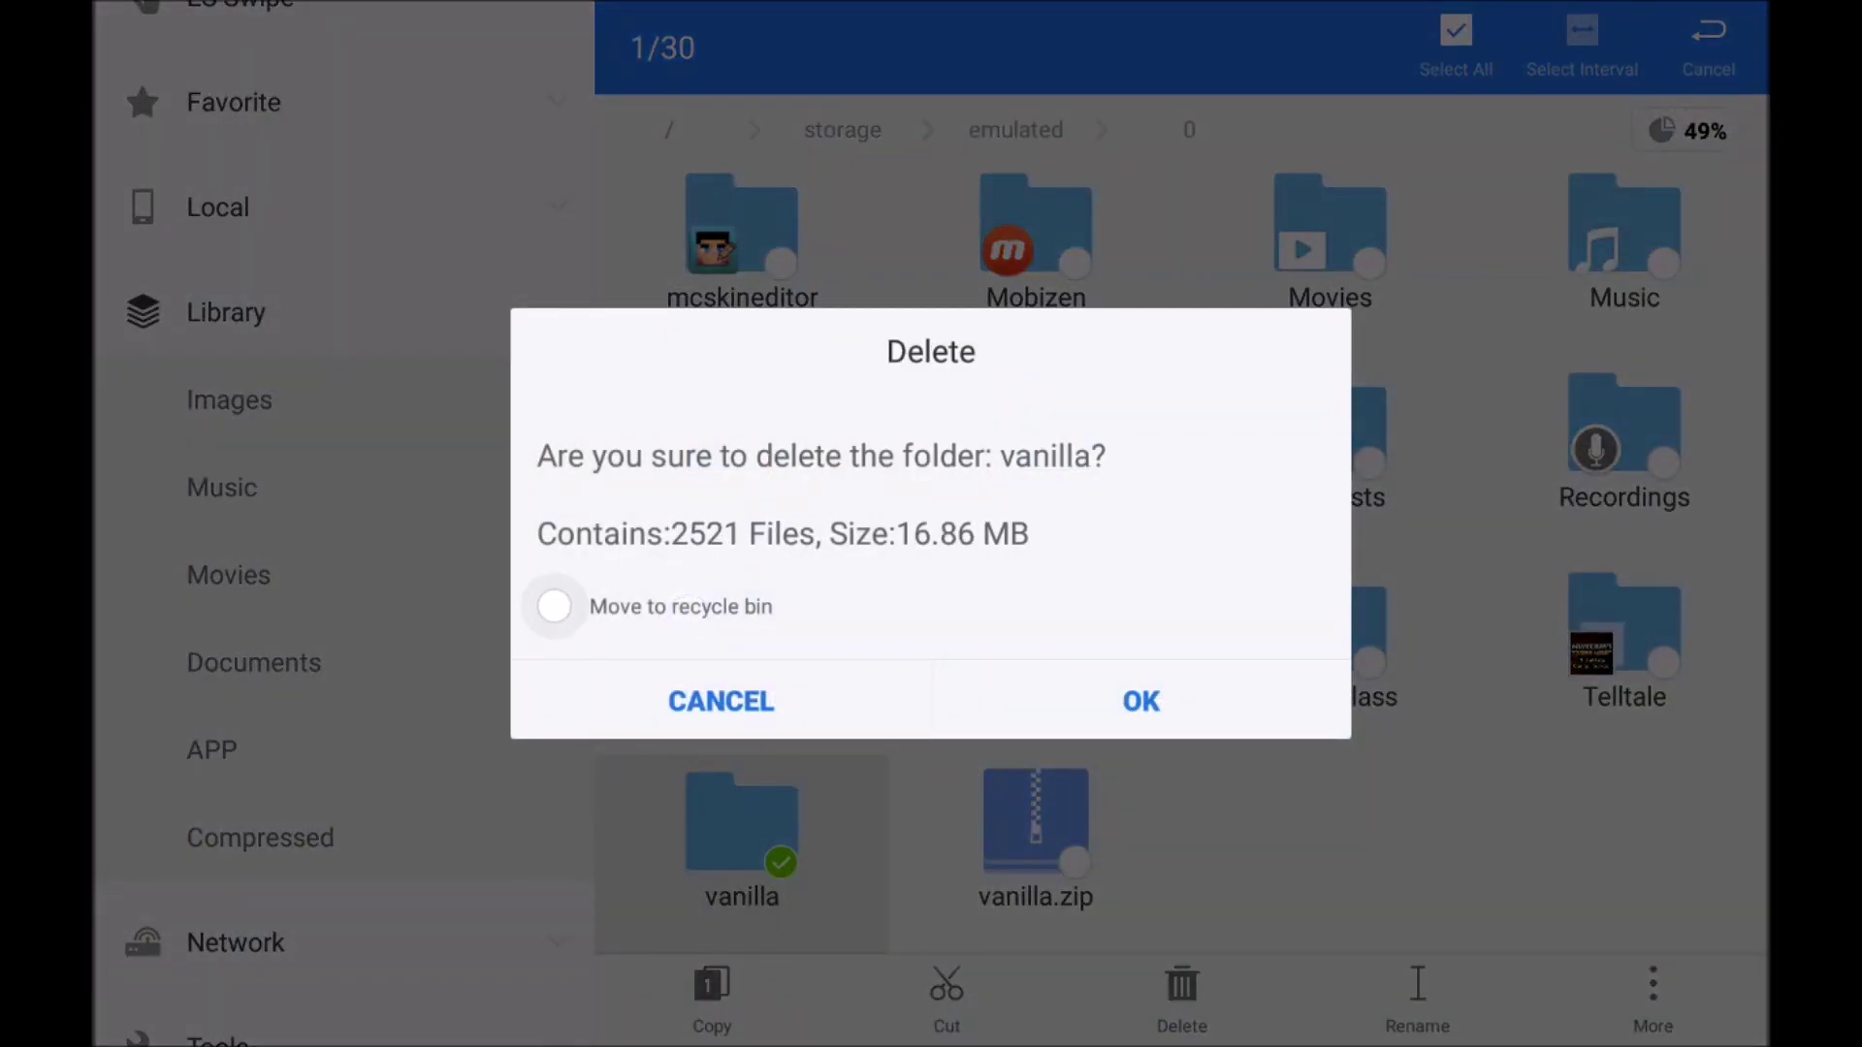
click(1140, 701)
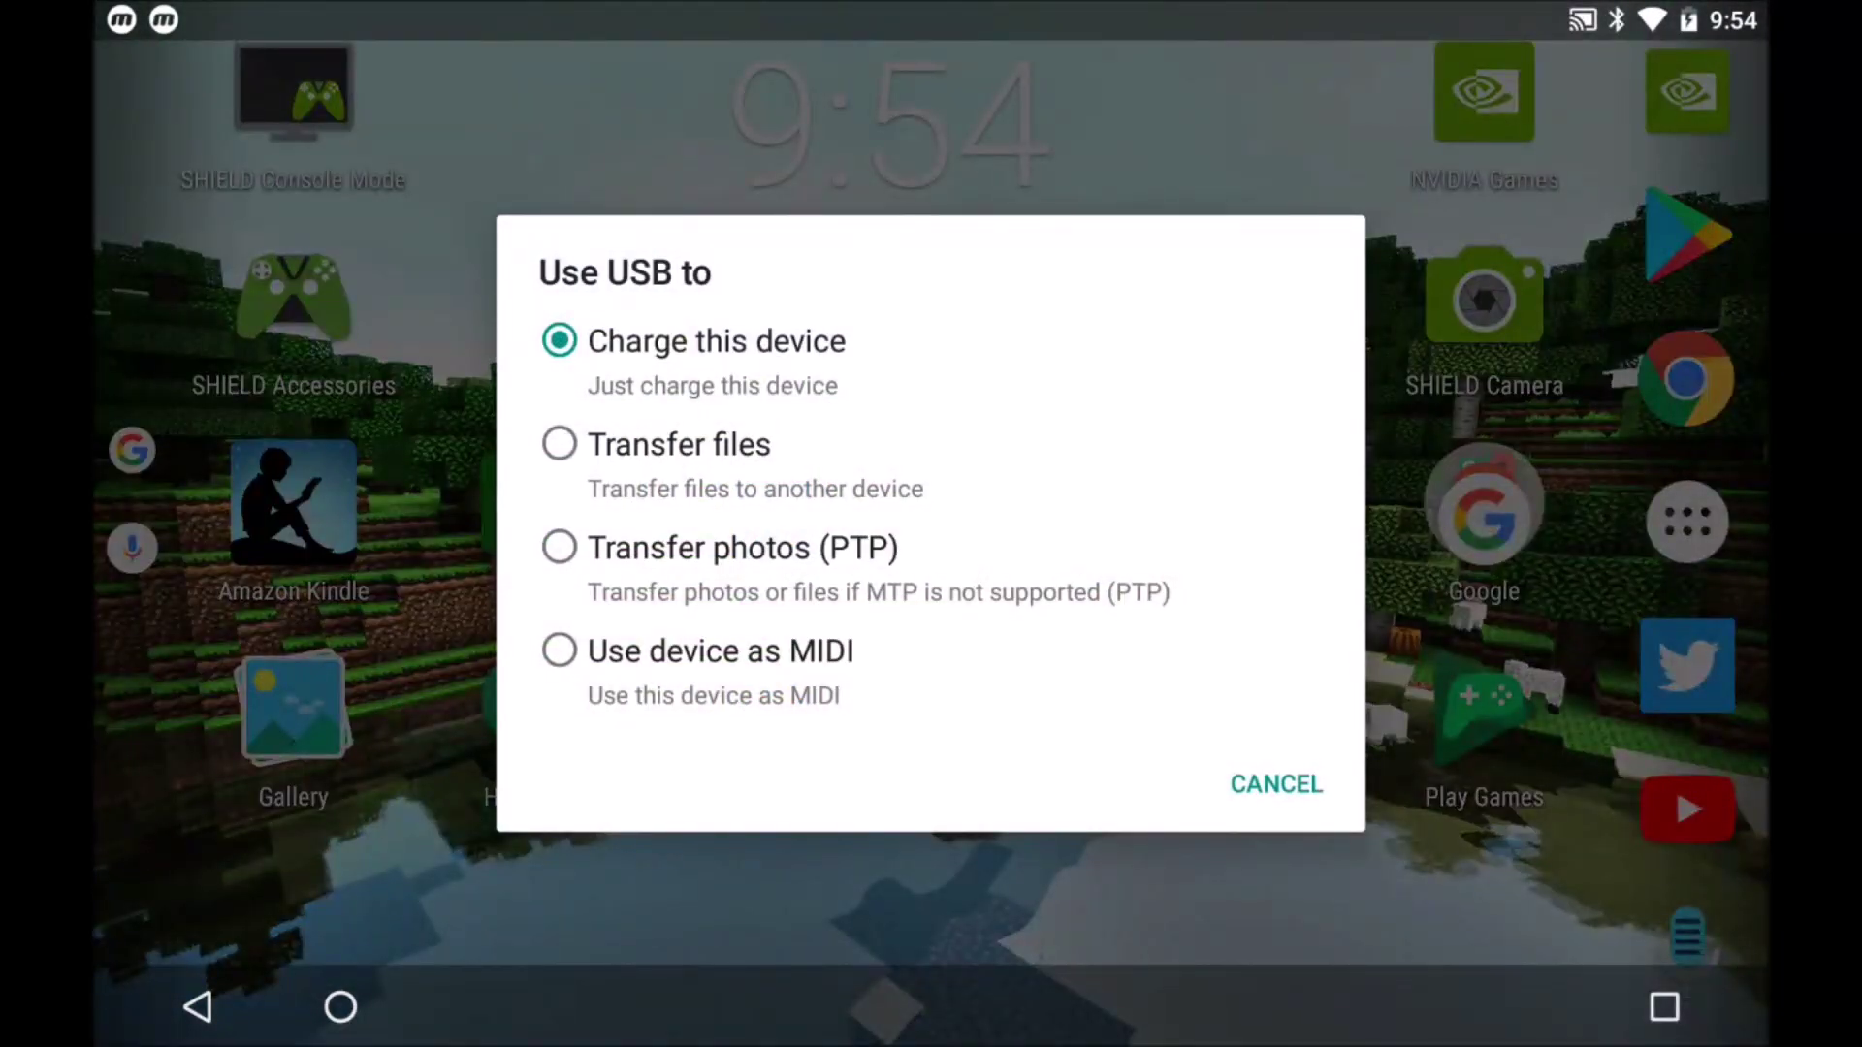
Set the tablet's USB mode to Transfer files and check the notification shade.
click(935, 480)
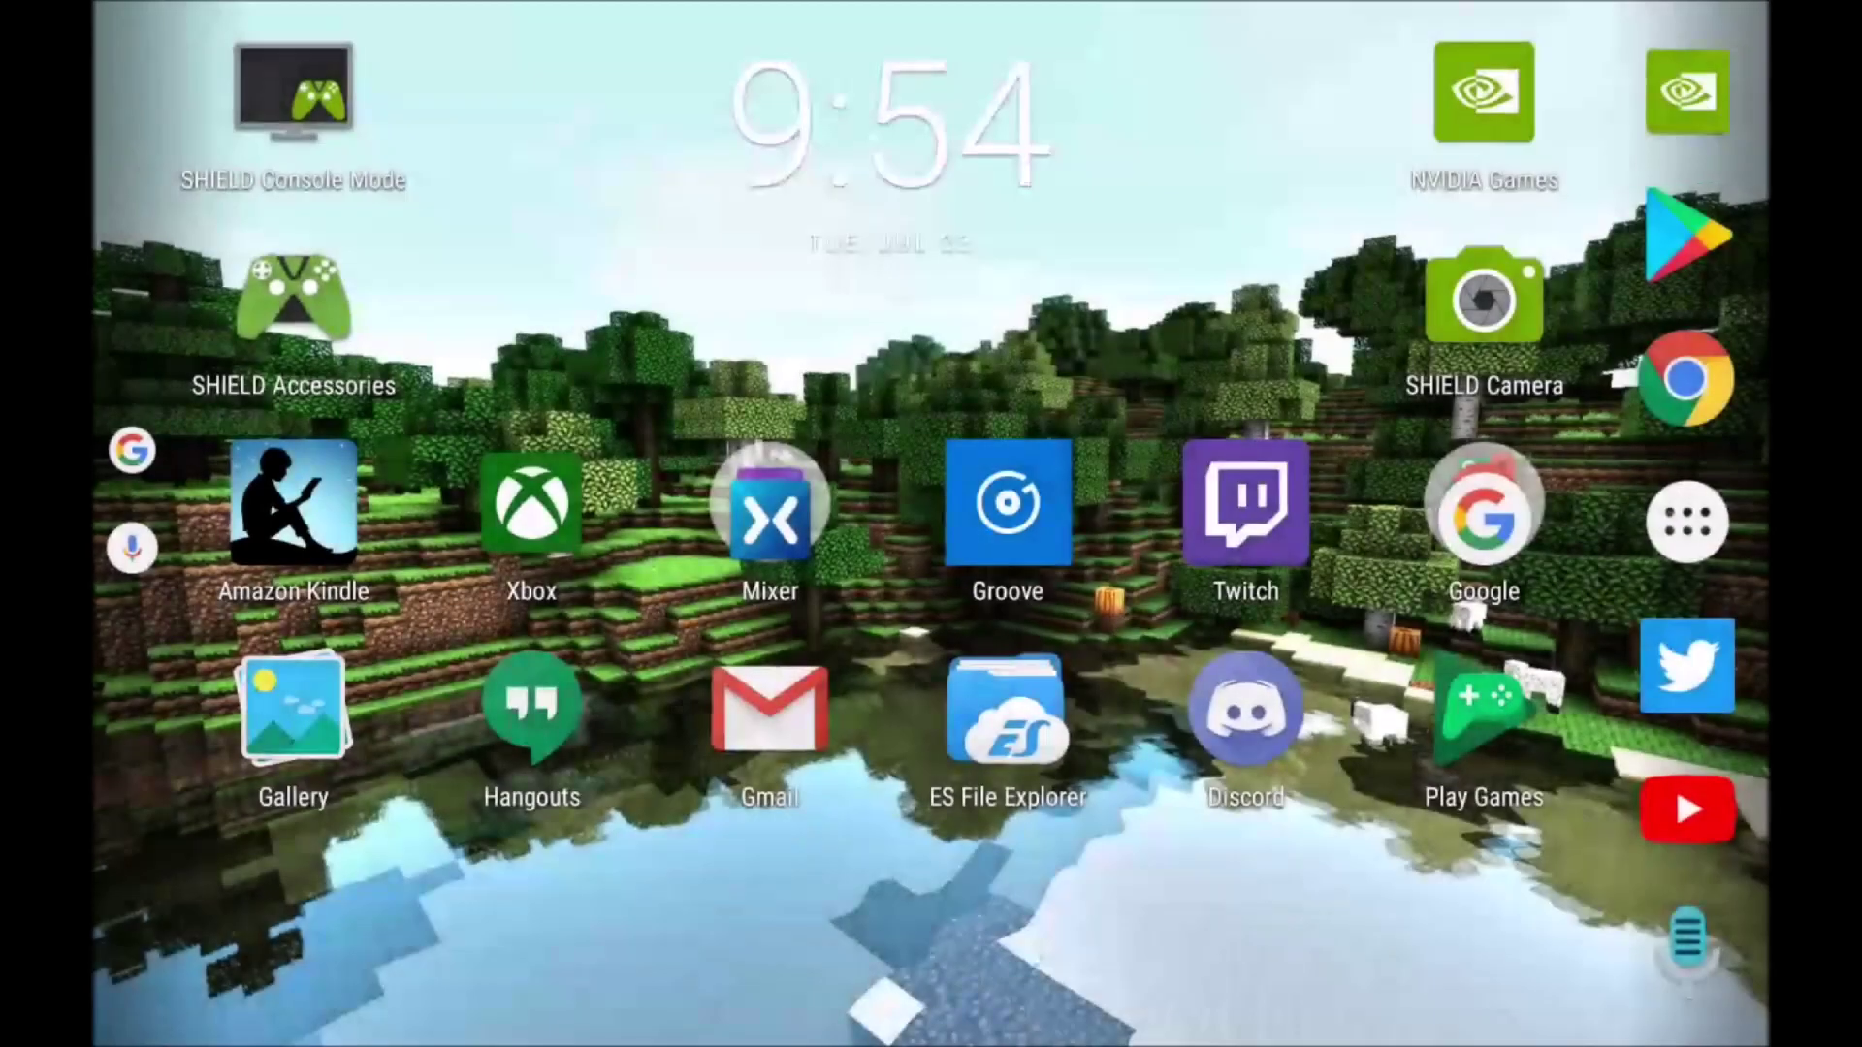
drag(1199, 10, 1199, 582)
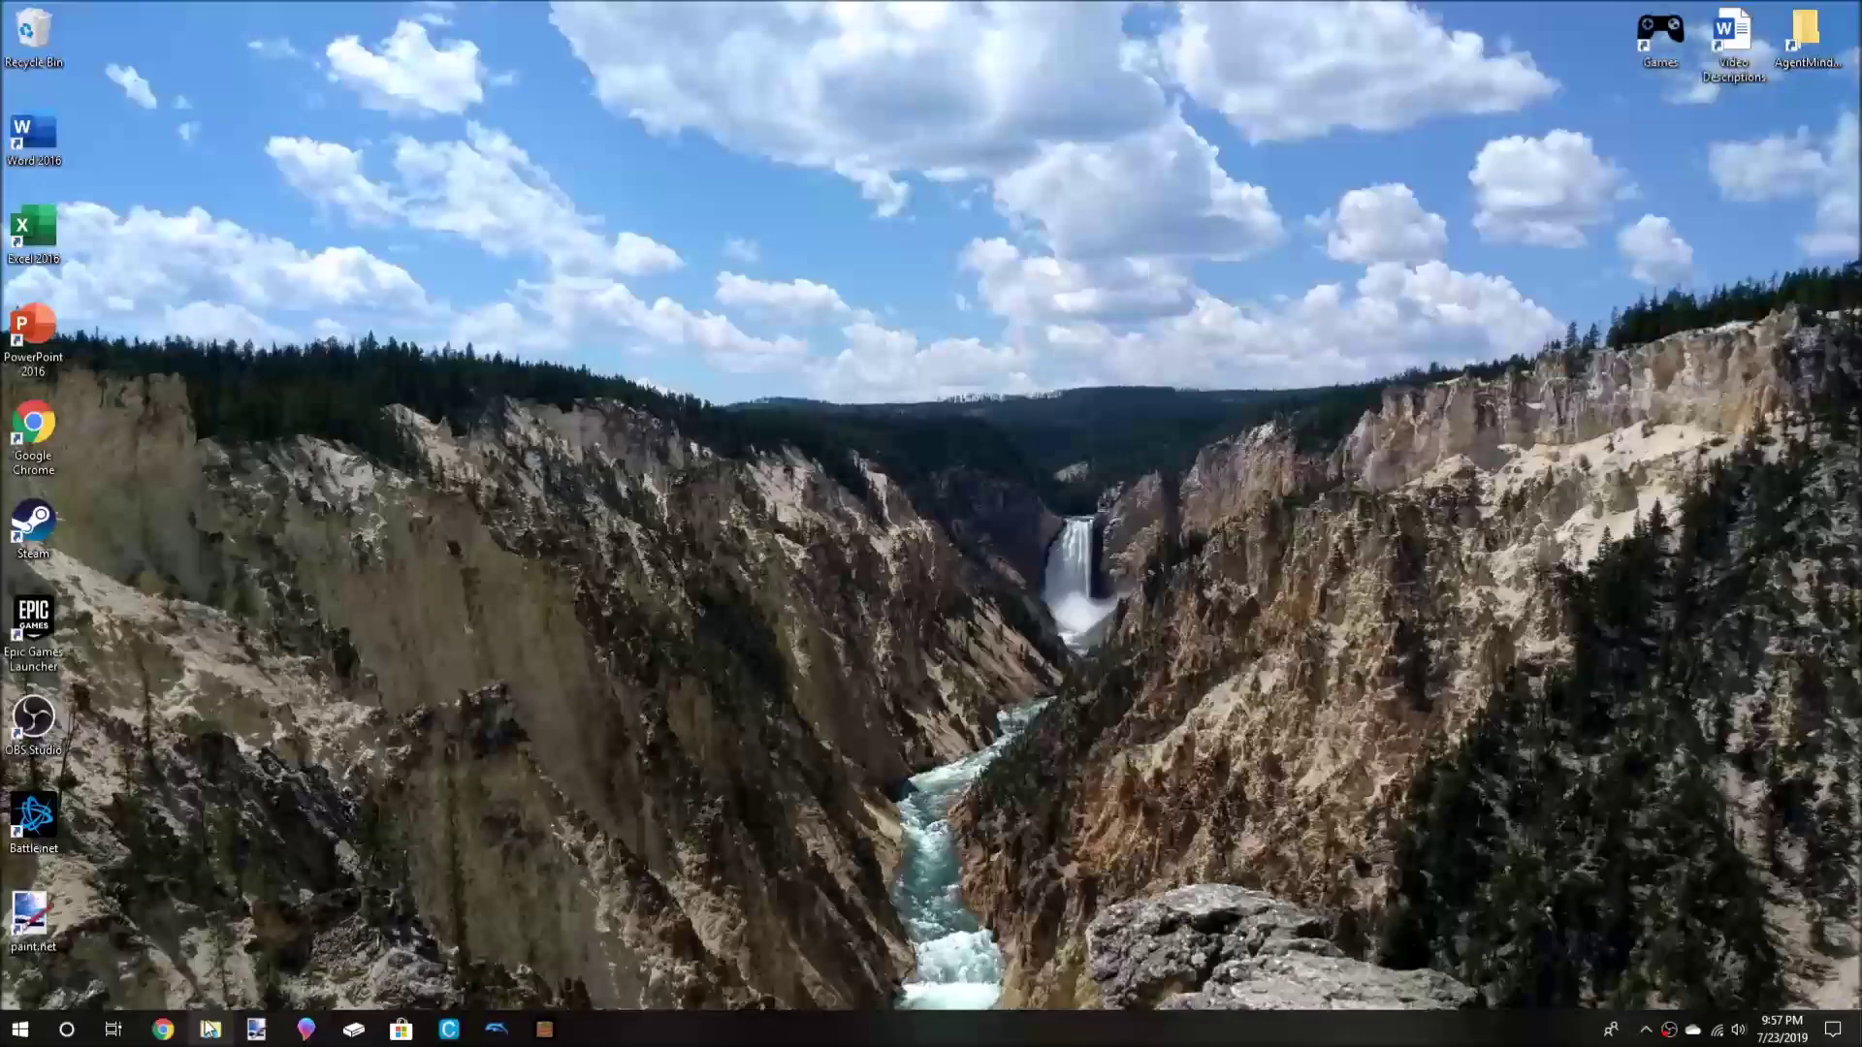
Copy vanilla.zip from the SHIELD Tablet K1's SanDisk SD card in File Explorer.
click(211, 1029)
scroll(427, 728, down, 2)
click(398, 717)
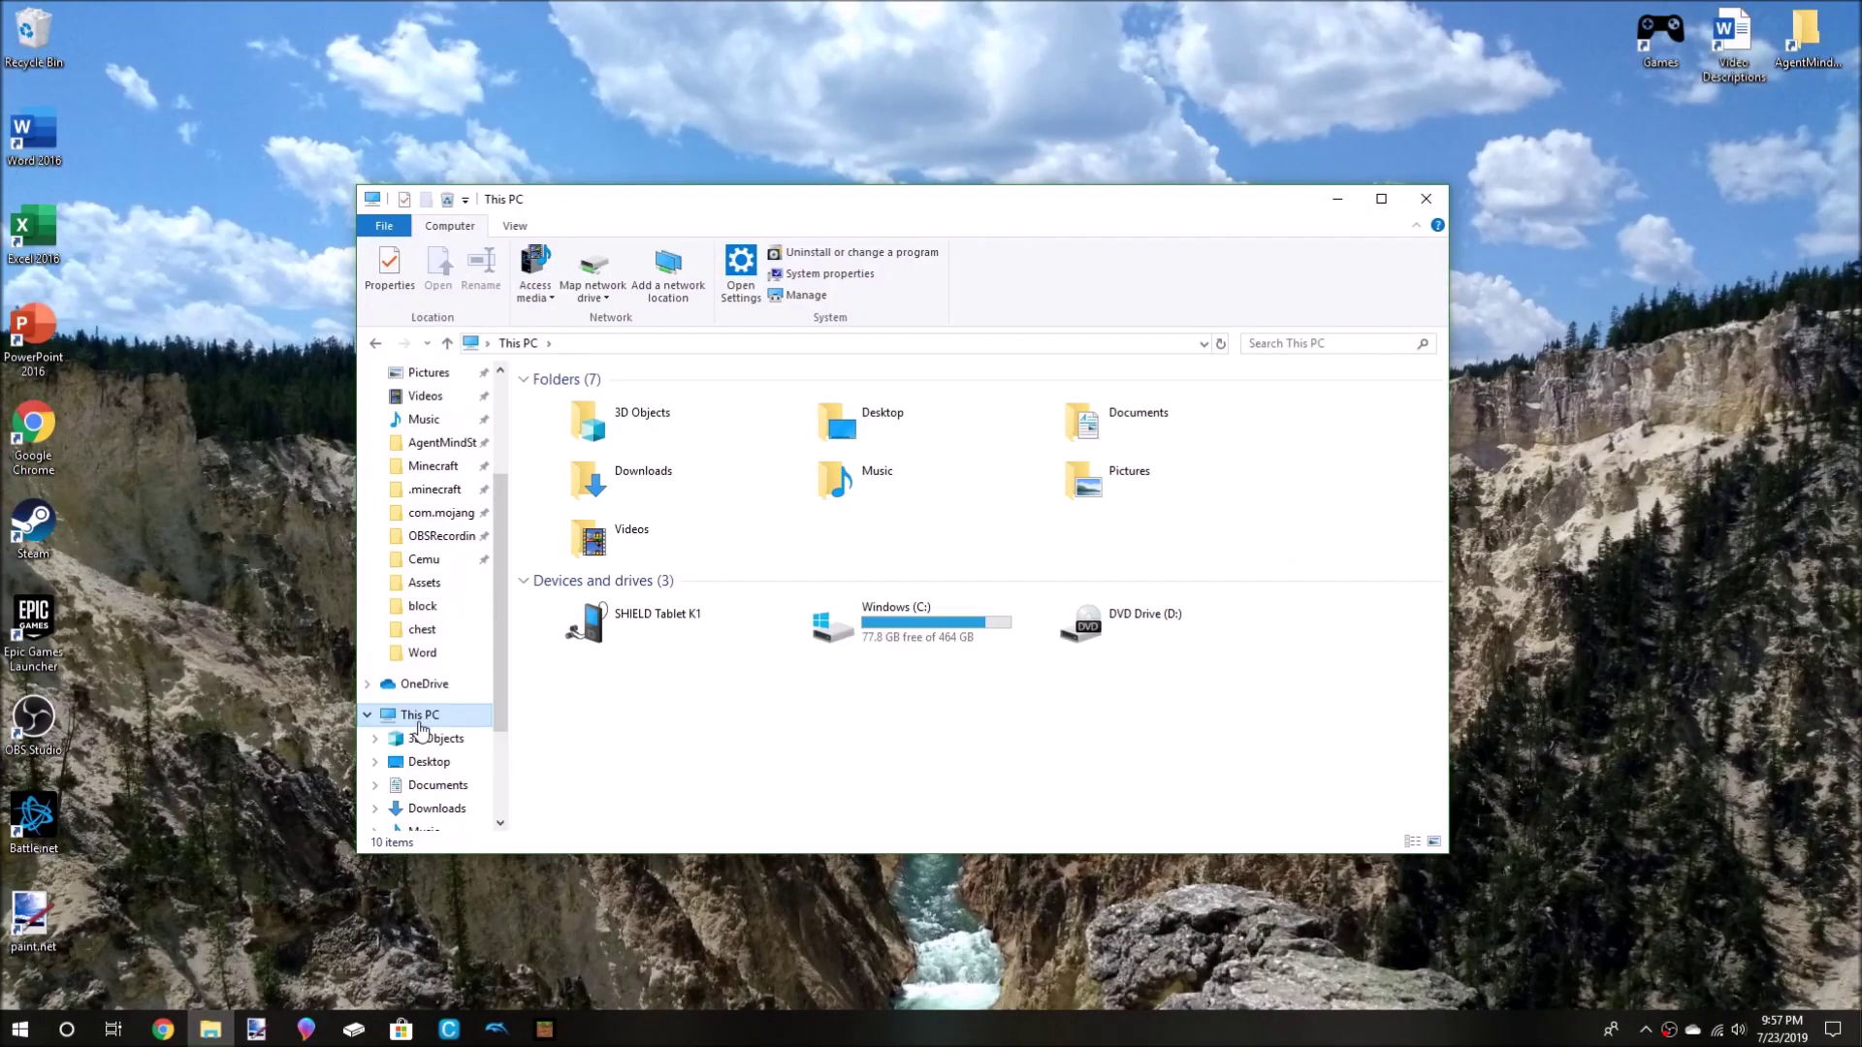
click(648, 640)
double_click(655, 640)
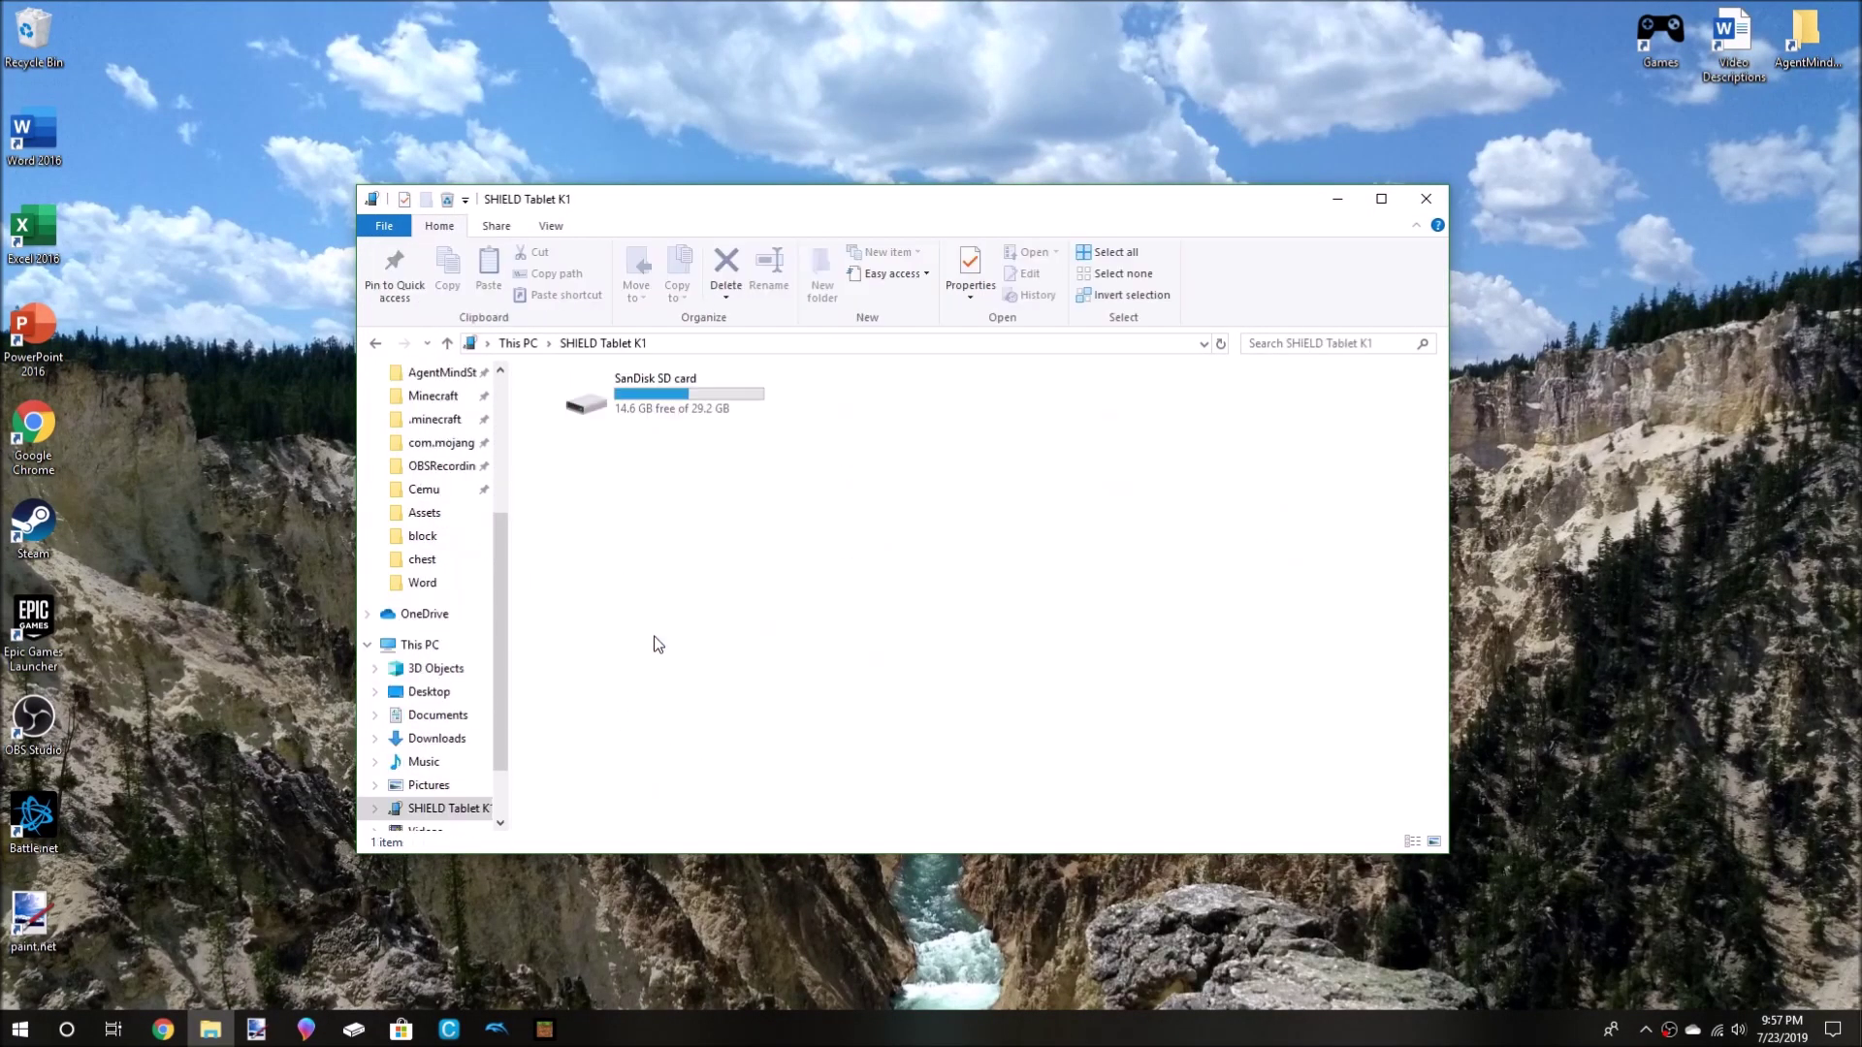
double_click(656, 408)
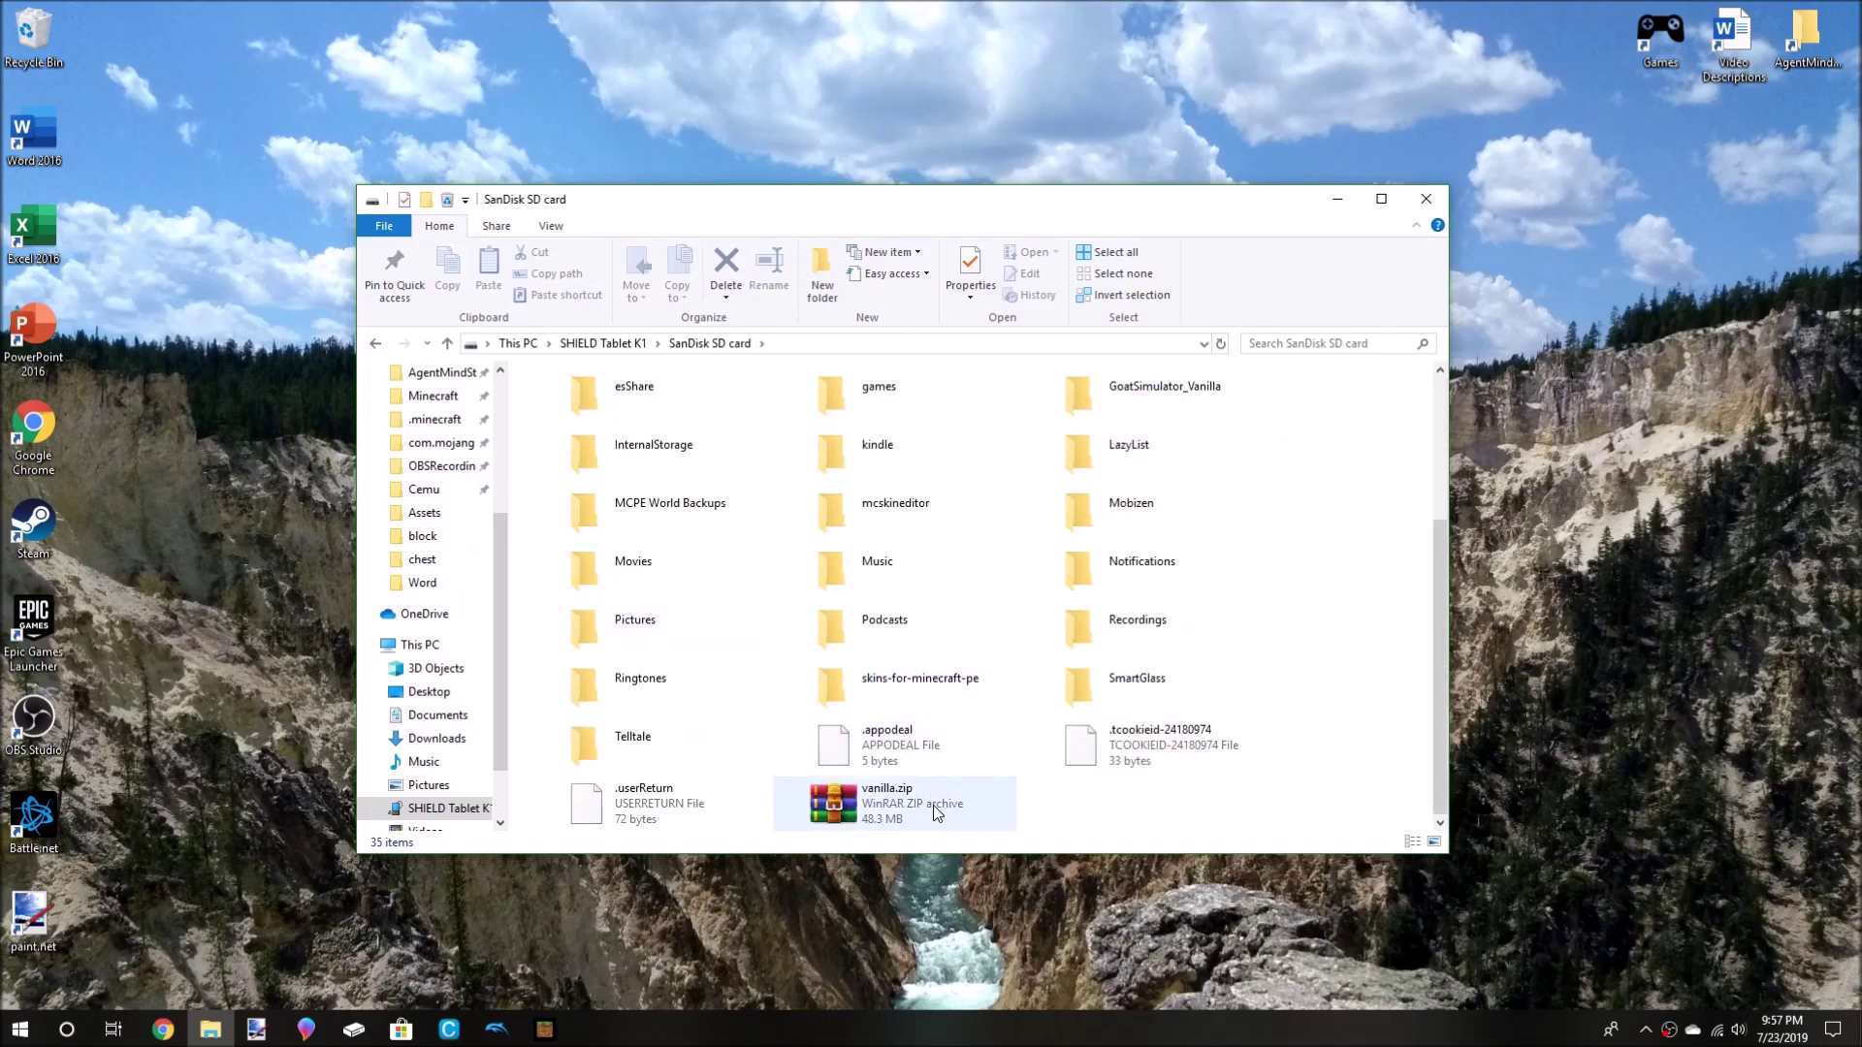
click(933, 805)
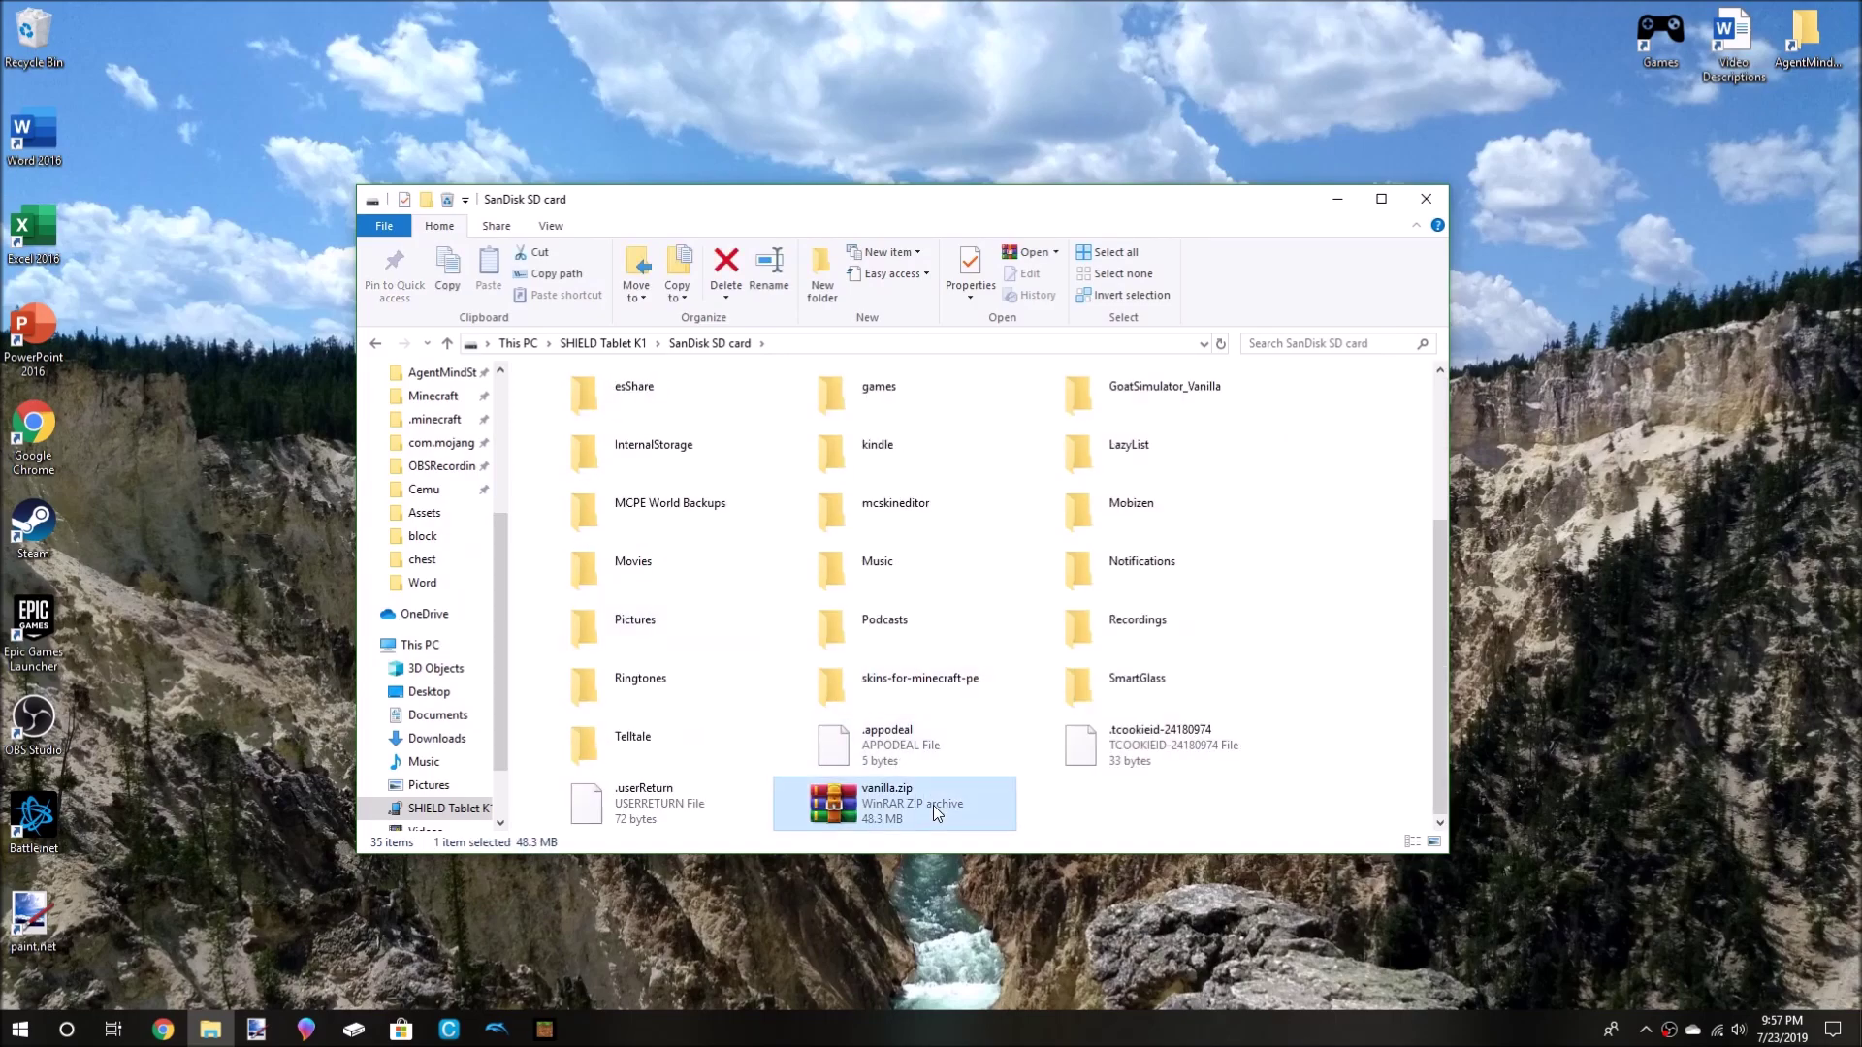
key(ctrl+c)
Paste vanilla.zip into Downloads beside Vanilla_Resource_Pack_1.12.0.zip.
scroll(433, 448, up, 1)
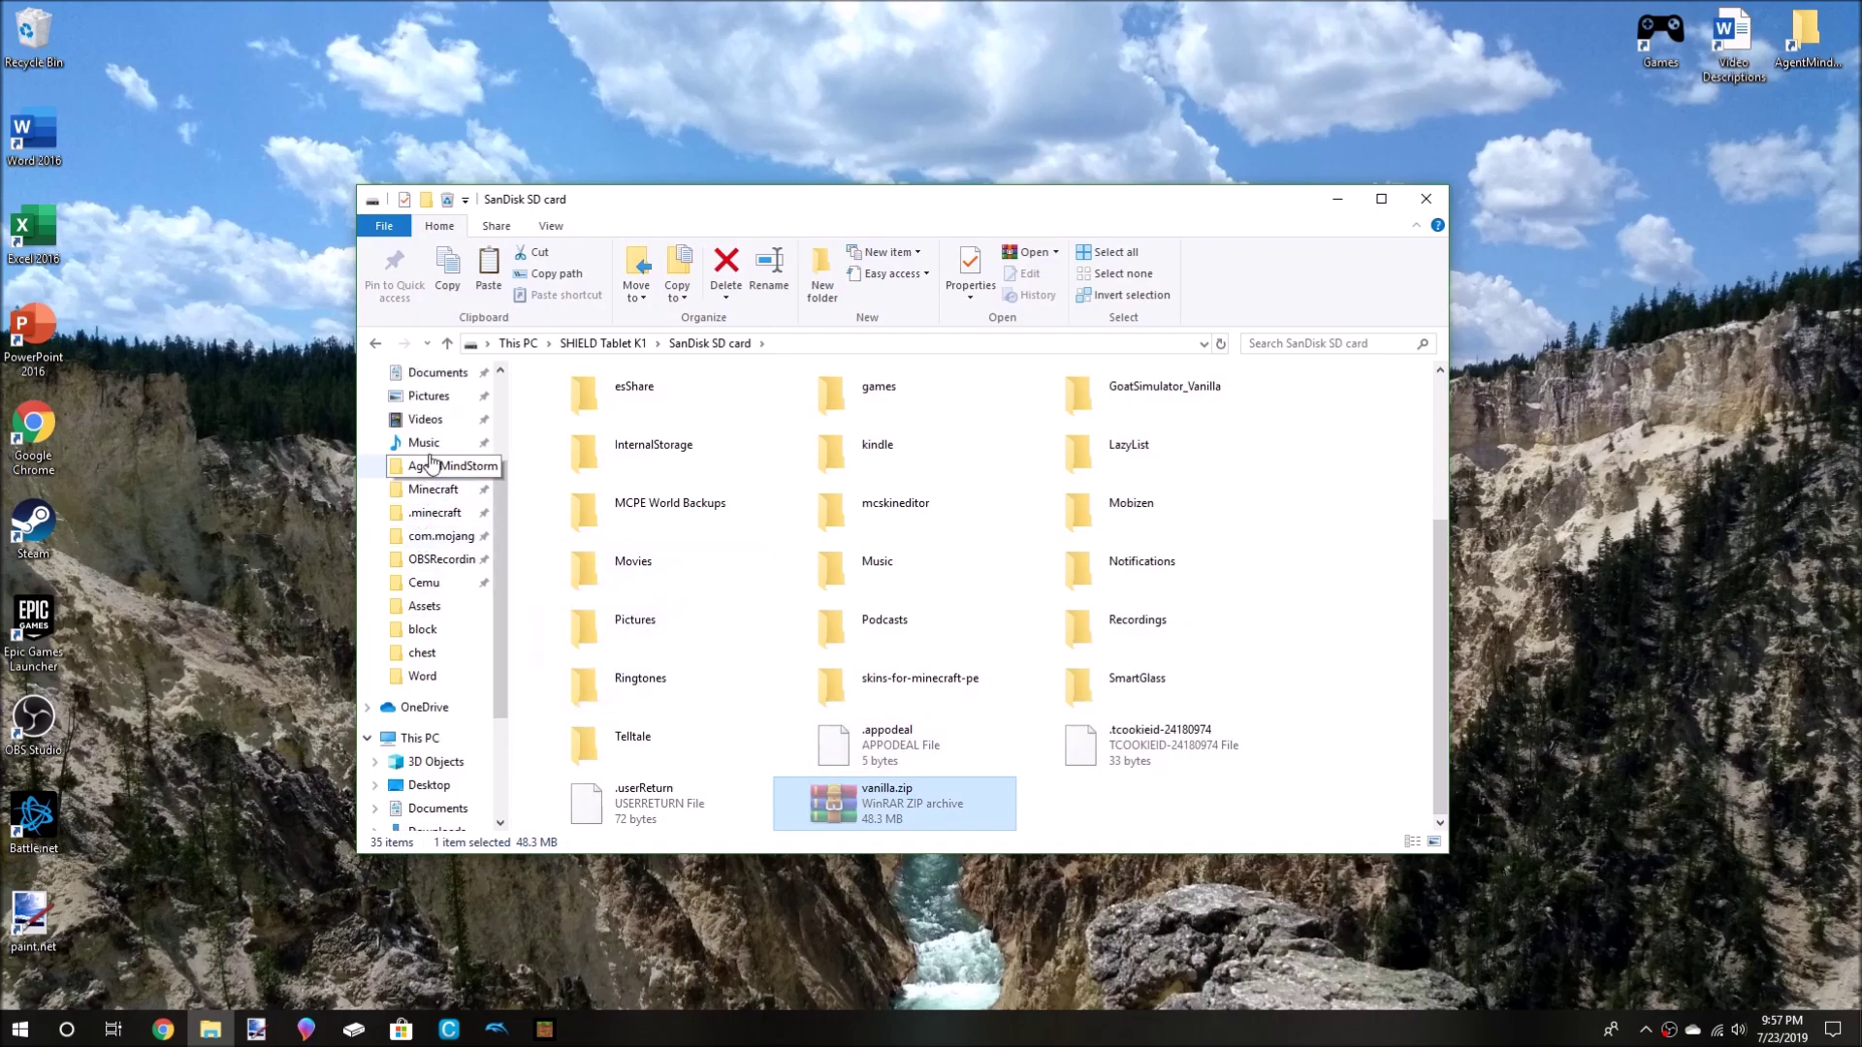
scroll(433, 448, up, 1)
click(435, 396)
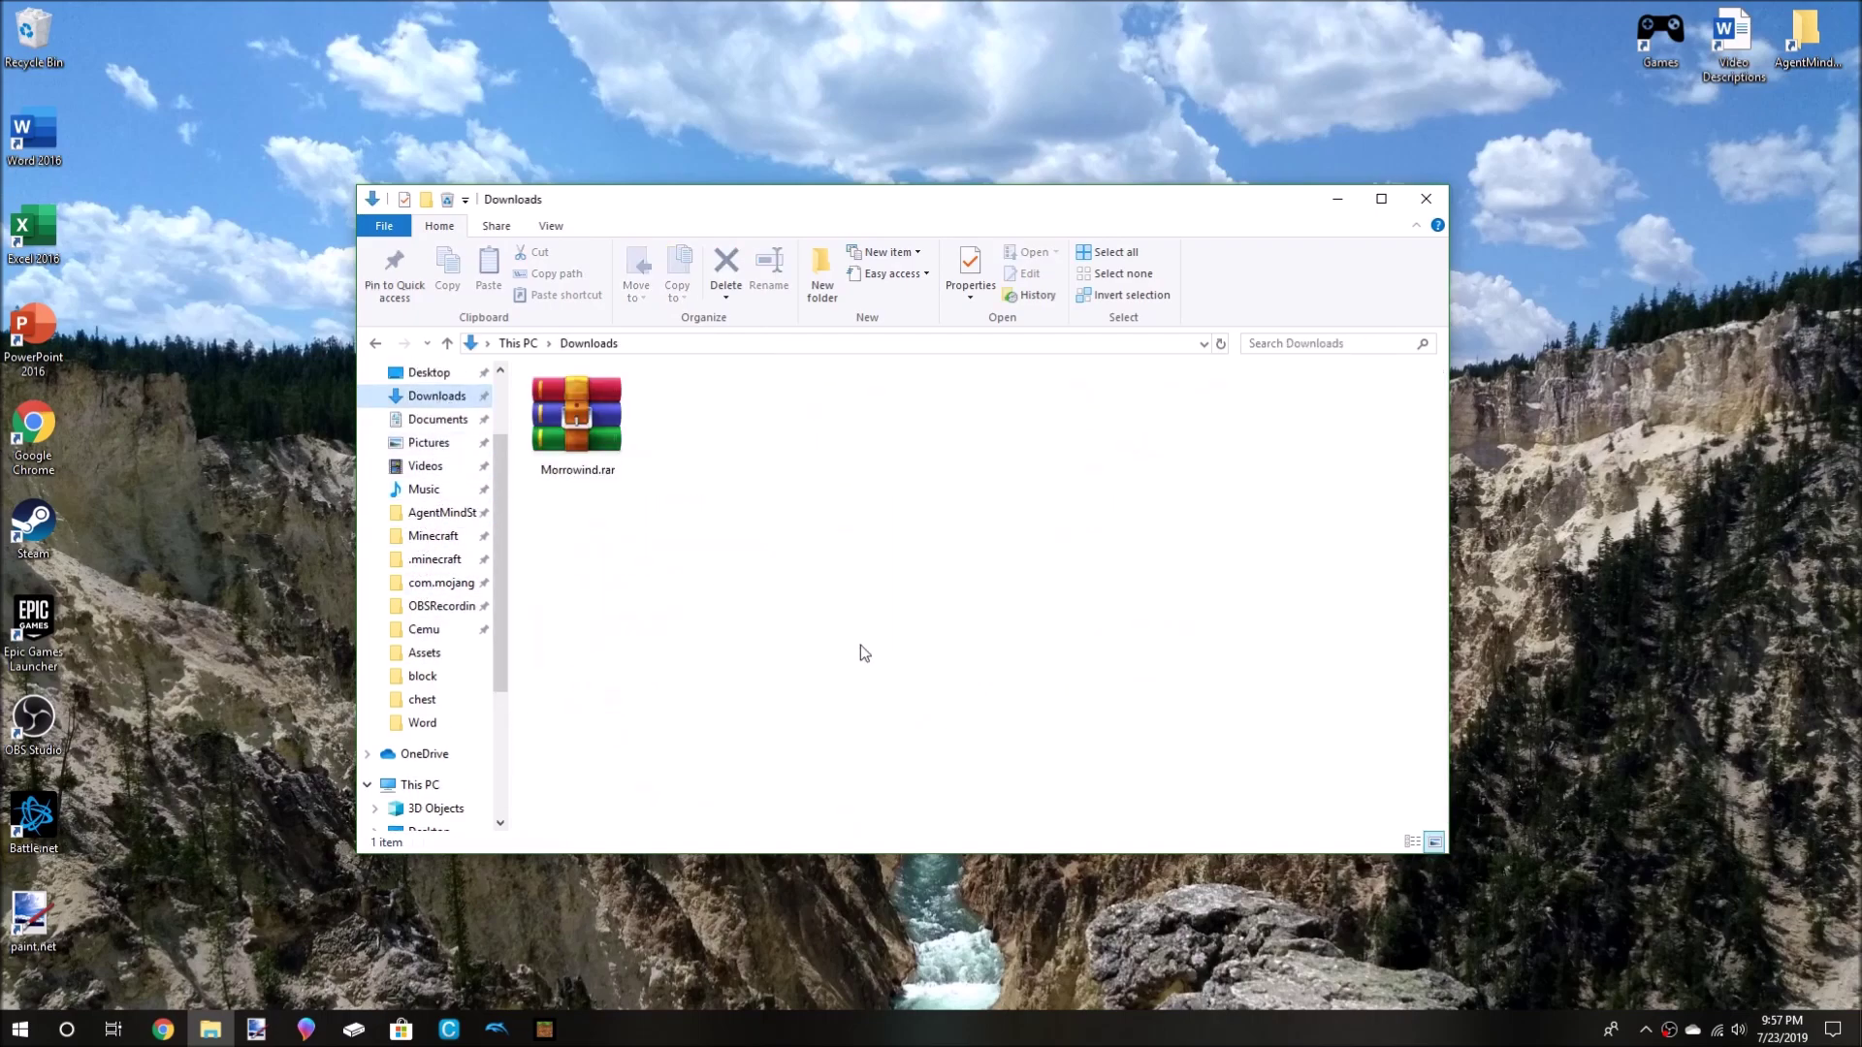
key(ctrl+v)
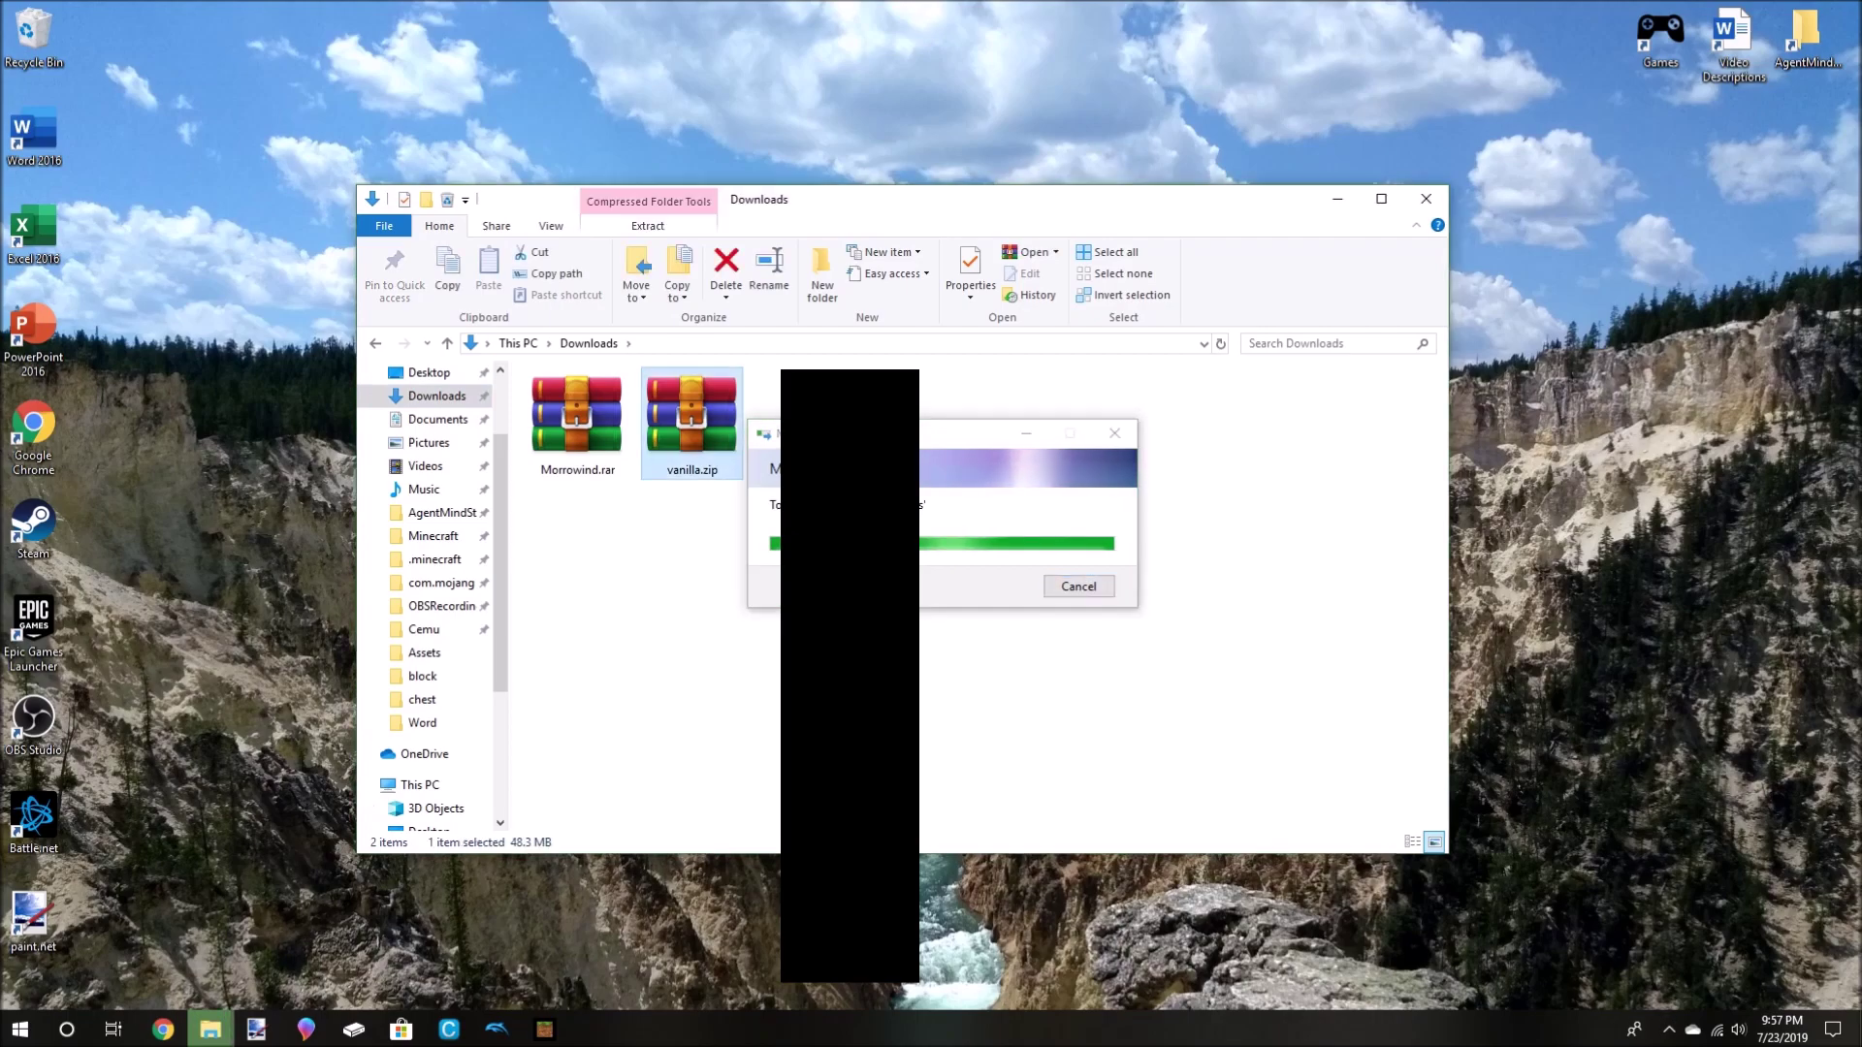
click(859, 644)
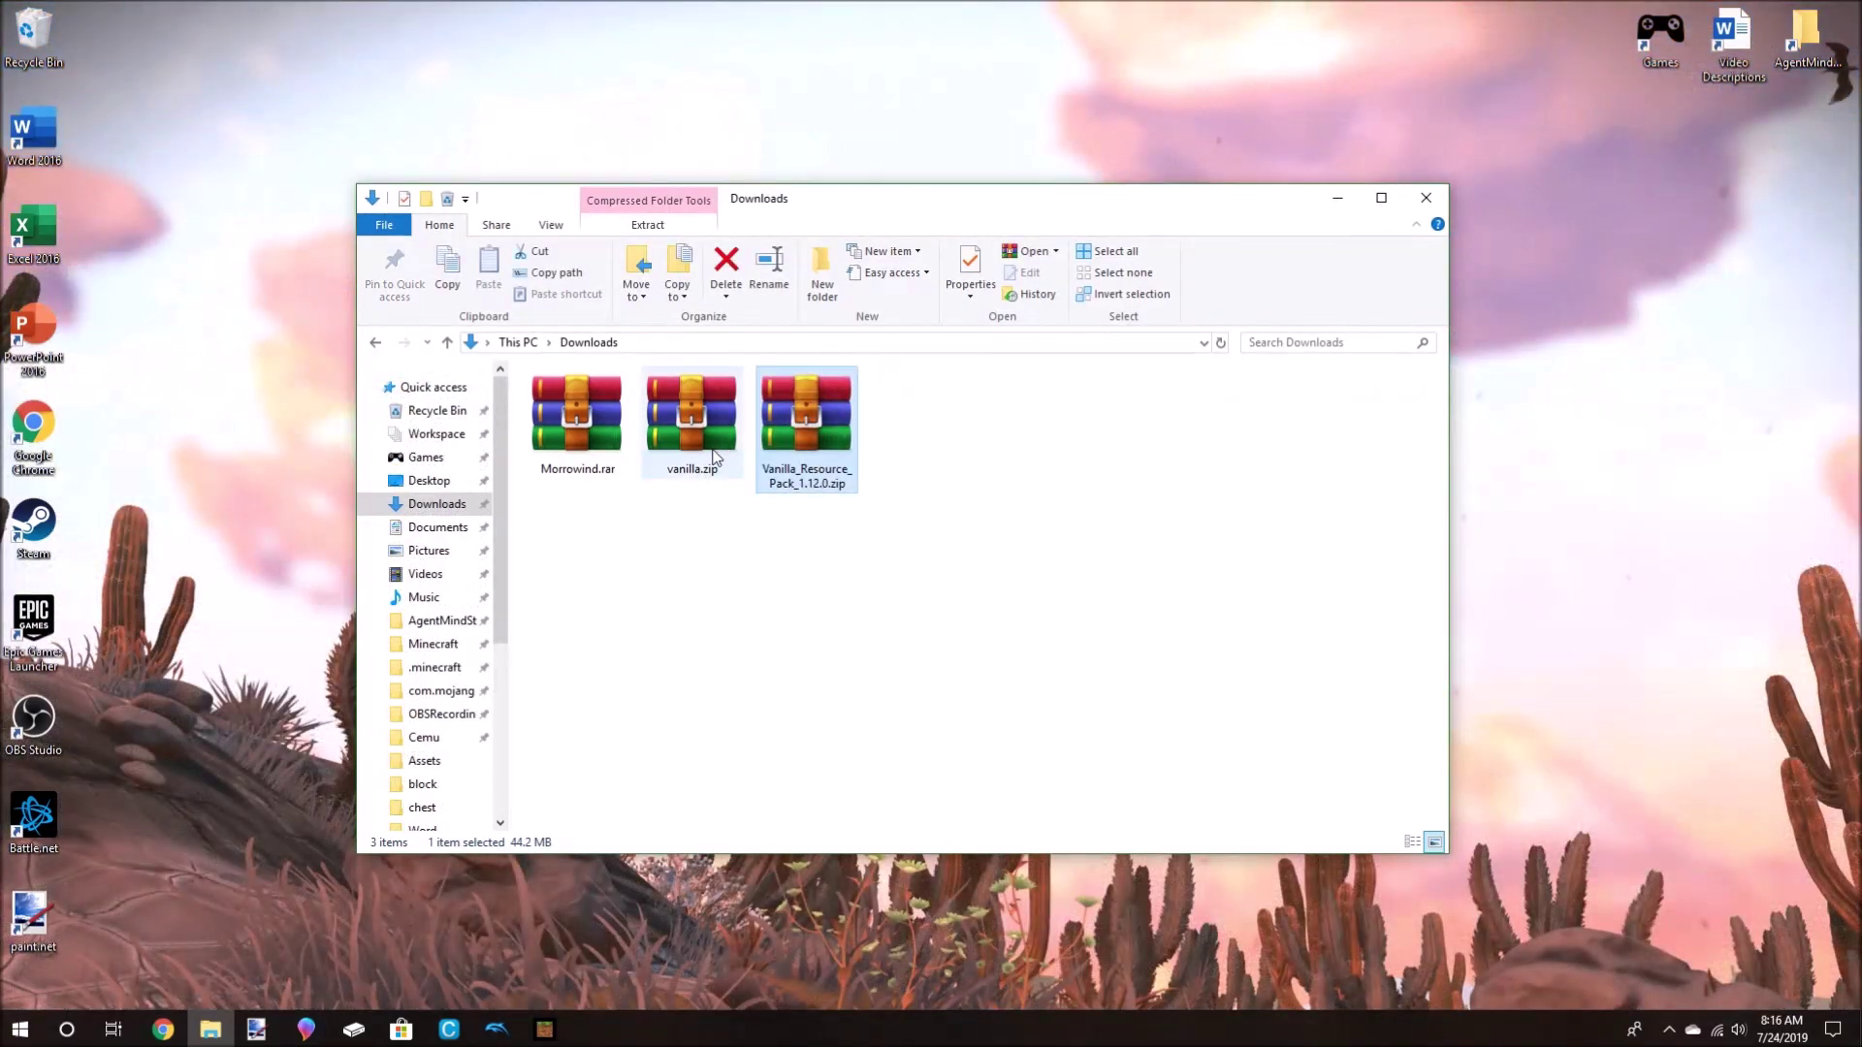
Extract vanilla.zip with WinRAR into a new vanilla folder in Downloads.
click(708, 455)
click(763, 519)
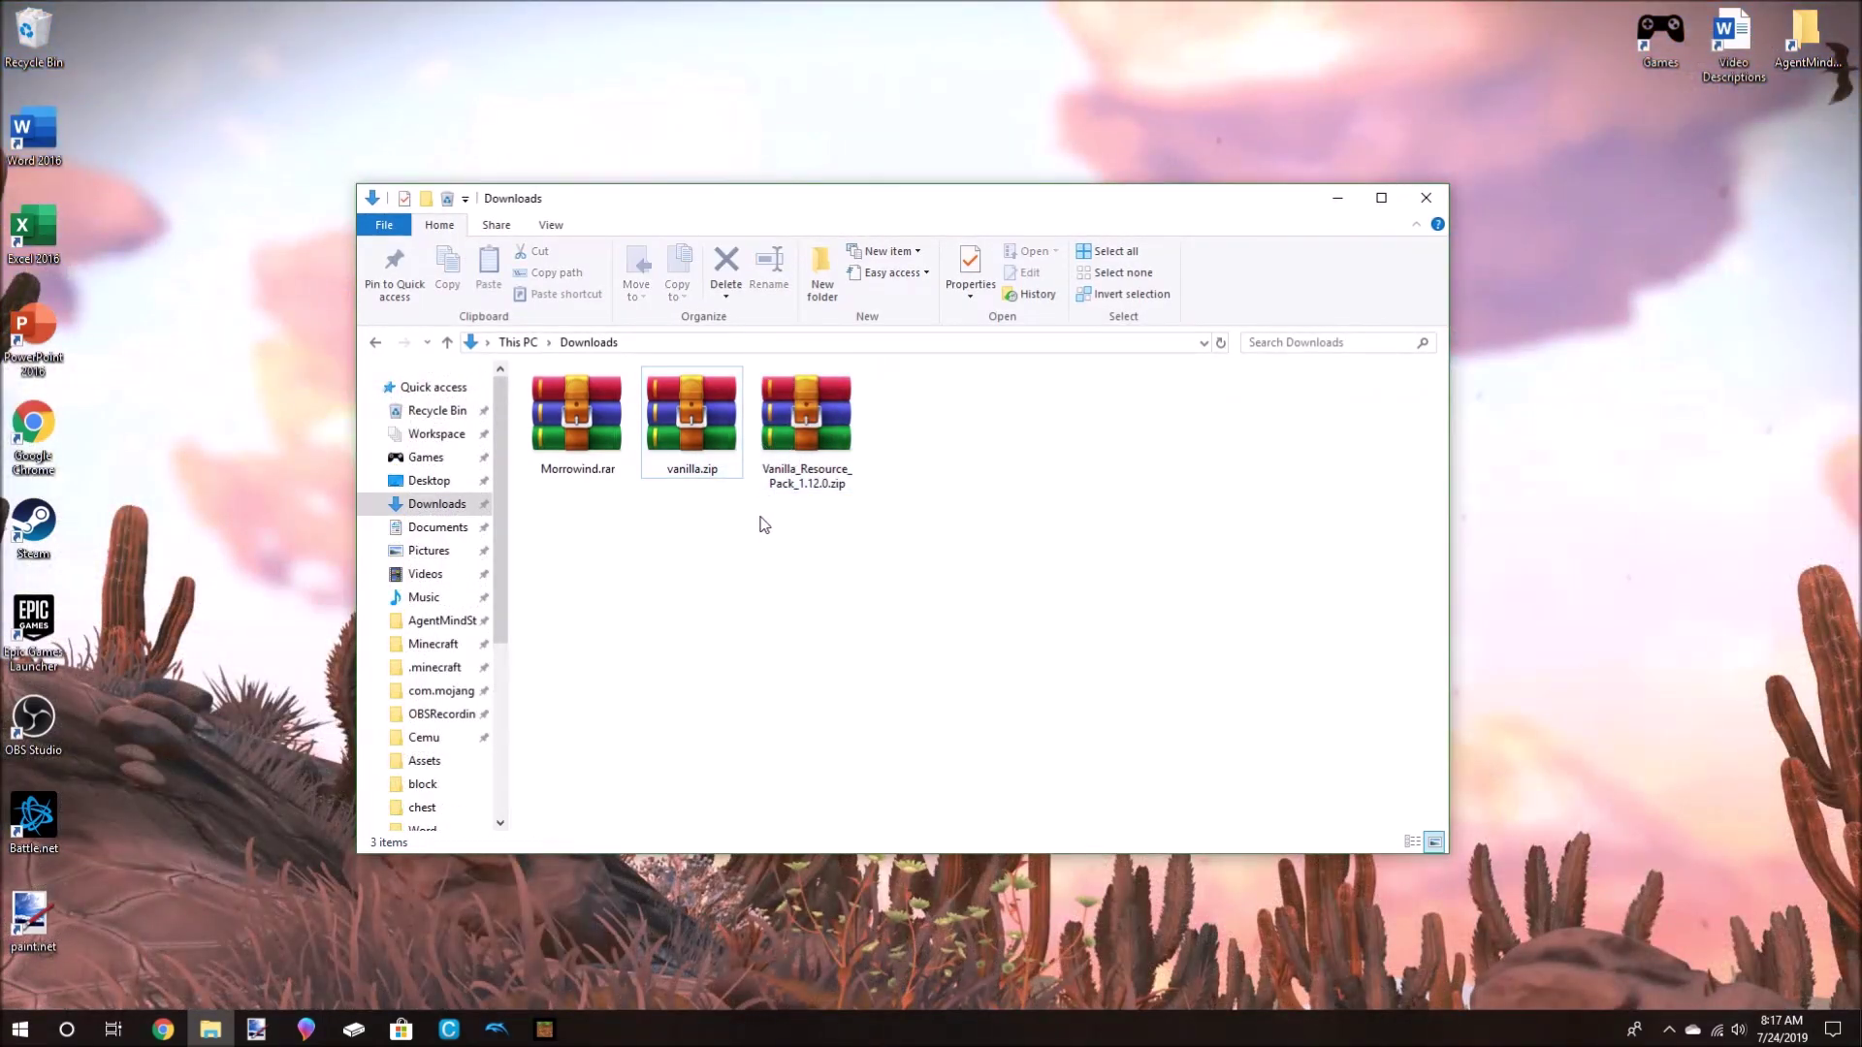
right_click(705, 453)
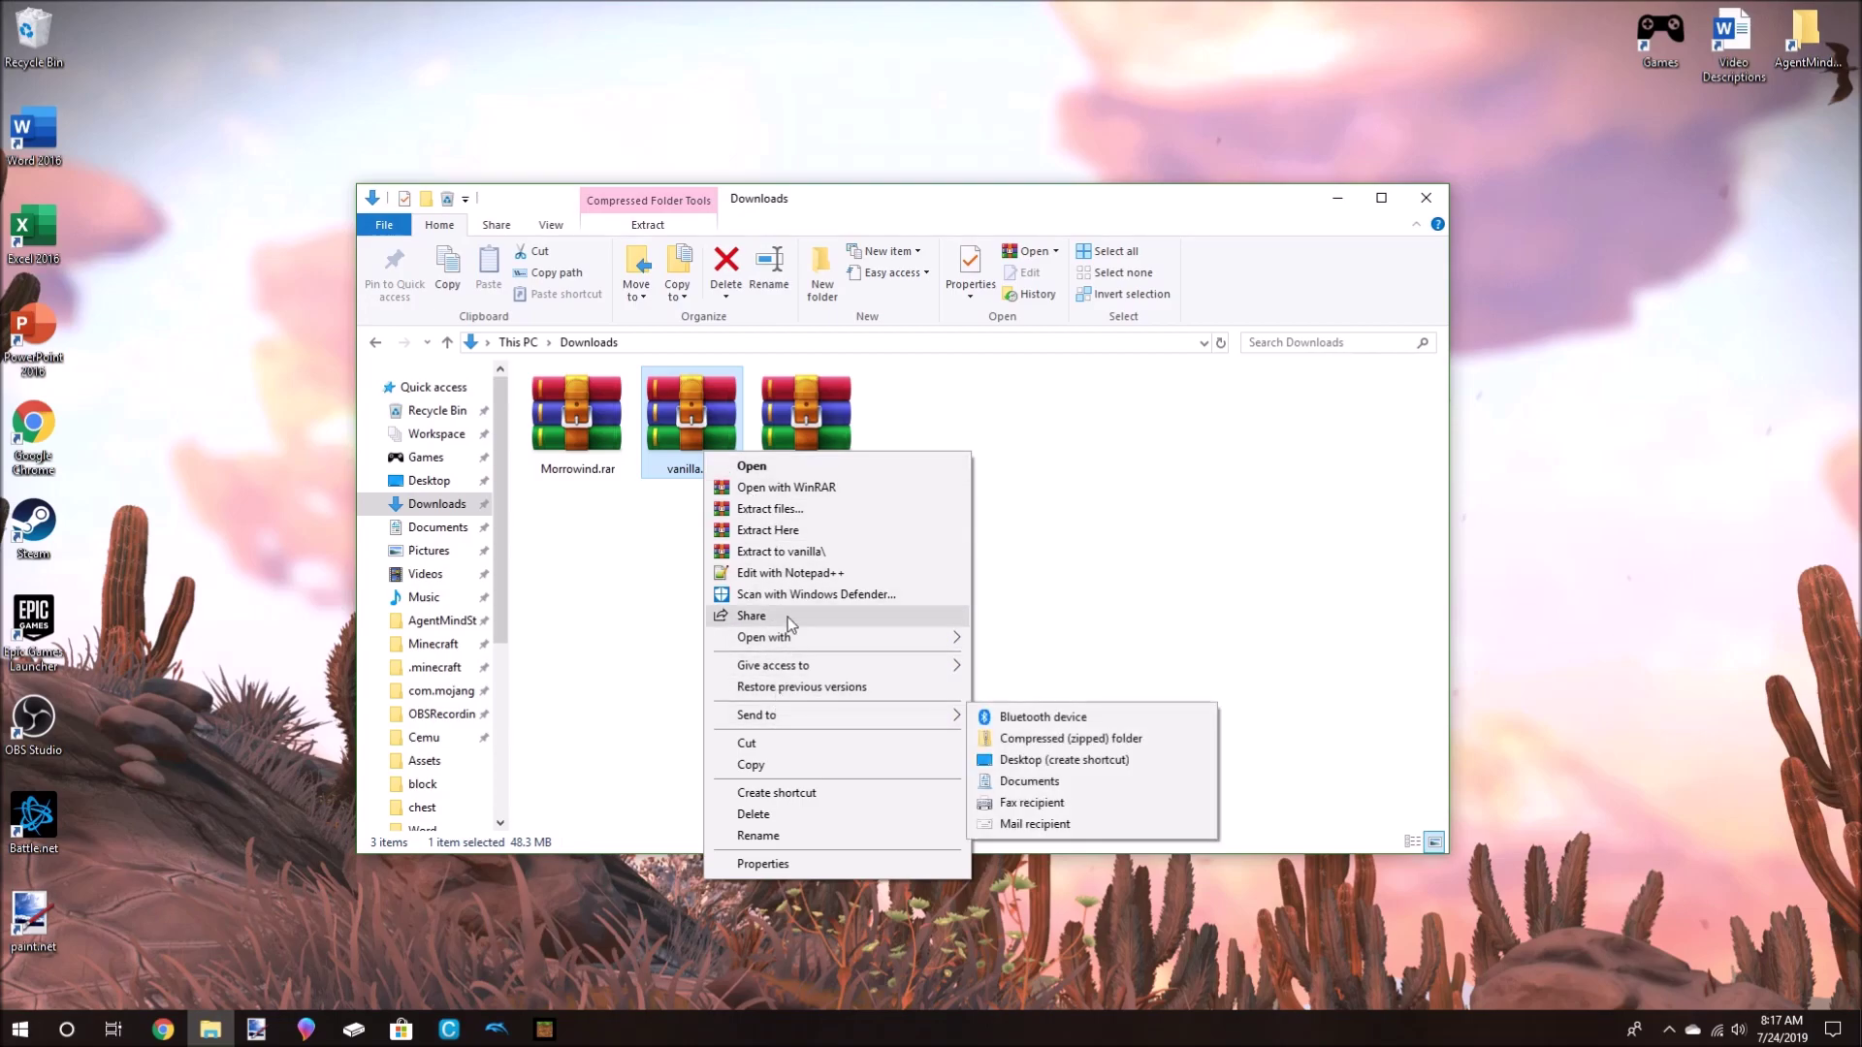
click(776, 508)
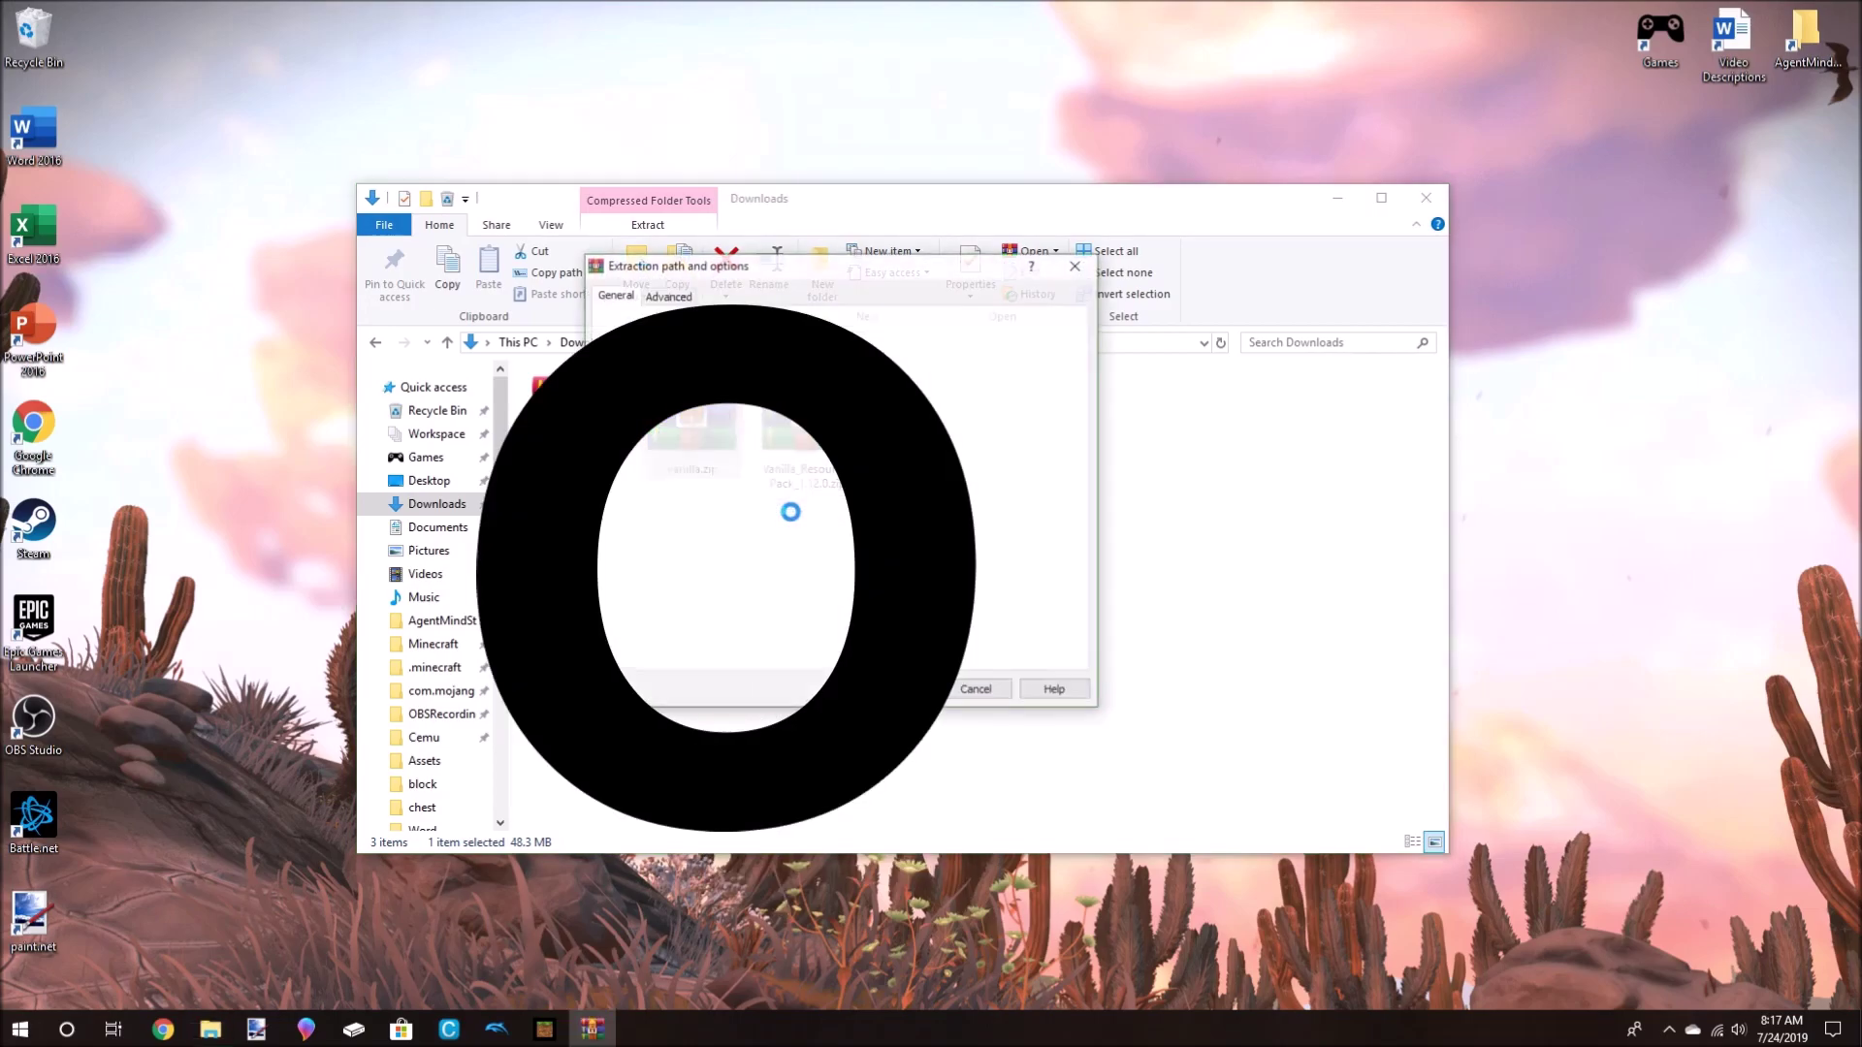
click(894, 691)
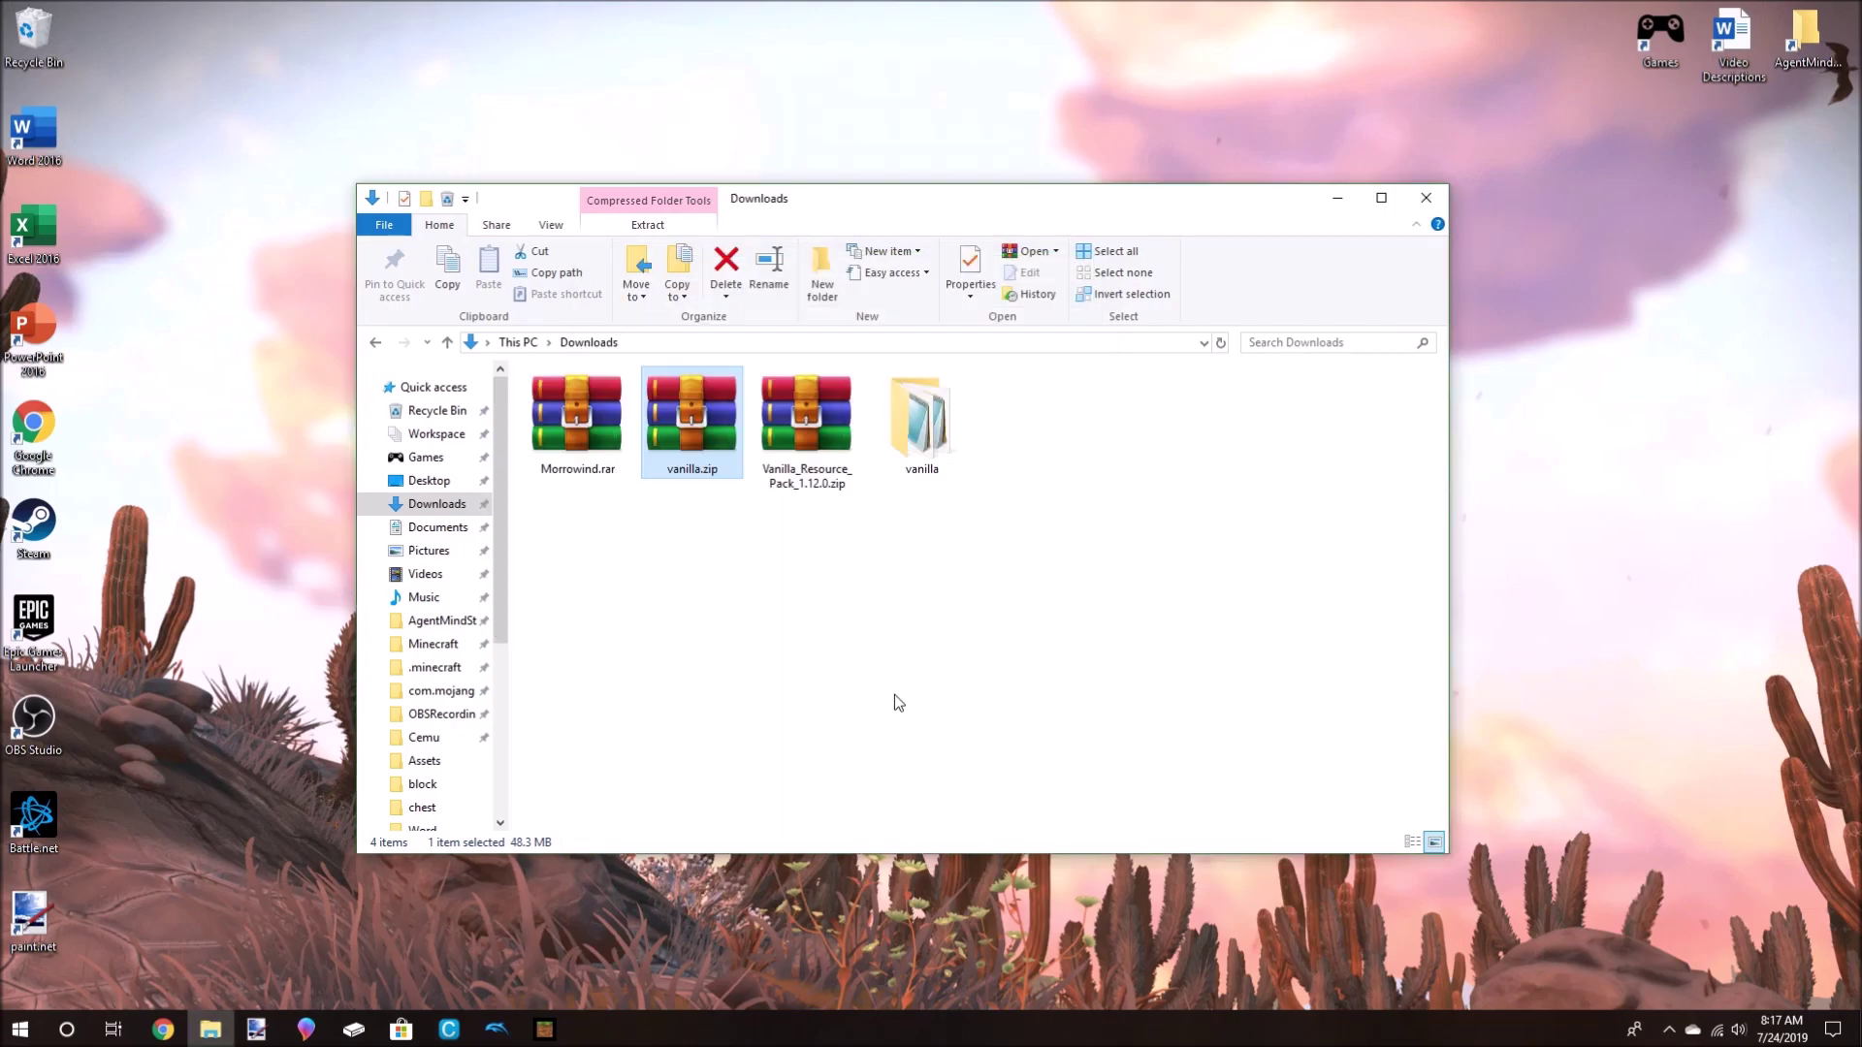
click(928, 492)
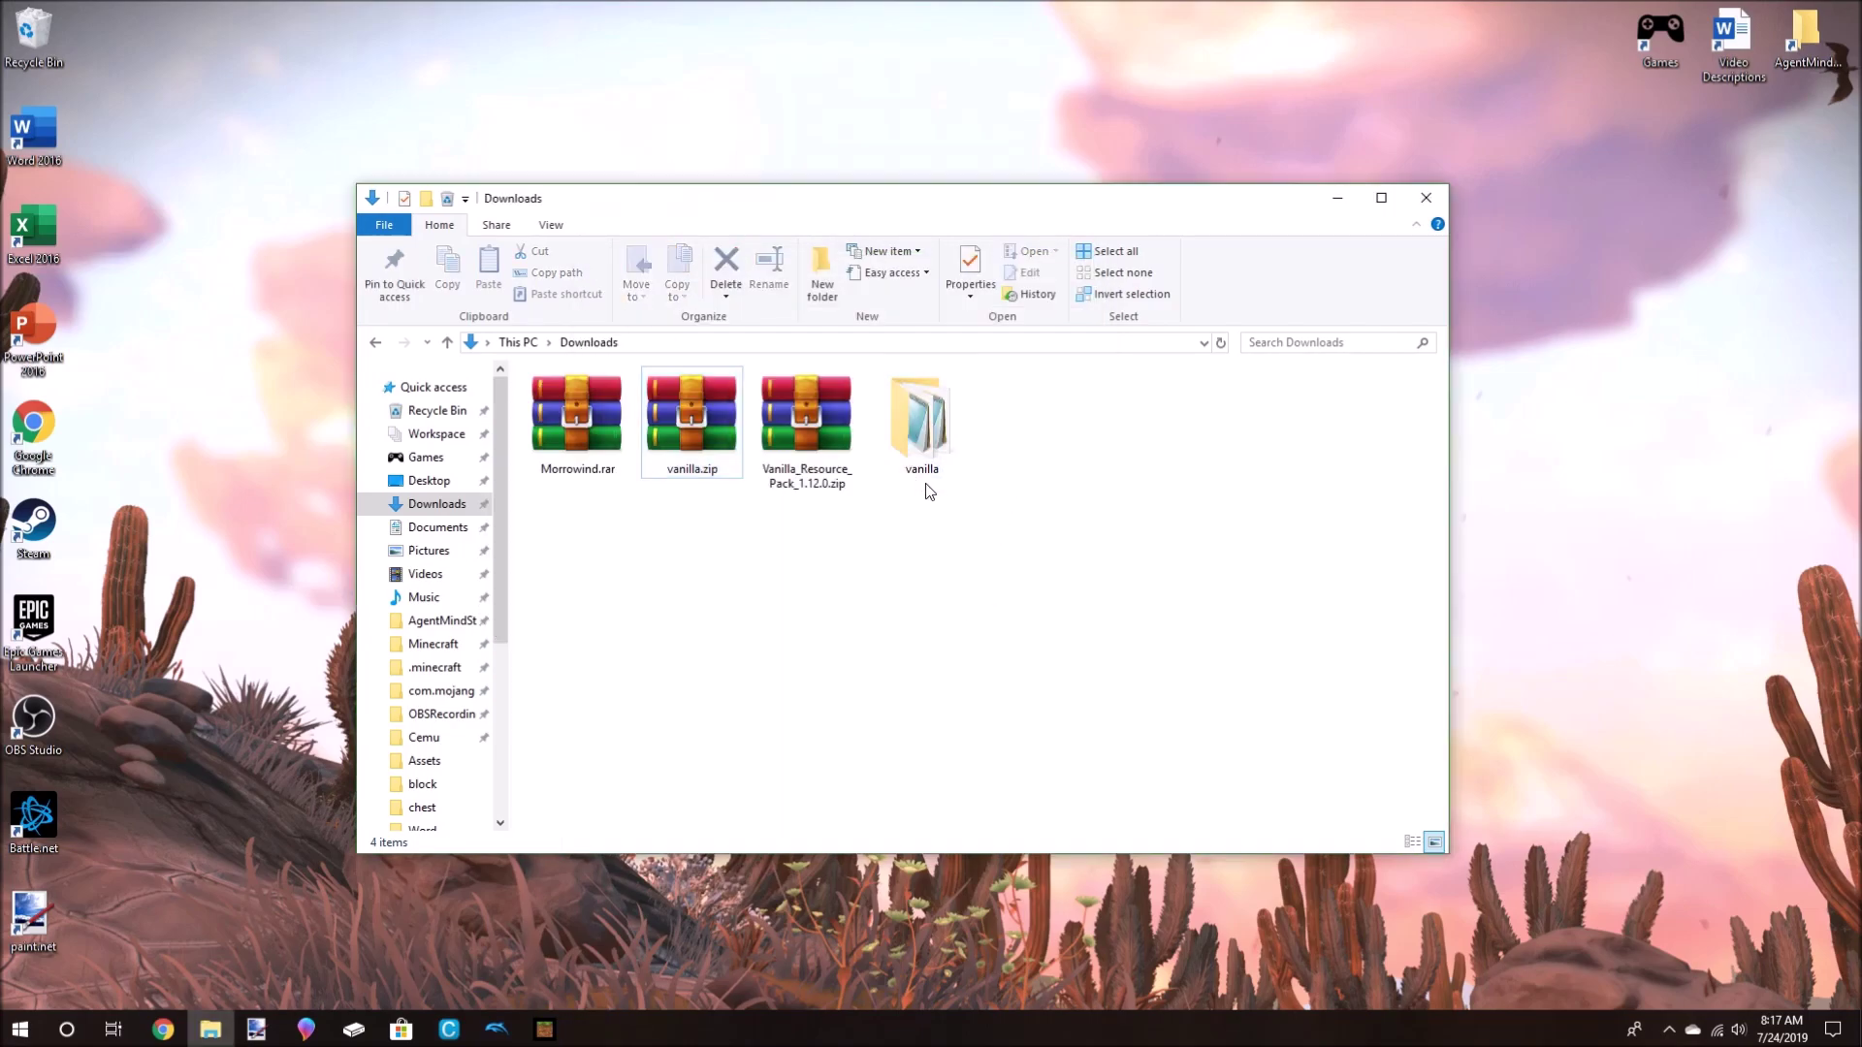
mouse_move(918, 444)
Rename the vanilla folder to 'Bedrock Edition Vanilla Resources'.
click(914, 448)
key(F2)
text(Bedrock Edition Vanilla Resro)
key(BackSpace)
key(BackSpace)
text(ources)
key(Return)
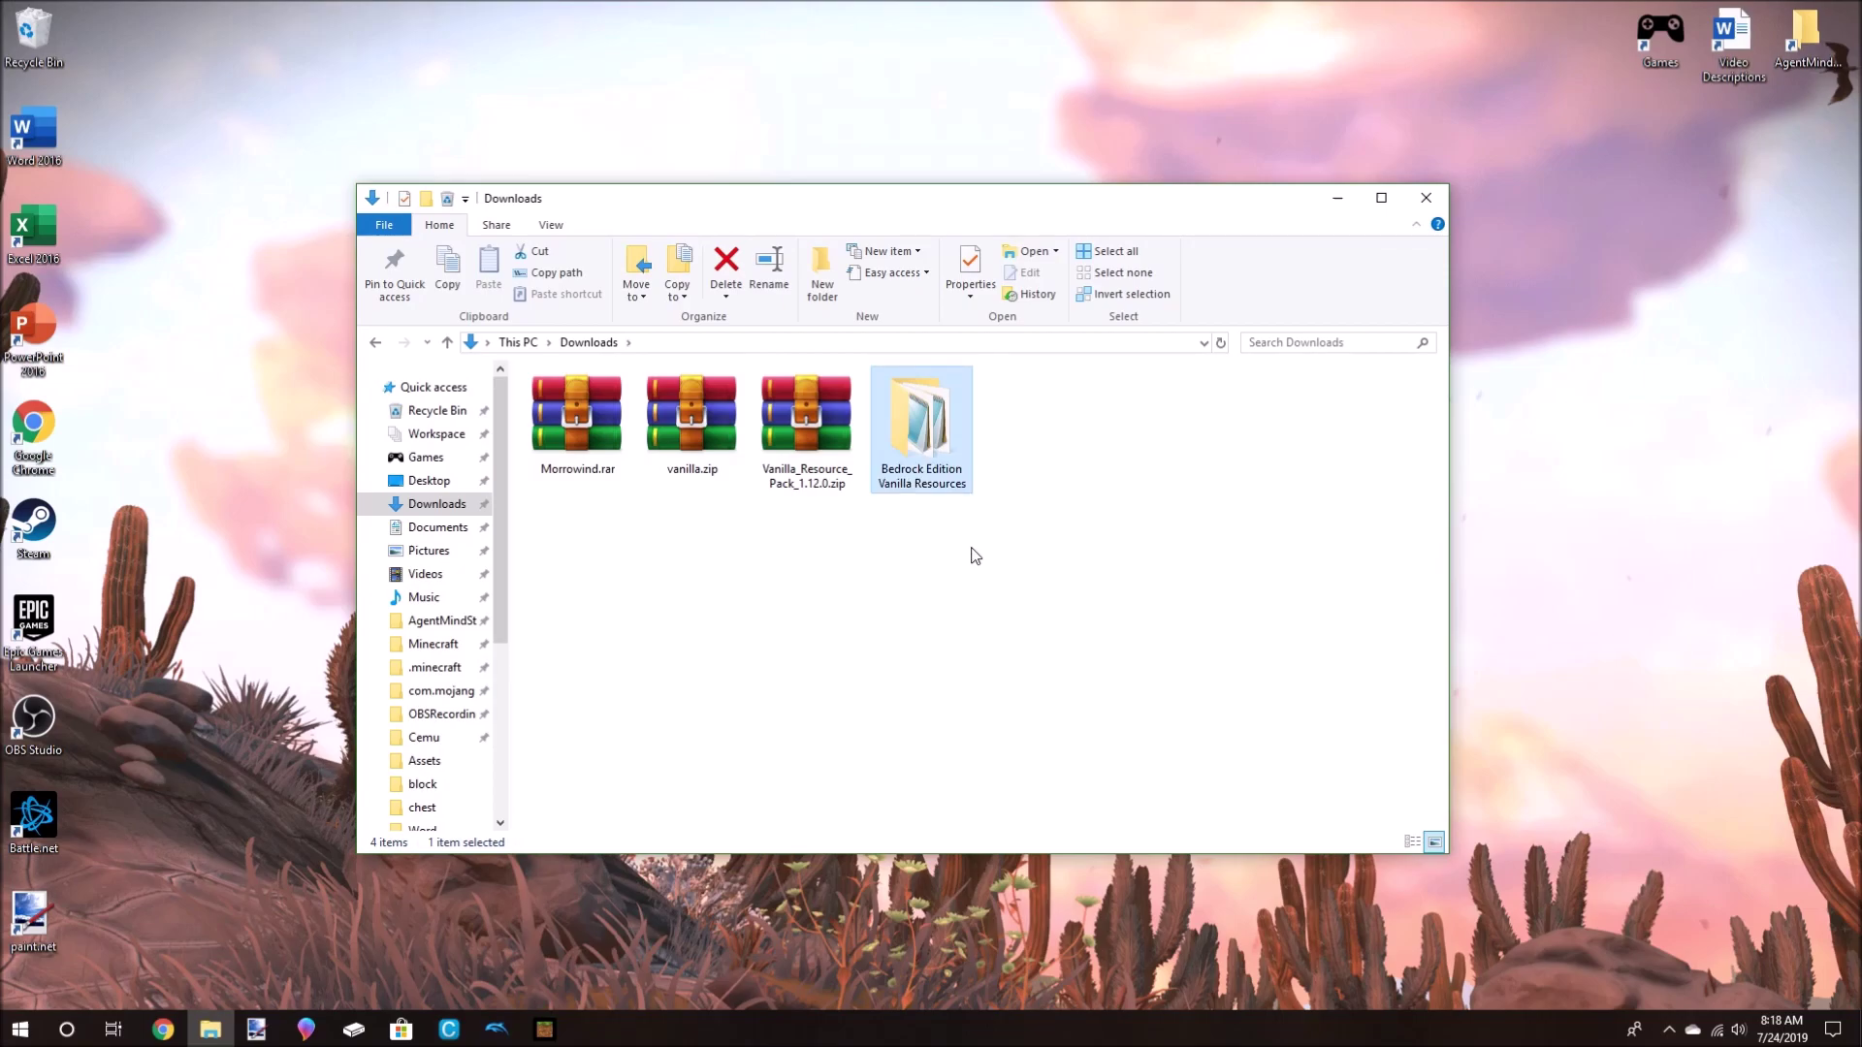
Pin Bedrock Edition Vanilla Resources to Quick access and open it from there.
right_click(940, 480)
click(1034, 534)
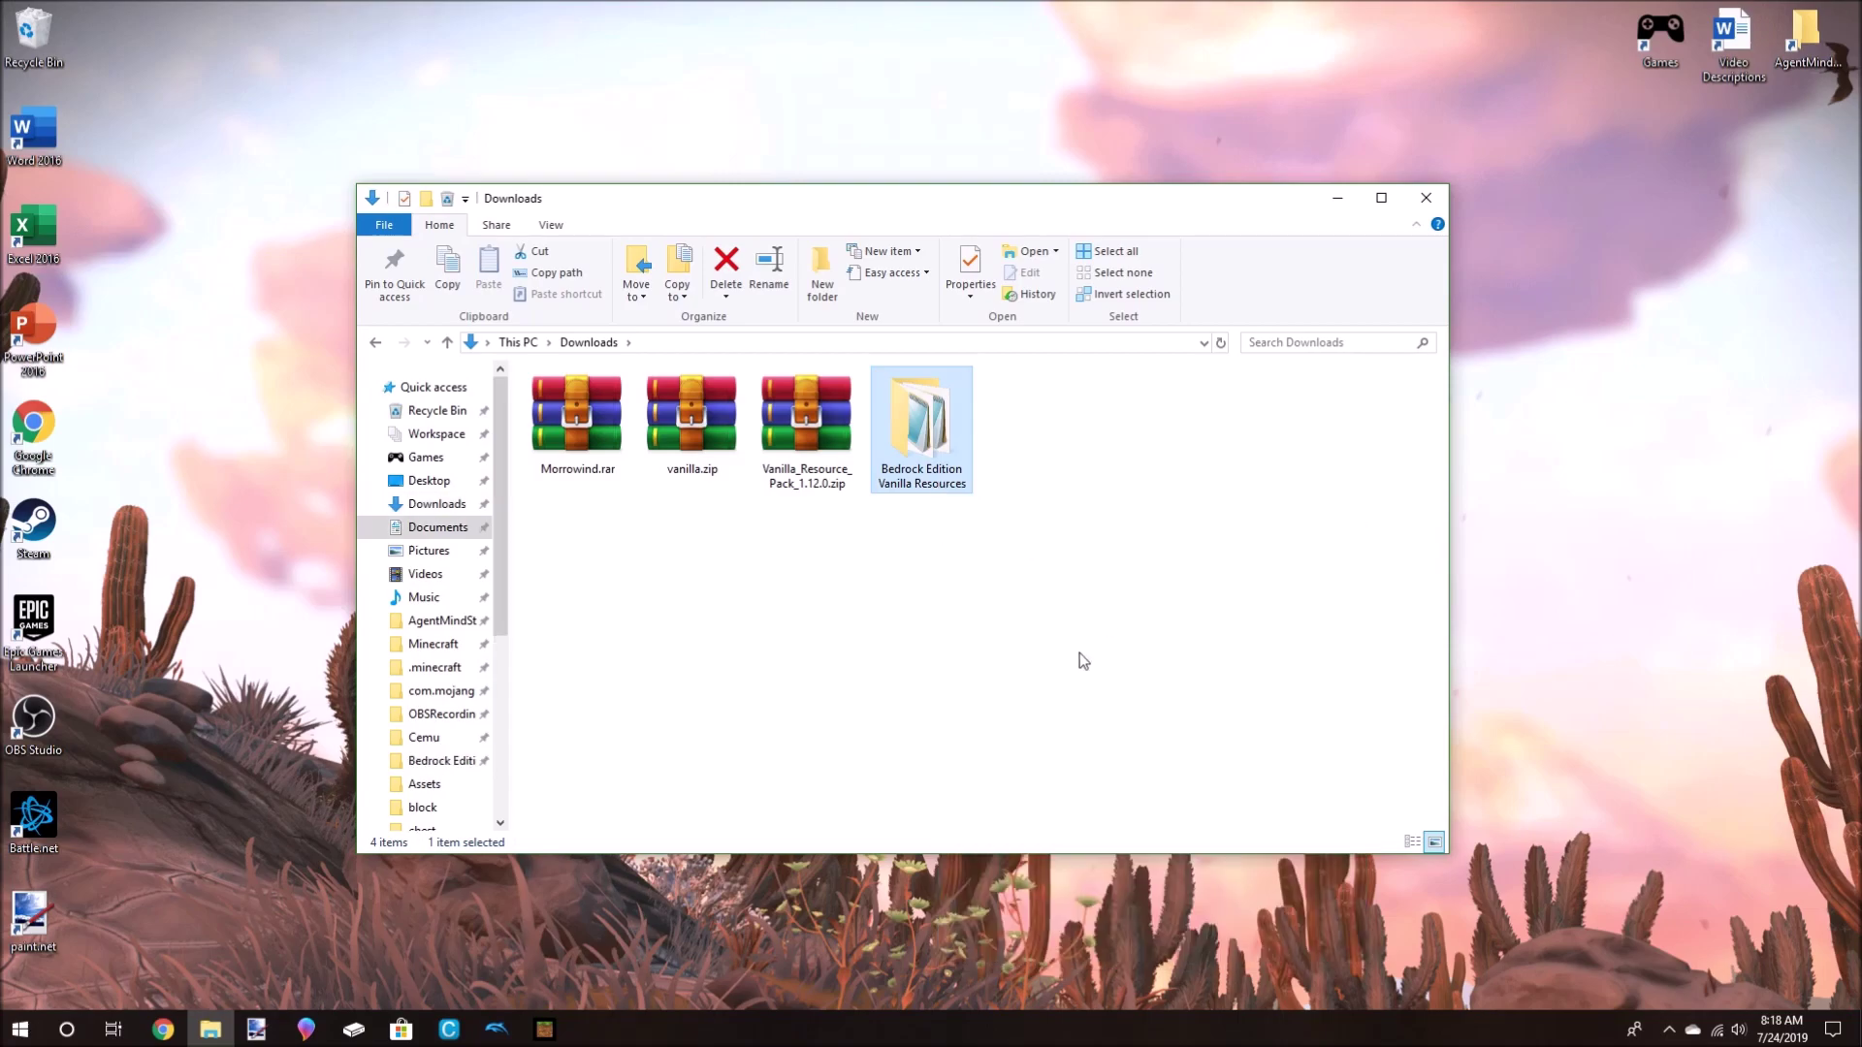
click(424, 763)
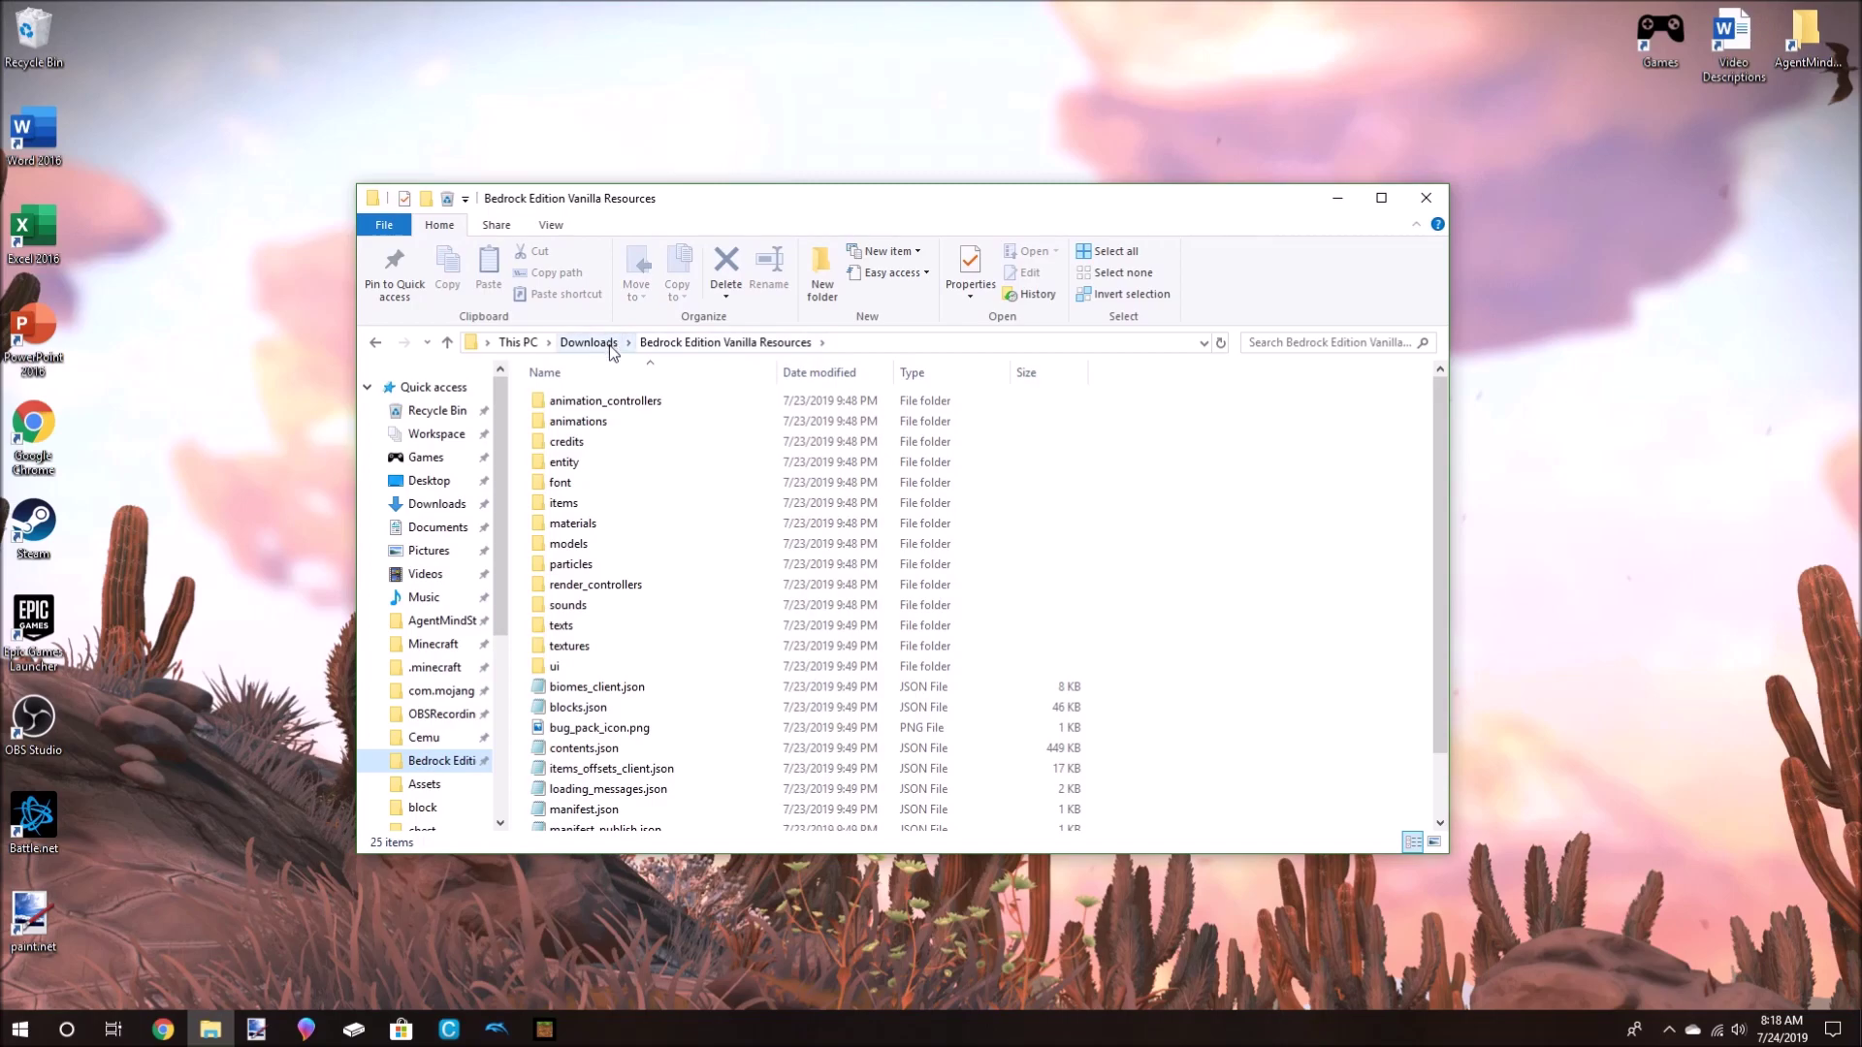
Open a second File Explorer window showing Downloads.
right_click(210, 1029)
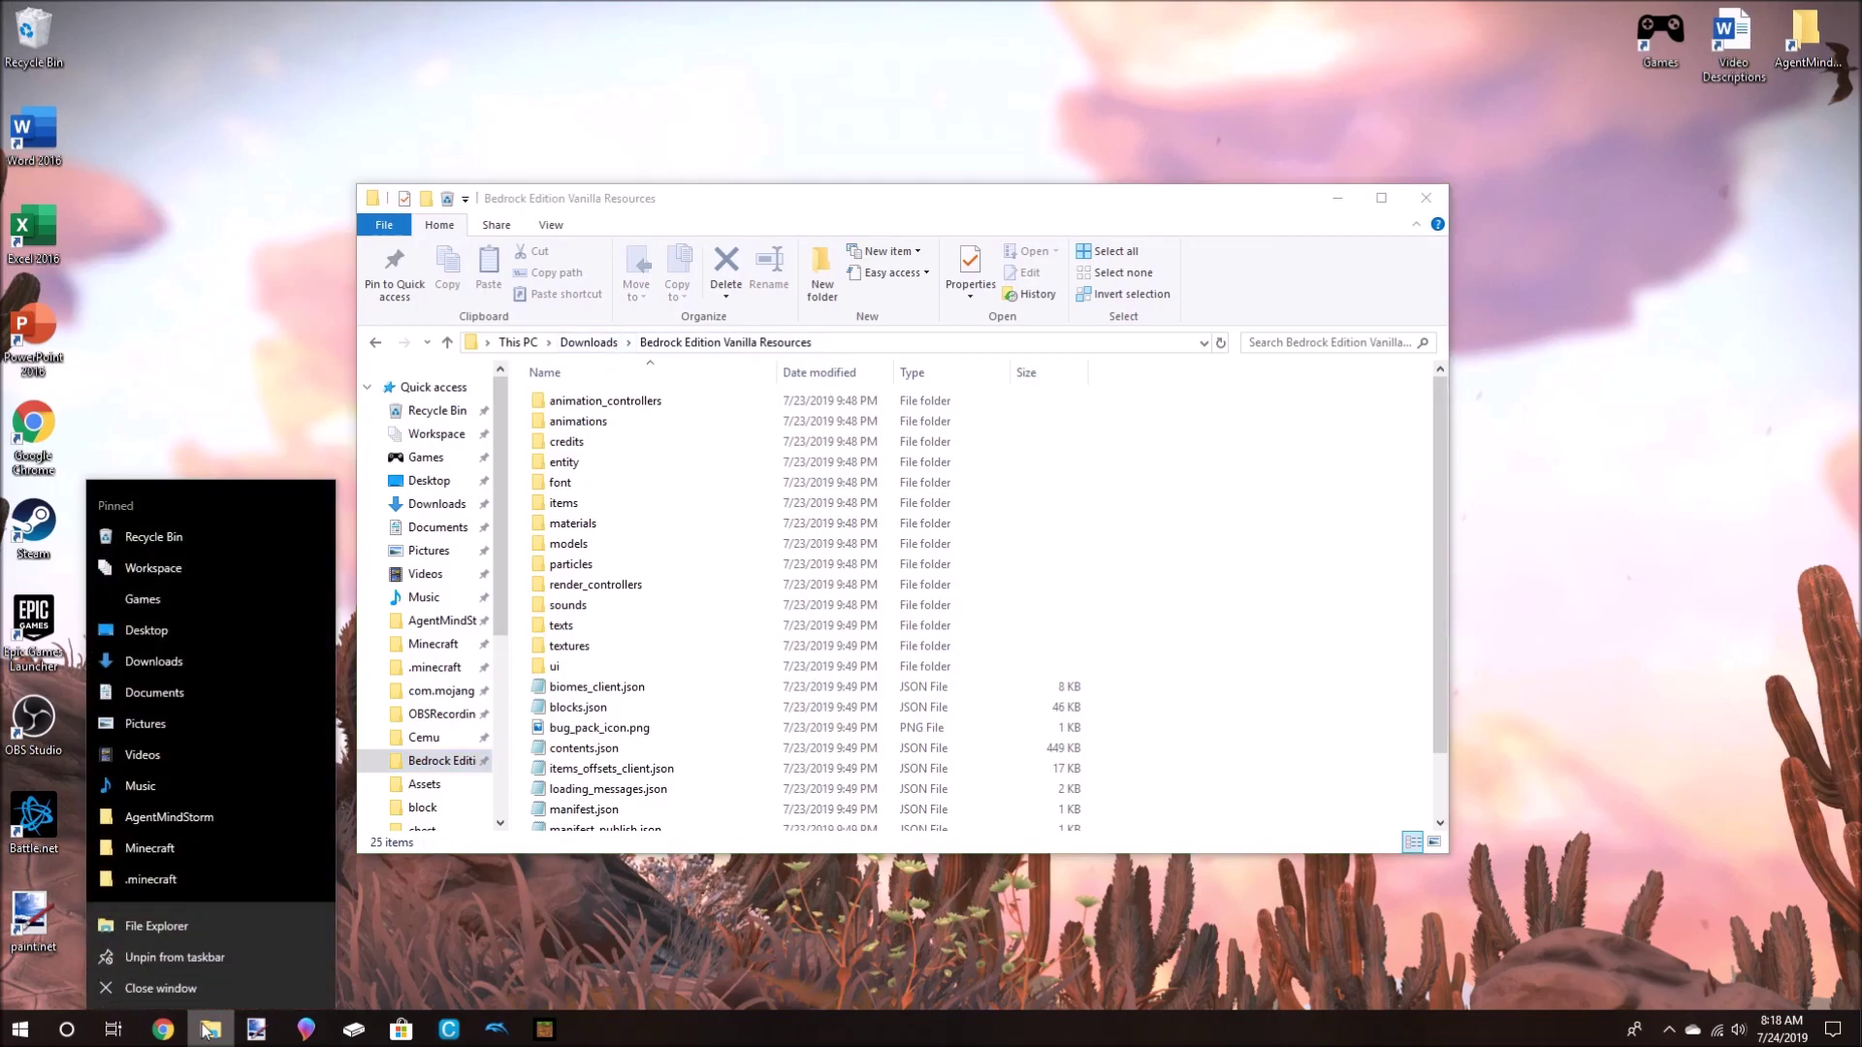
click(204, 929)
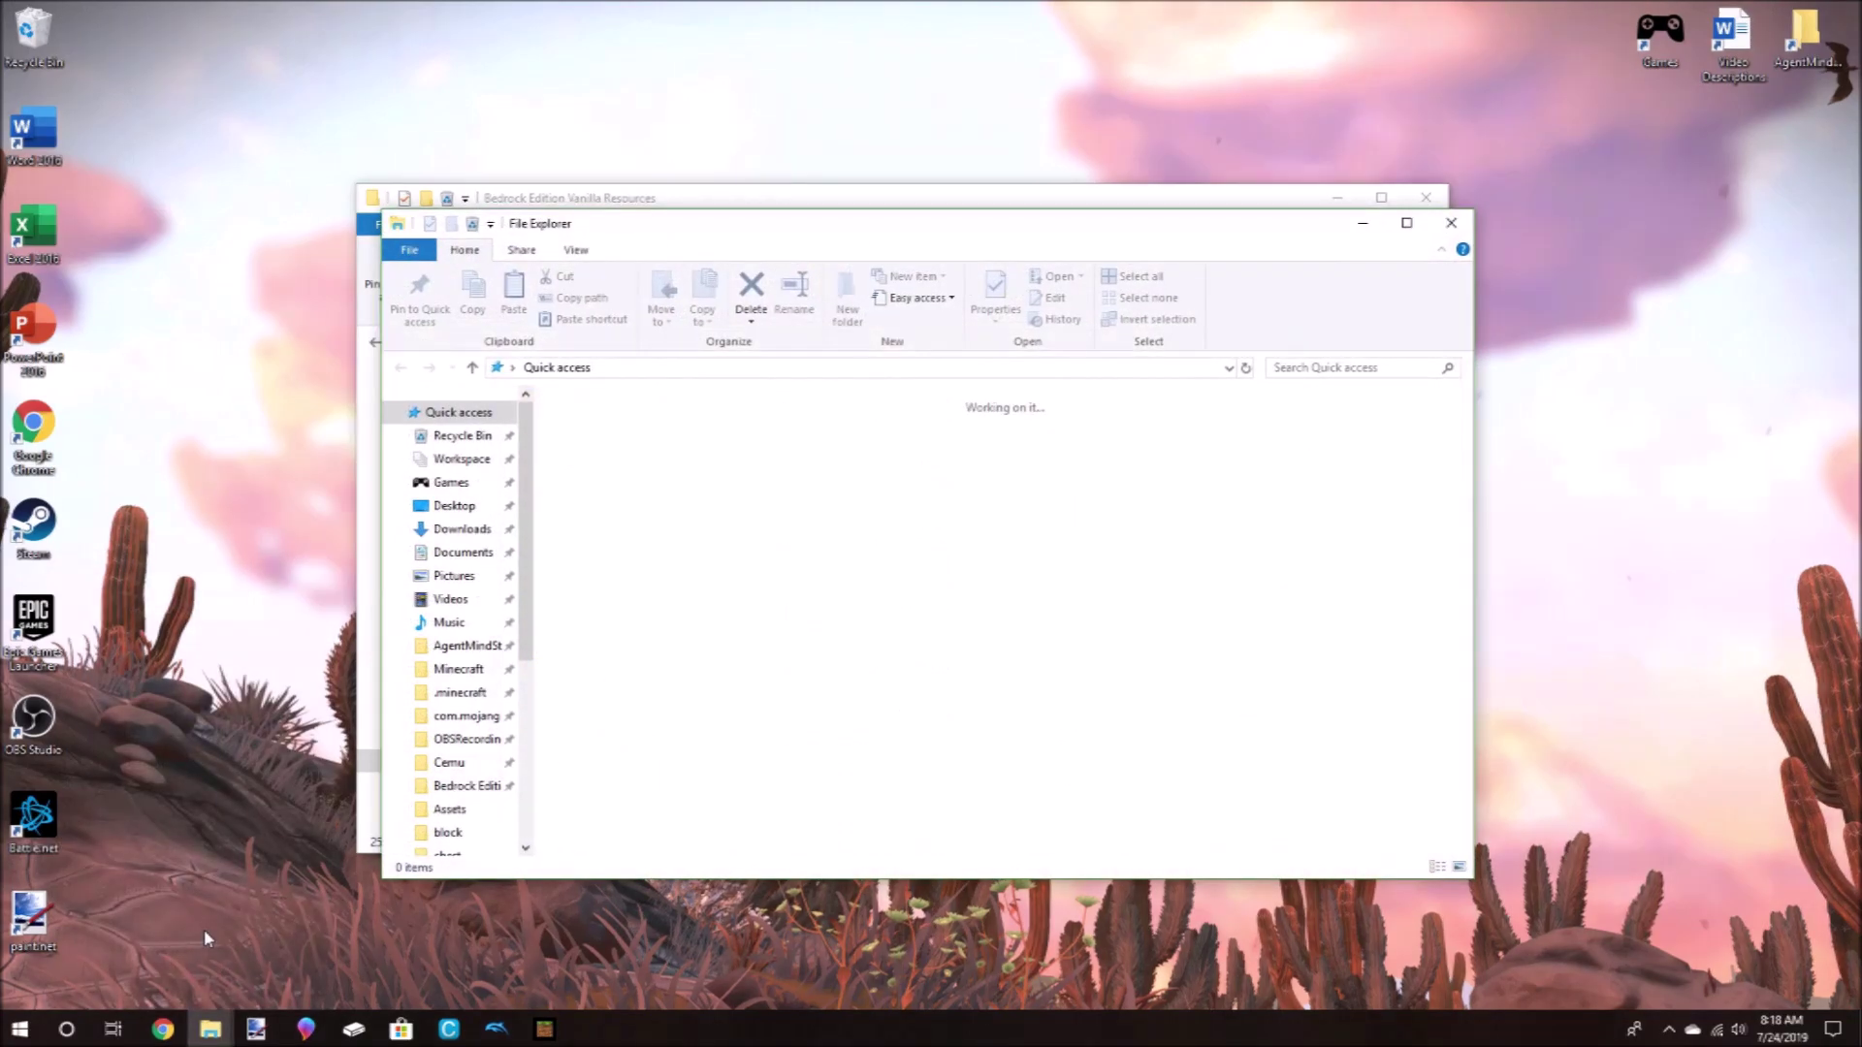
click(463, 528)
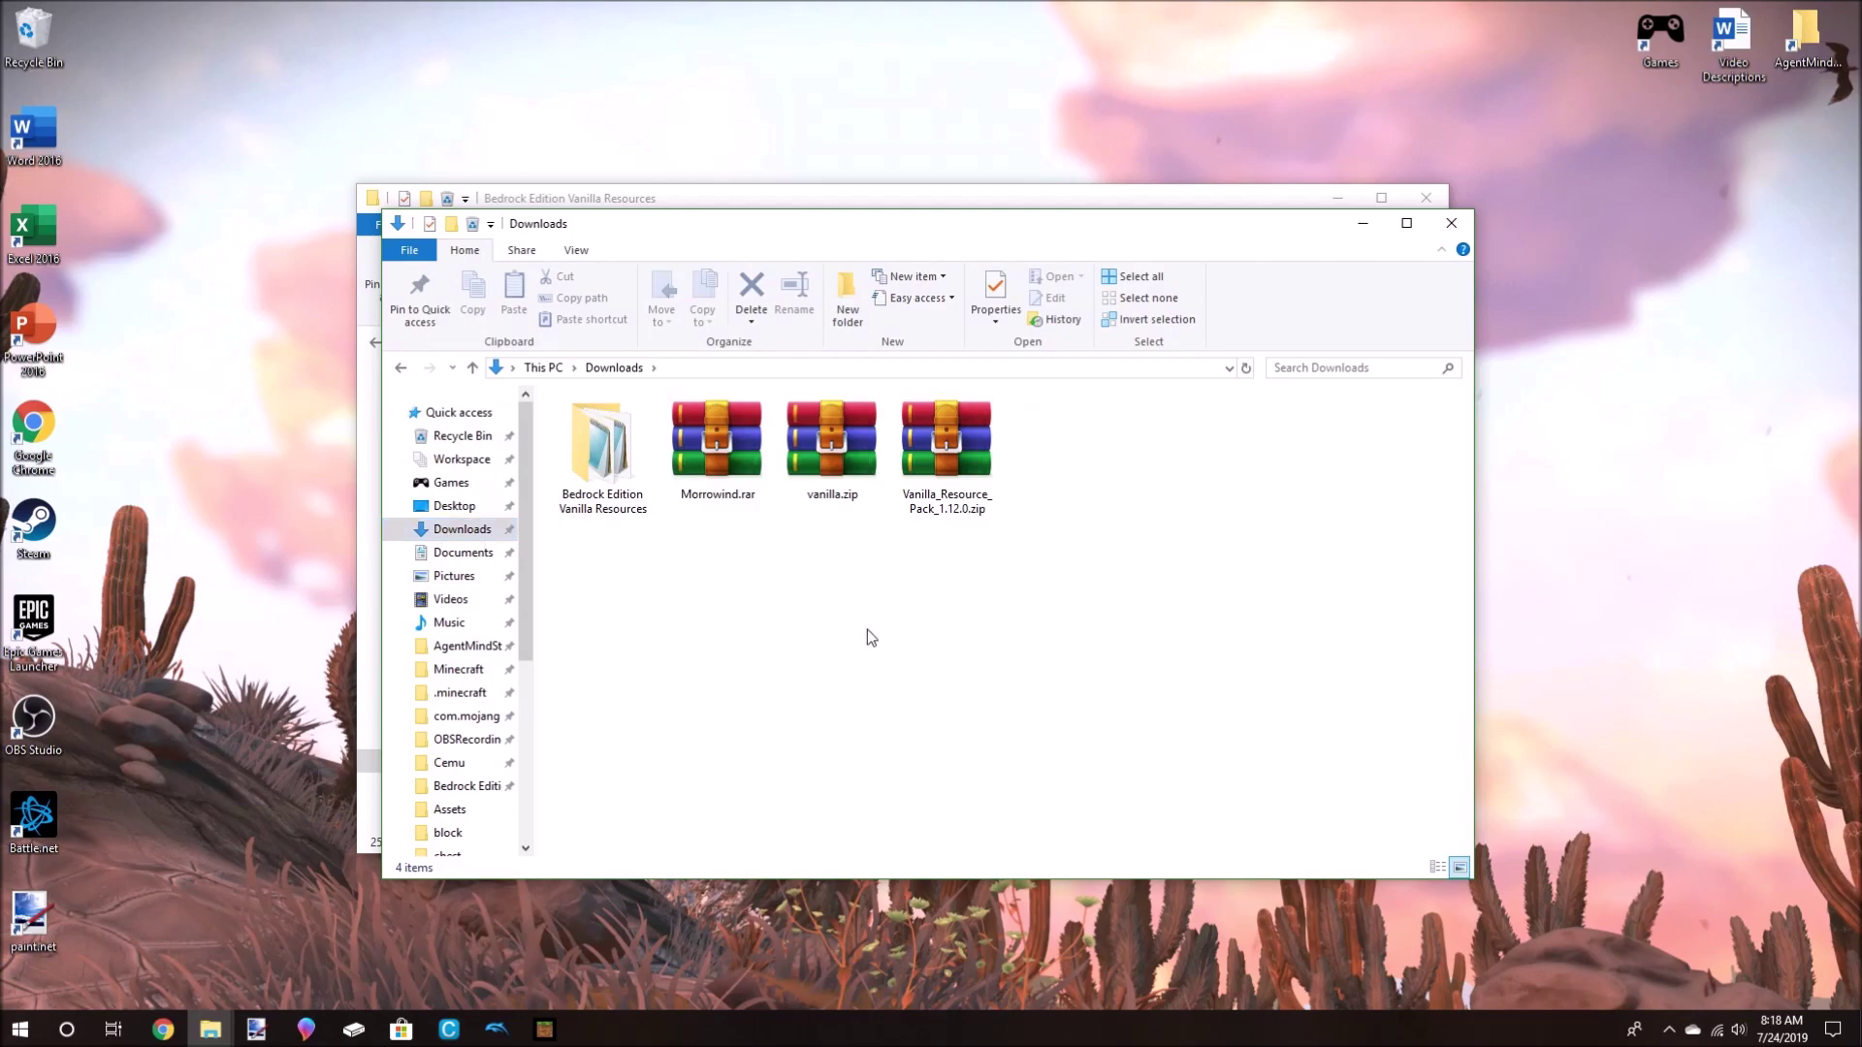
Create a new folder named 'Resource Pack' in Downloads.
key(ctrl+shift+n)
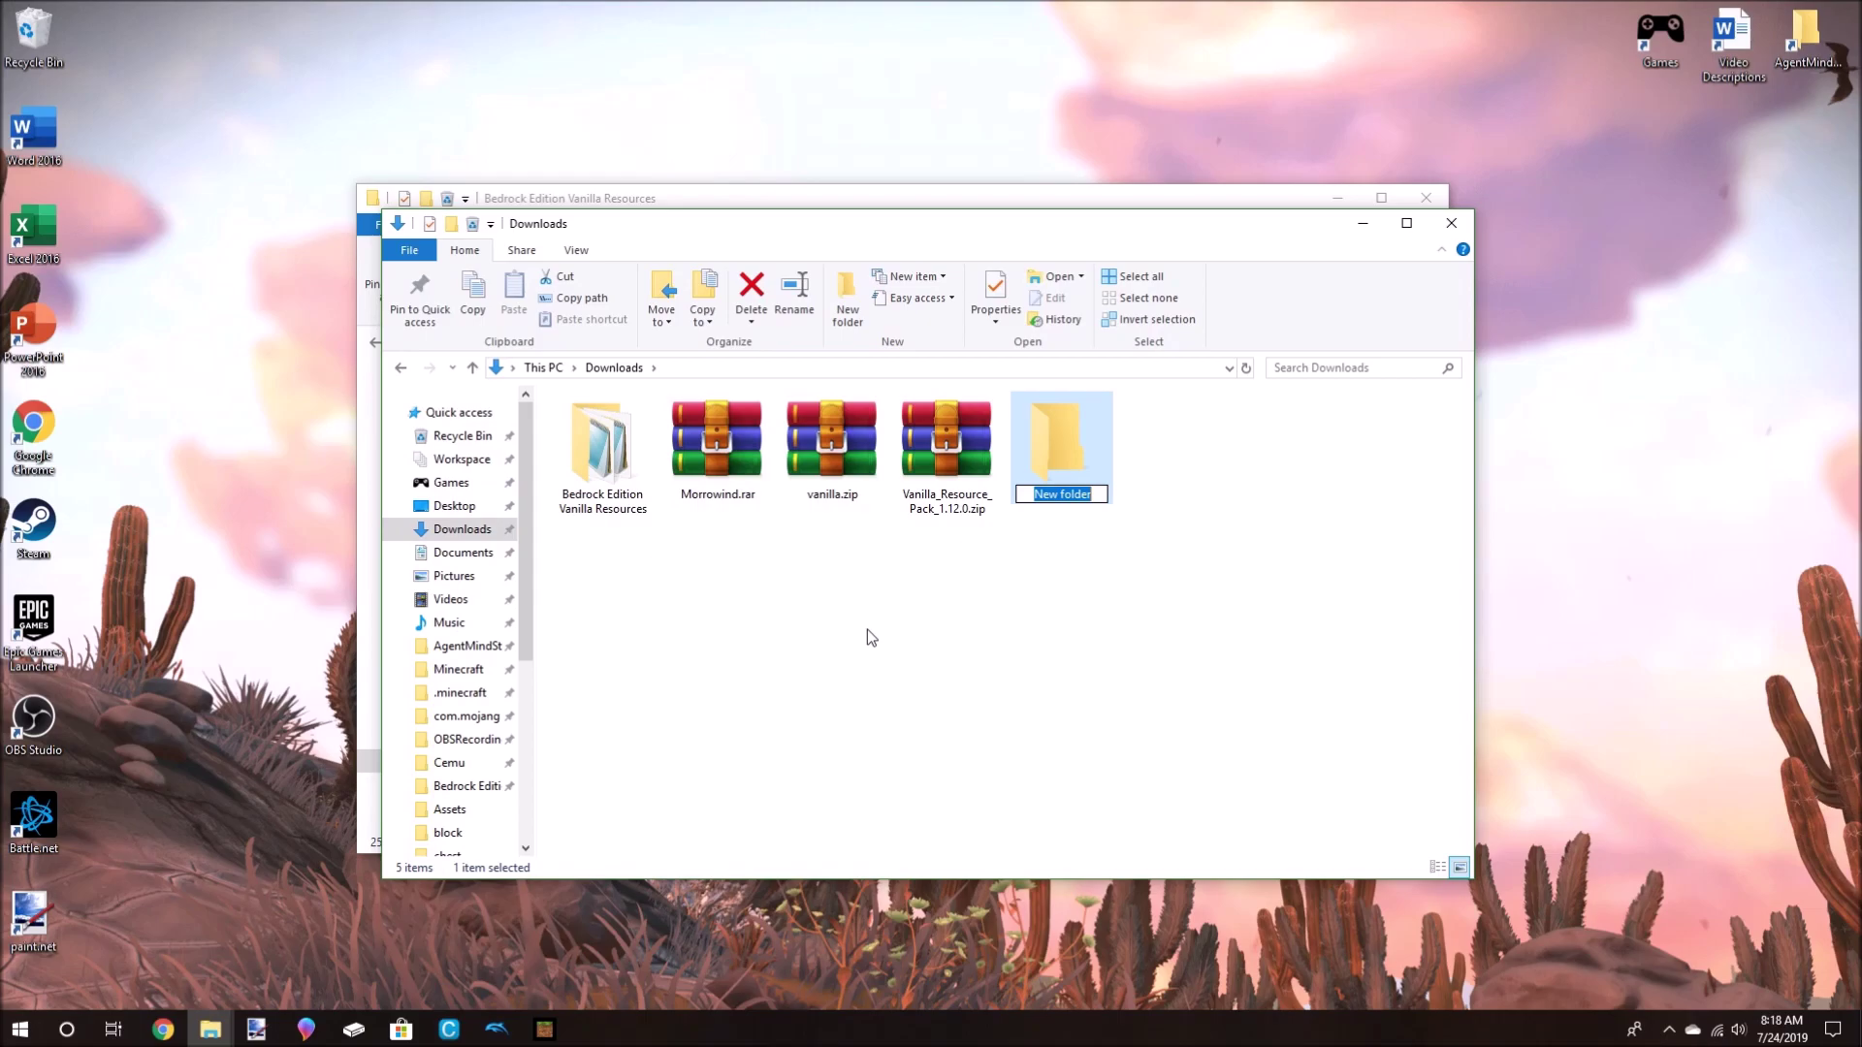
text(Resource Pack)
key(Return)
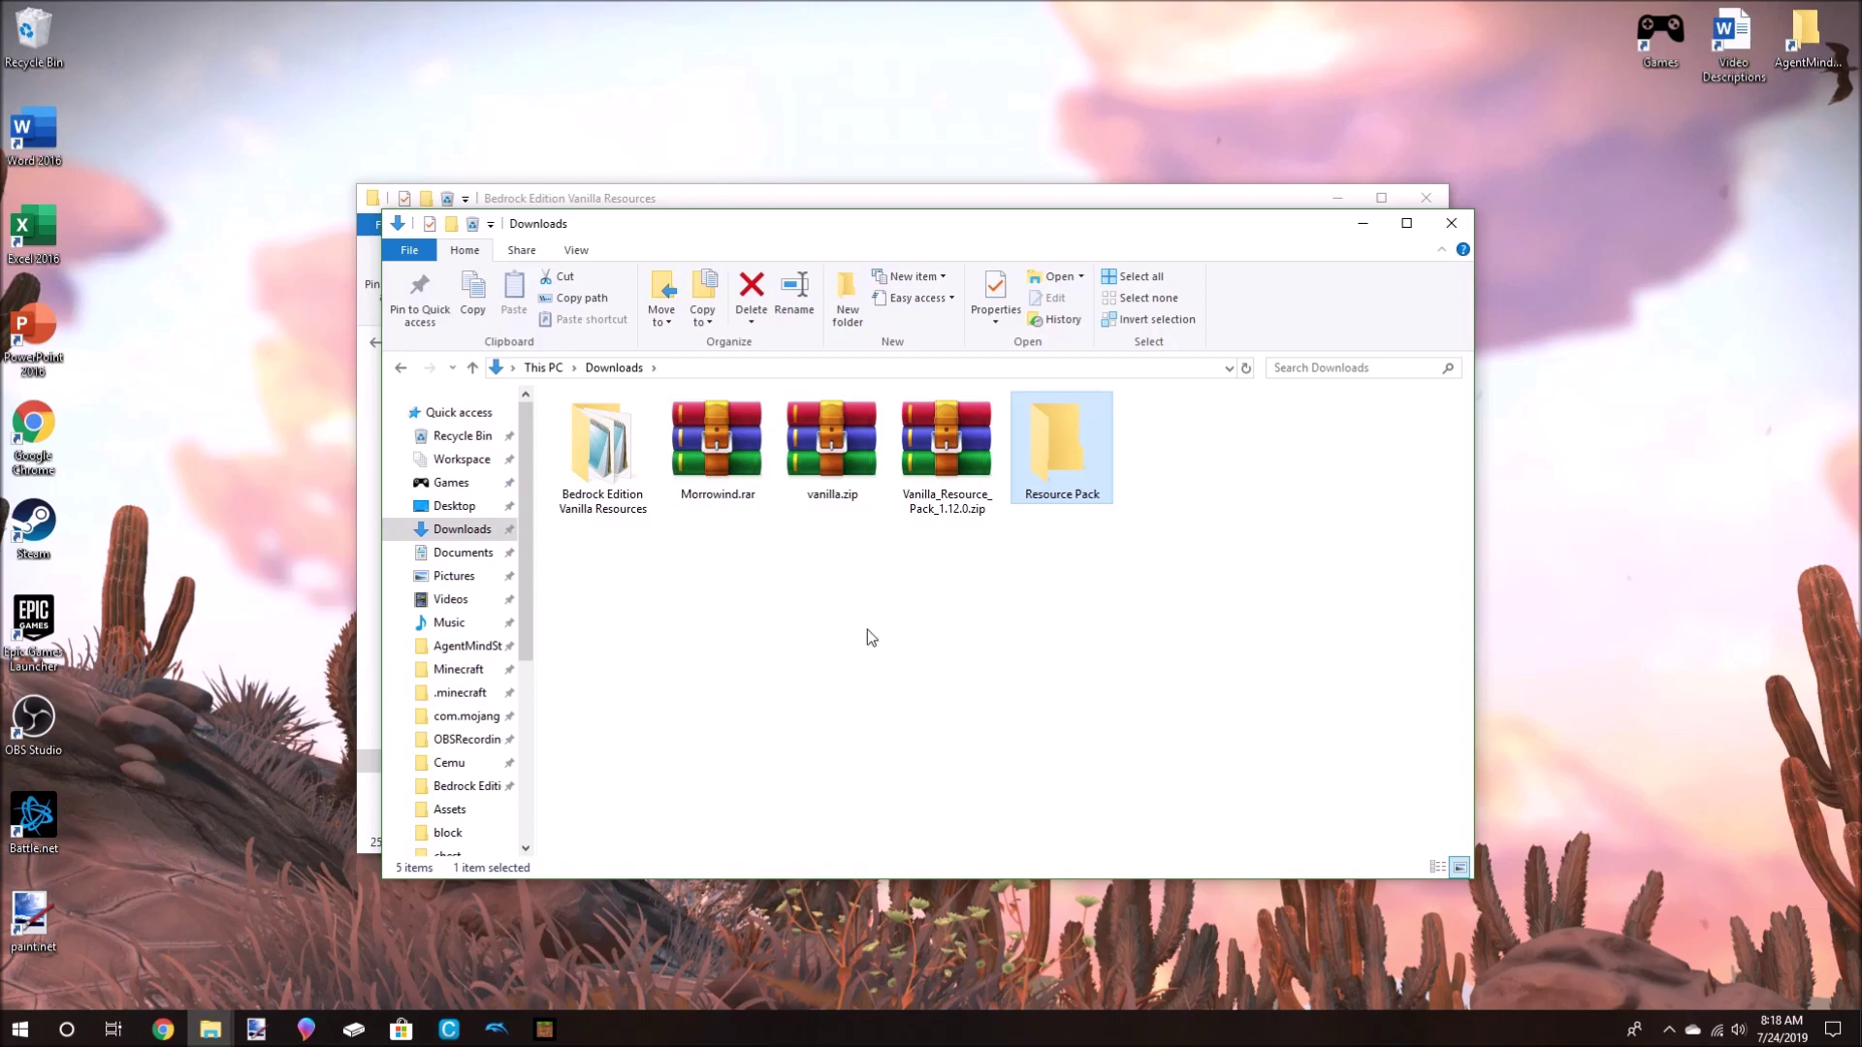
Paste manifest.json from the vanilla resources window into the empty Resource Pack folder, then return to Downloads.
click(868, 632)
click(654, 206)
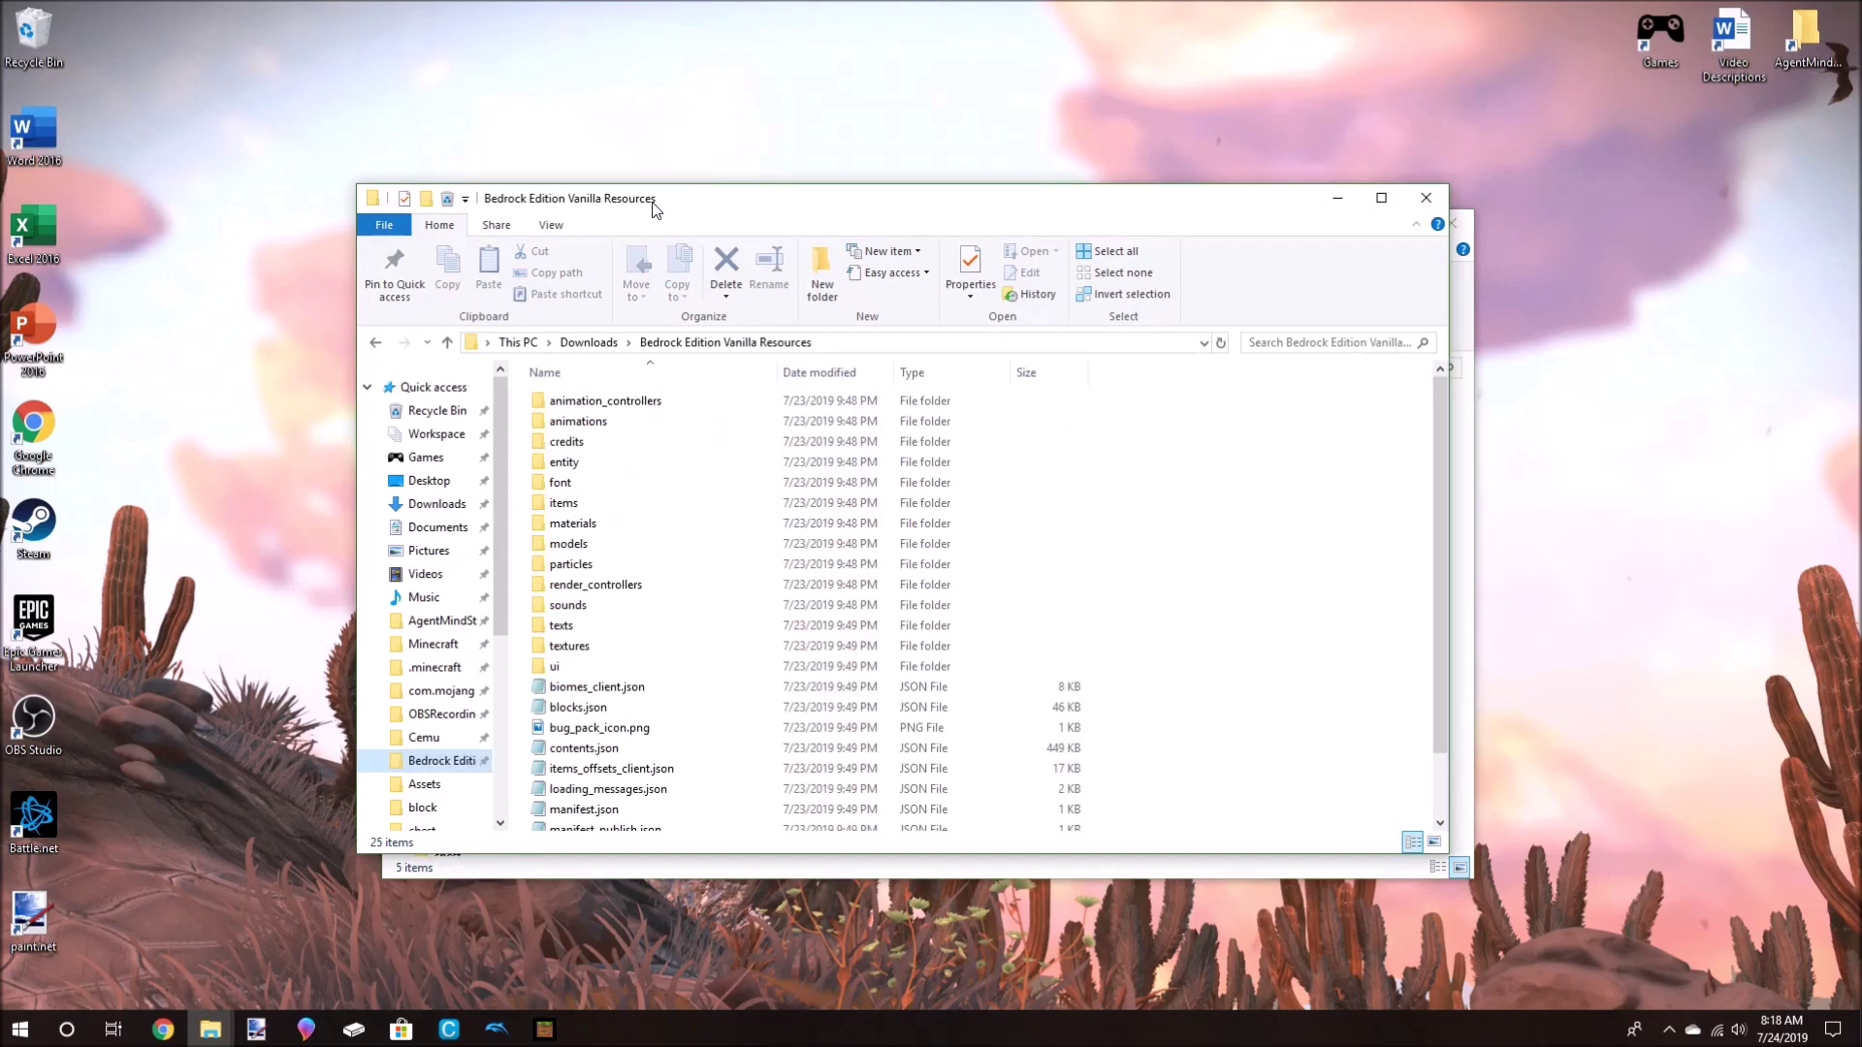
scroll(700, 669, down, 2)
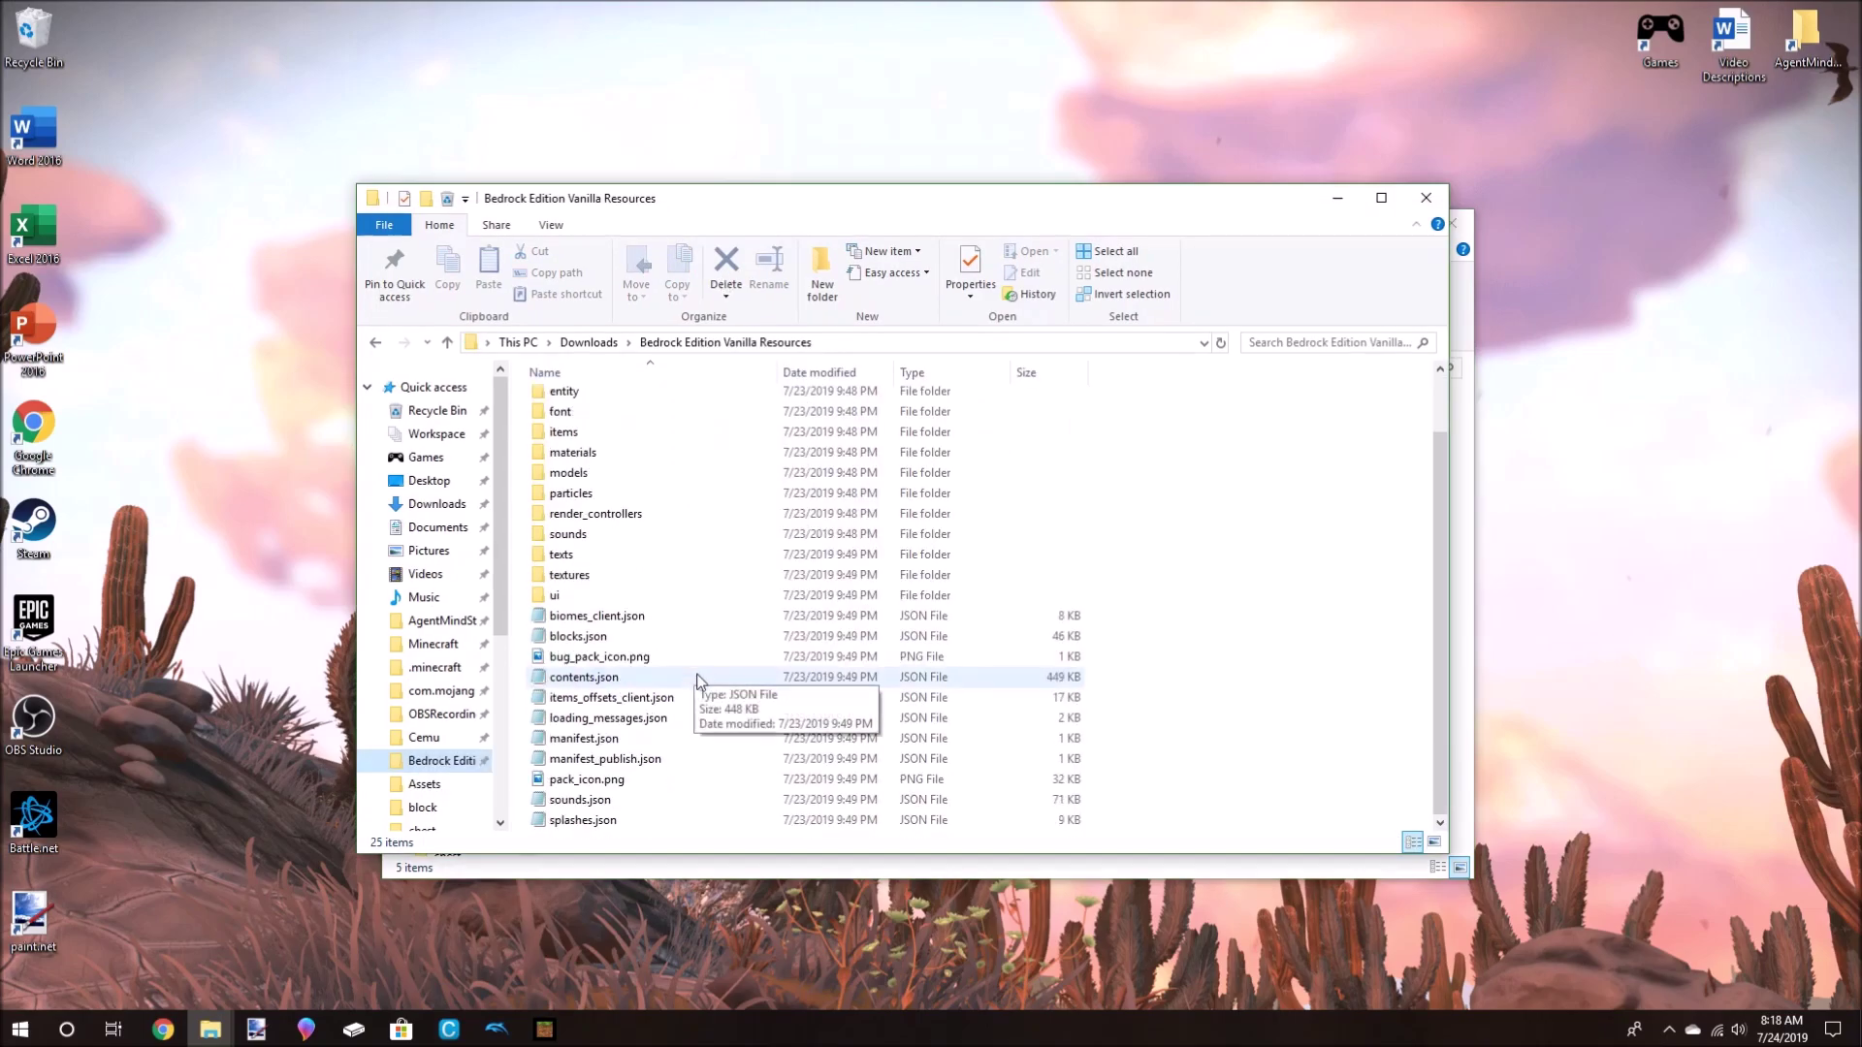
click(613, 743)
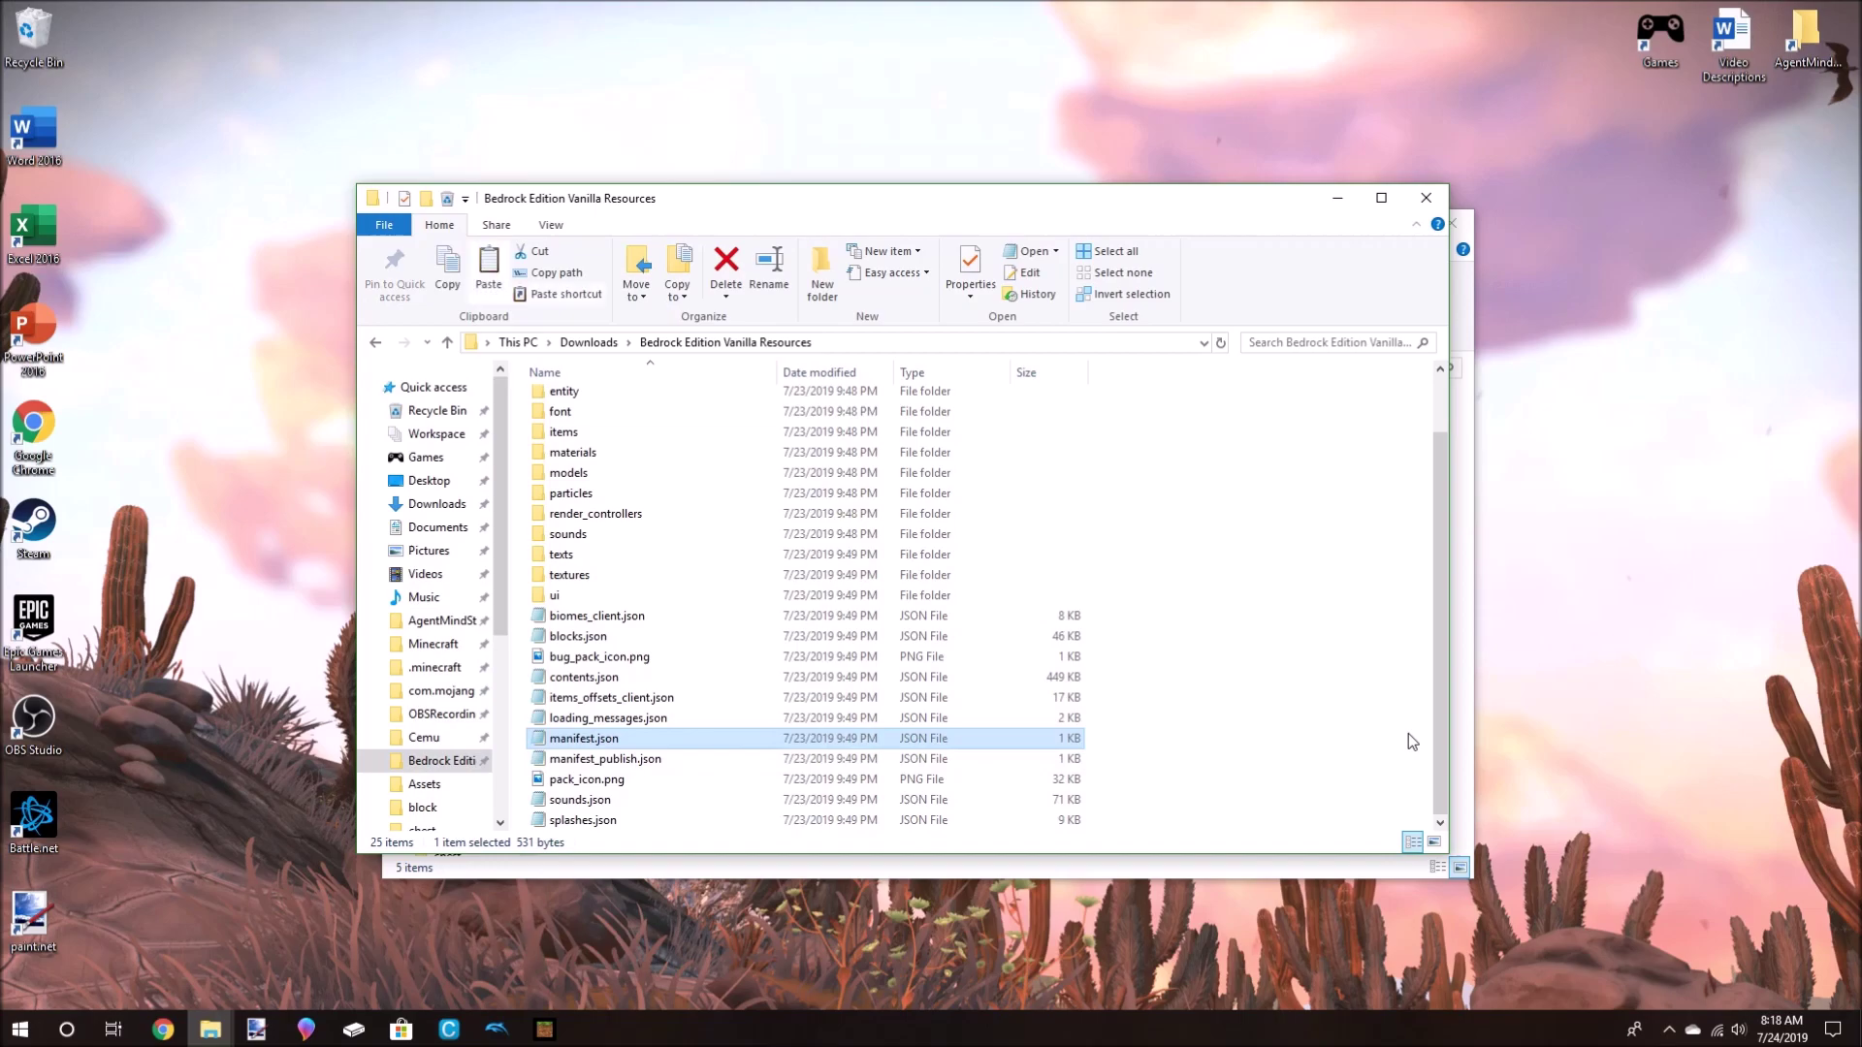
click(1461, 485)
click(1084, 488)
double_click(1083, 485)
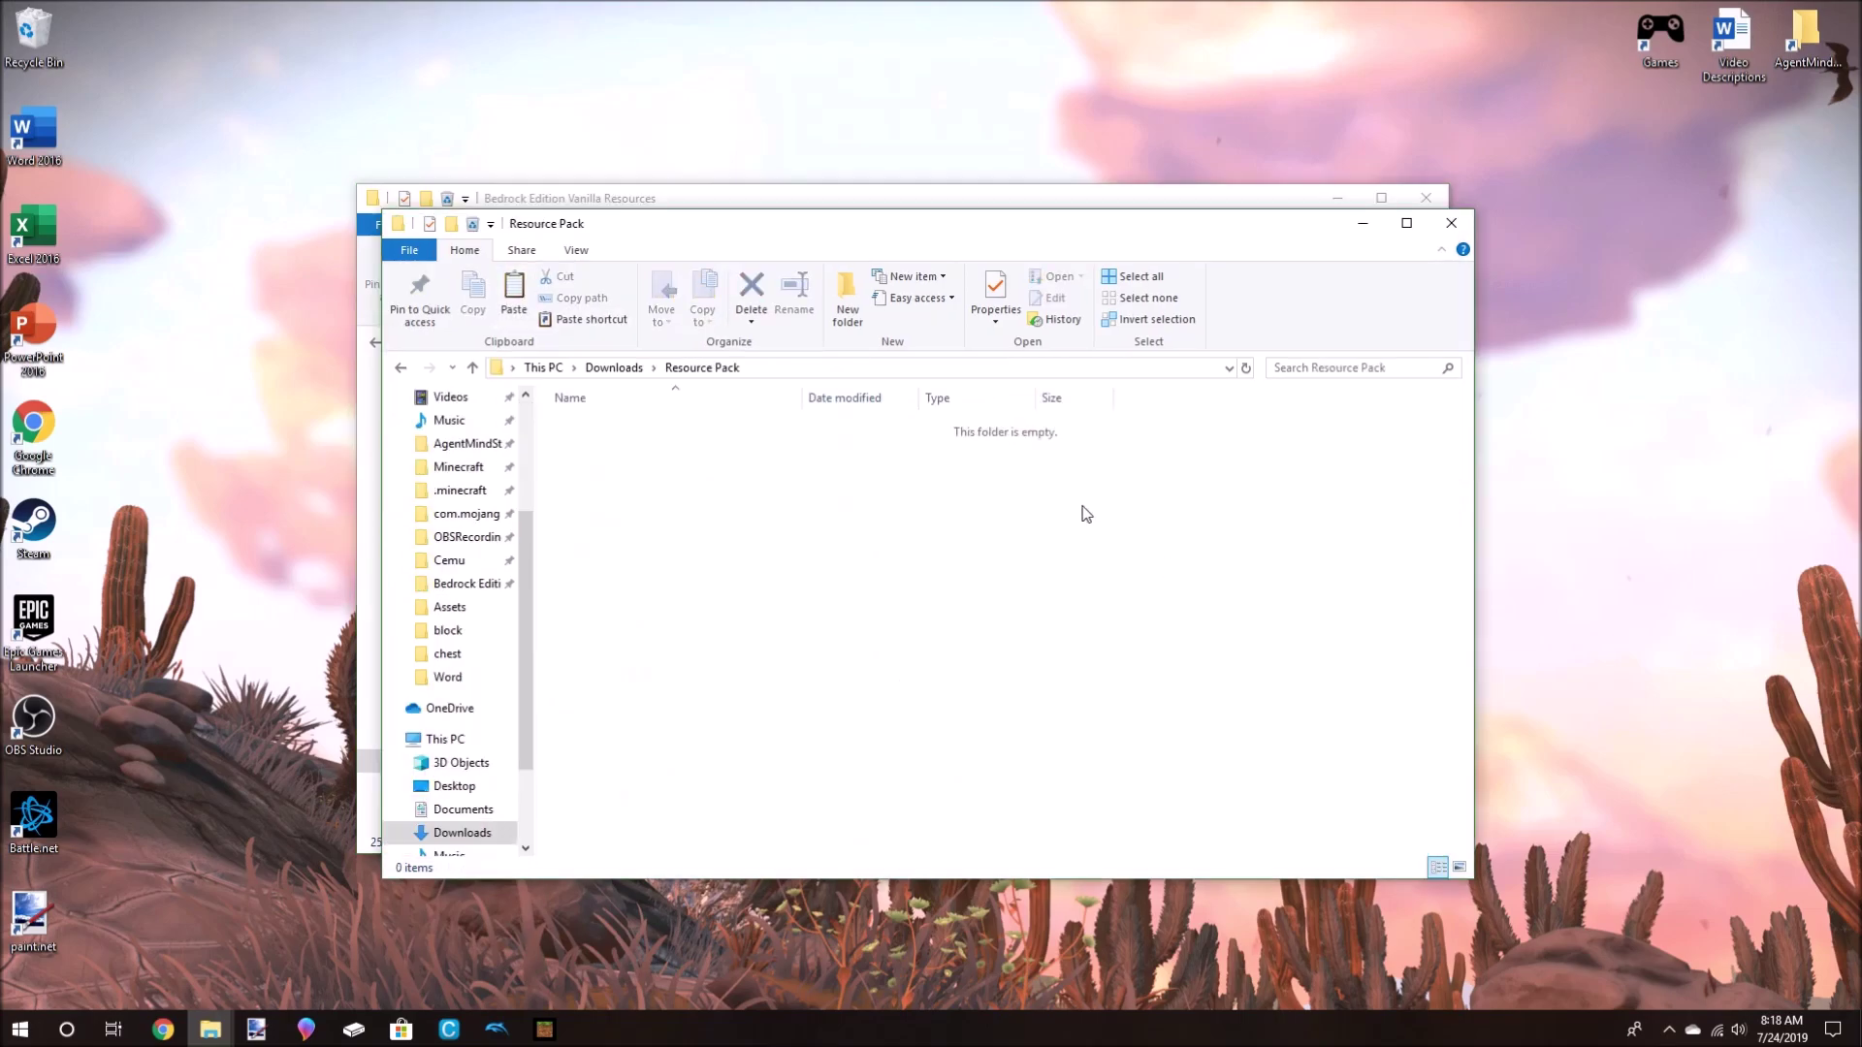
key(ctrl+v)
click(1090, 524)
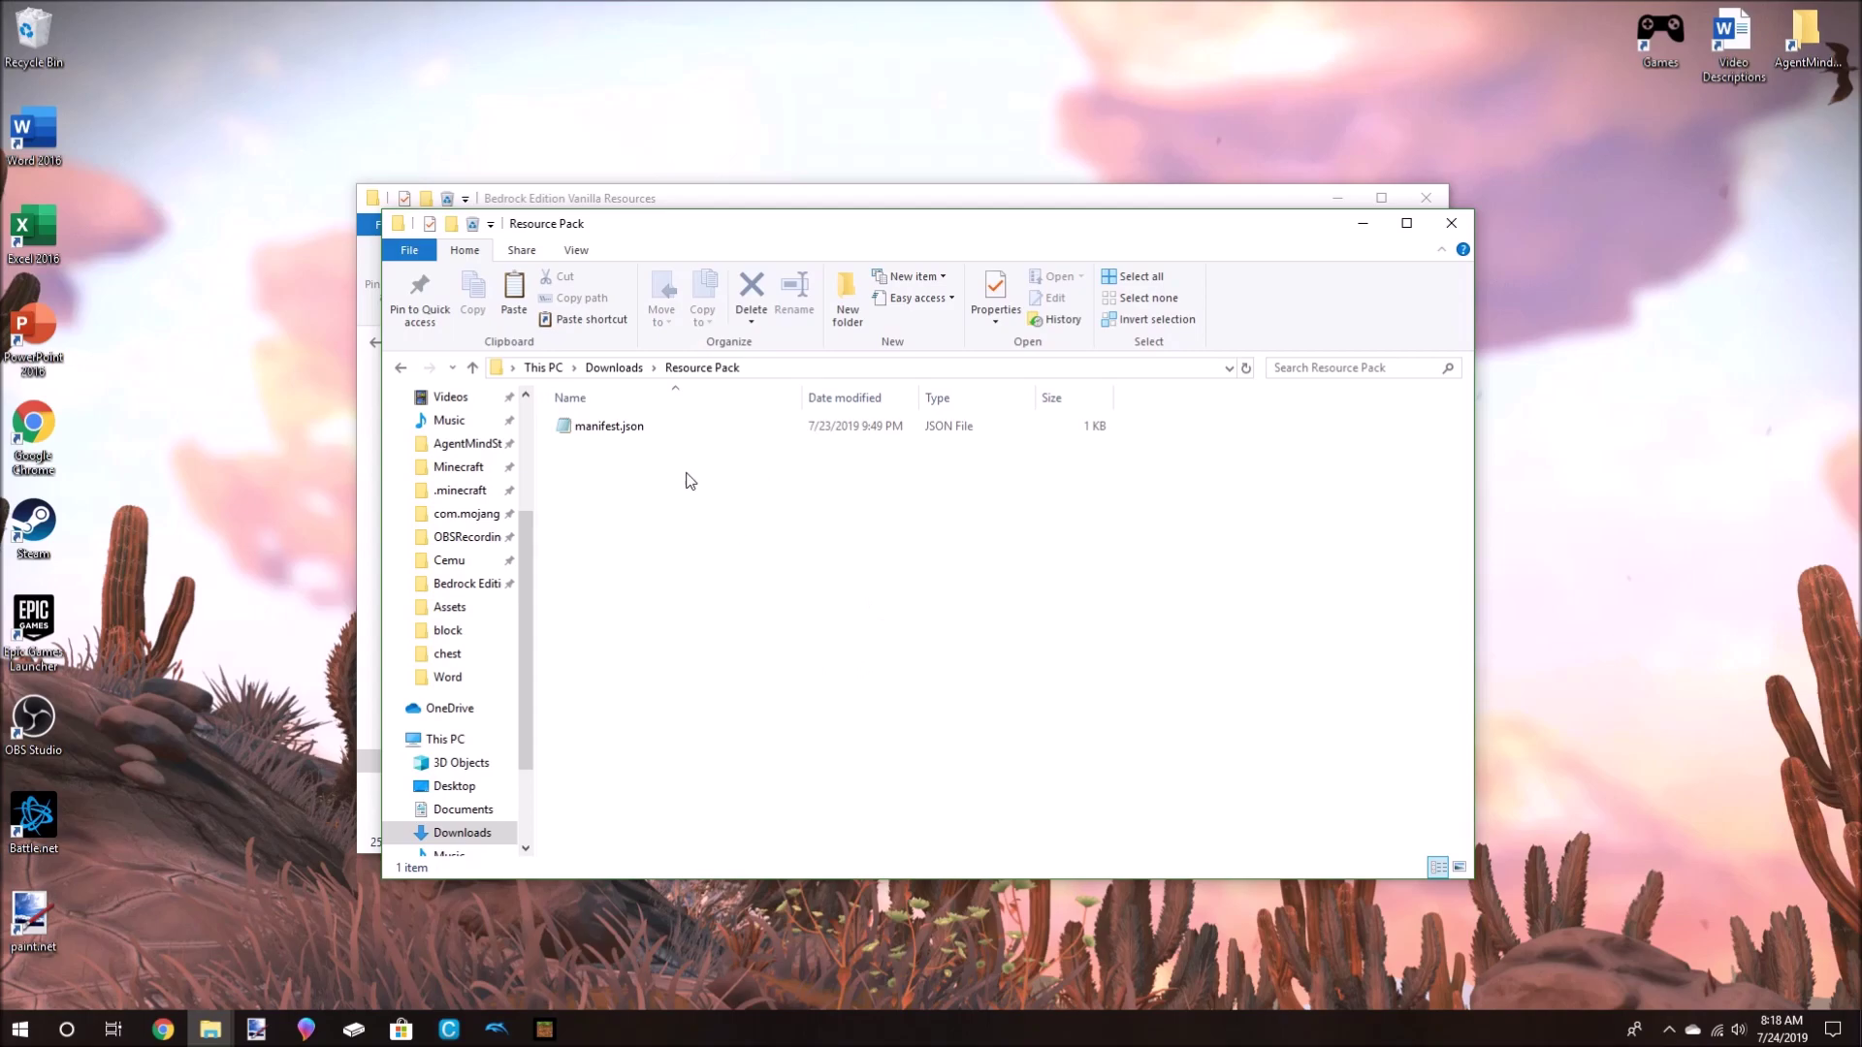
click(621, 368)
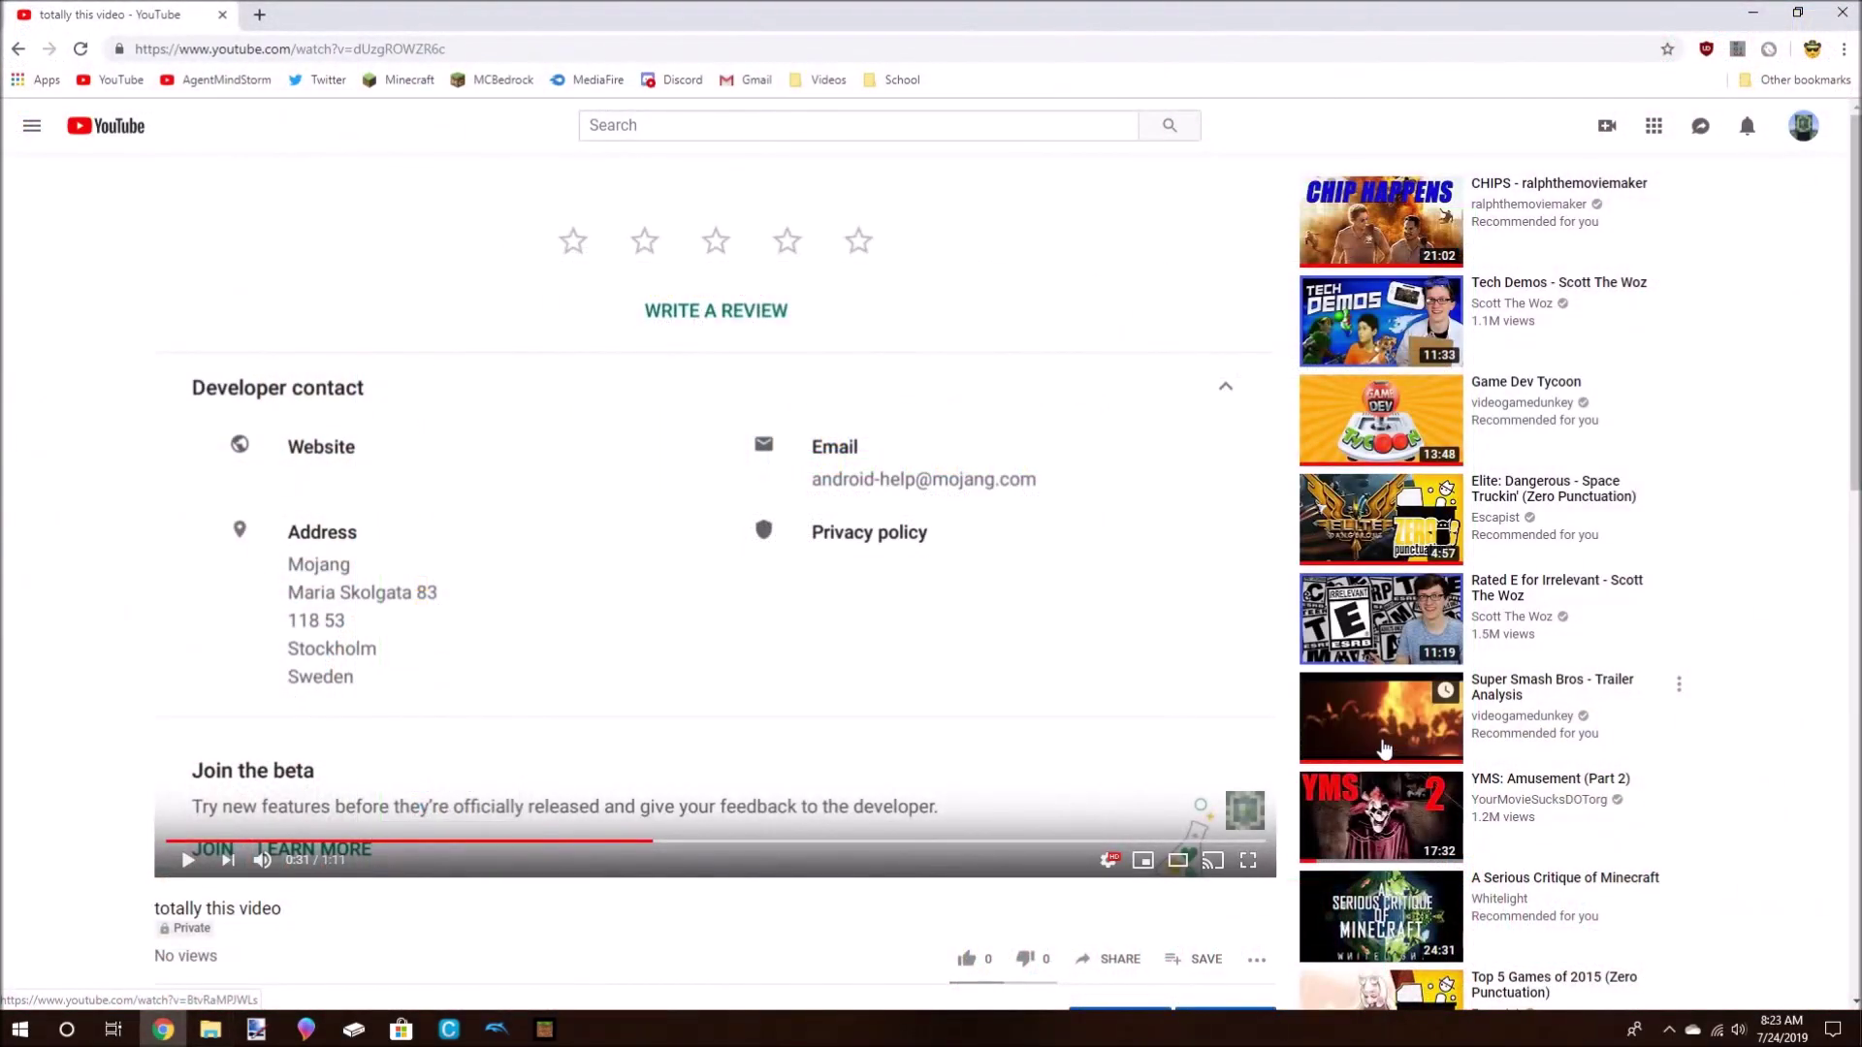
Expand the YouTube description and select the resource_packs file path written in it.
scroll(707, 432, down, 3)
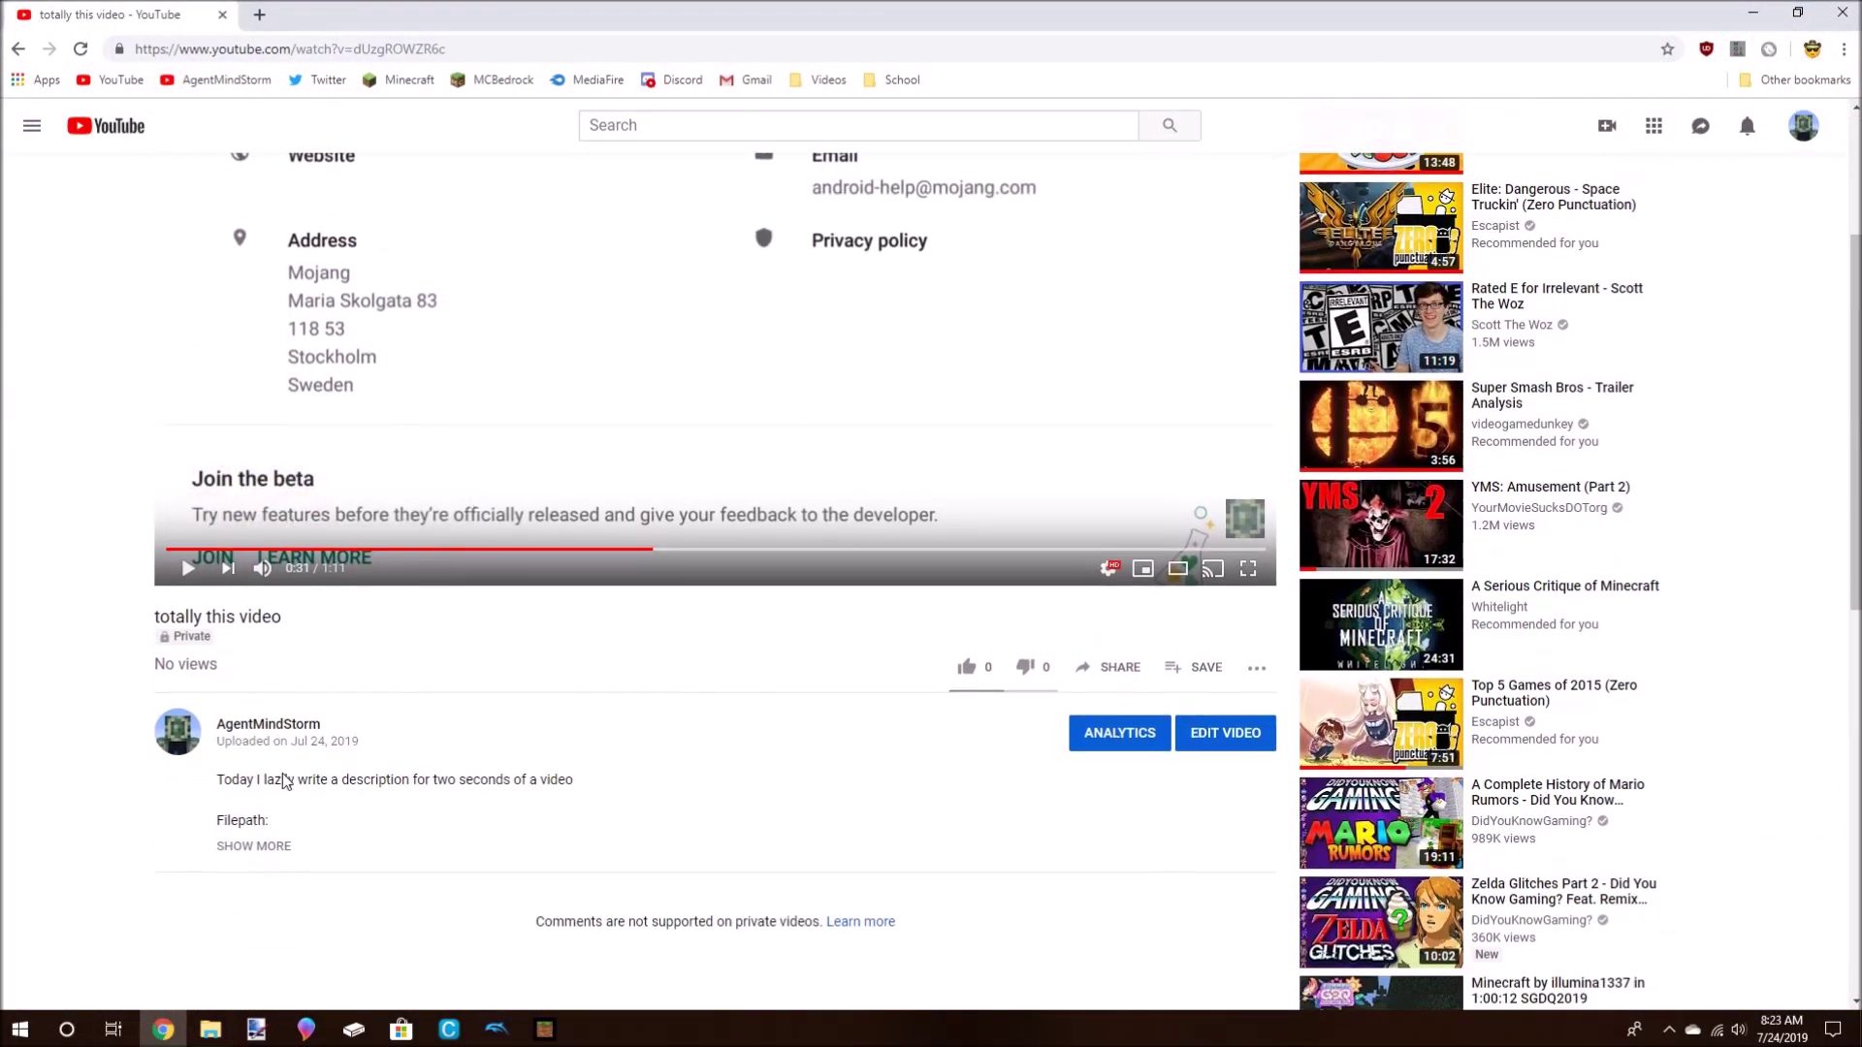
click(262, 836)
drag(220, 834, 347, 863)
key(ctrl+c)
right_click(210, 1030)
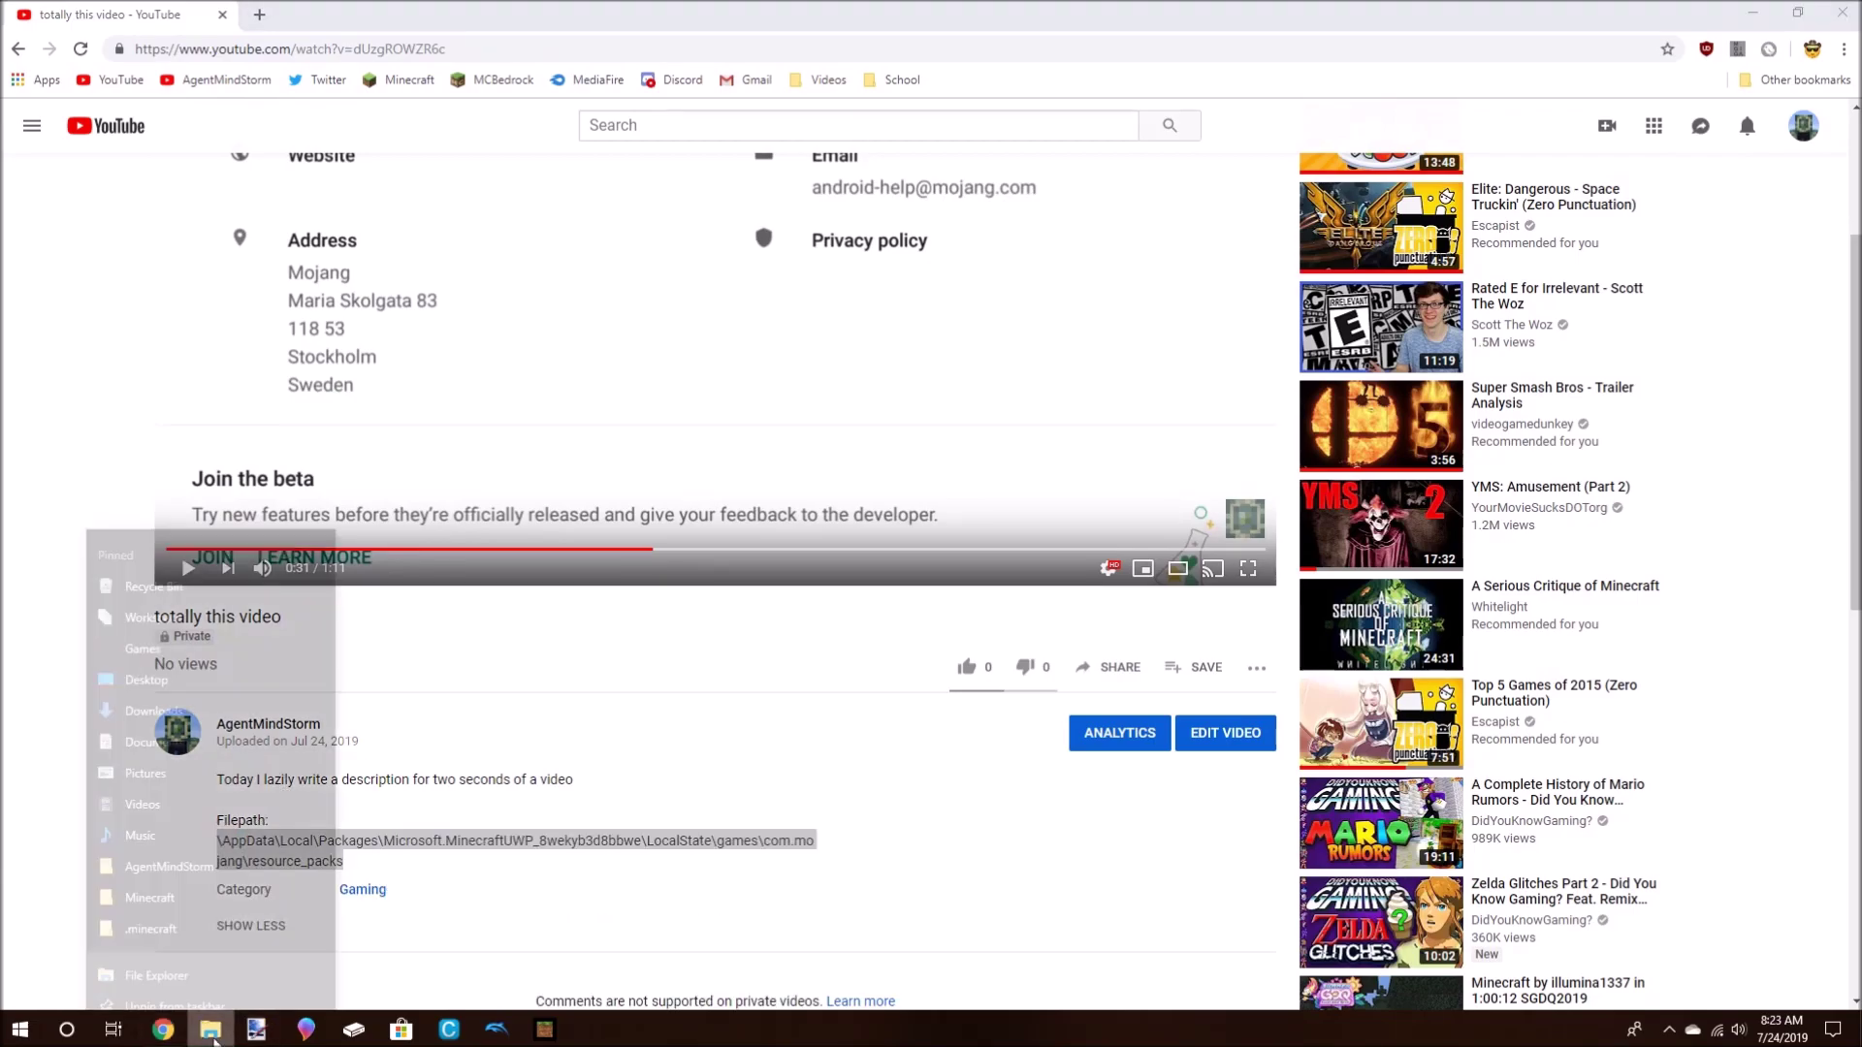
In a new Explorer window, go to C:\Users\yourname plus the pasted resource_packs path.
click(218, 931)
click(488, 580)
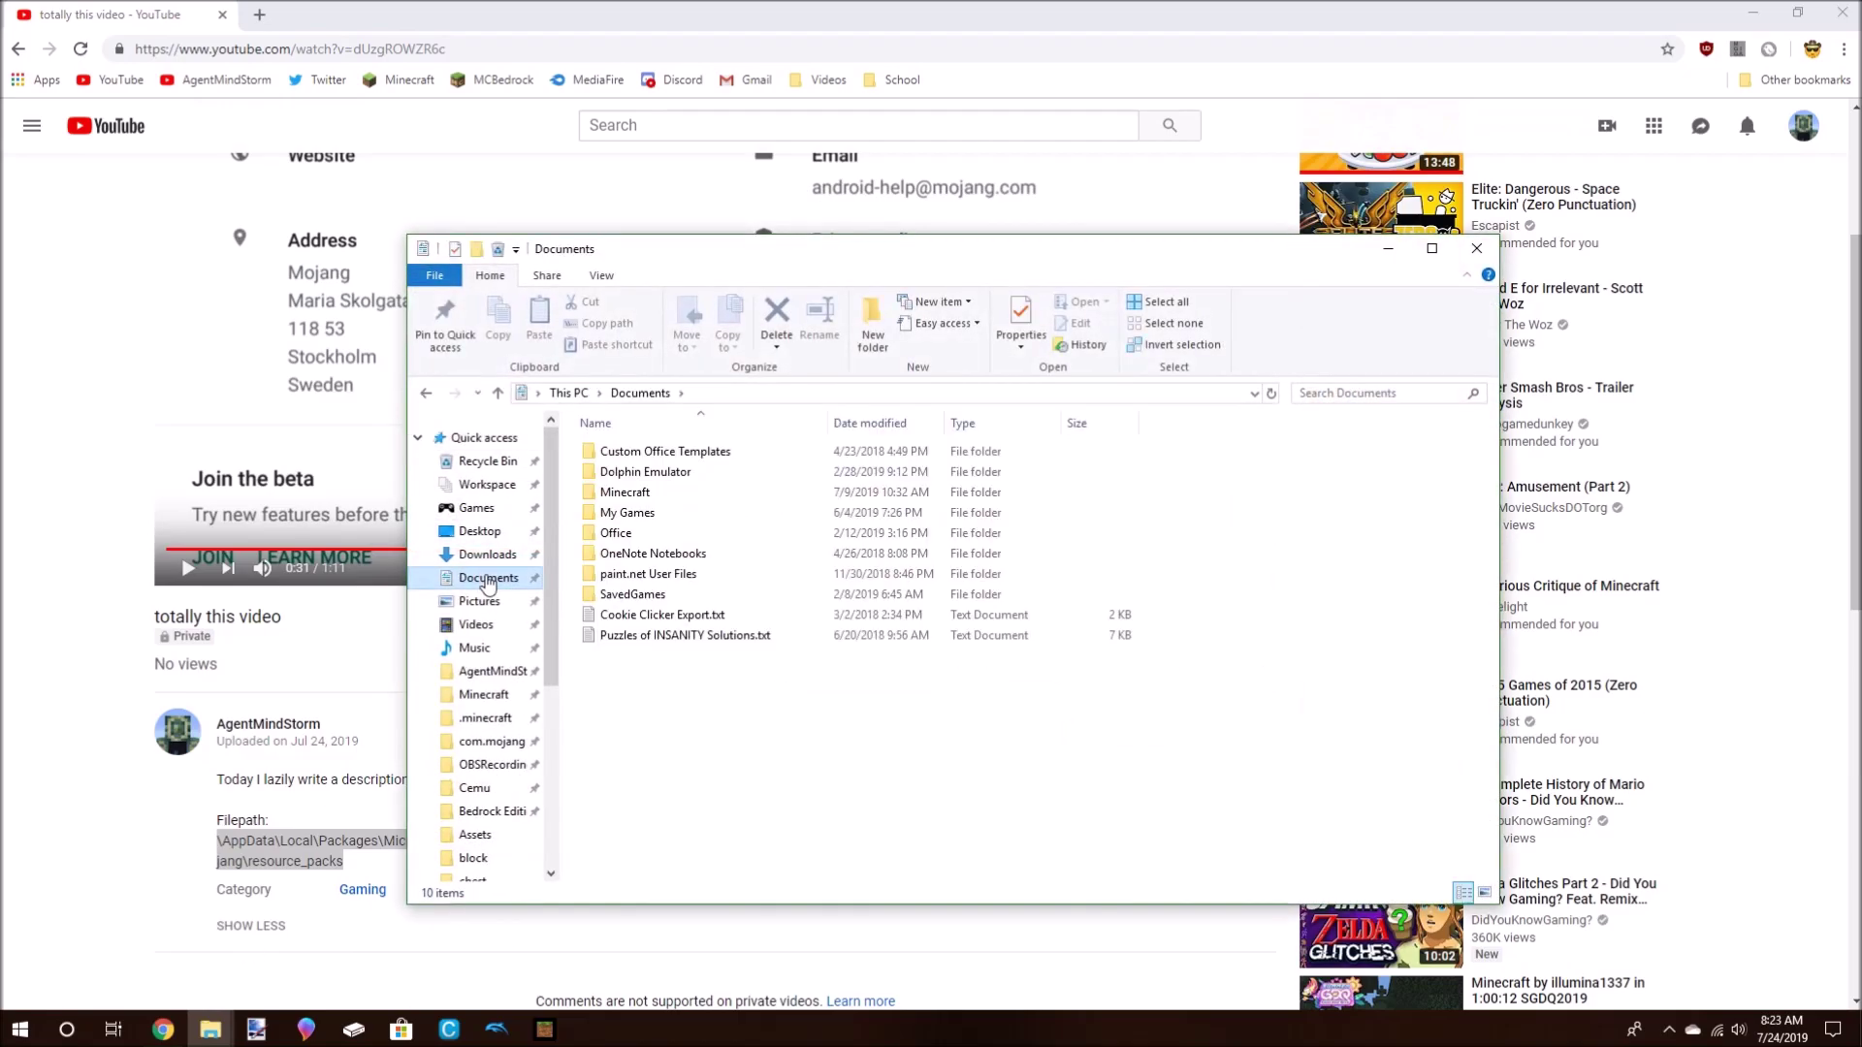
double_click(631, 532)
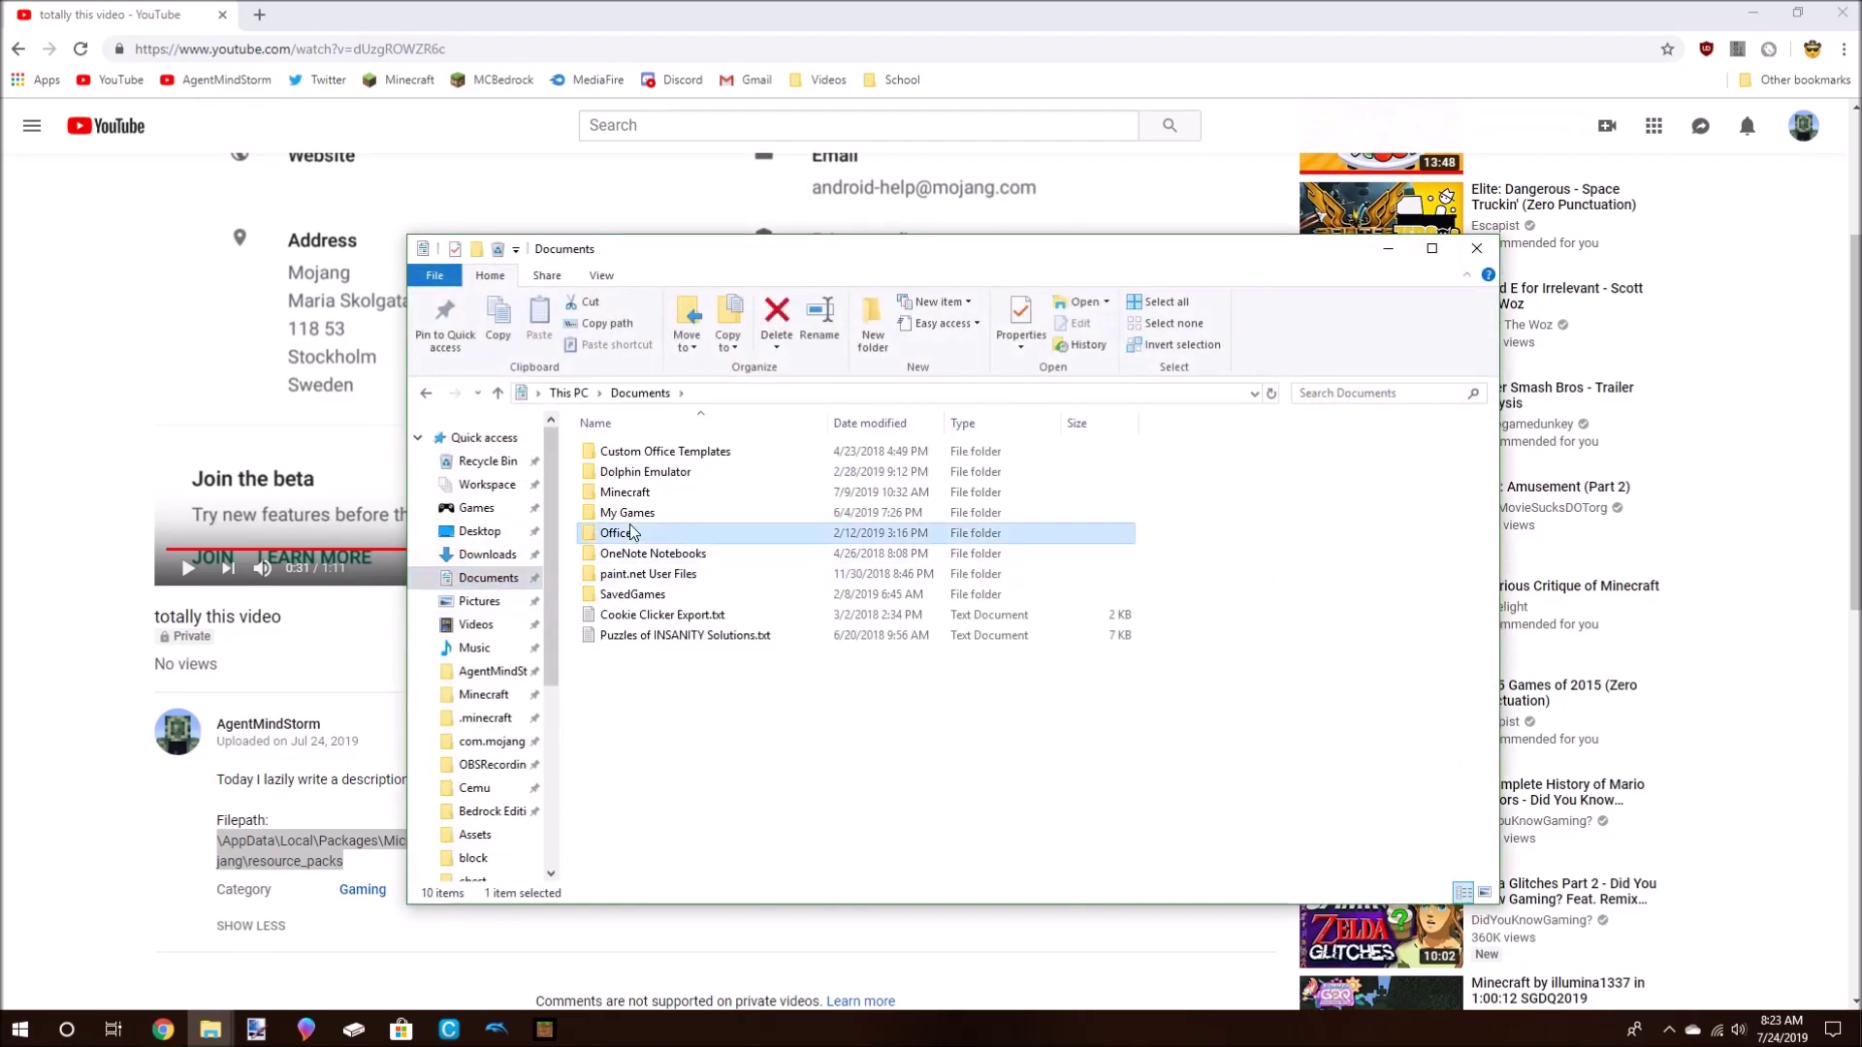
click(788, 390)
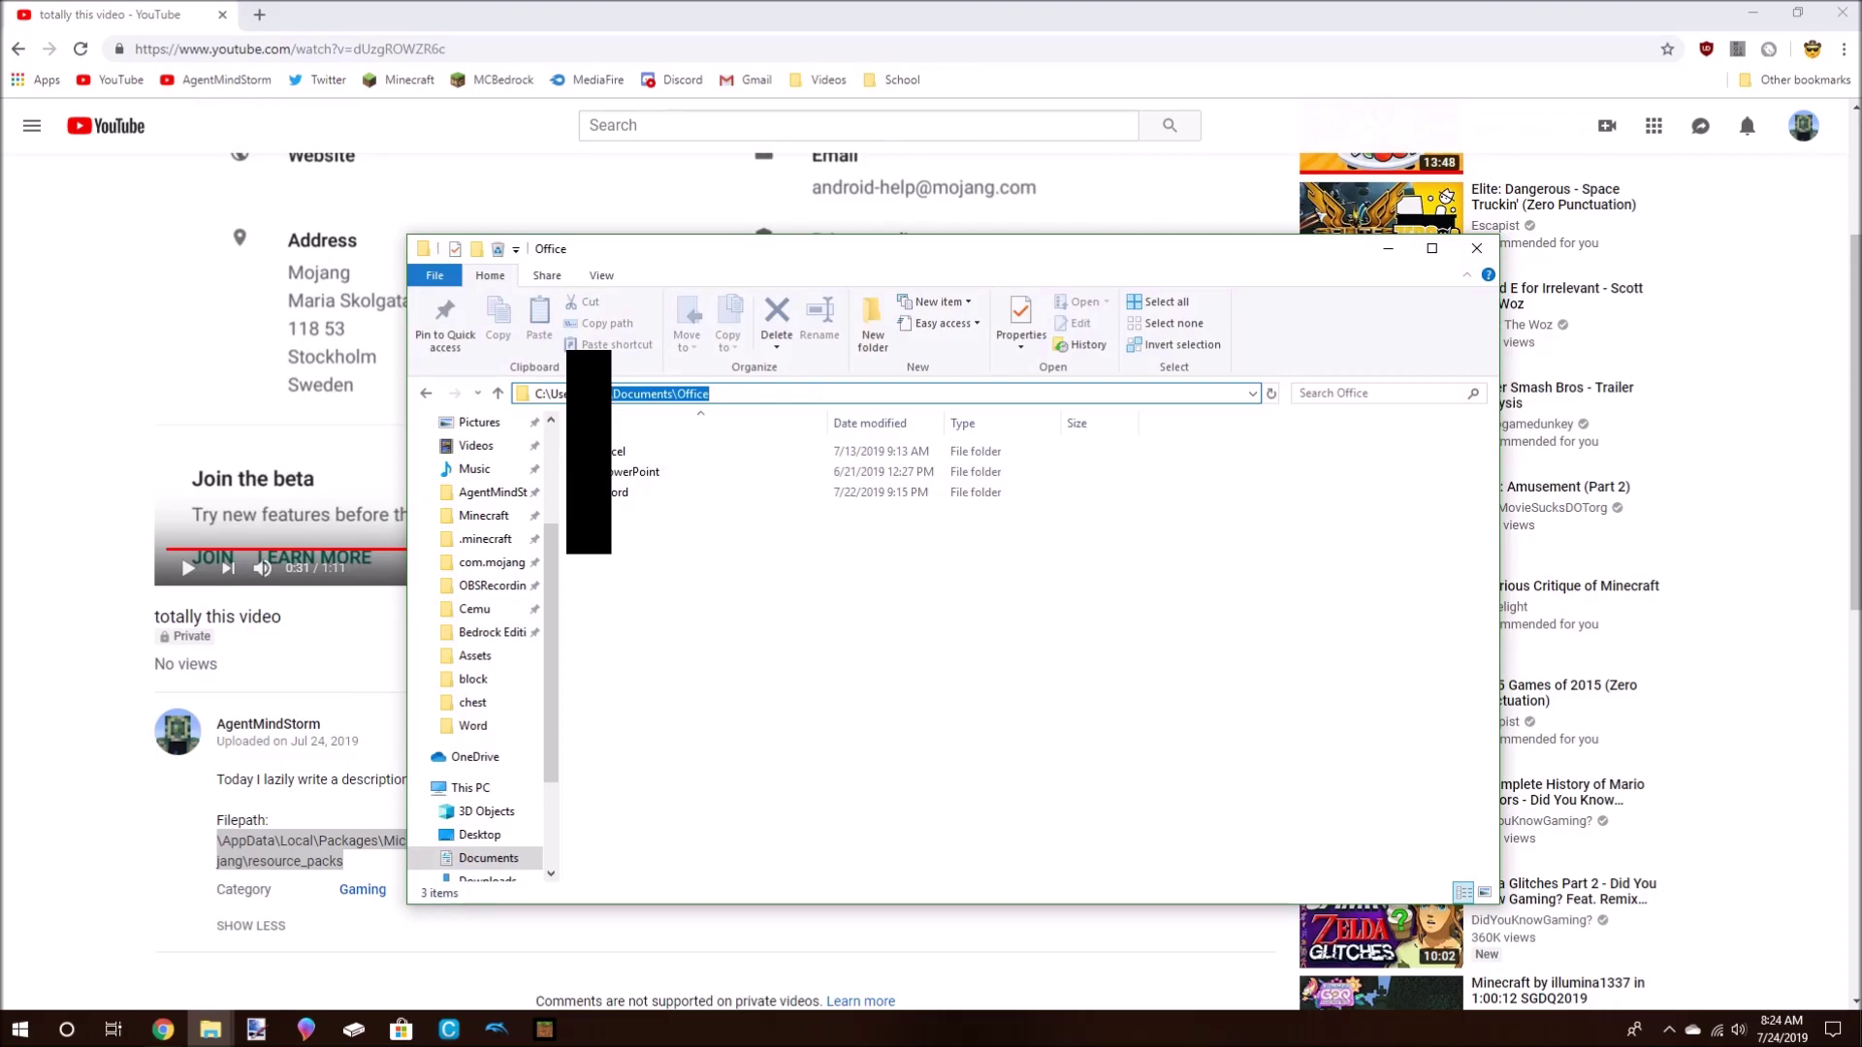
key(BackSpace)
text(C:\Users\yourname)
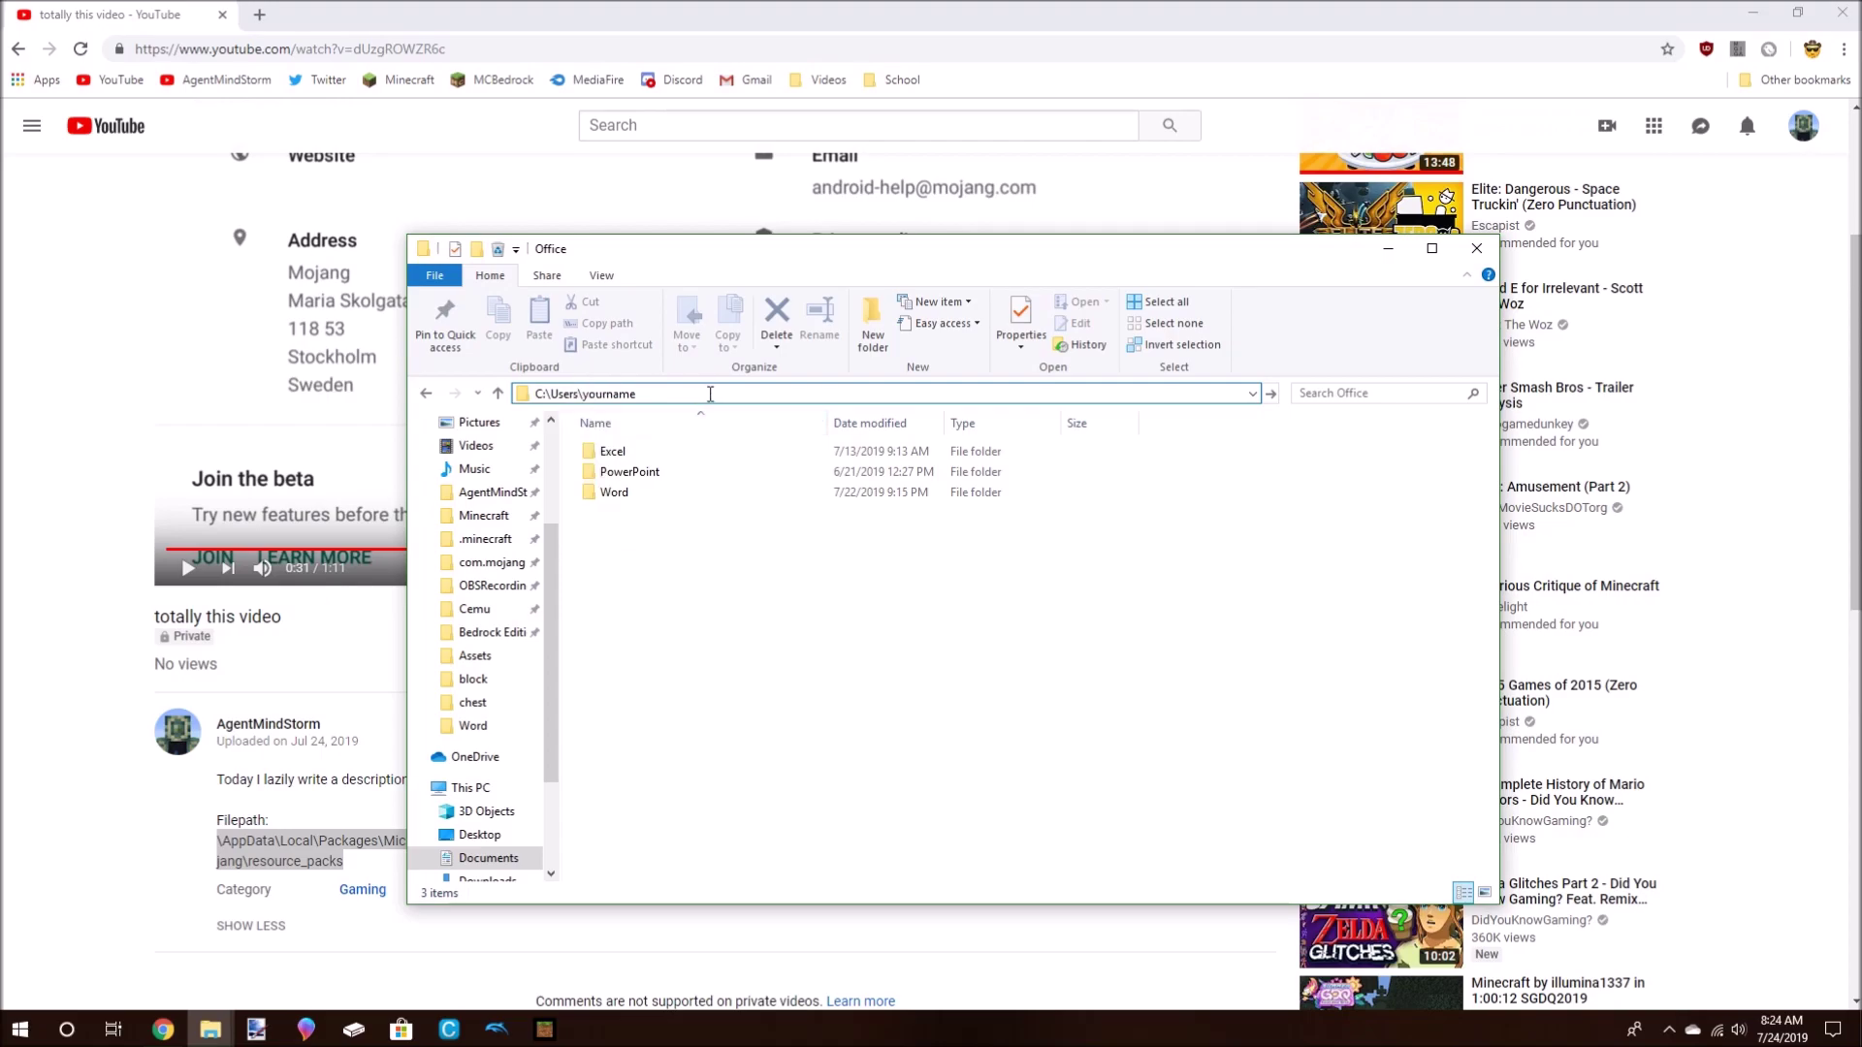
key(ctrl+v)
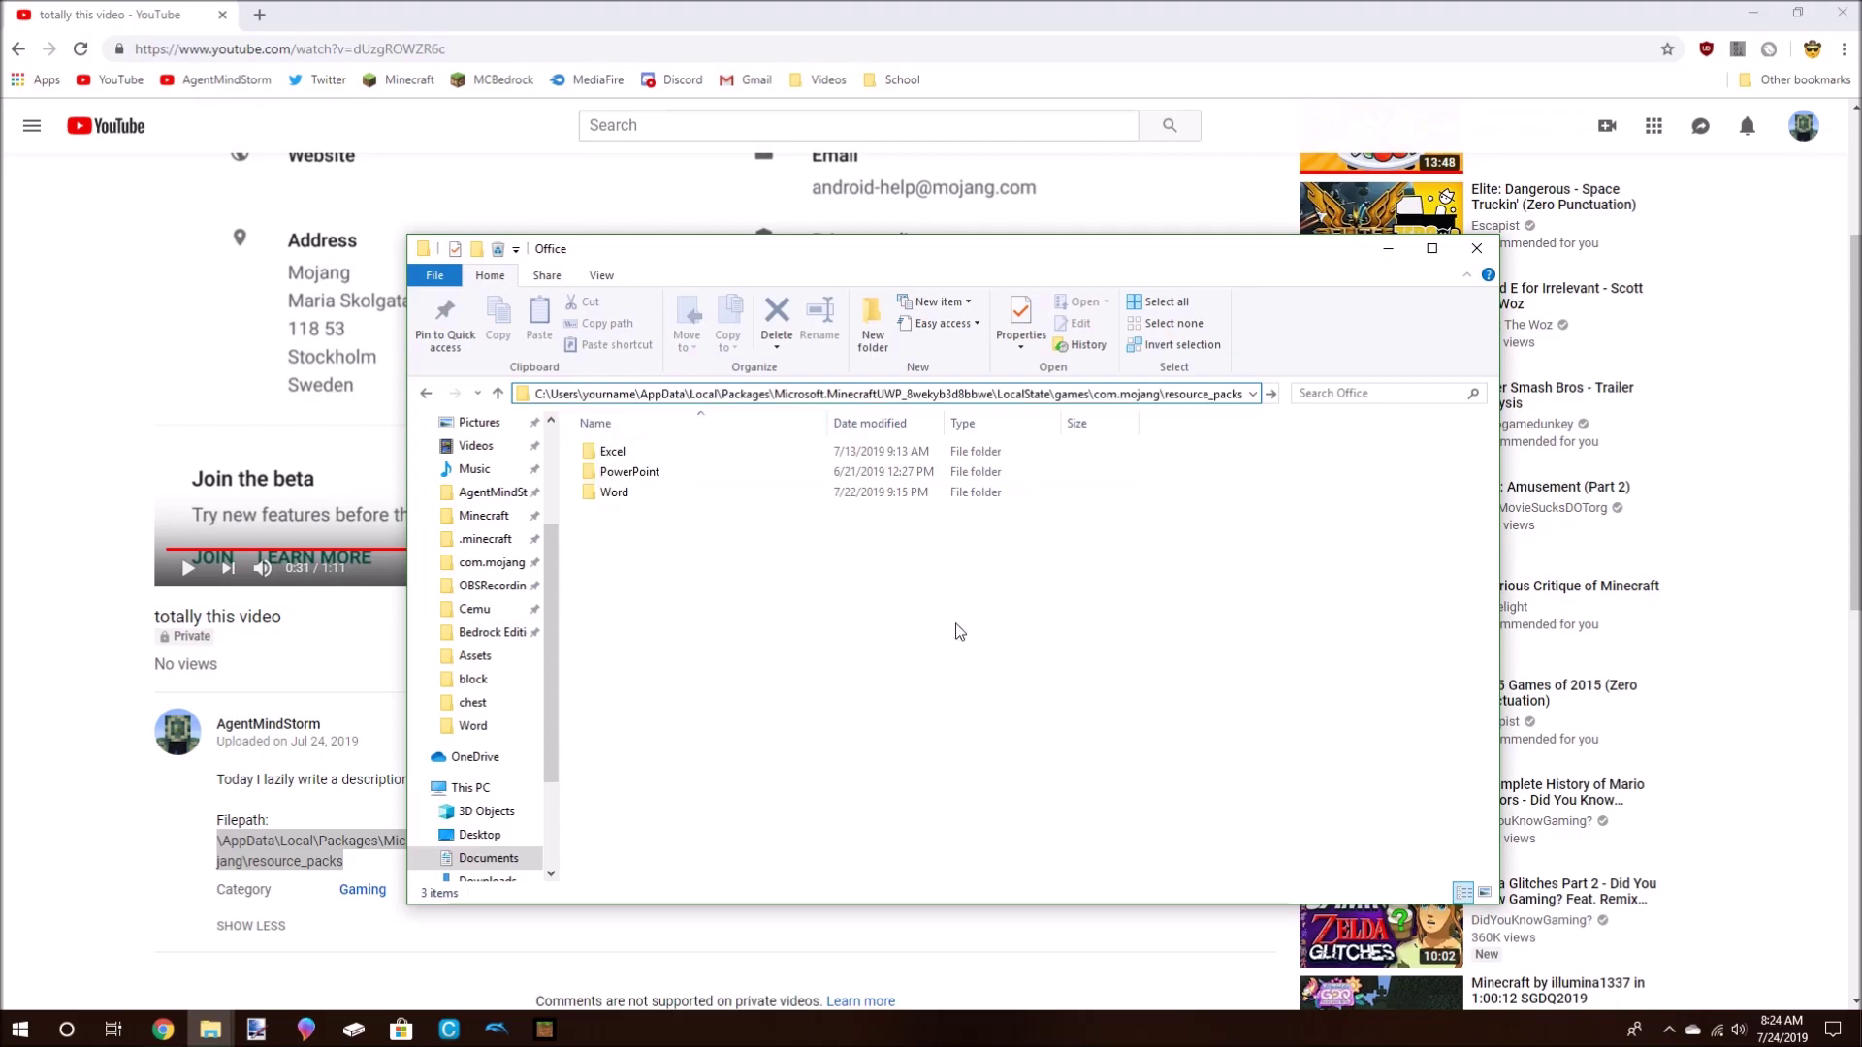
key(Return)
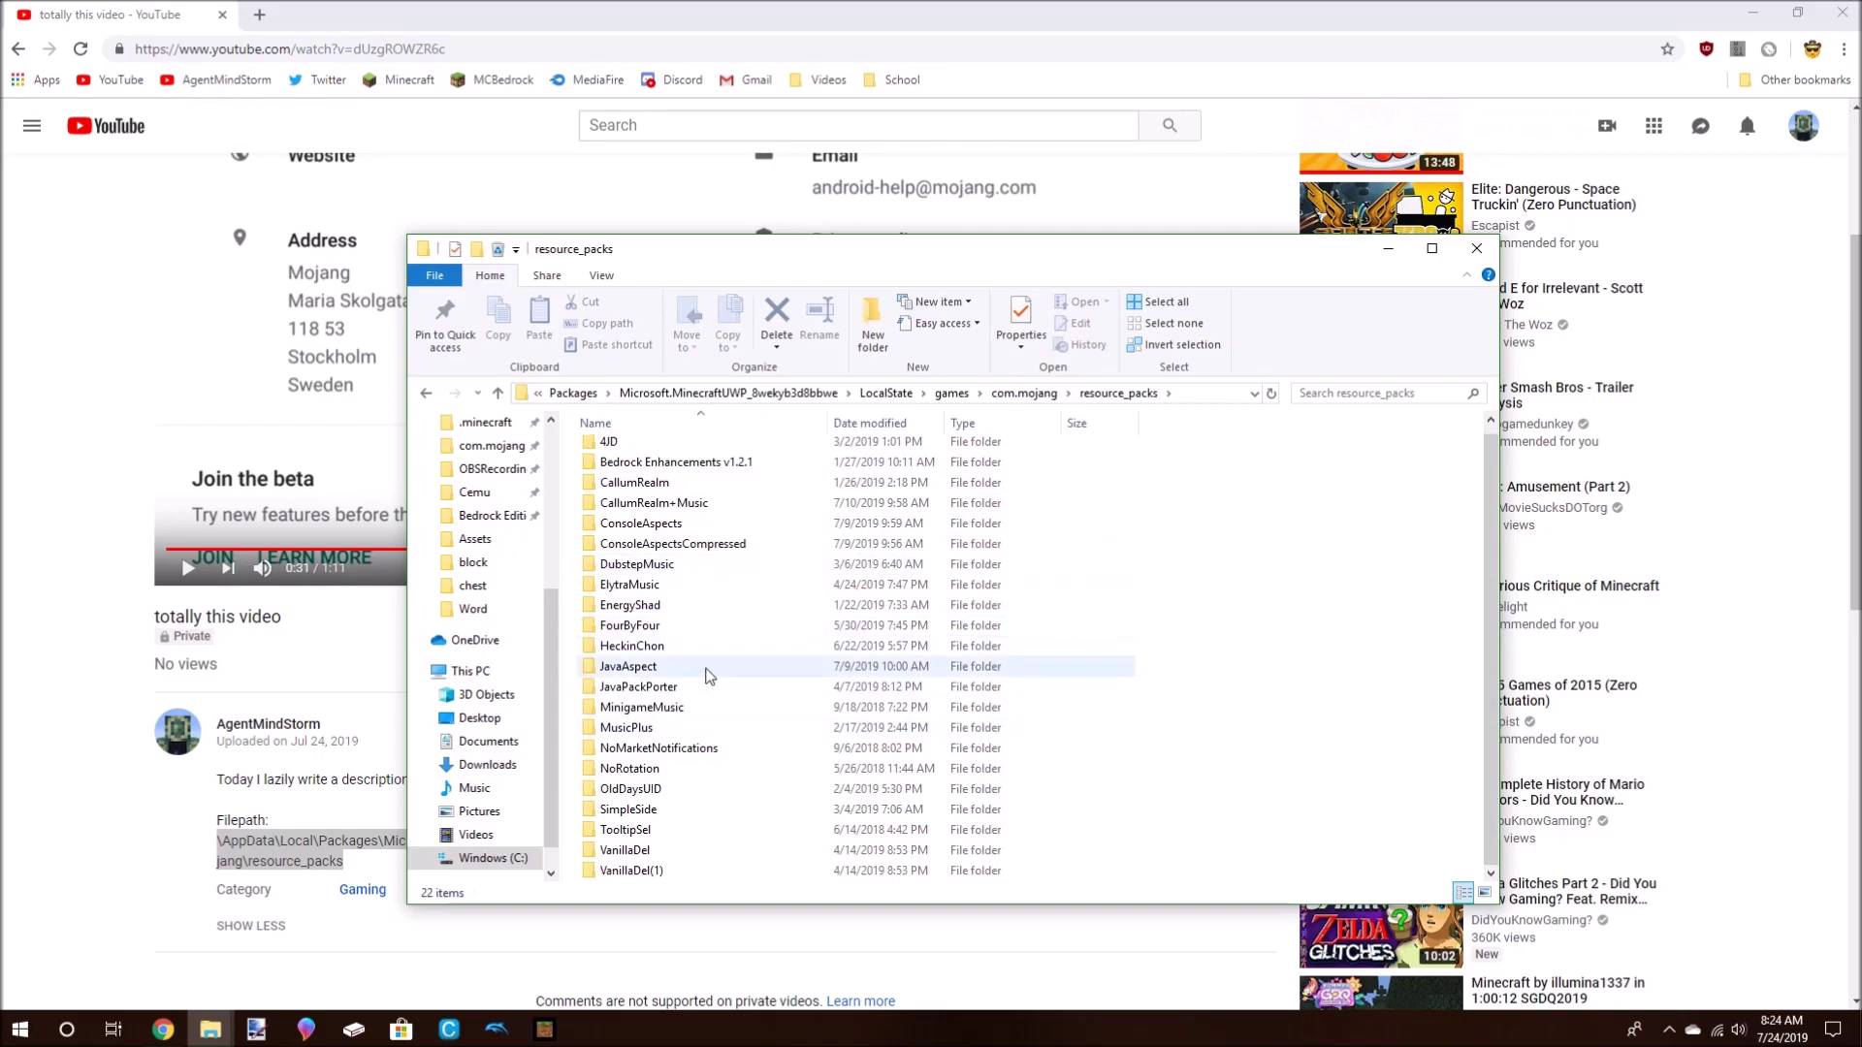
Move the Resource Pack folder from Downloads into the resource_packs folder.
mouse_move(211, 1030)
click(115, 931)
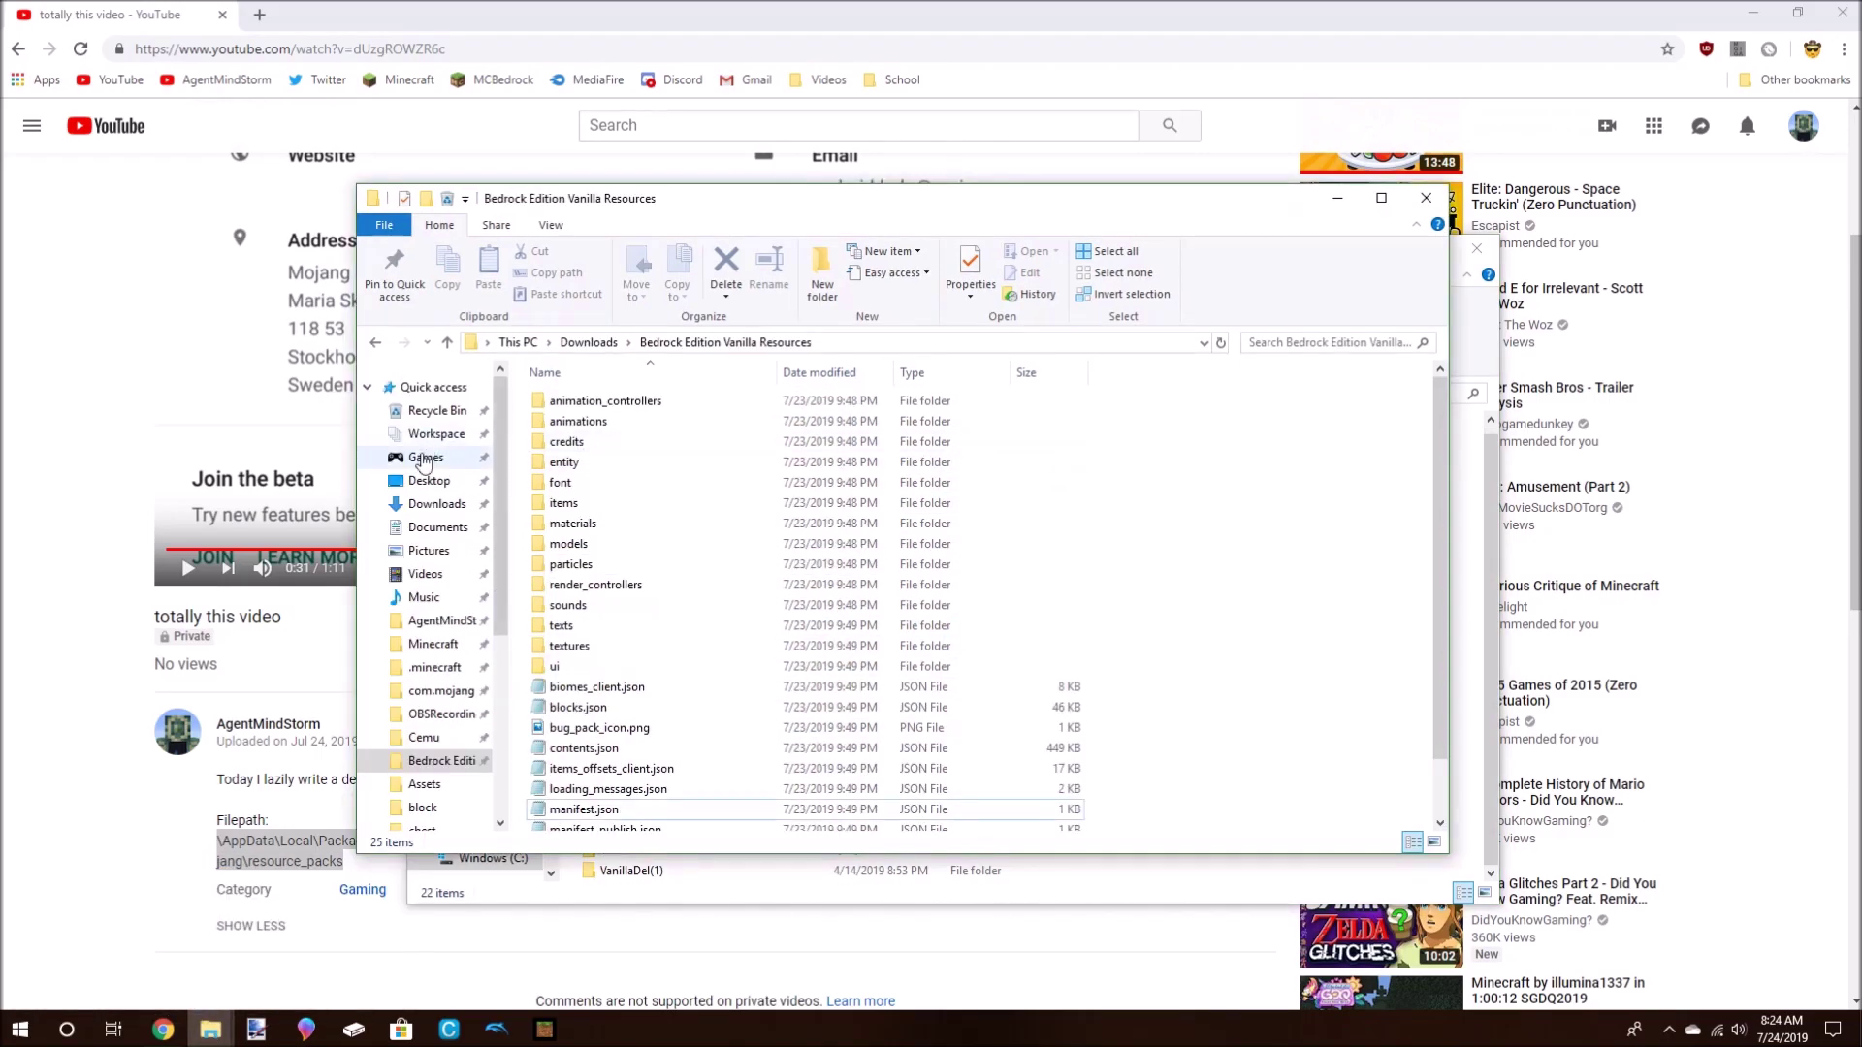
click(436, 503)
click(709, 457)
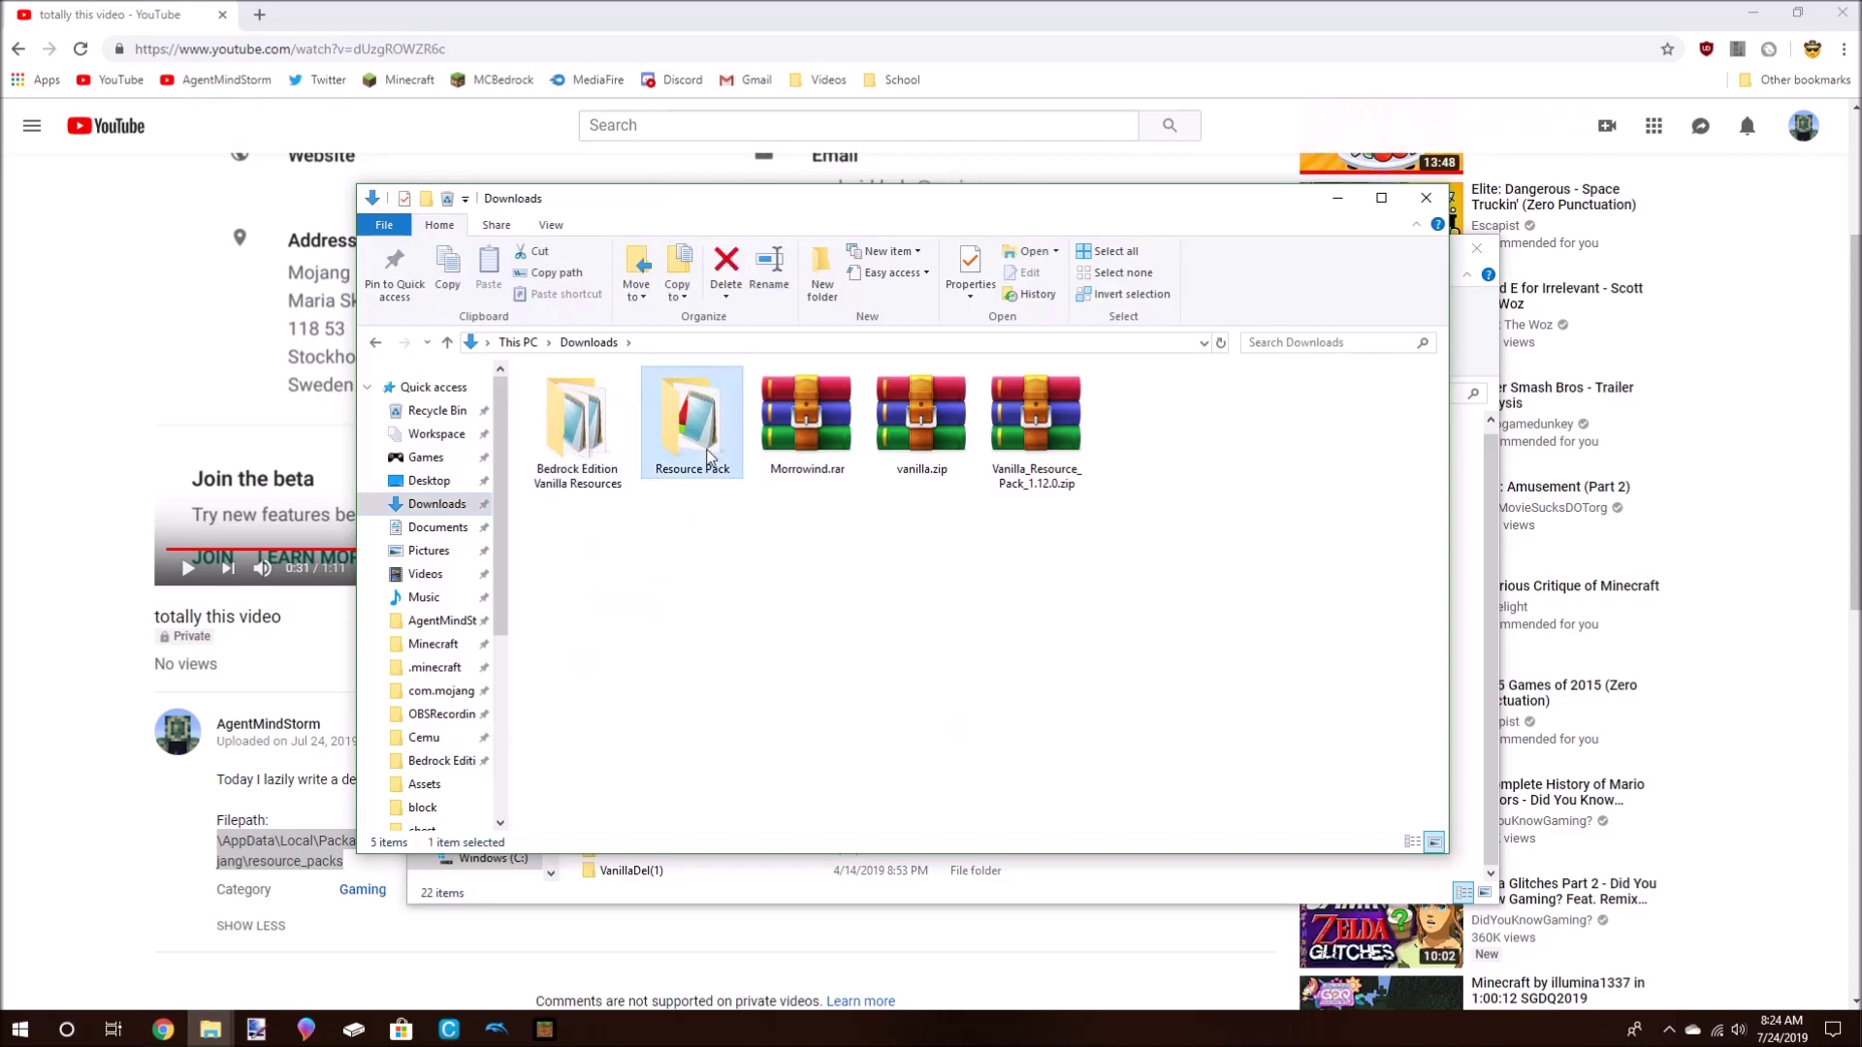
click(1490, 336)
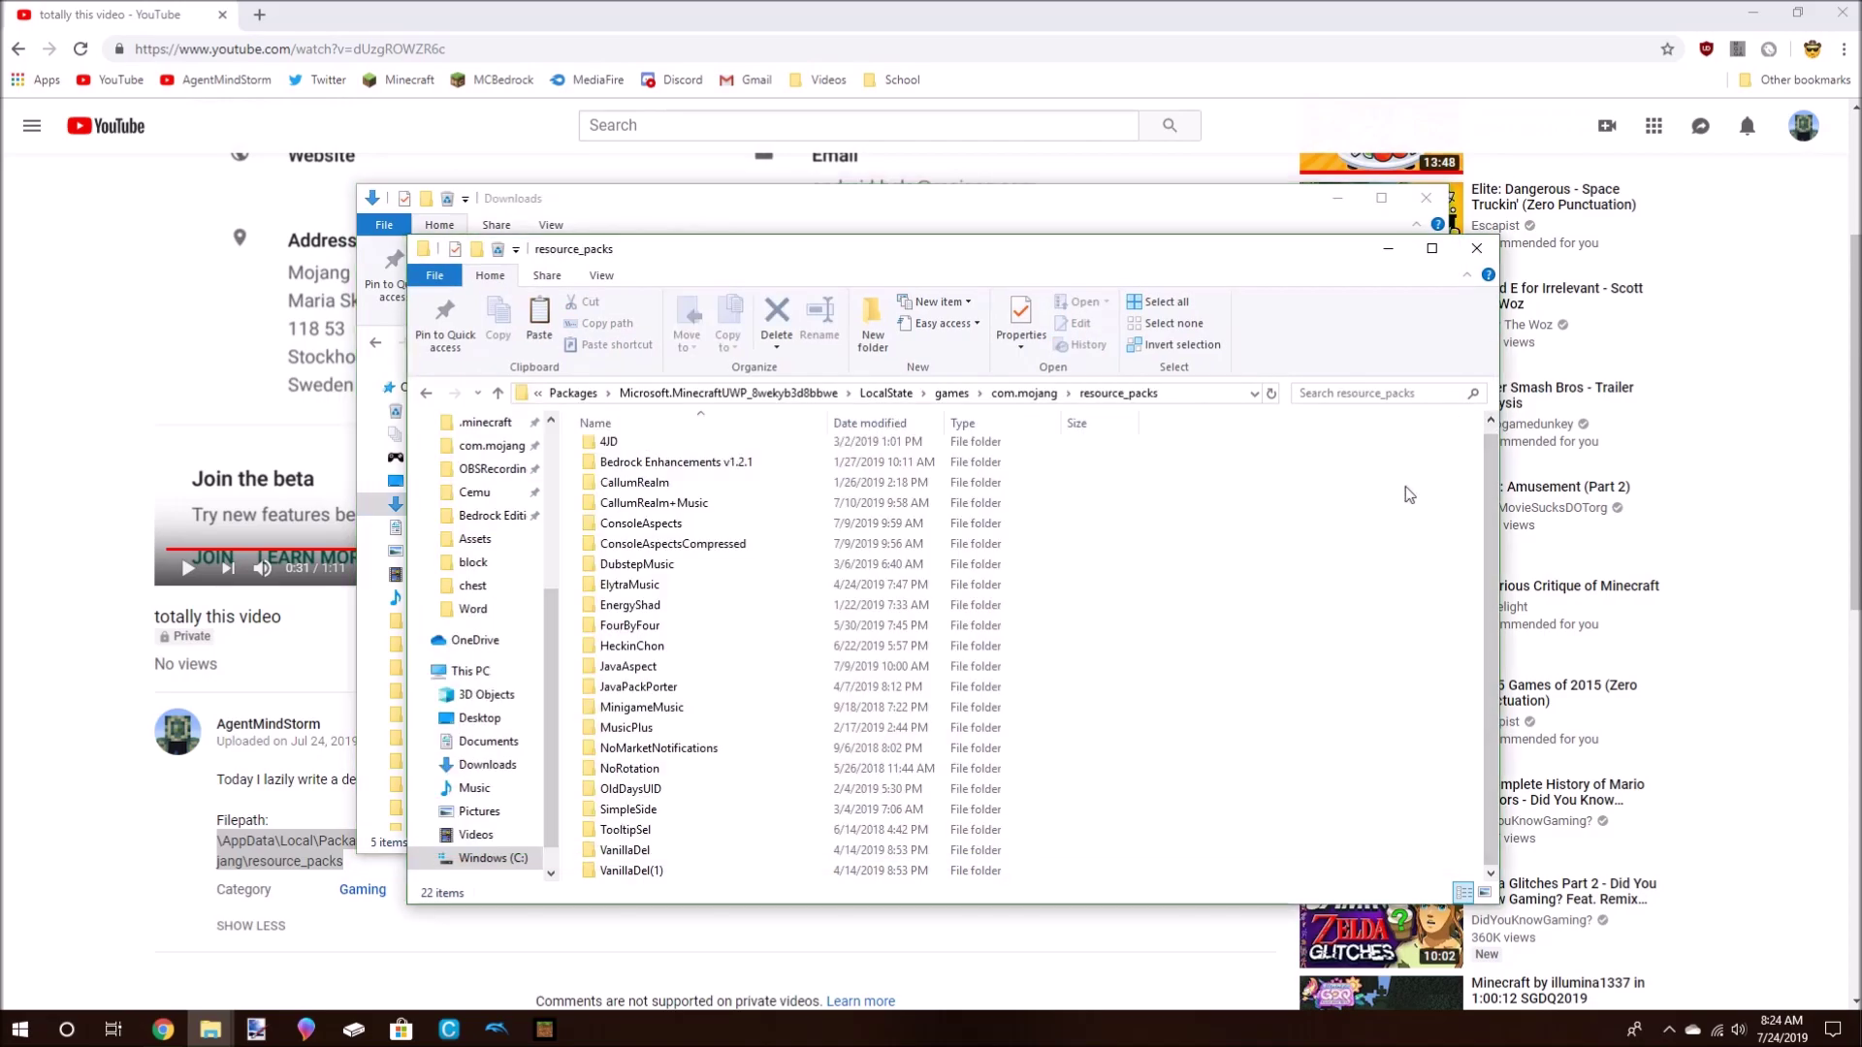
key(ctrl+v)
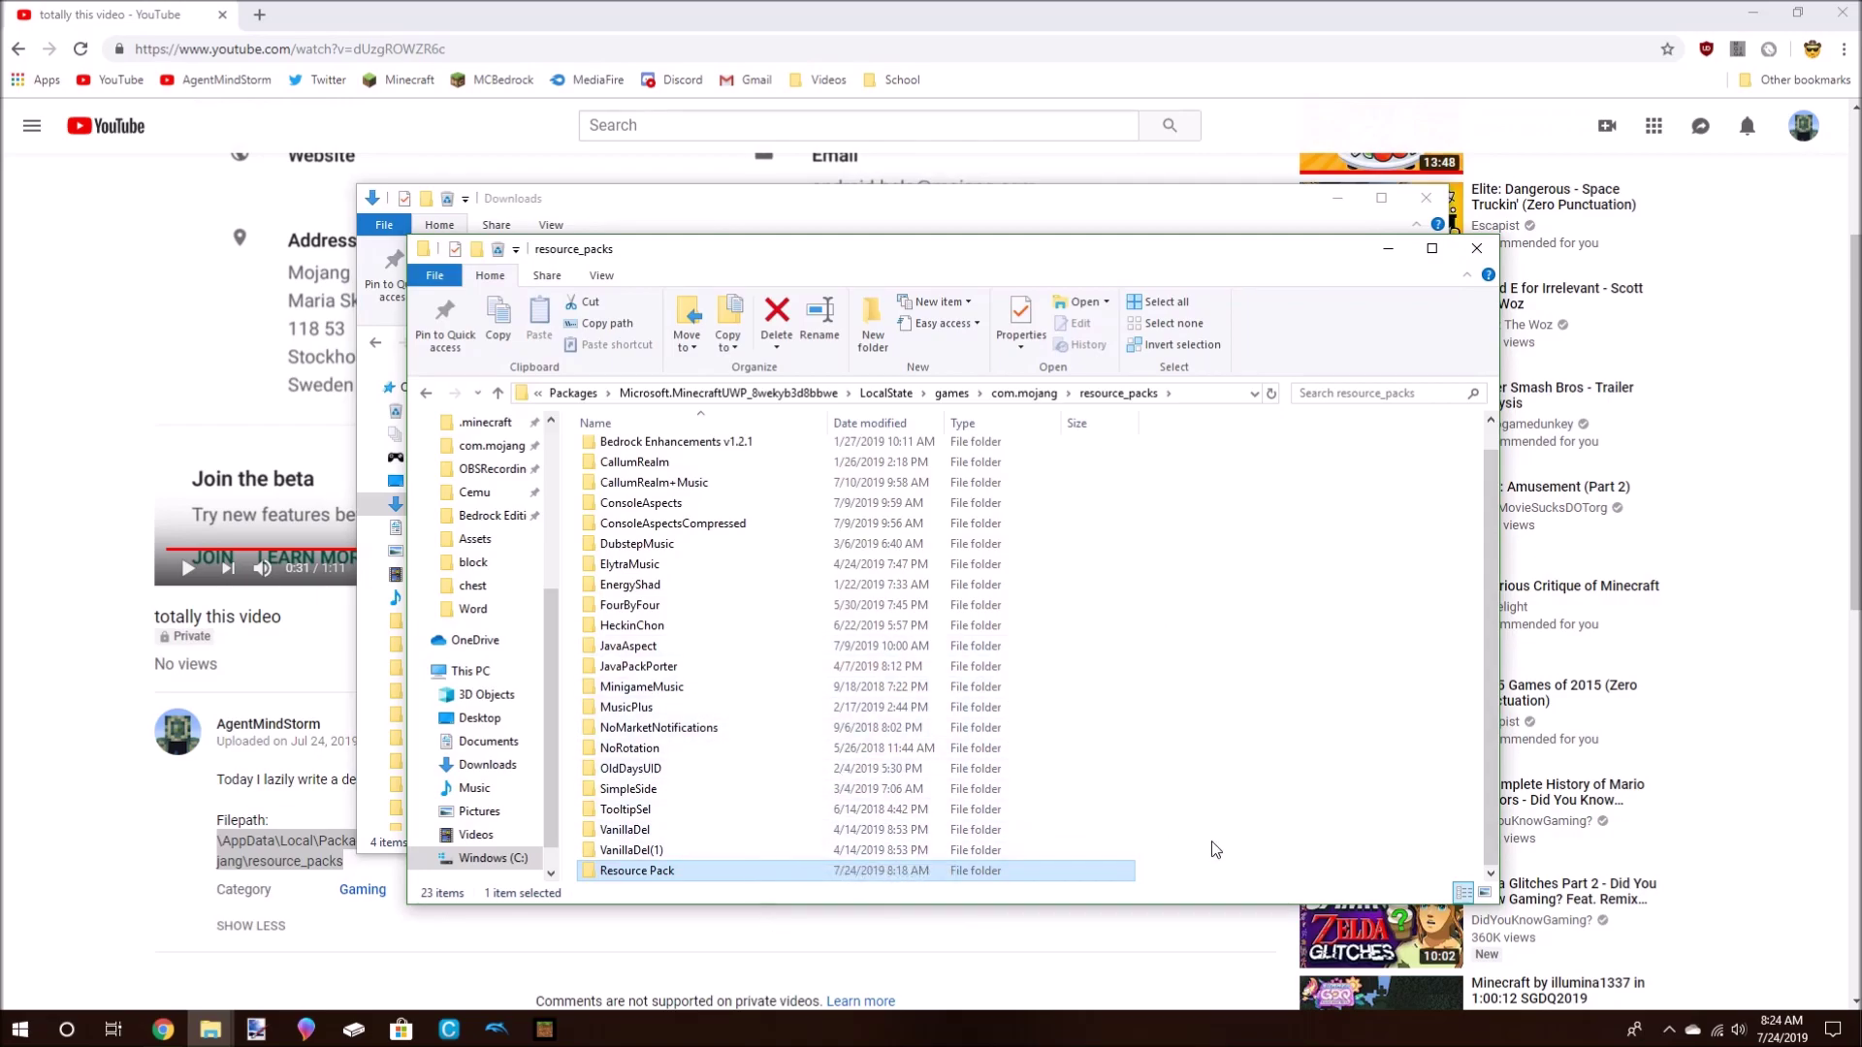
Pin Resource Pack to Quick access and open it from there.
right_click(1076, 872)
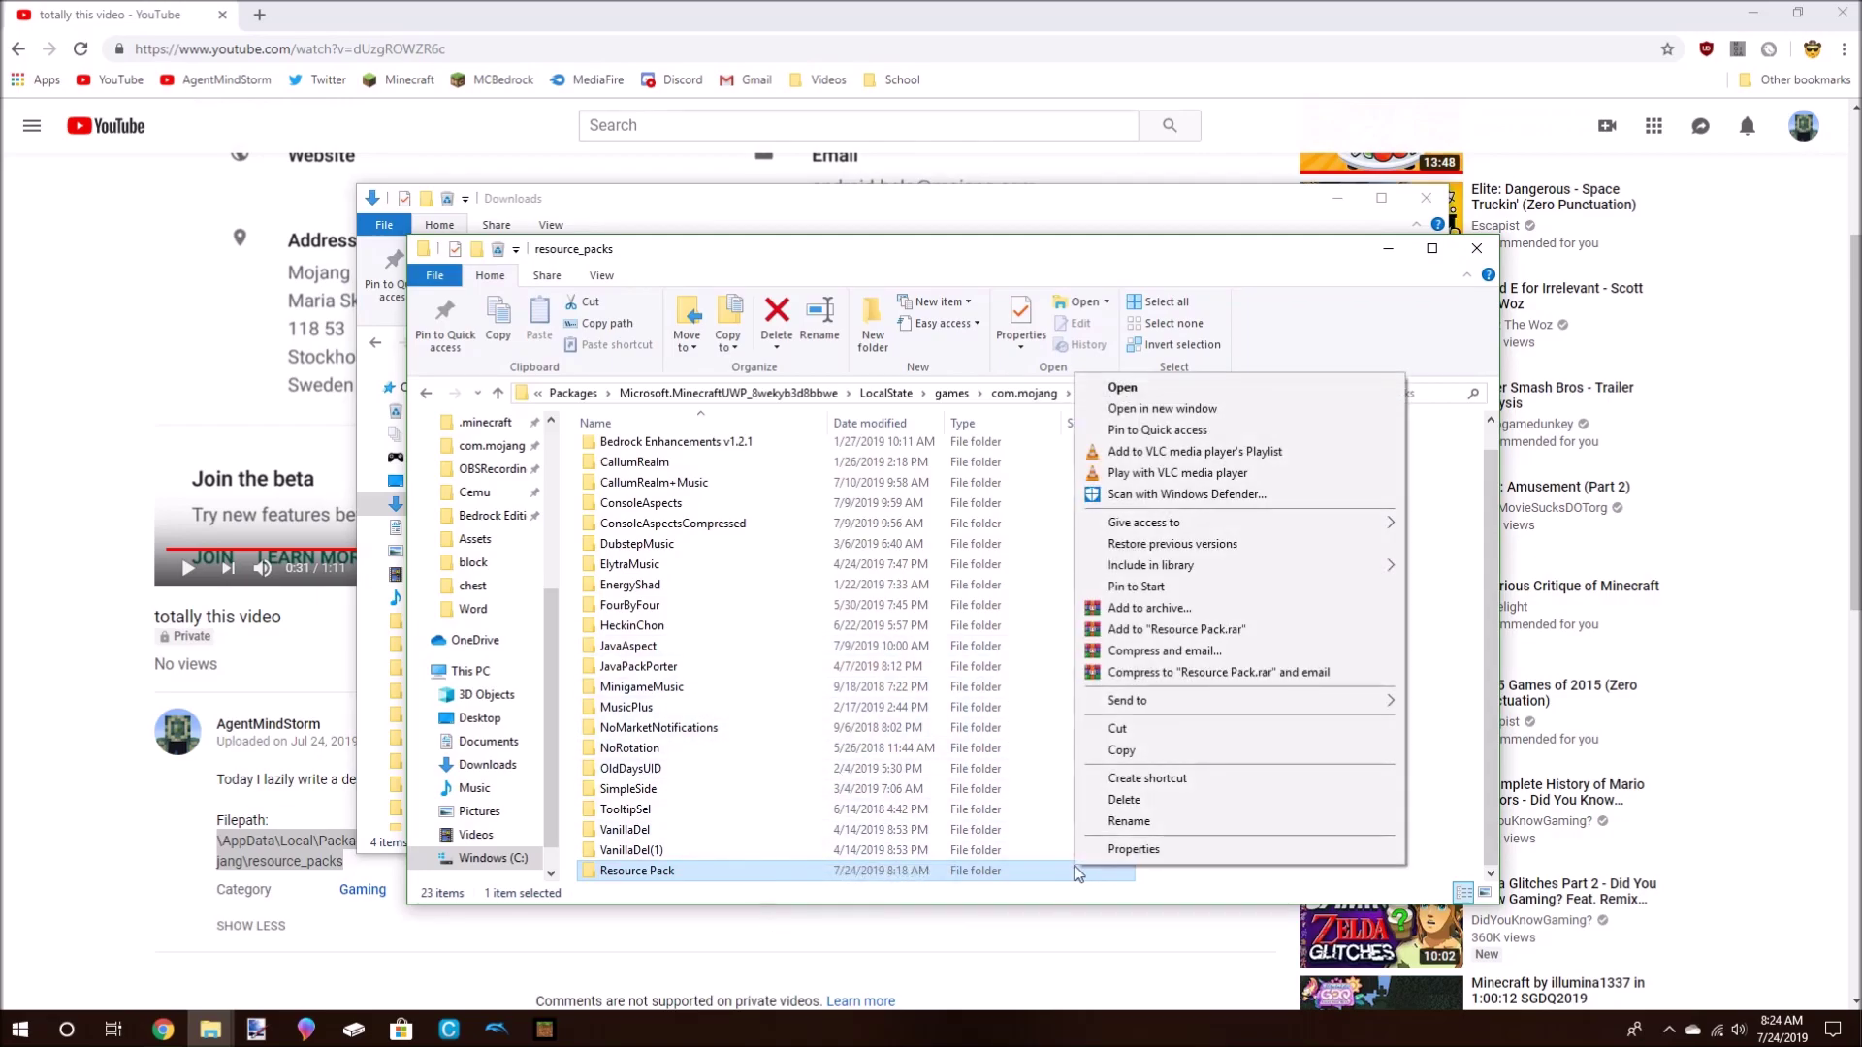
click(1178, 436)
click(488, 541)
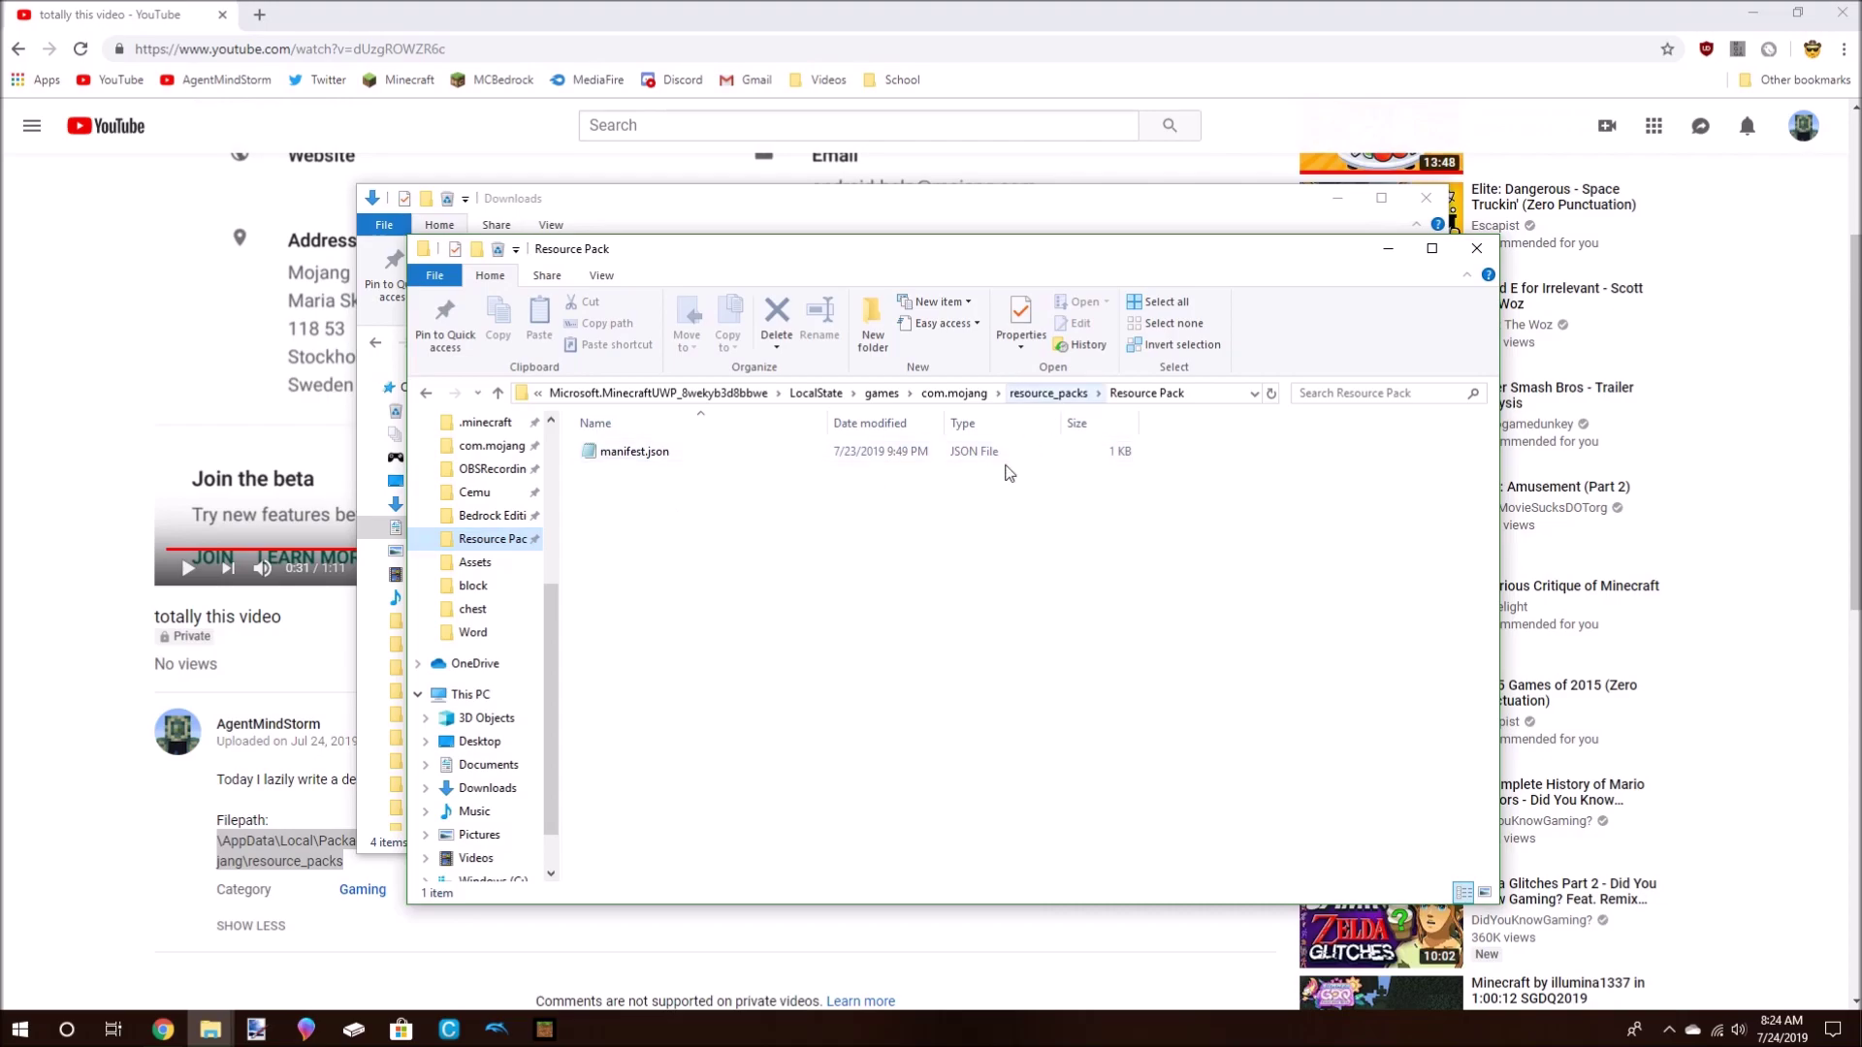
Open manifest.json in Notepad, setting Notepad to always open .json files.
key(Up)
key(Down)
key(Up)
key(Down)
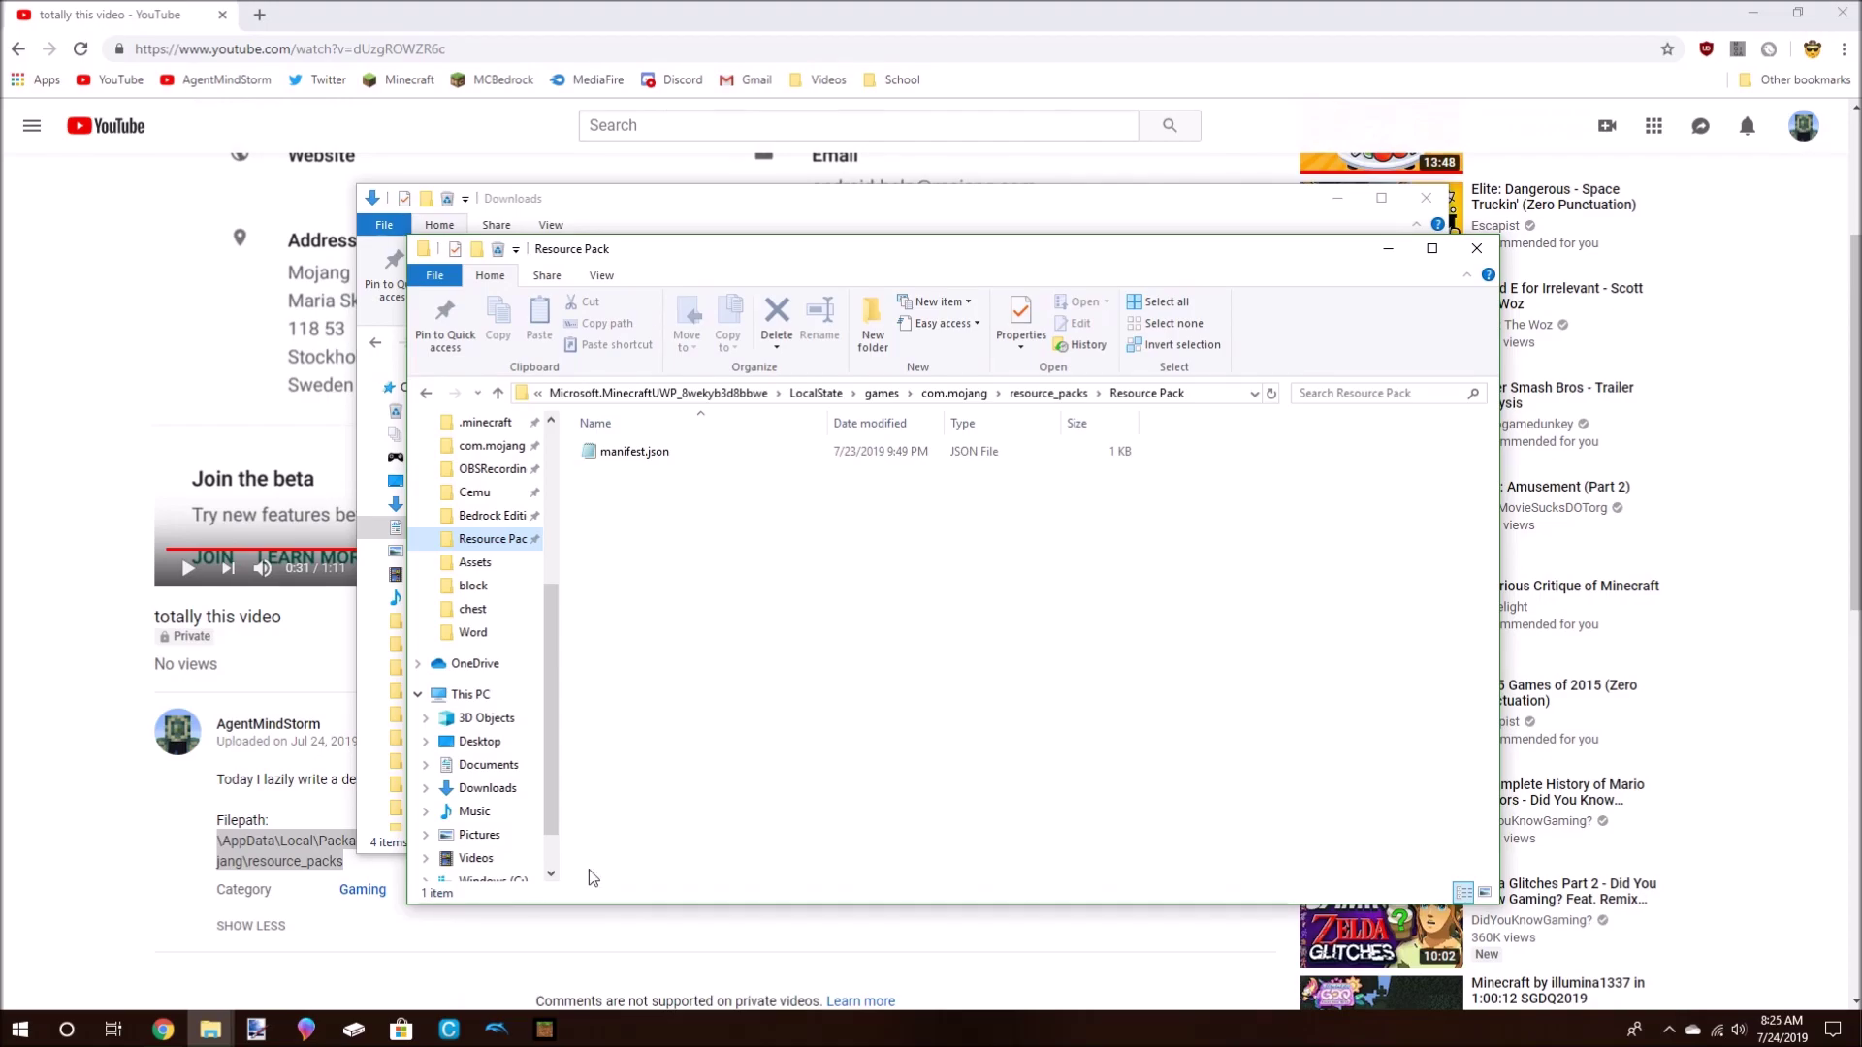
click(691, 452)
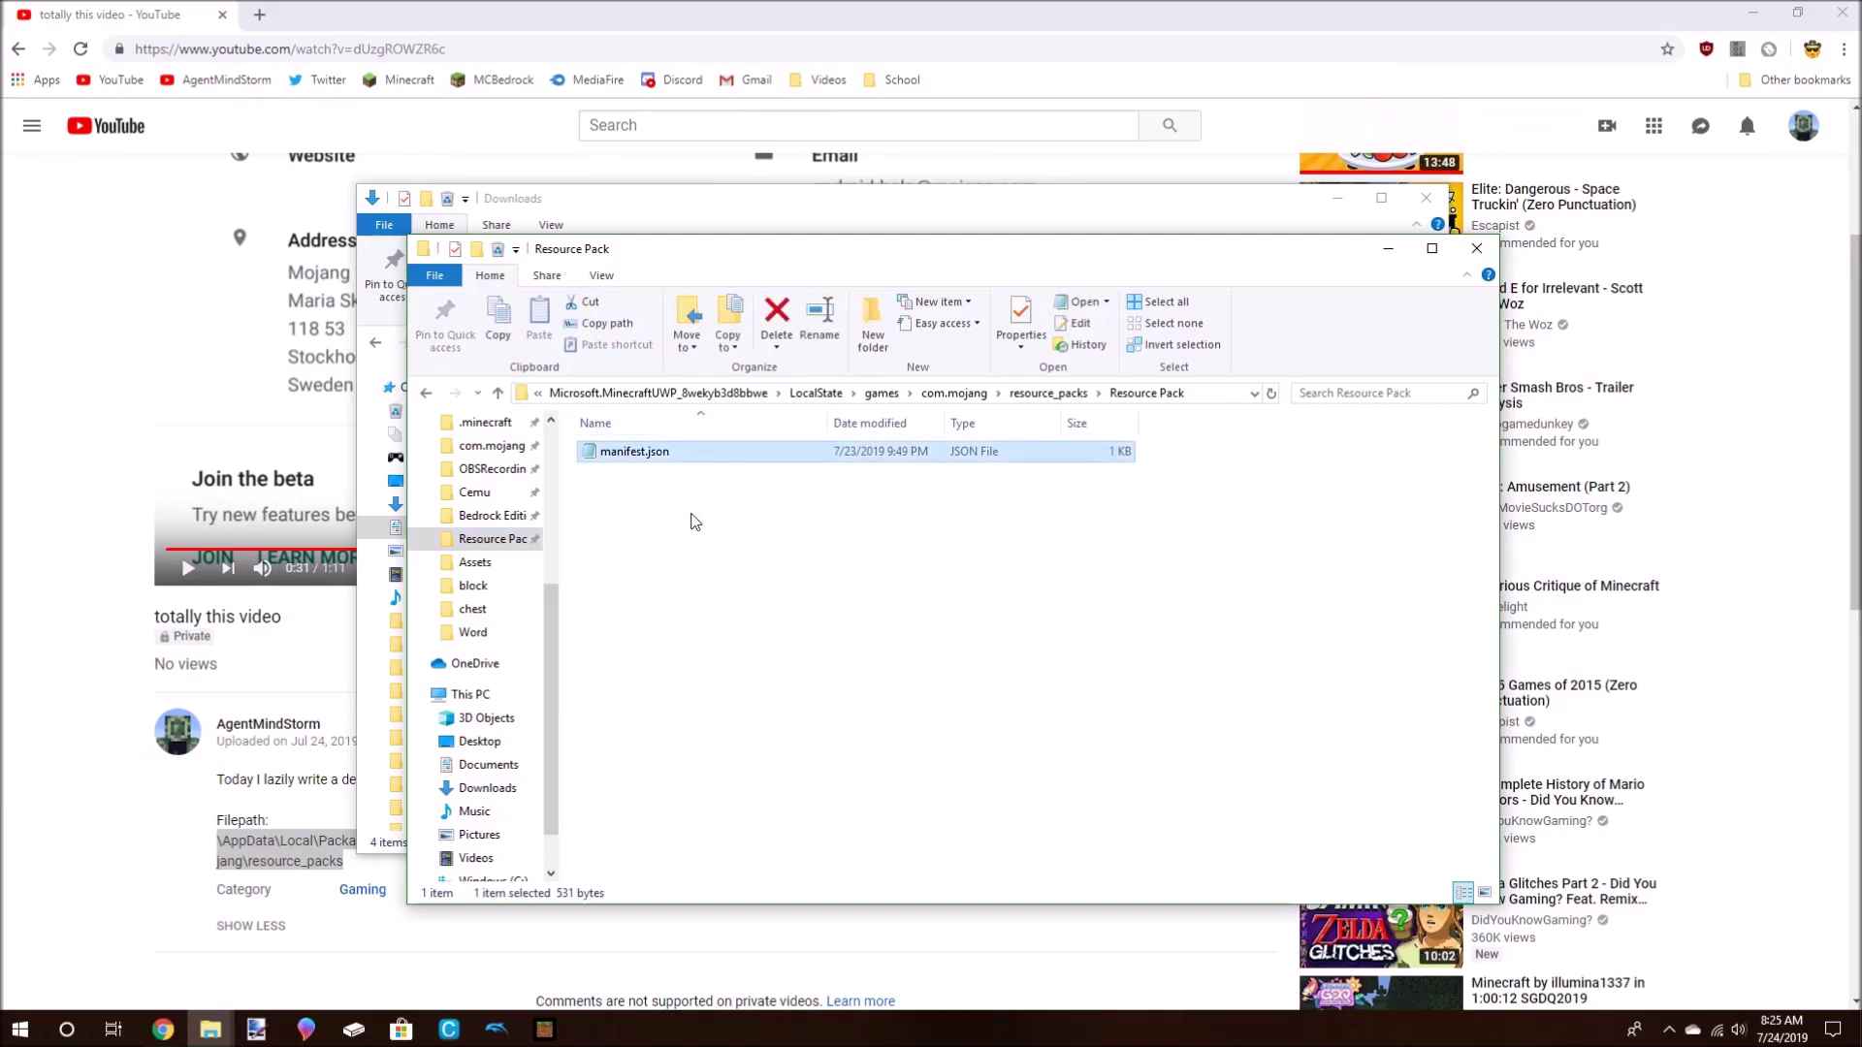
right_click(740, 456)
click(785, 600)
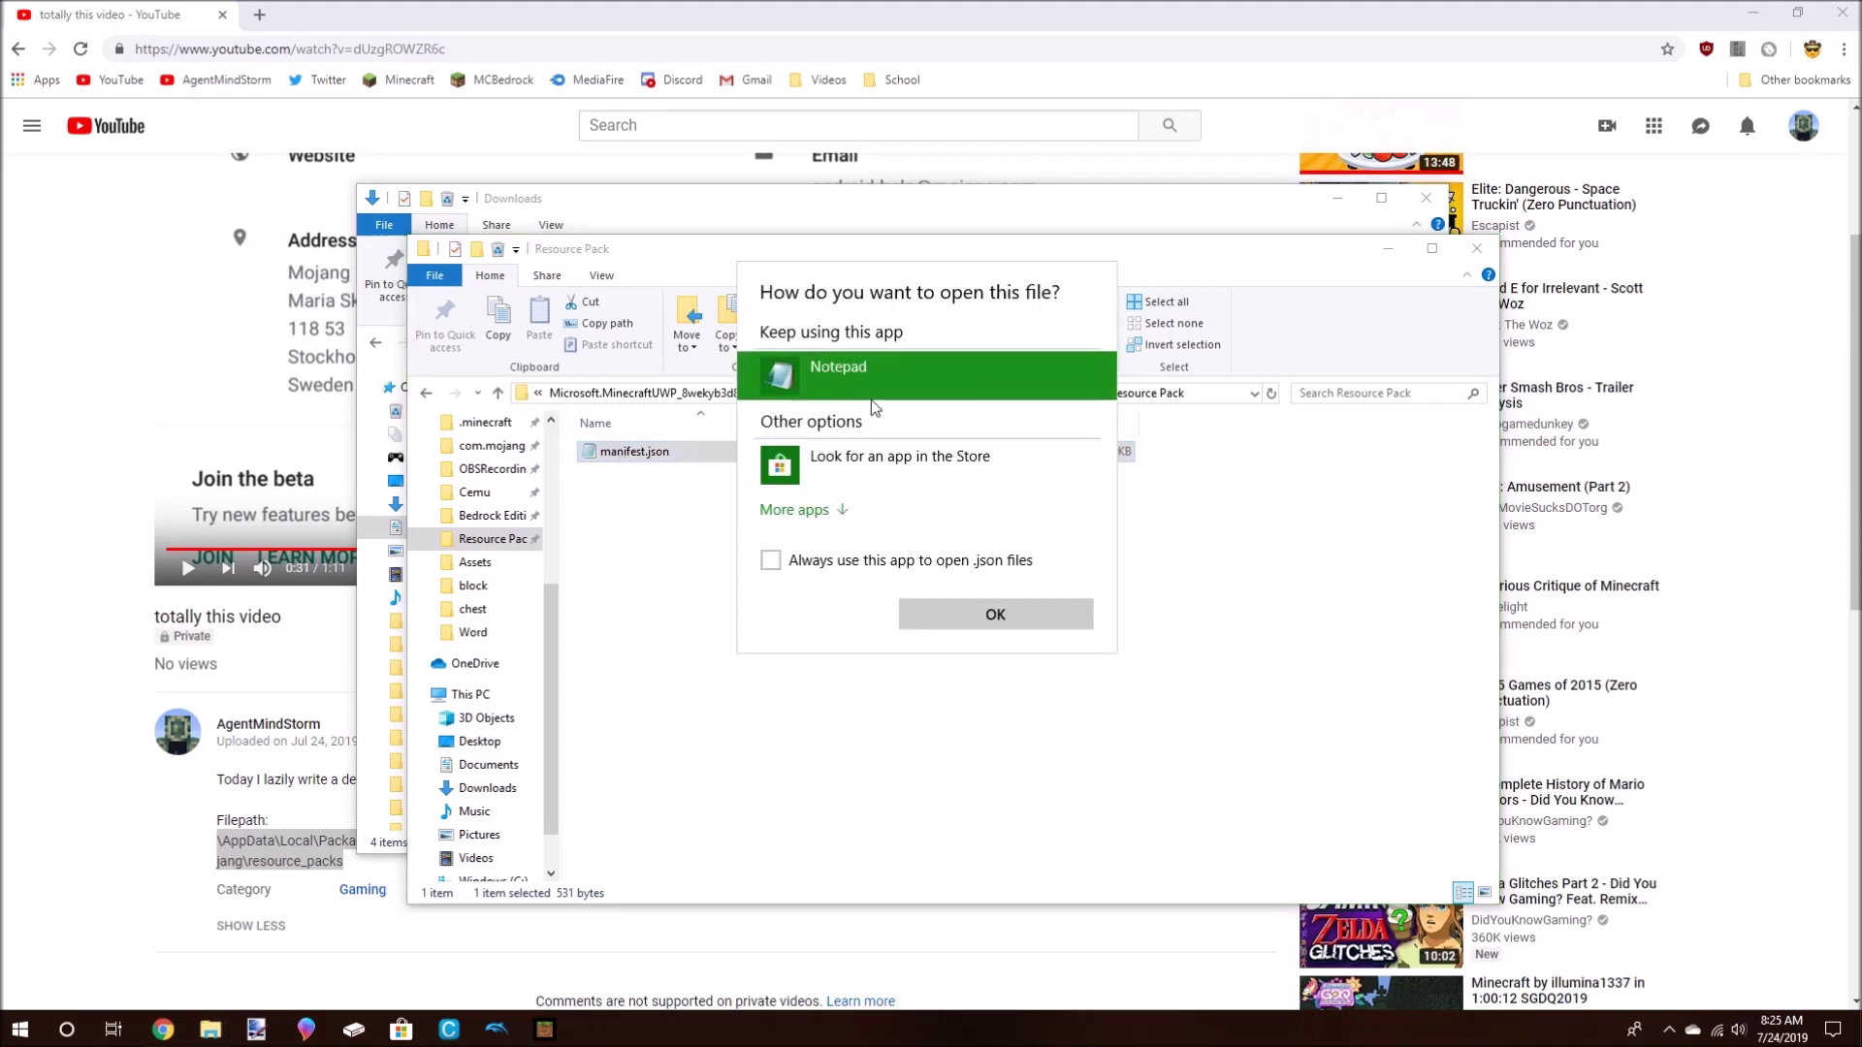
click(803, 509)
scroll(868, 583, down, 3)
scroll(868, 583, up, 3)
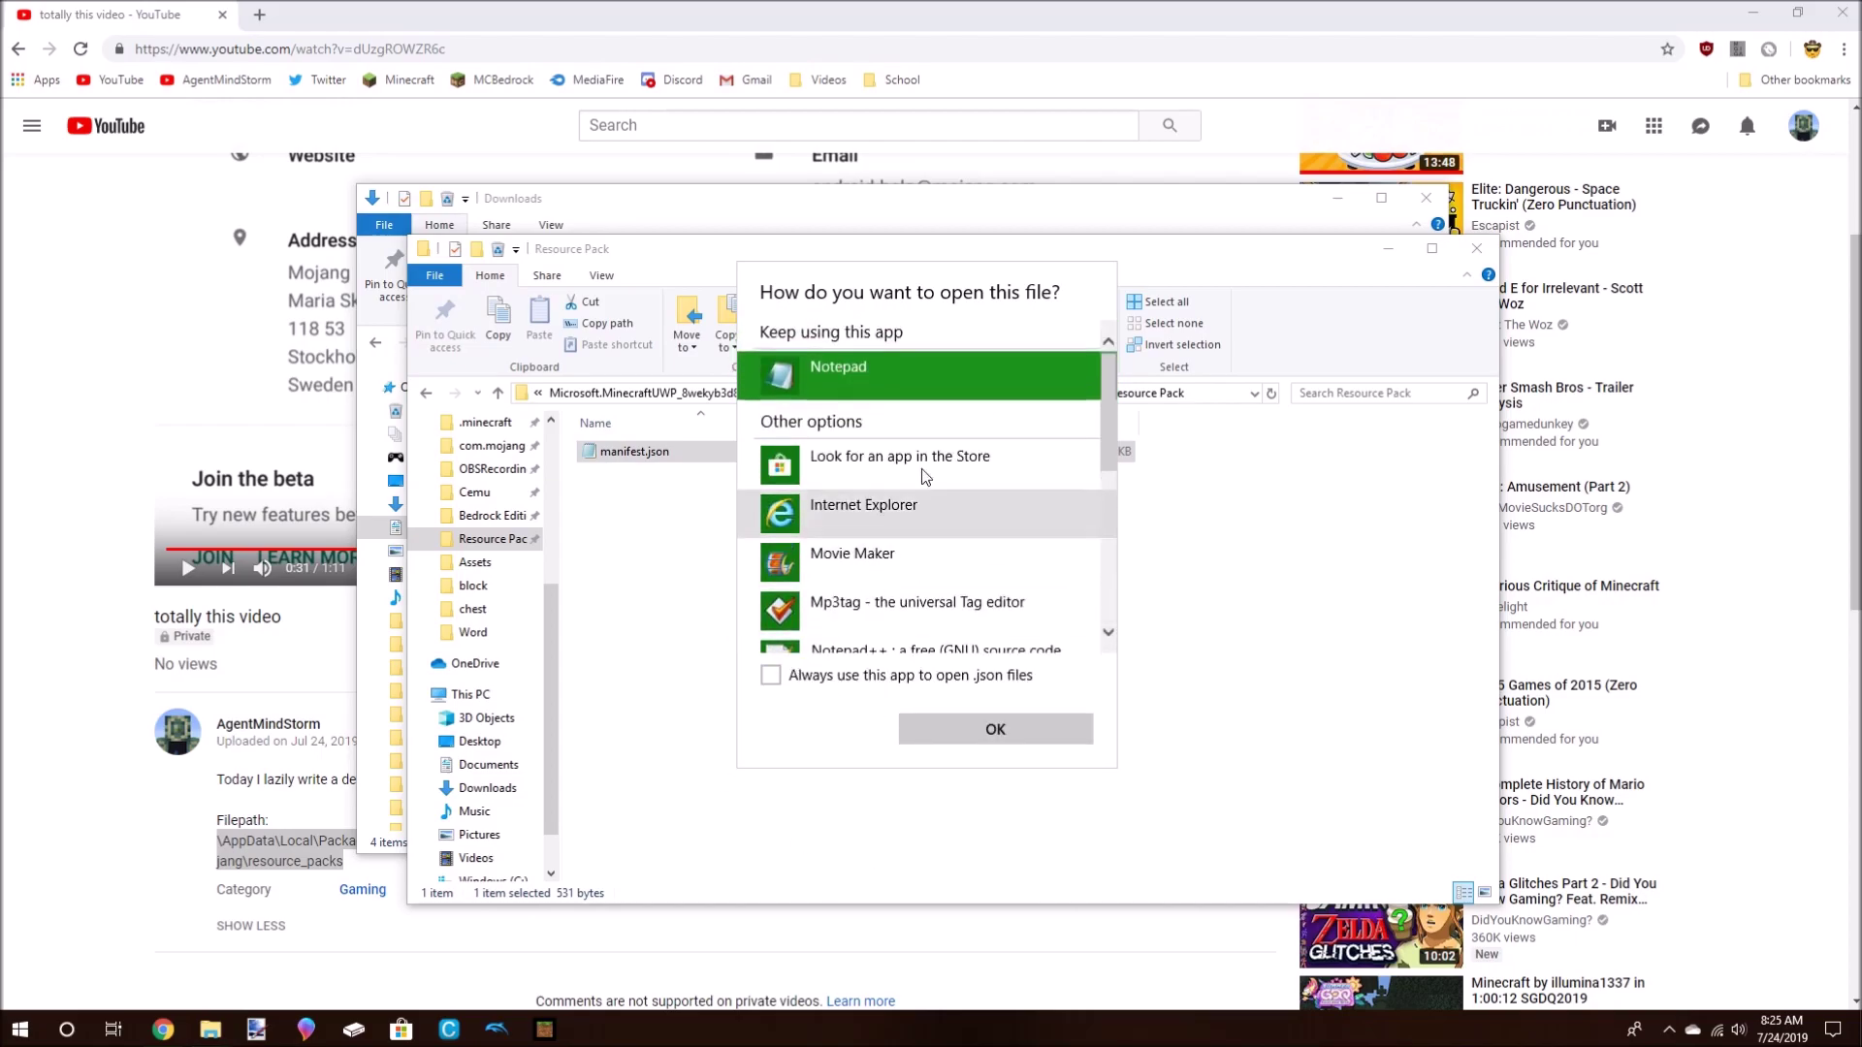
click(854, 679)
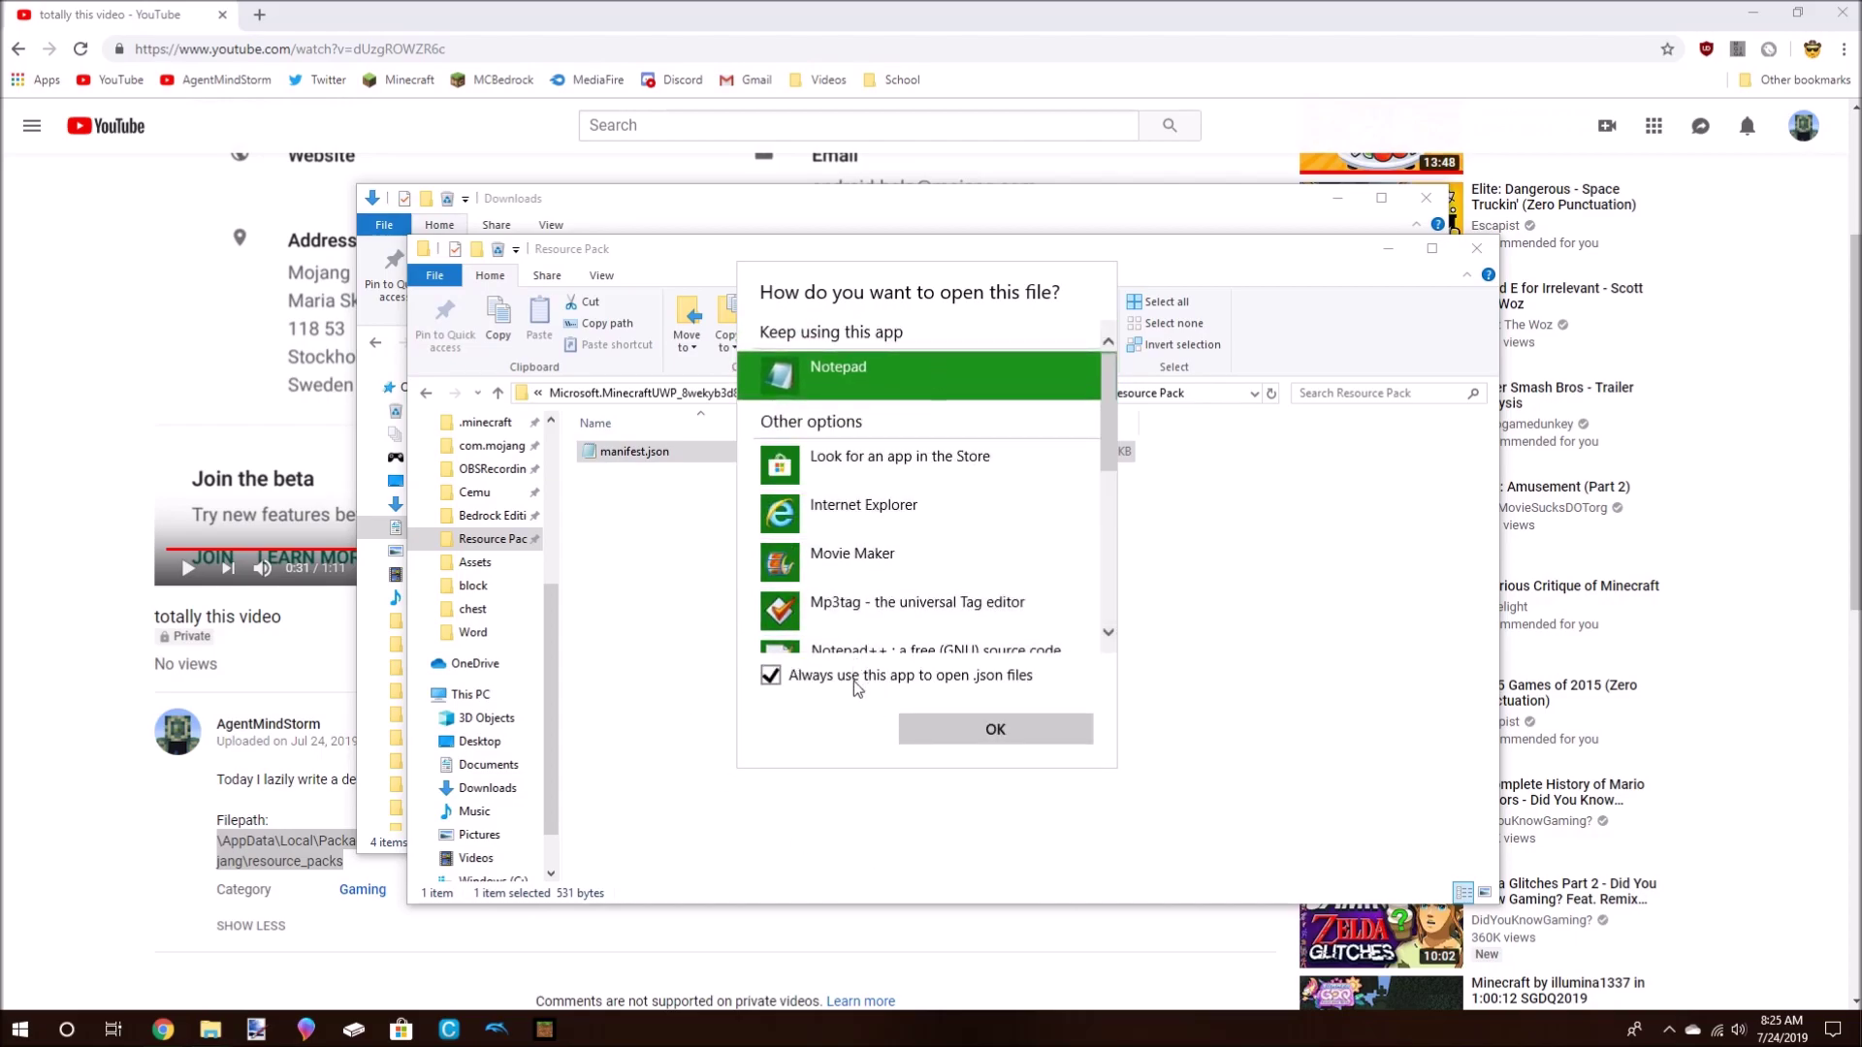
click(1012, 729)
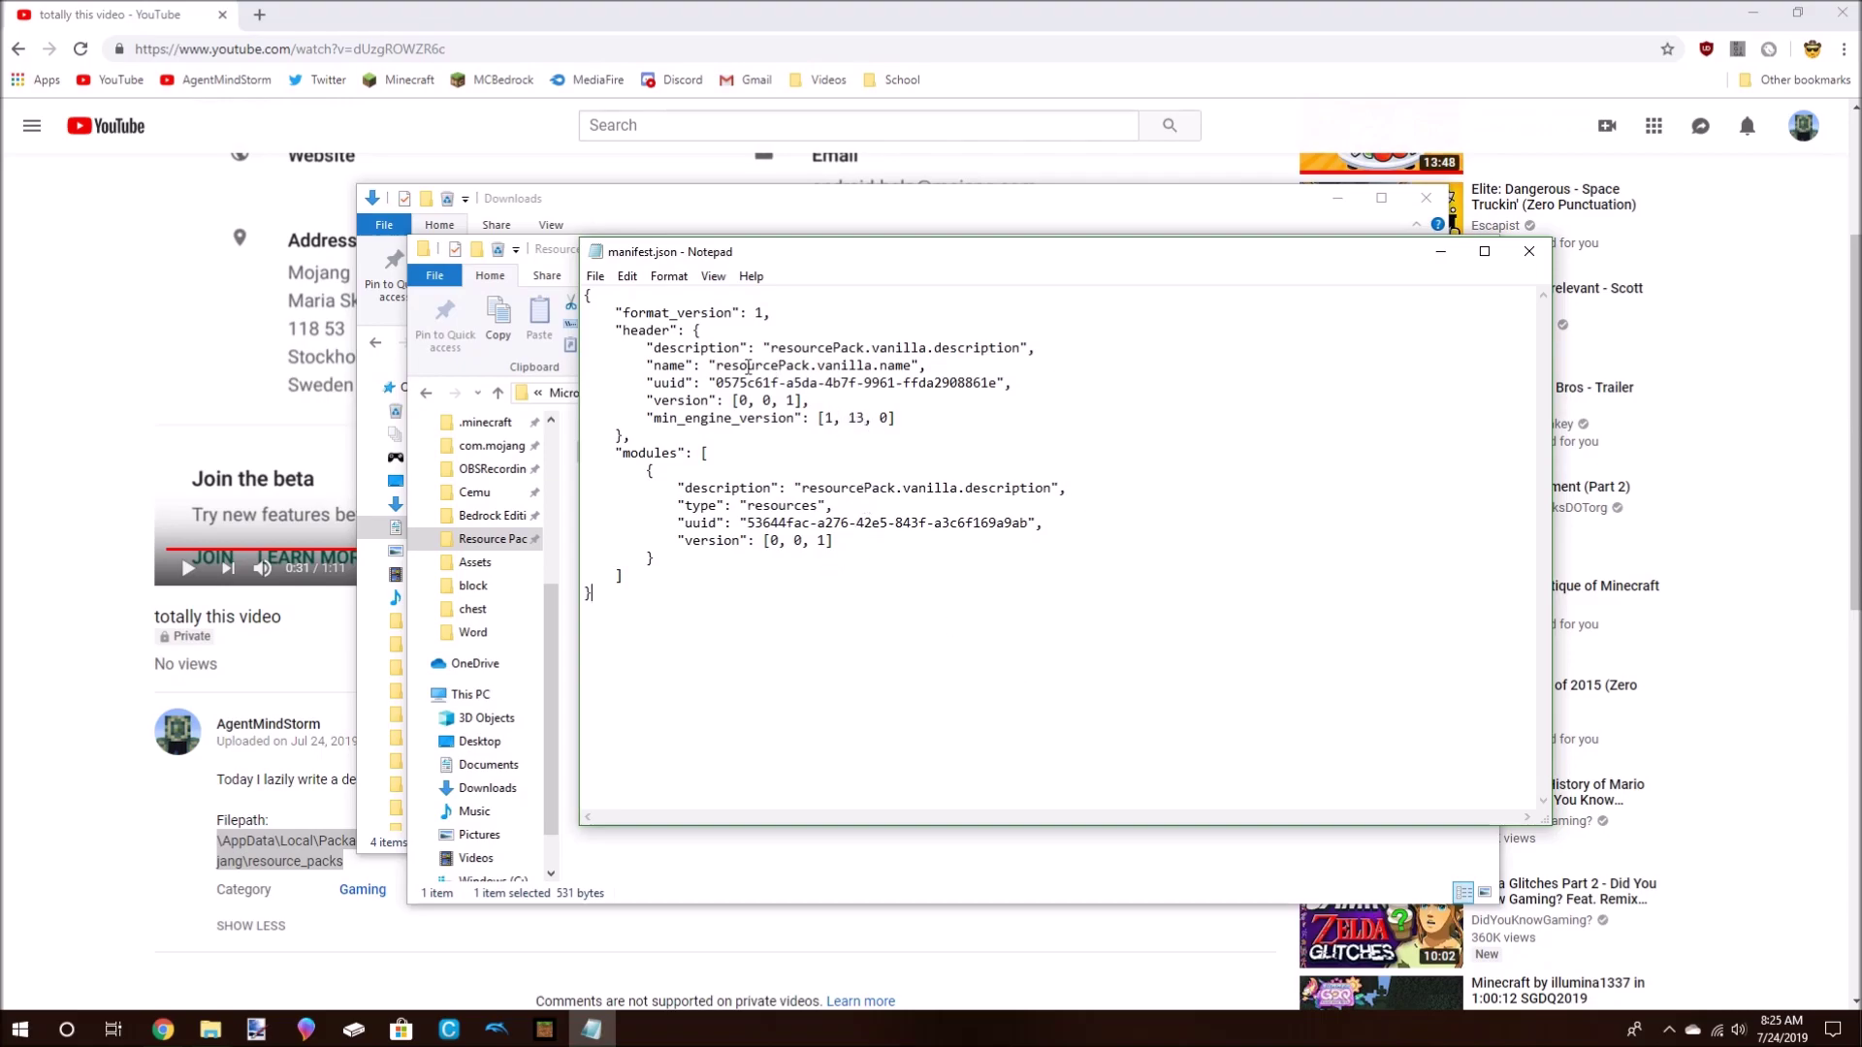
Change the pack name to 'Video Resource Pack' and header description to 'The description of this pack.'.
drag(717, 365, 917, 366)
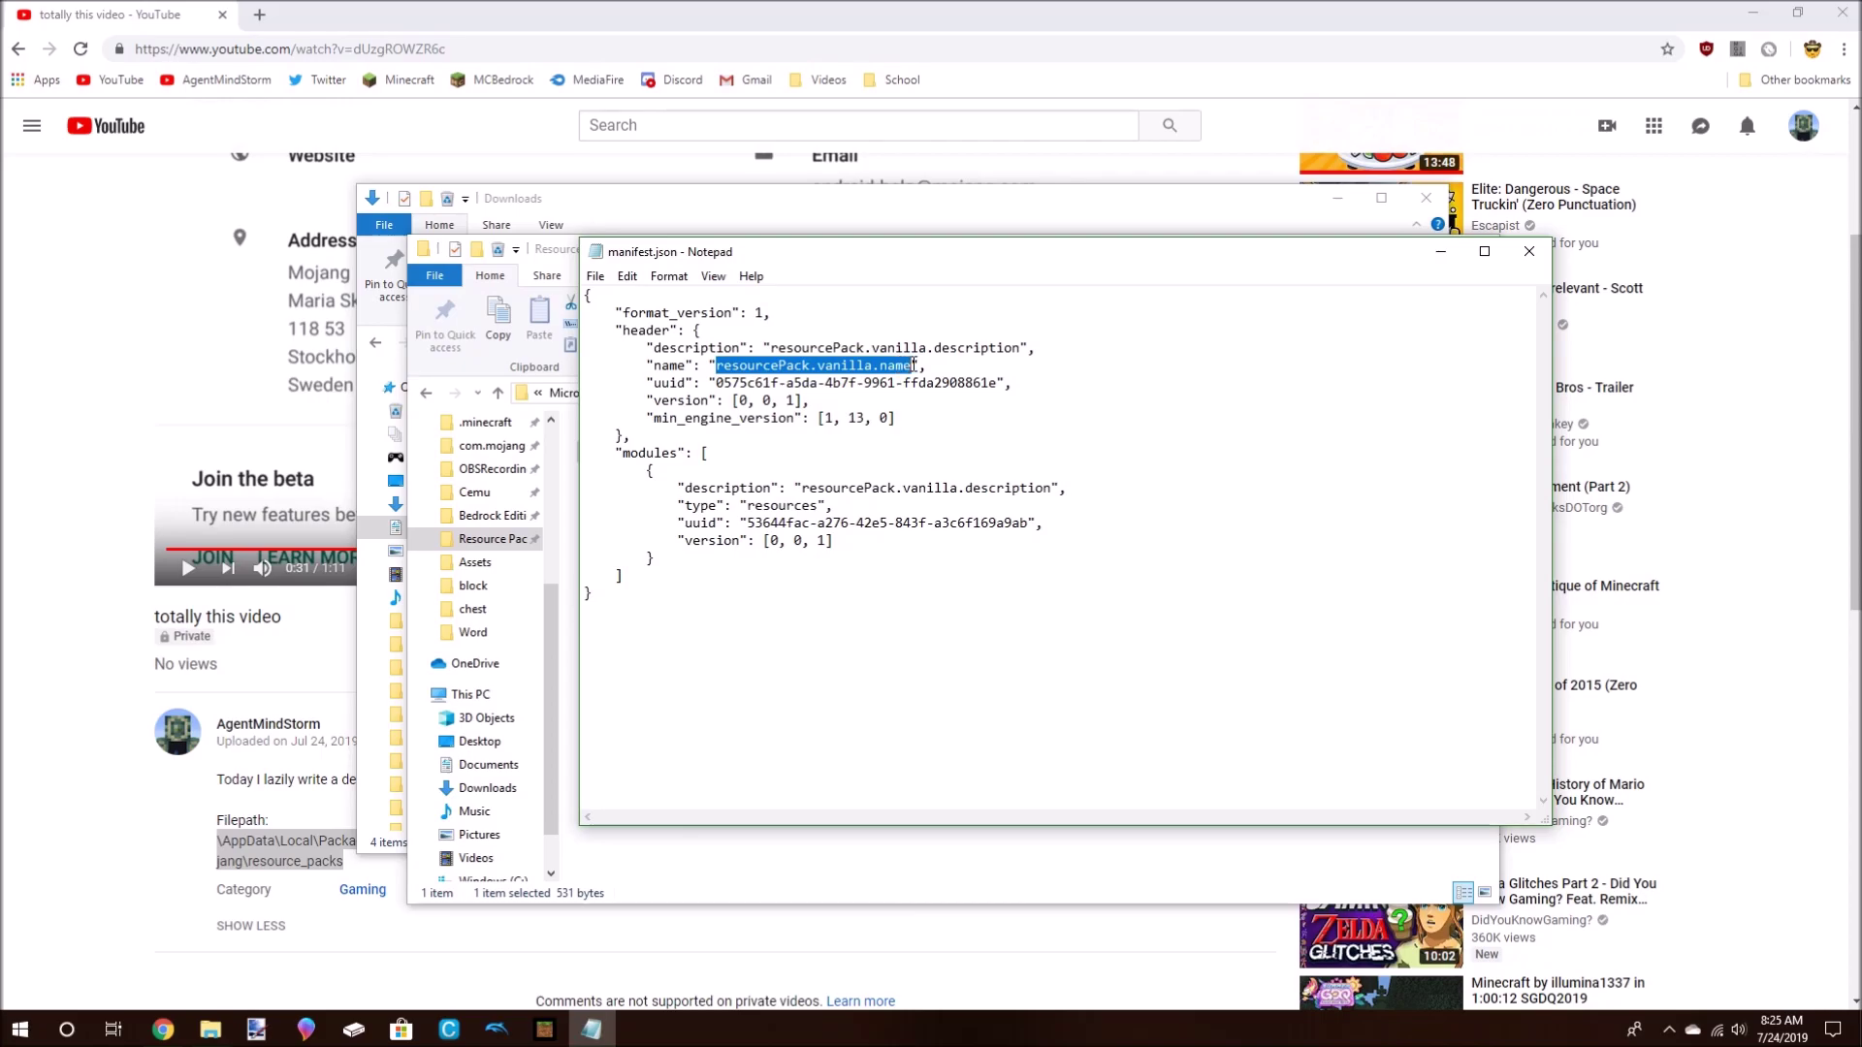
text(Video Reso)
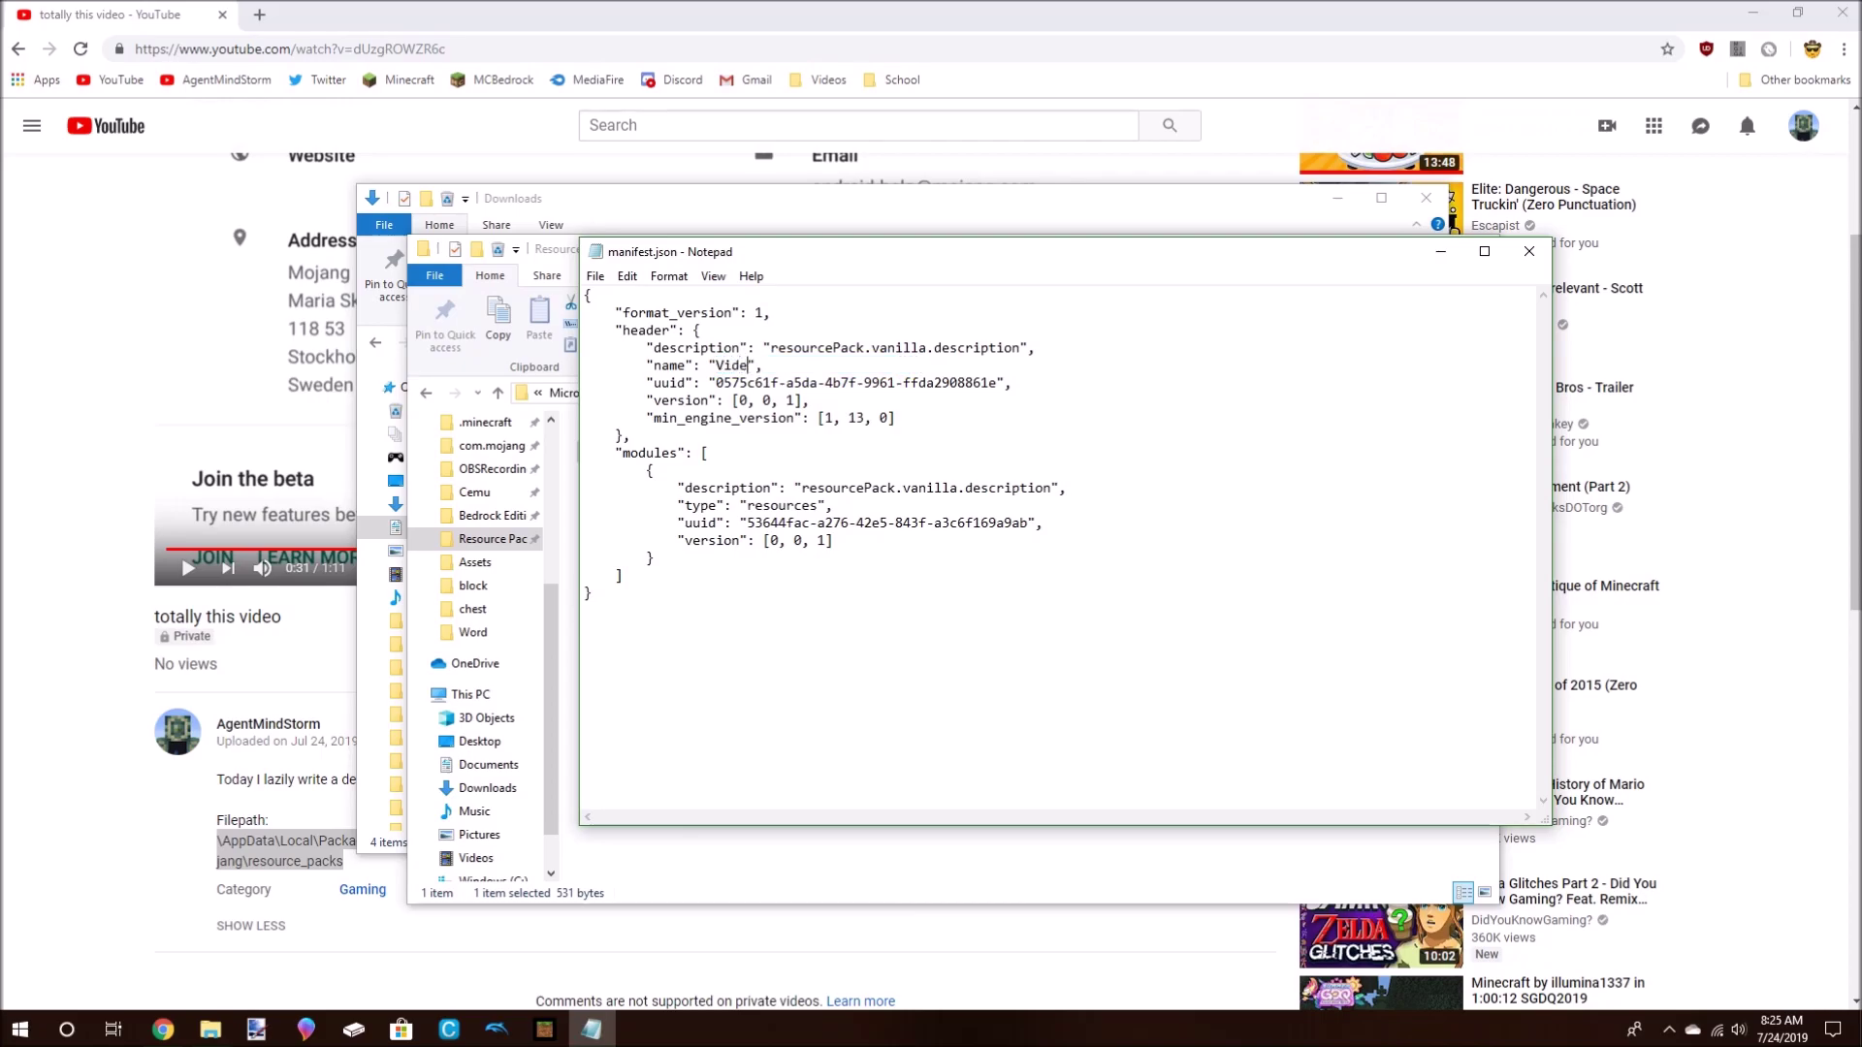
text(urce Pack)
drag(771, 348, 1019, 355)
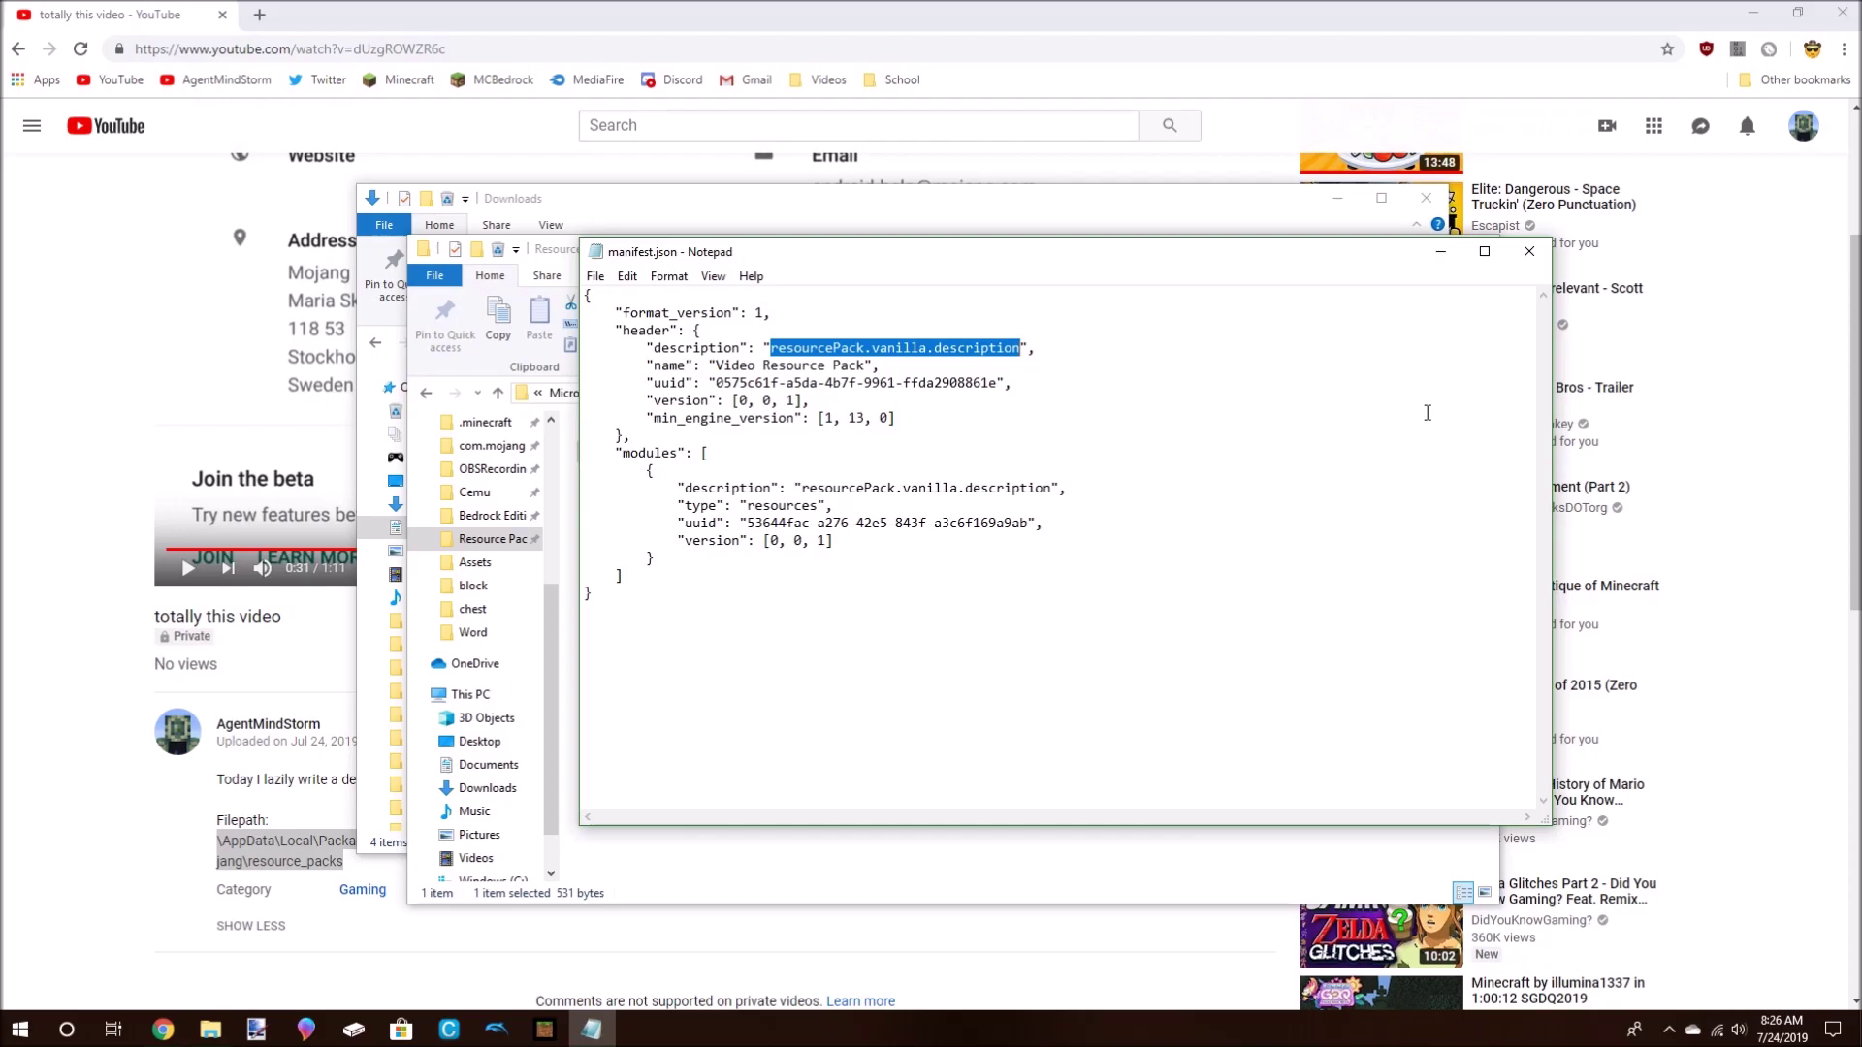
text(The description )
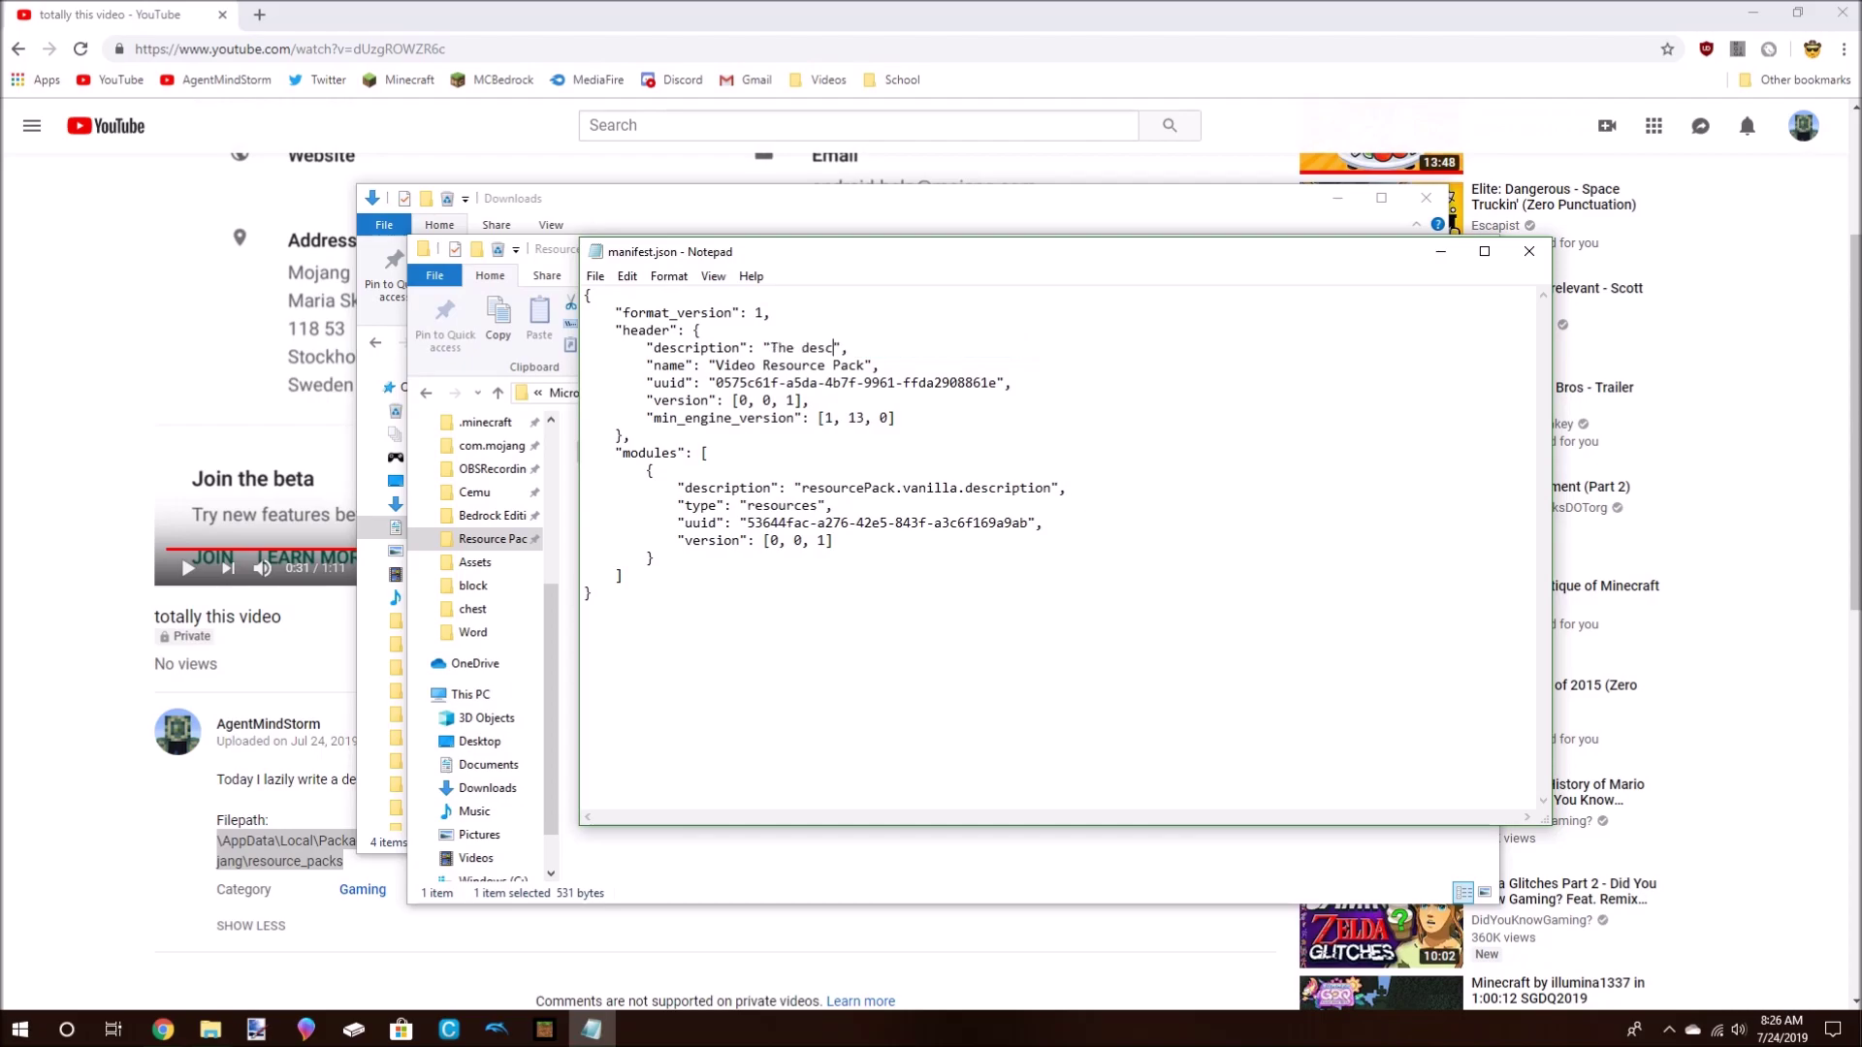
text(of this pack.)
key(shift+Left)
key(shift+Left)
key(shift+Left)
key(shift+Left)
key(shift+Left)
key(shift+Left)
key(shift+Left)
key(shift+Left)
key(shift+Left)
key(shift+Left)
key(shift+Left)
key(shift+Left)
key(shift+Left)
key(shift+Left)
key(shift+Left)
key(shift+Left)
key(shift+Left)
key(shift+Left)
key(shift+Left)
key(shift+Left)
key(ctrl+c)
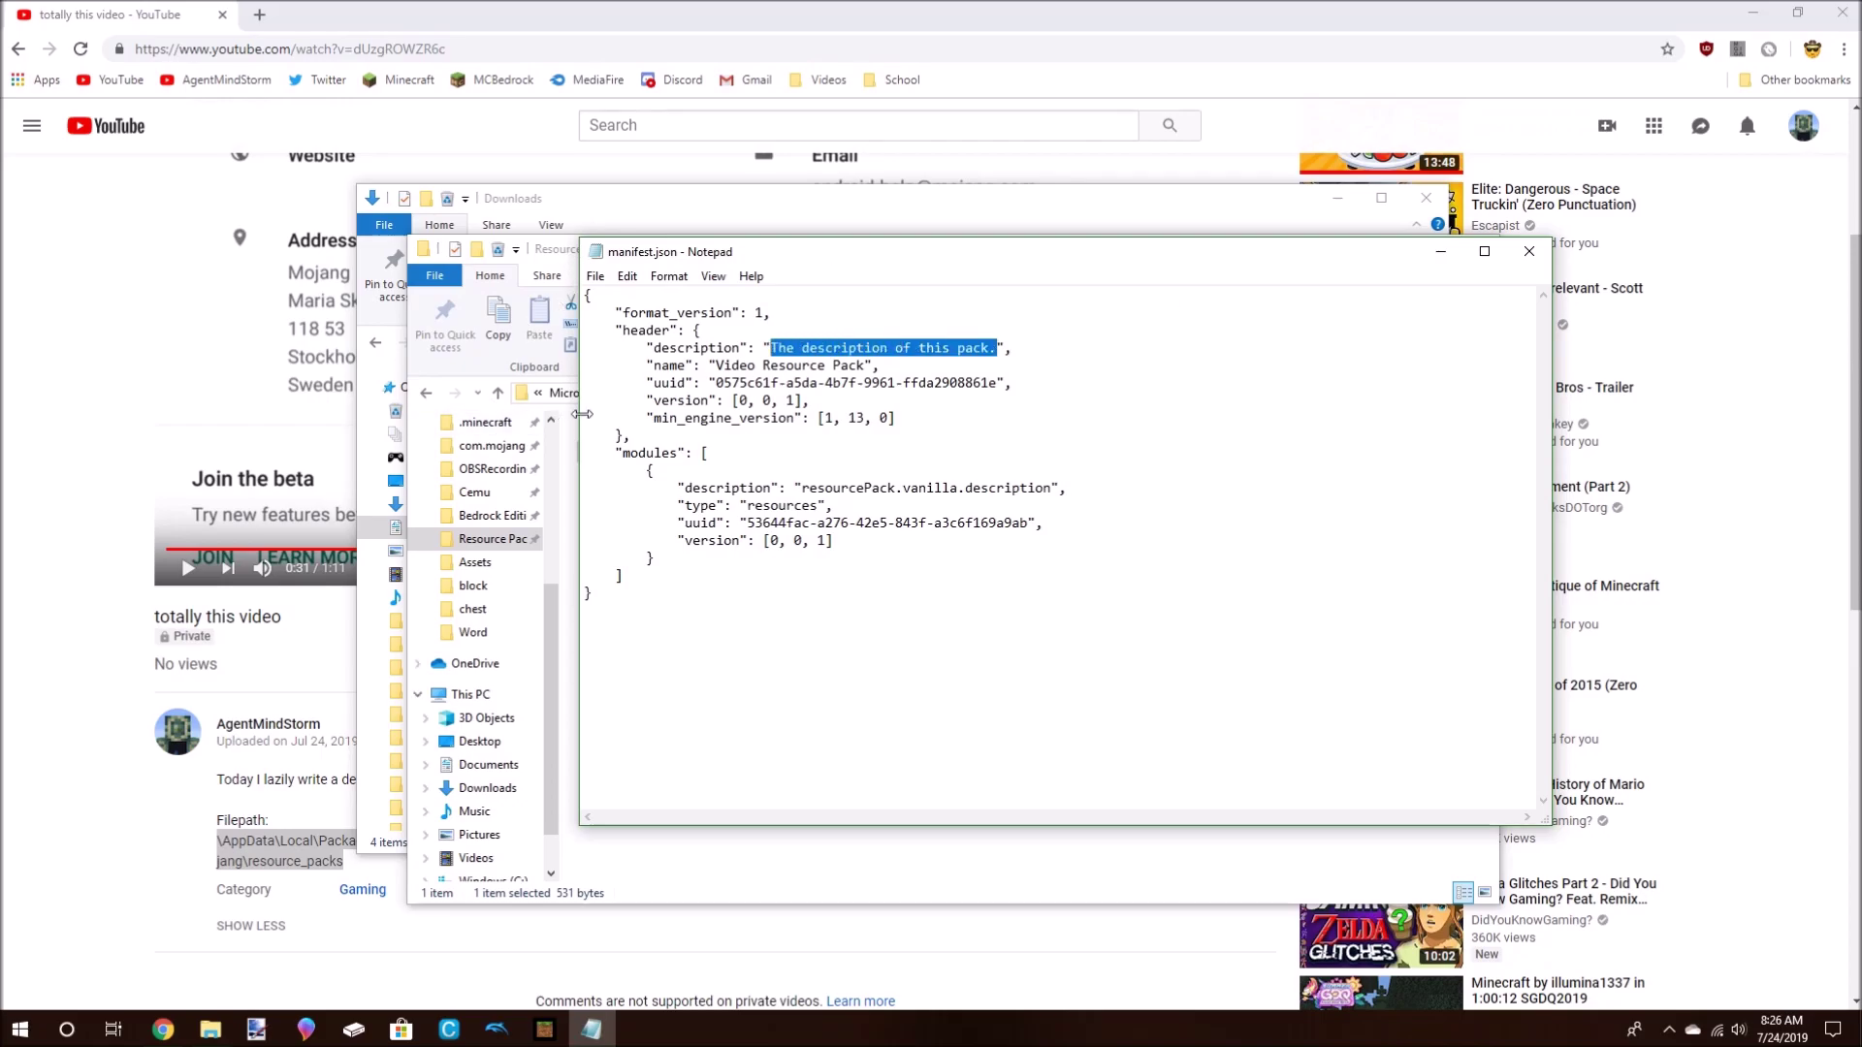
drag(809, 490, 1054, 491)
Paste the description into the module's description and save manifest.json.
key(ctrl+v)
click(1071, 543)
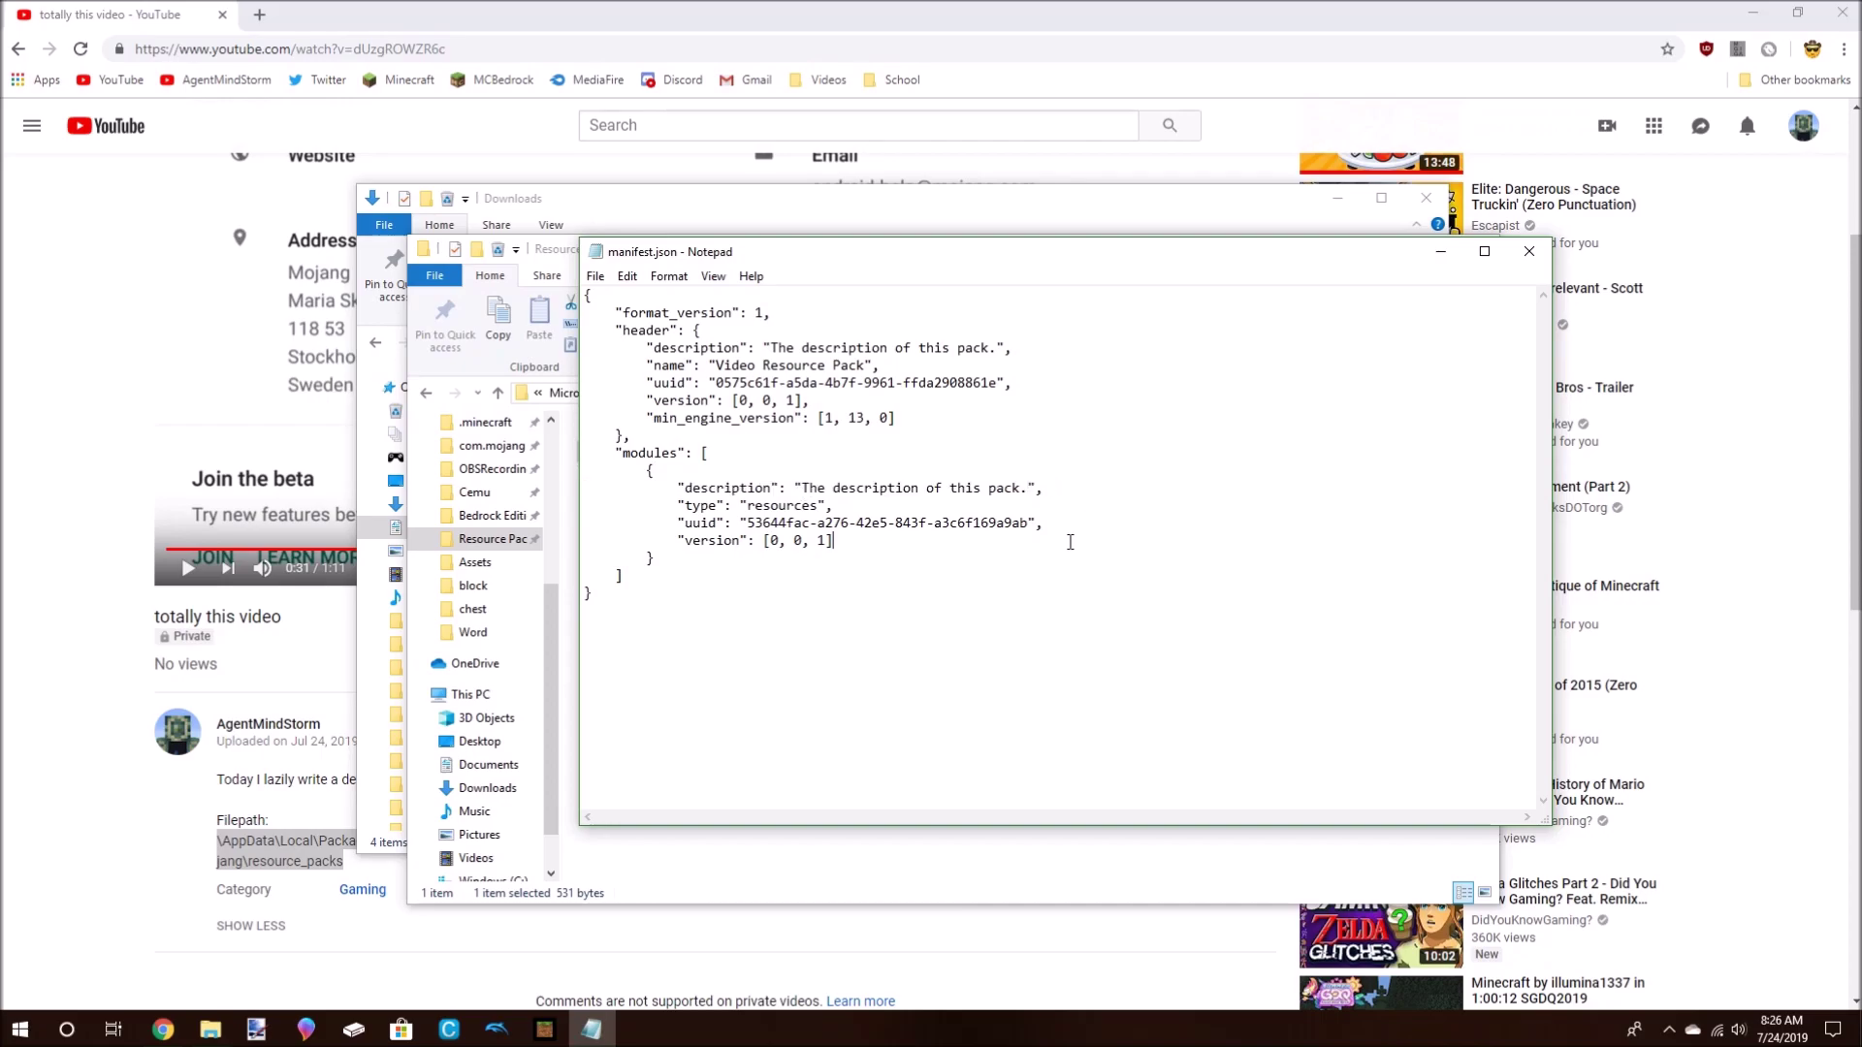
key(ctrl+s)
Change the header and module version arrays to [1, 0, 0].
click(797, 400)
key(BackSpace)
text(0)
key(BackSpace)
text(1)
click(779, 541)
key(BackSpace)
text(1)
Select the min_engine_version entry and header uuid, restoring the engine line after deleting it.
drag(652, 418, 901, 415)
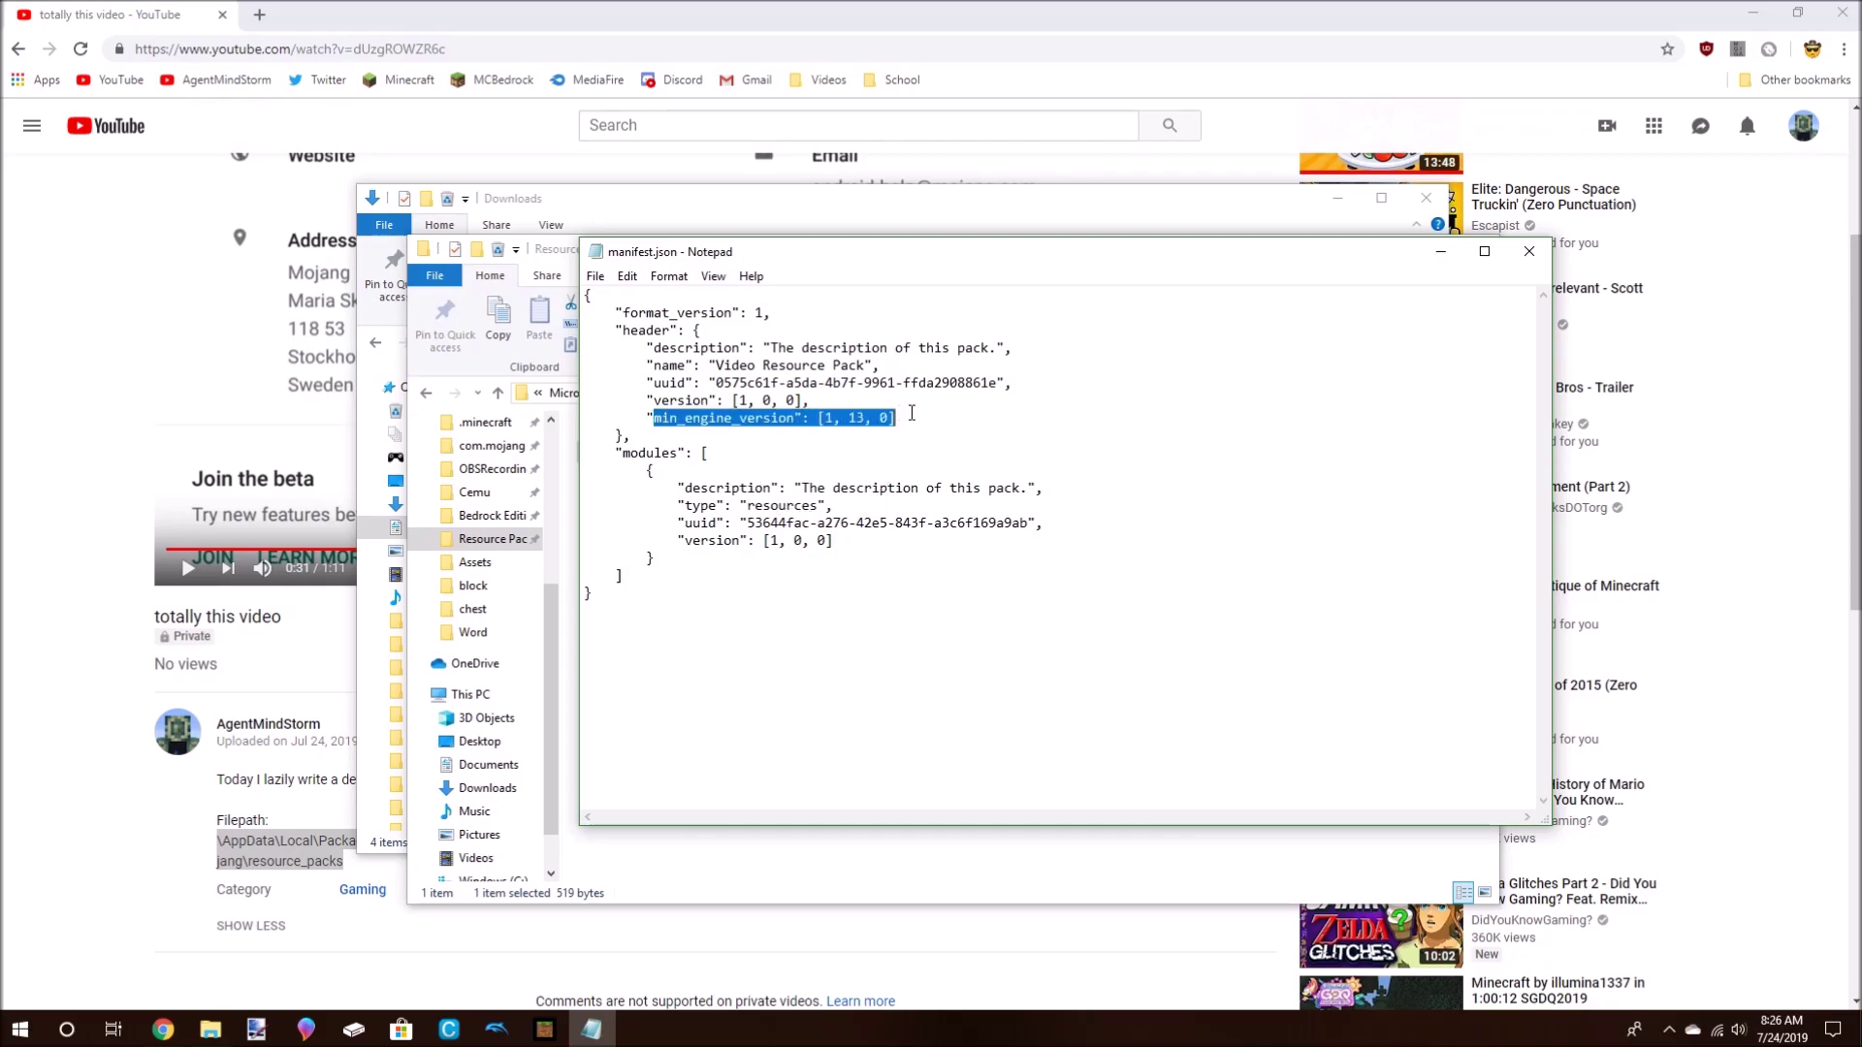
click(912, 413)
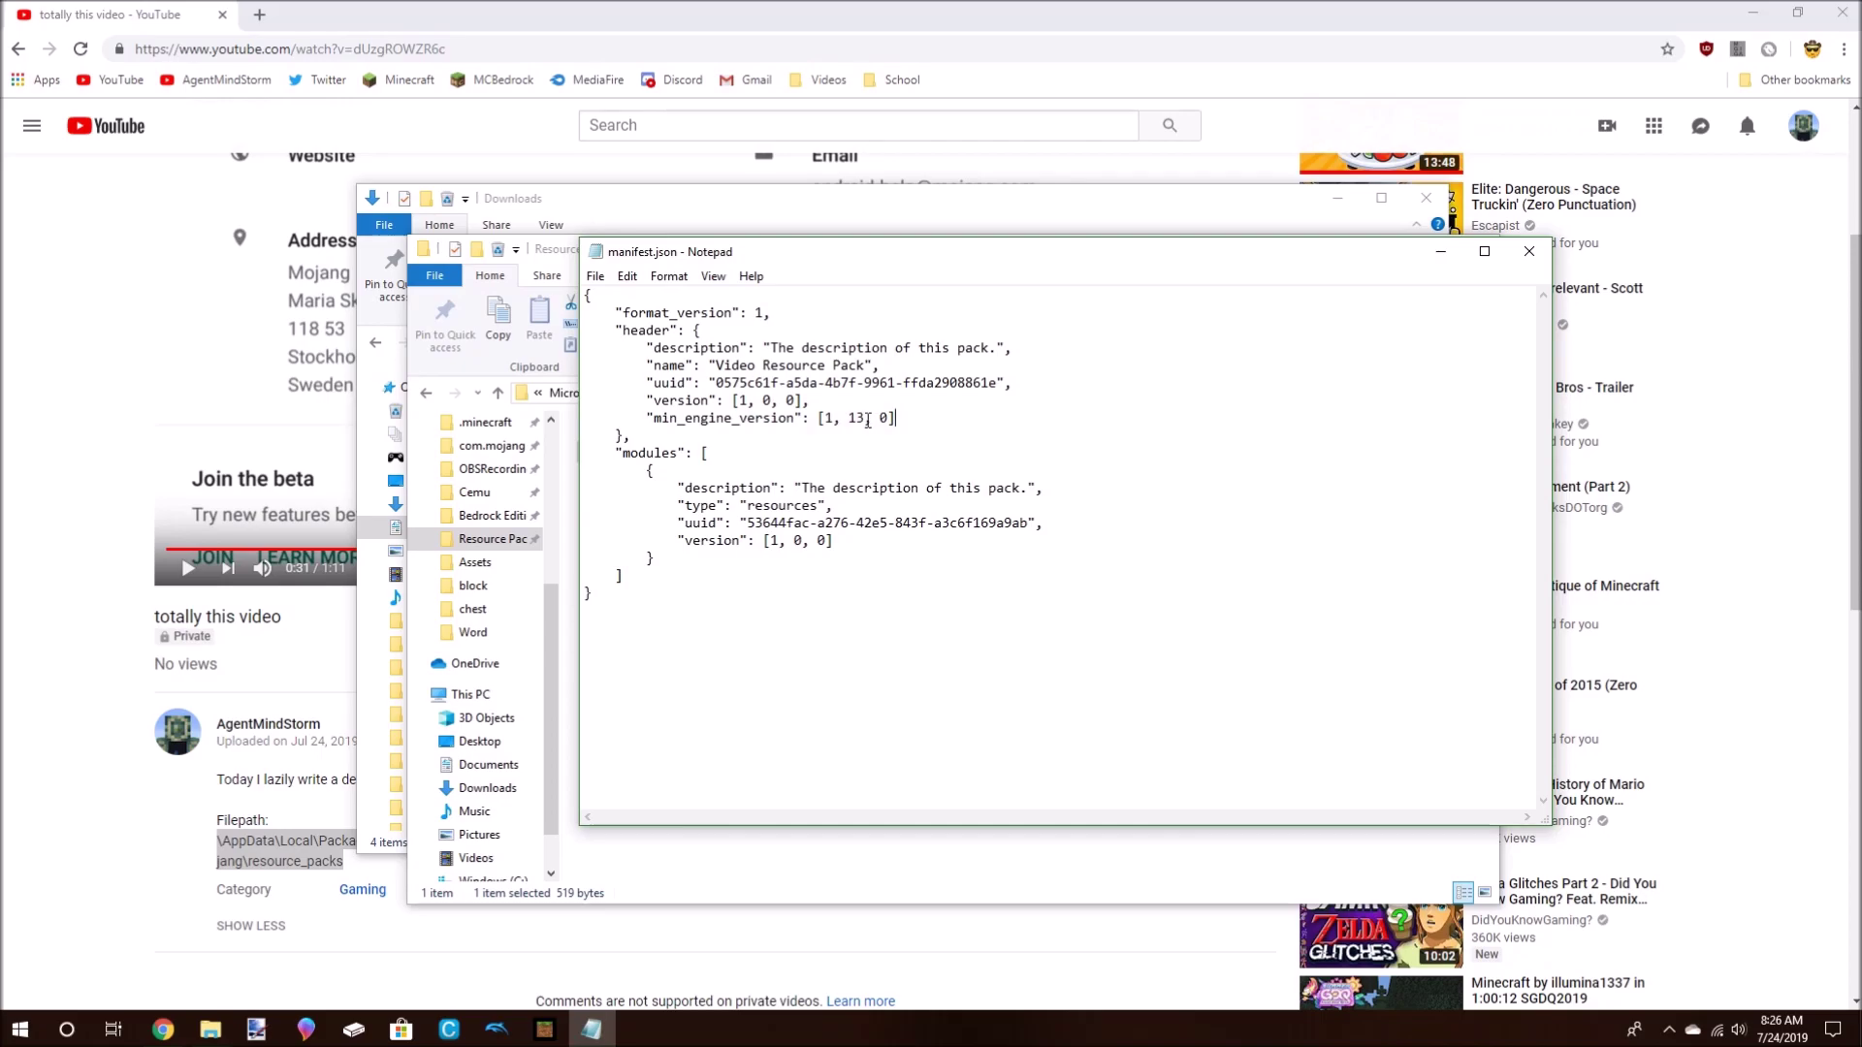
click(1121, 431)
drag(909, 419, 544, 423)
key(BackSpace)
key(BackSpace)
key(ctrl+z)
click(718, 419)
click(781, 419)
drag(764, 419, 921, 419)
click(921, 419)
drag(653, 382, 1000, 384)
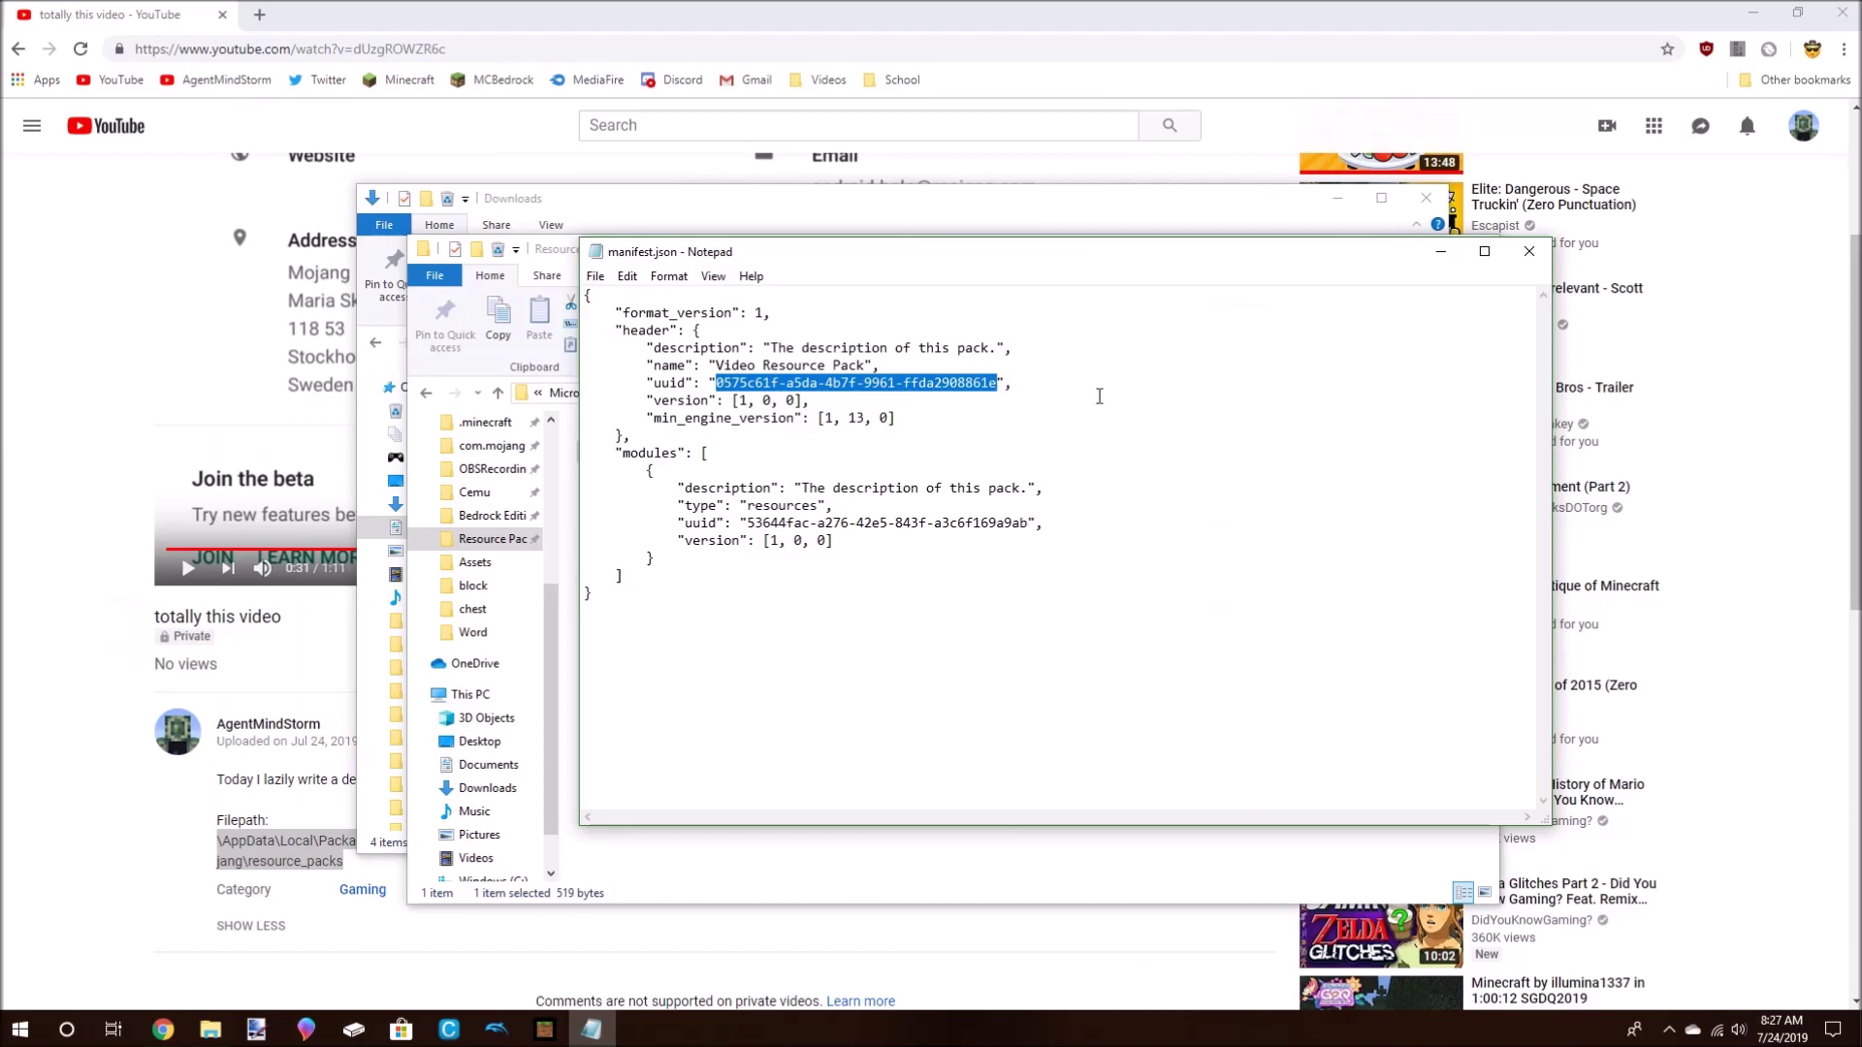
click(845, 475)
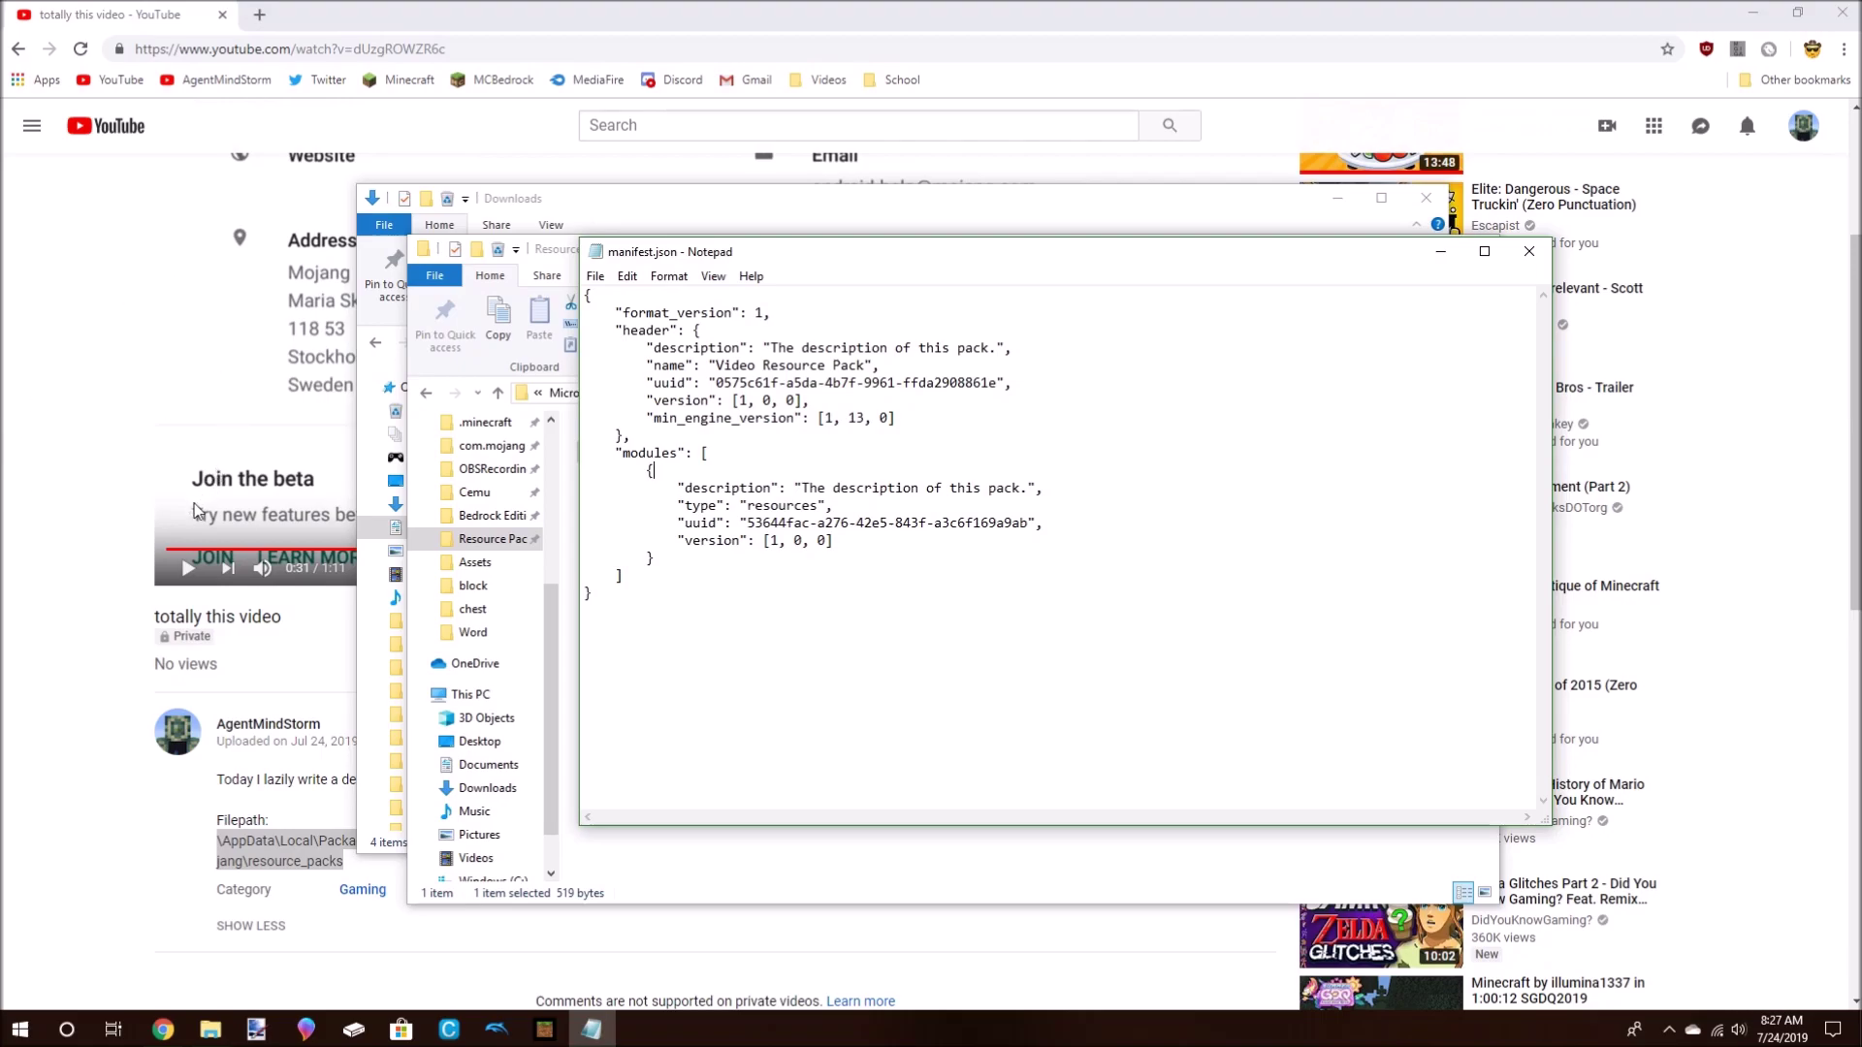
Load uuidgenerator.net in the browser.
click(292, 53)
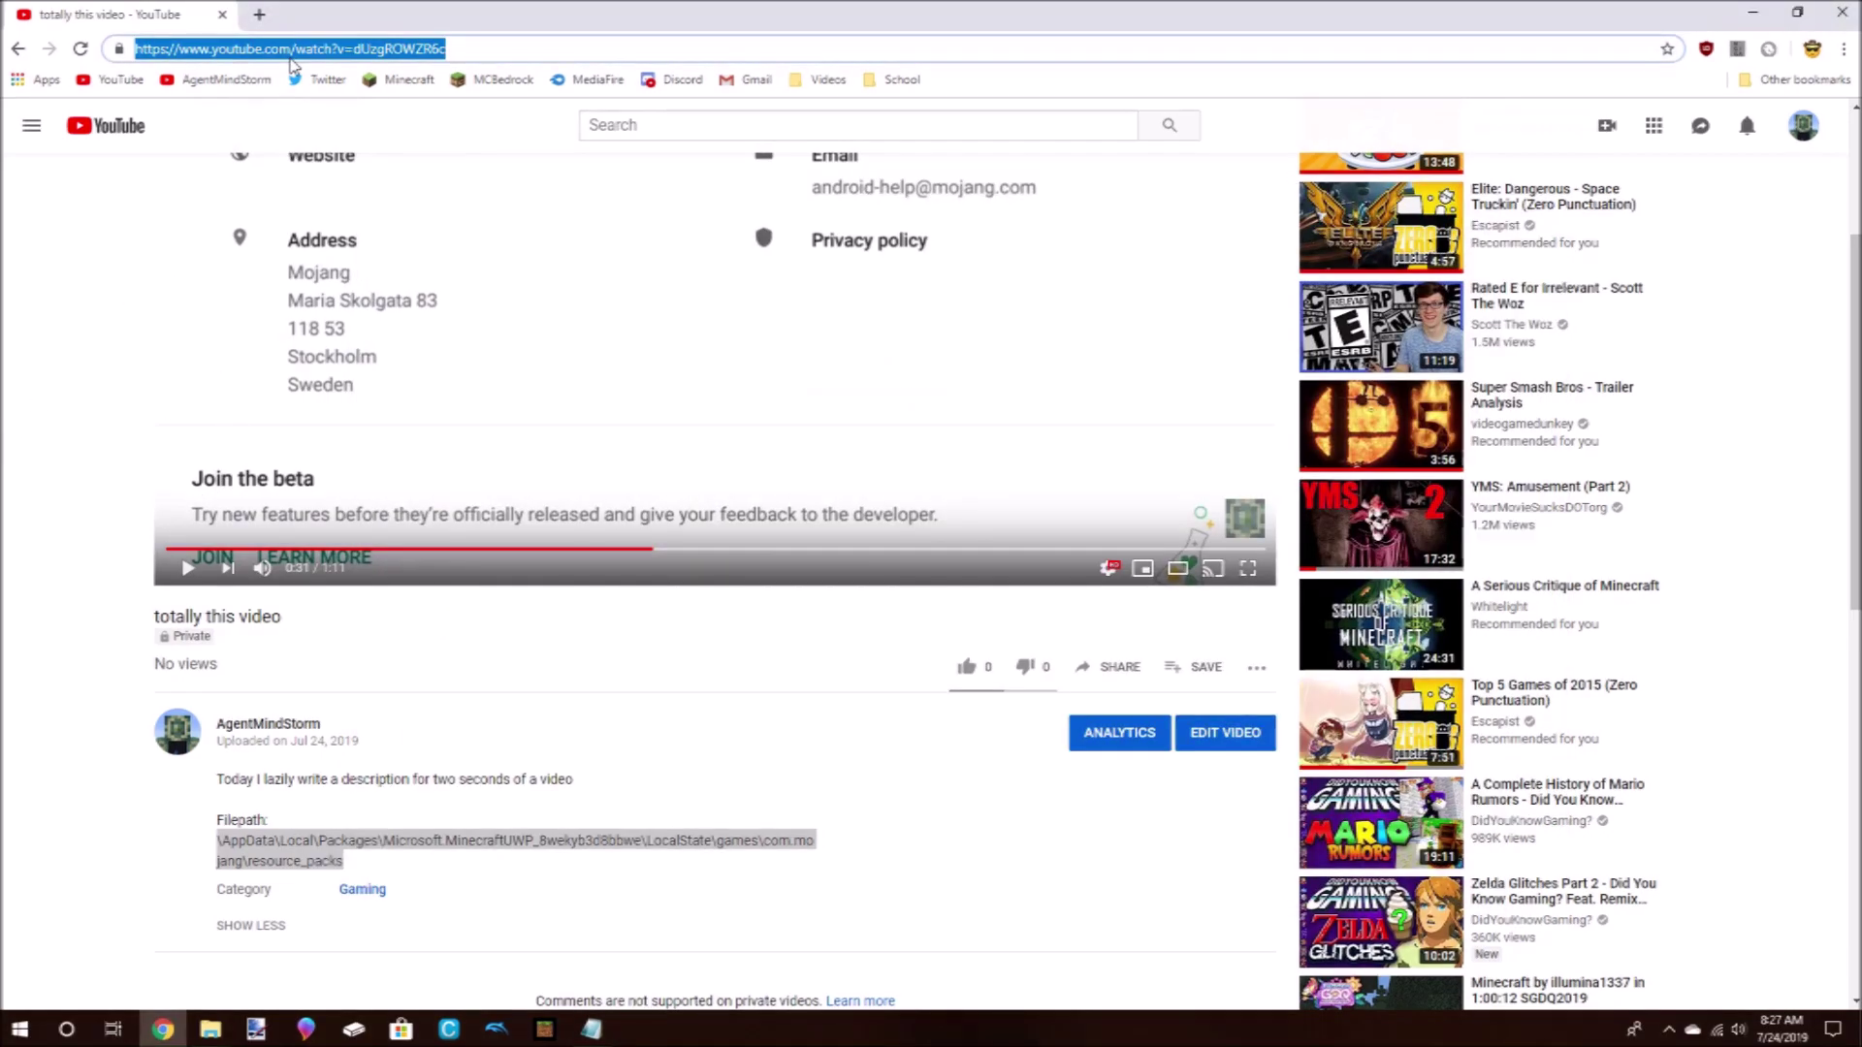
text(uuidgenerator.net)
key(Return)
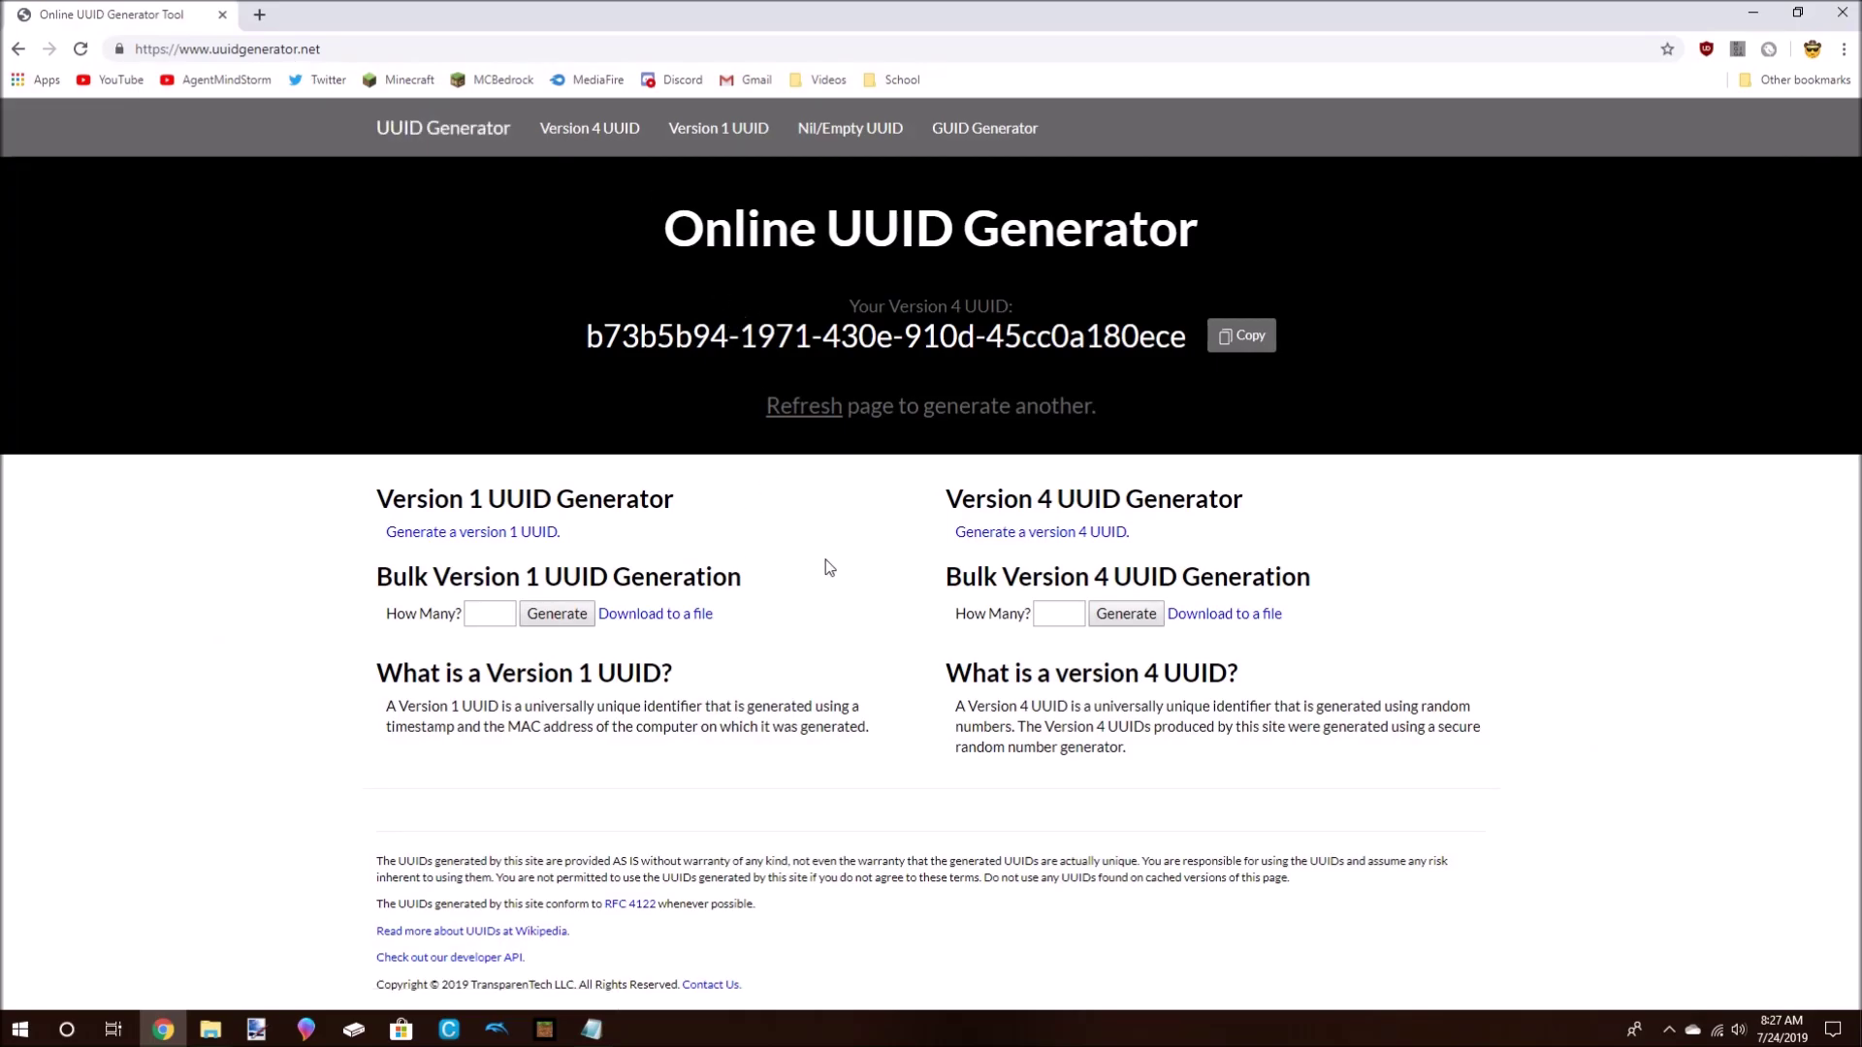
Bulk-generate 2 Version 1 UUIDs and select the first one.
click(491, 613)
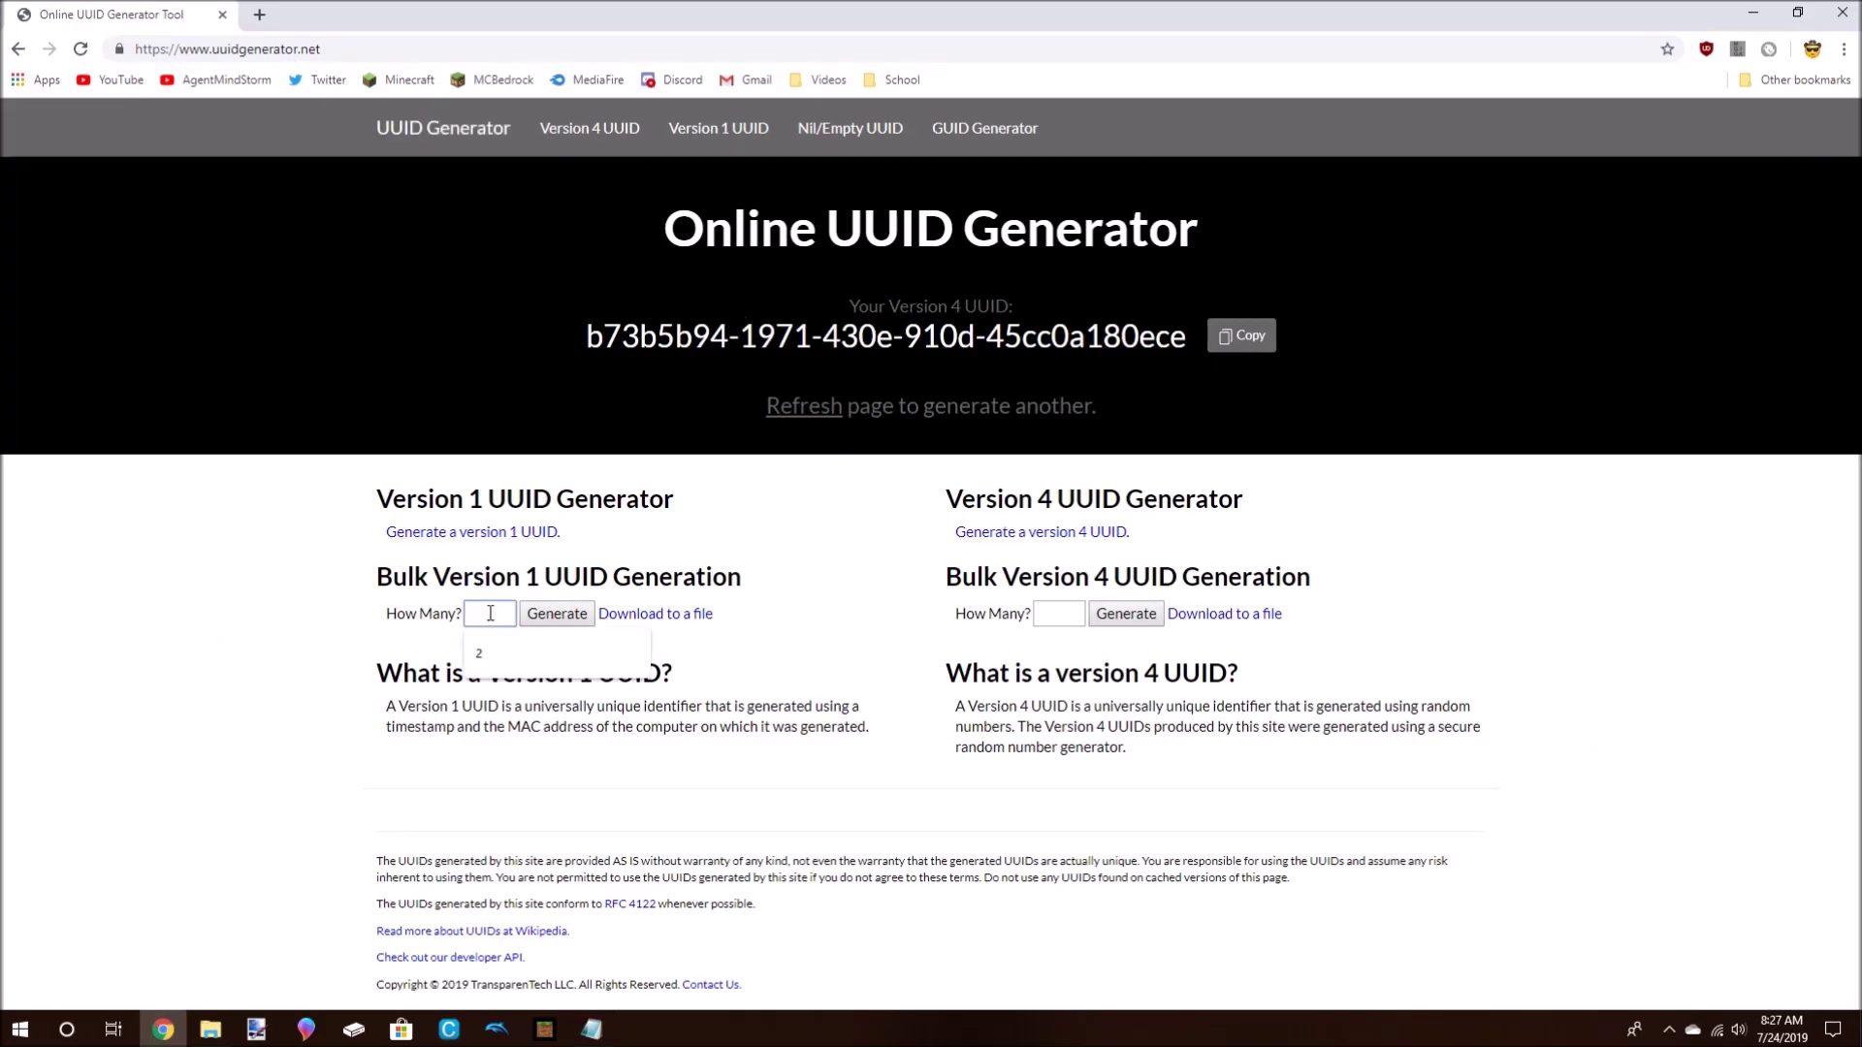
text(2)
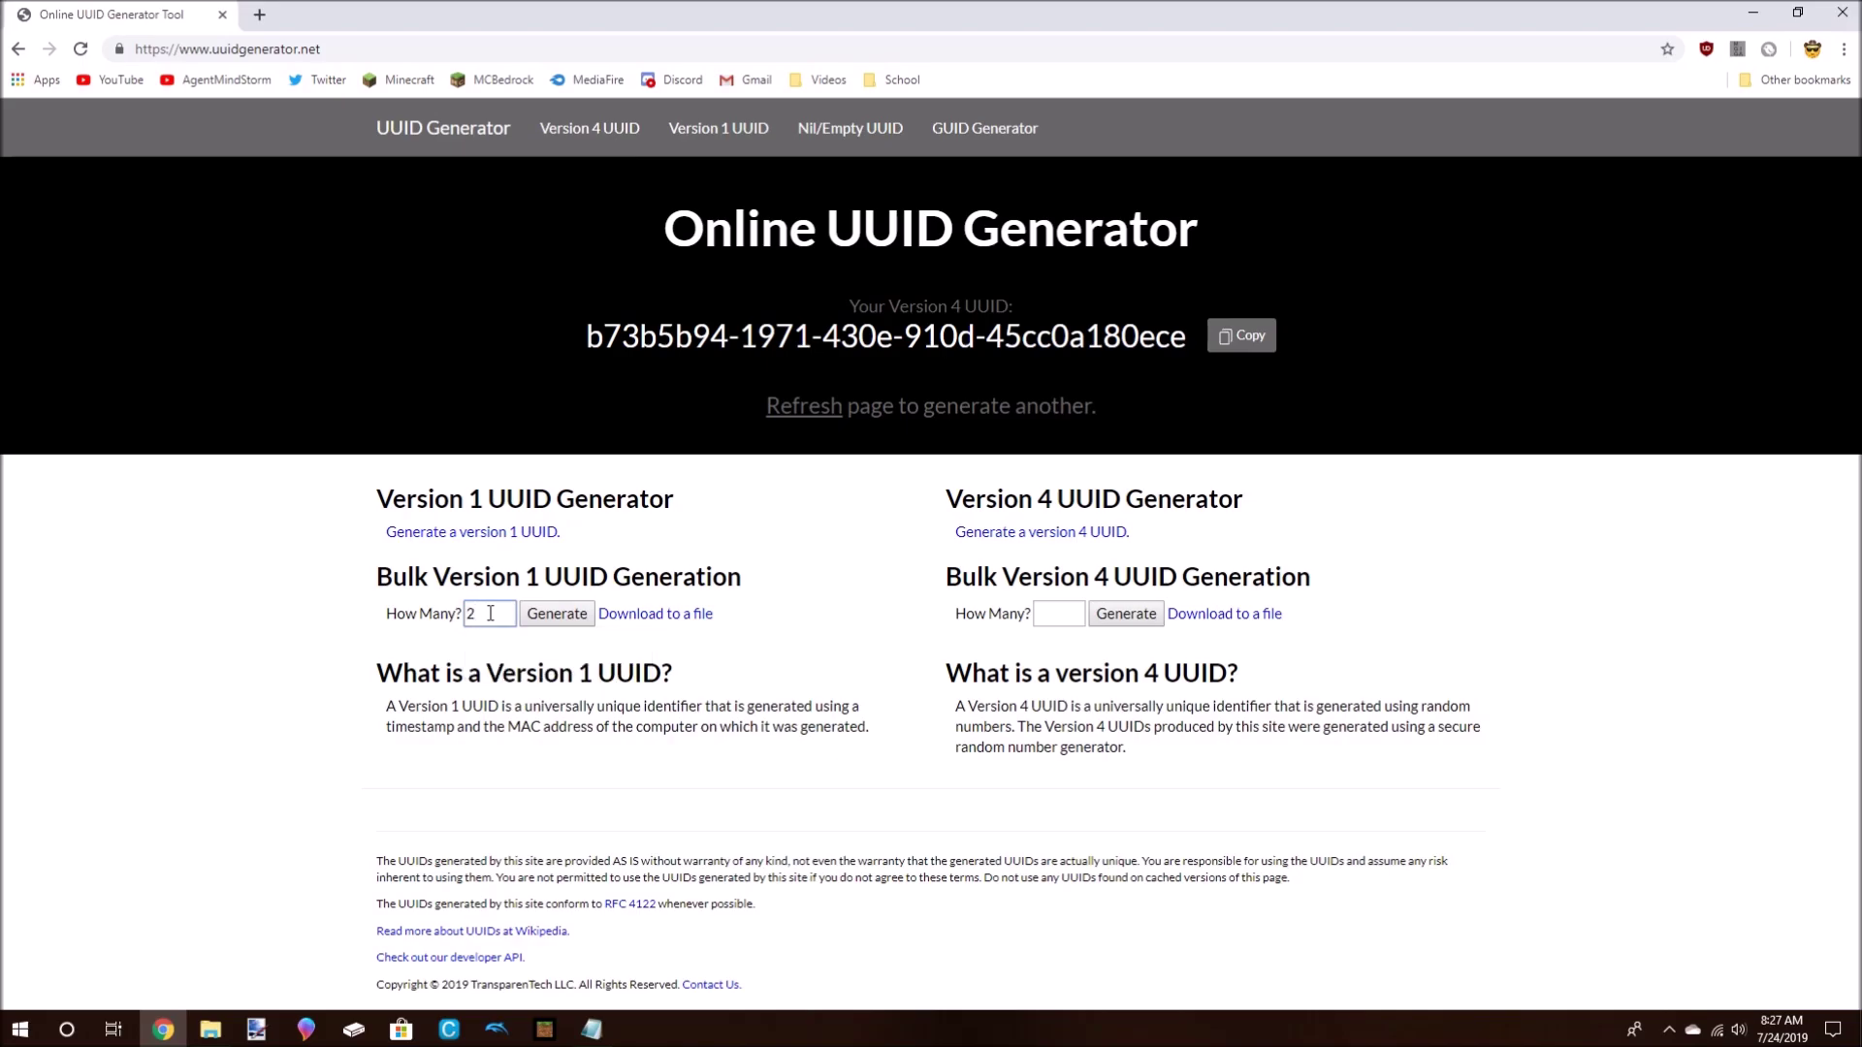
click(543, 619)
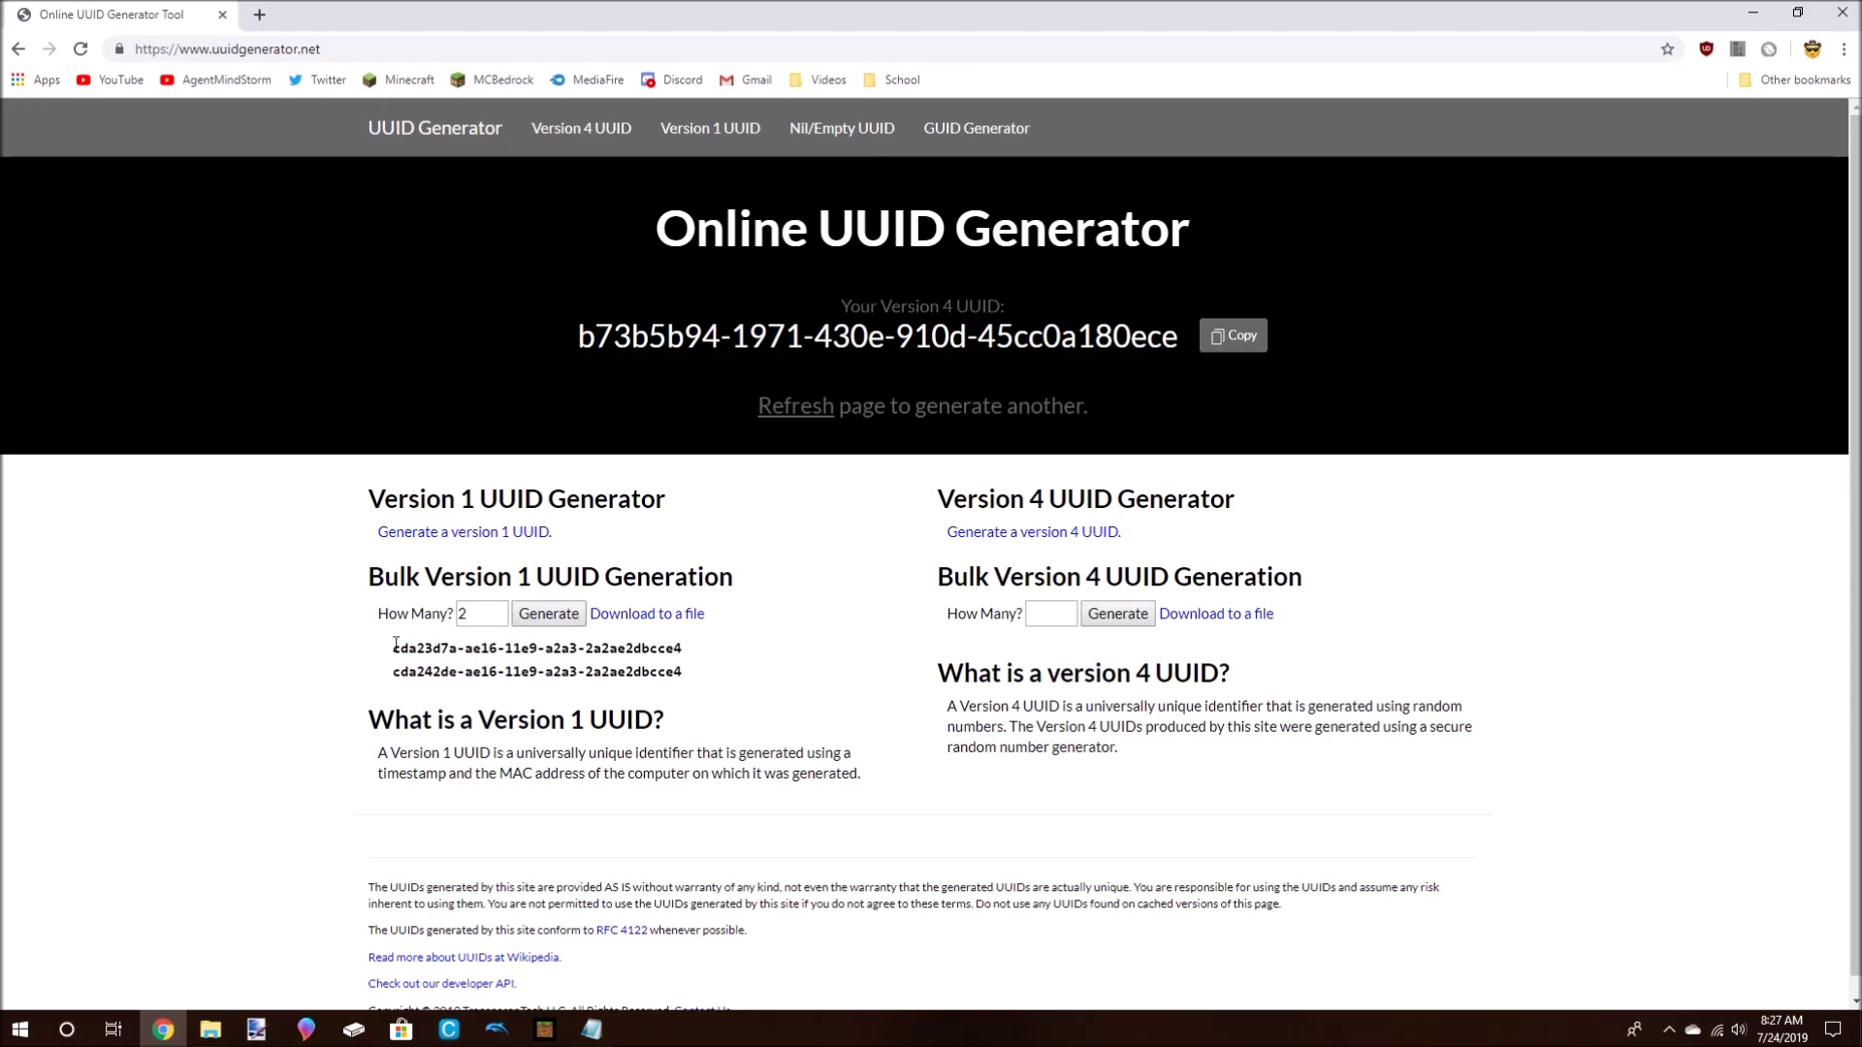
drag(396, 649, 914, 652)
key(ctrl+c)
click(444, 650)
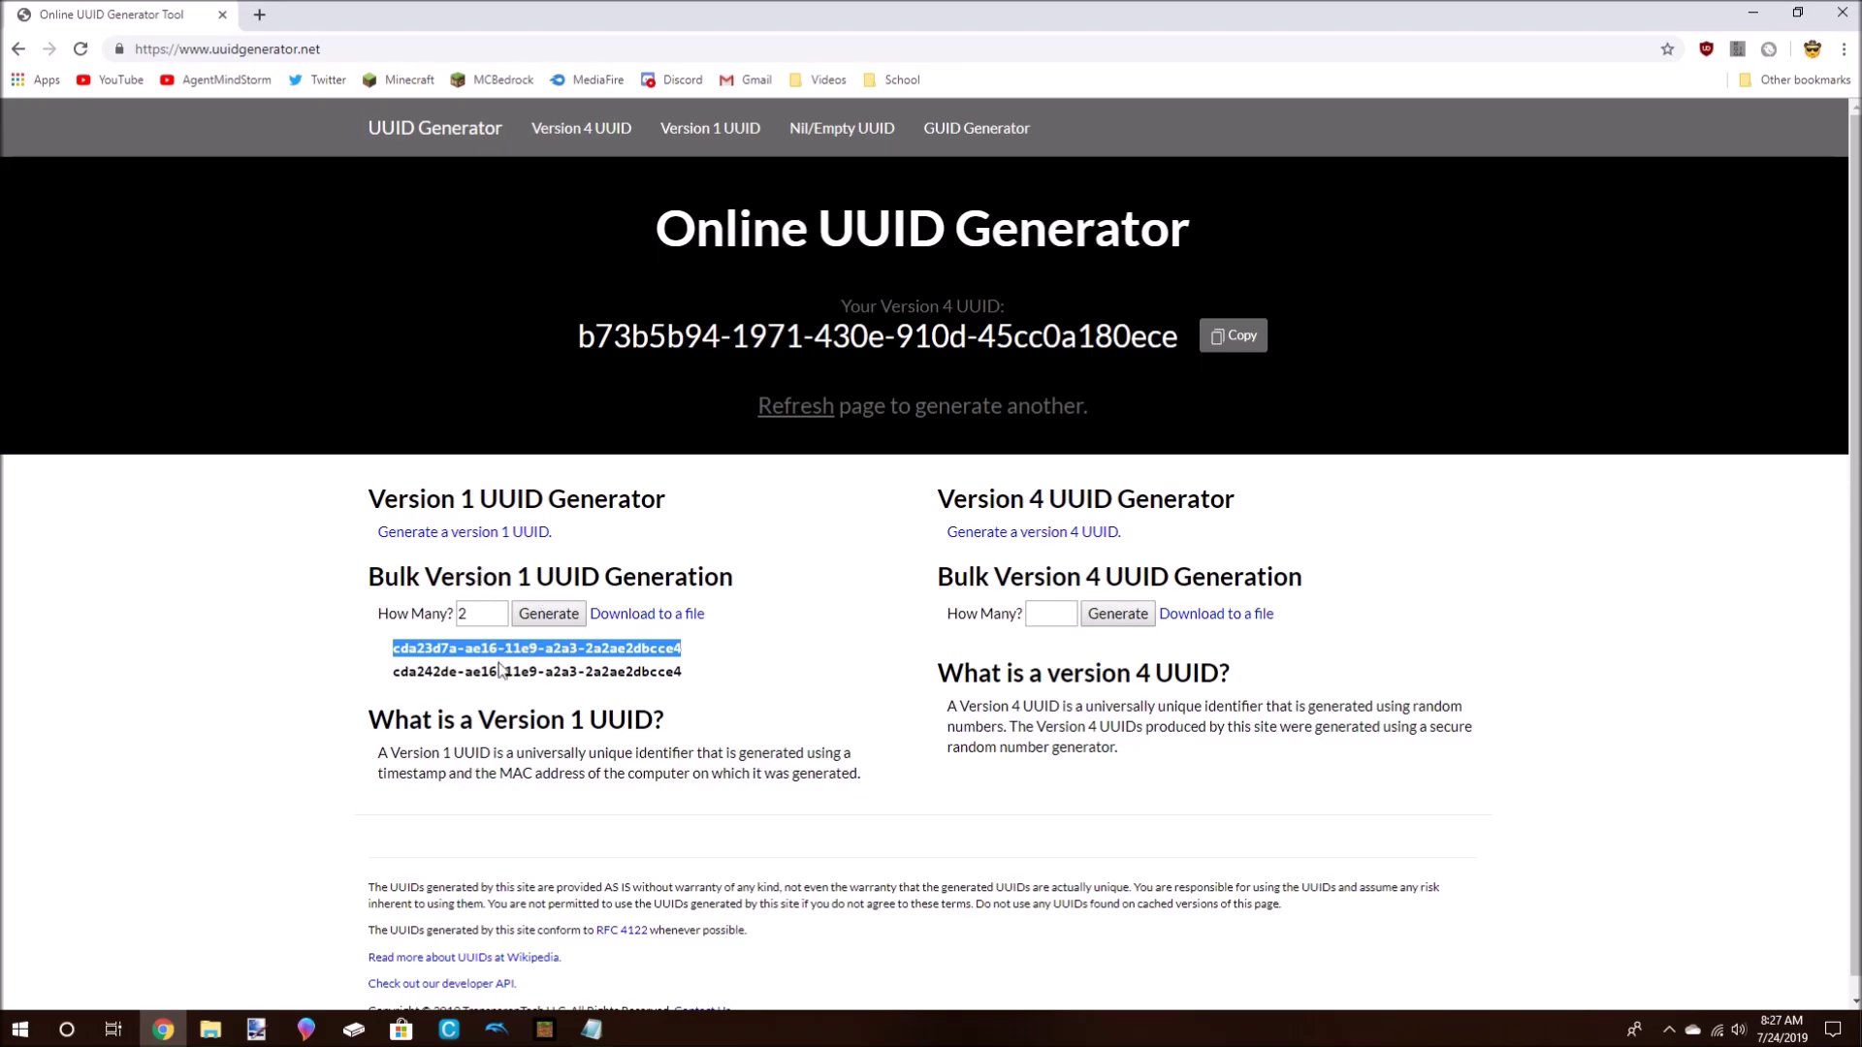
Paste the new UUIDs over the manifest's header uuid and module uuid values.
click(592, 1030)
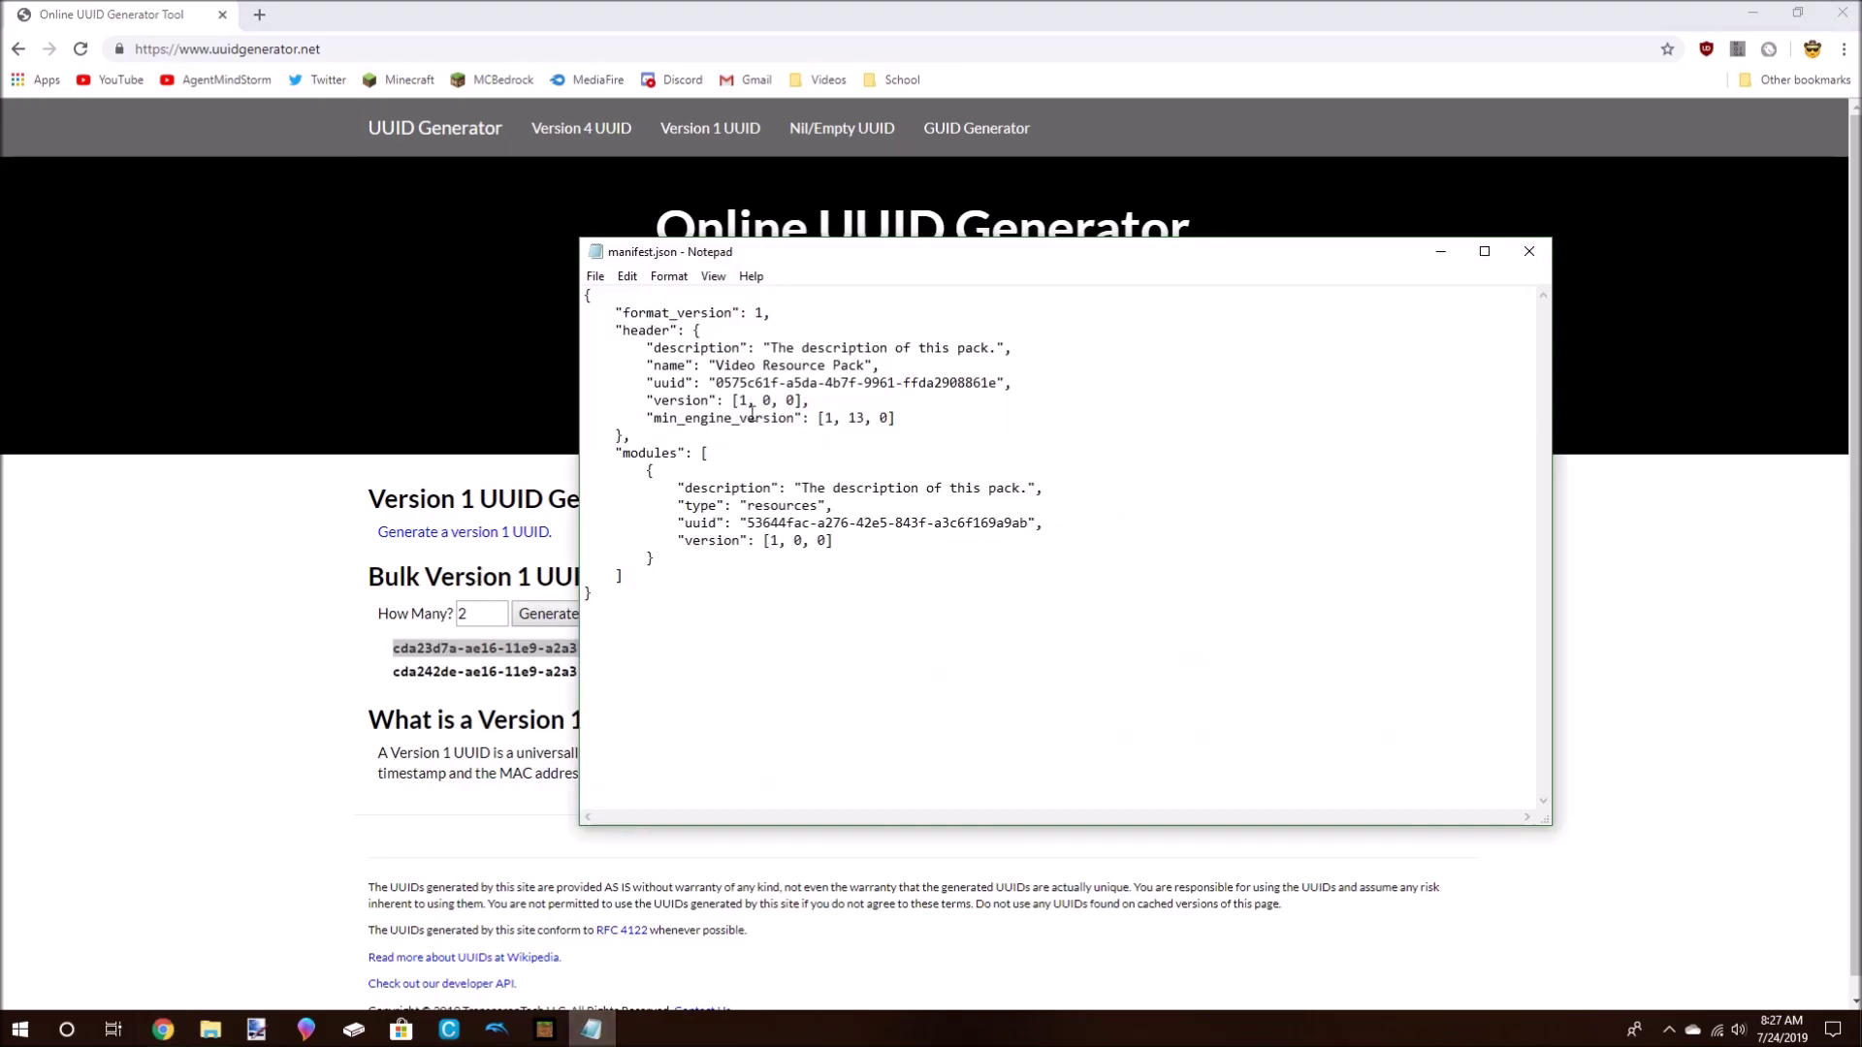
drag(716, 383, 1000, 383)
key(ctrl+v)
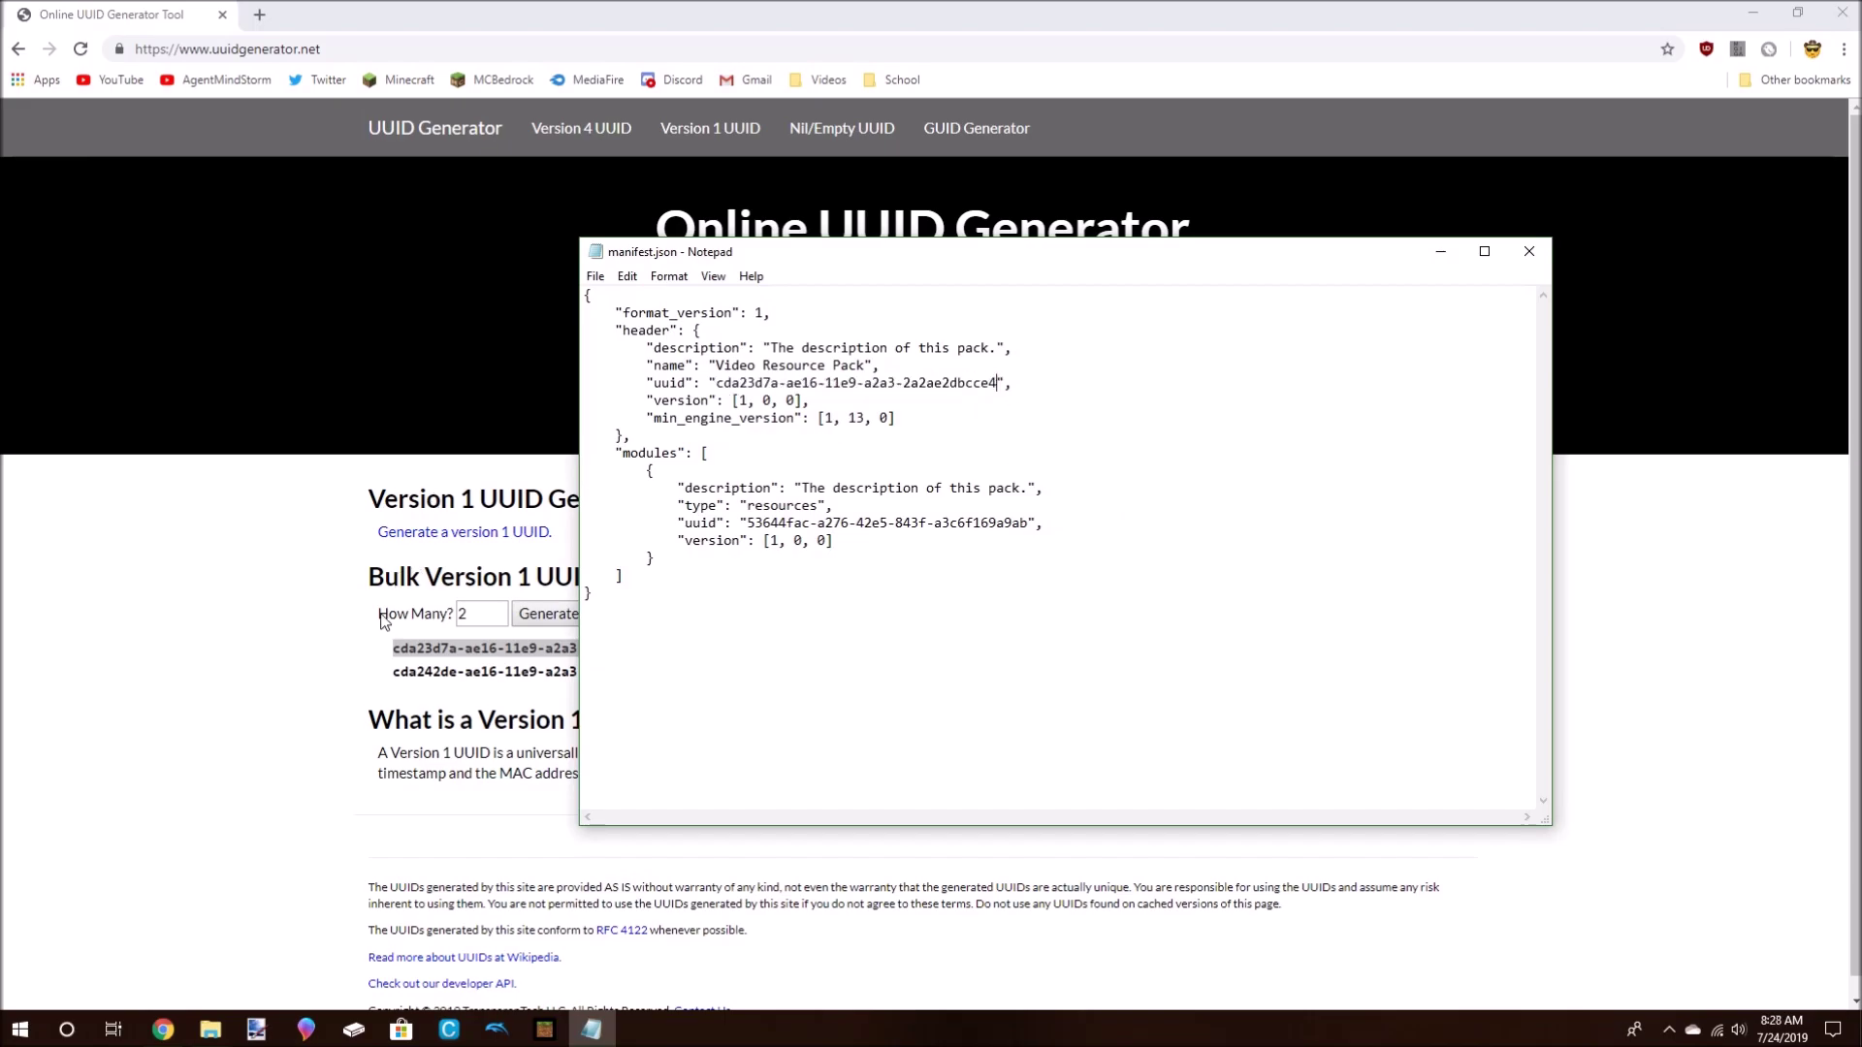
drag(393, 671, 729, 685)
key(ctrl+c)
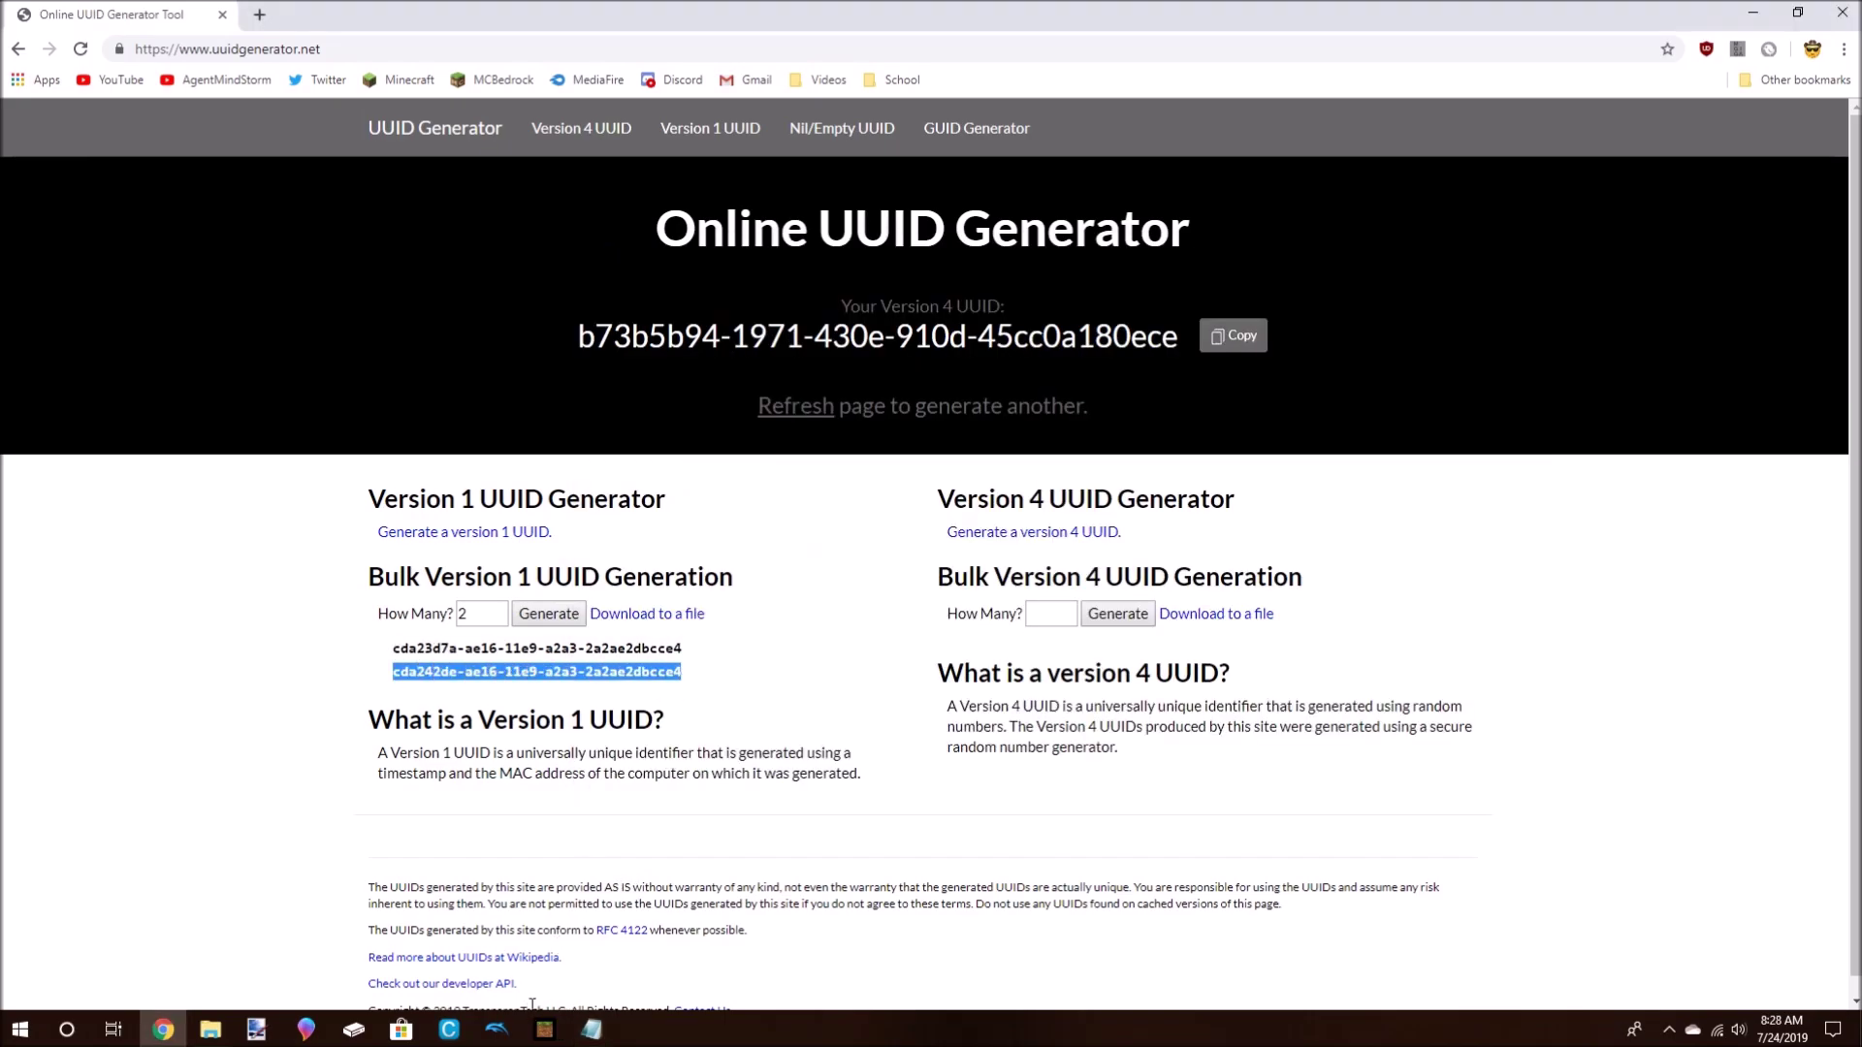
click(591, 1030)
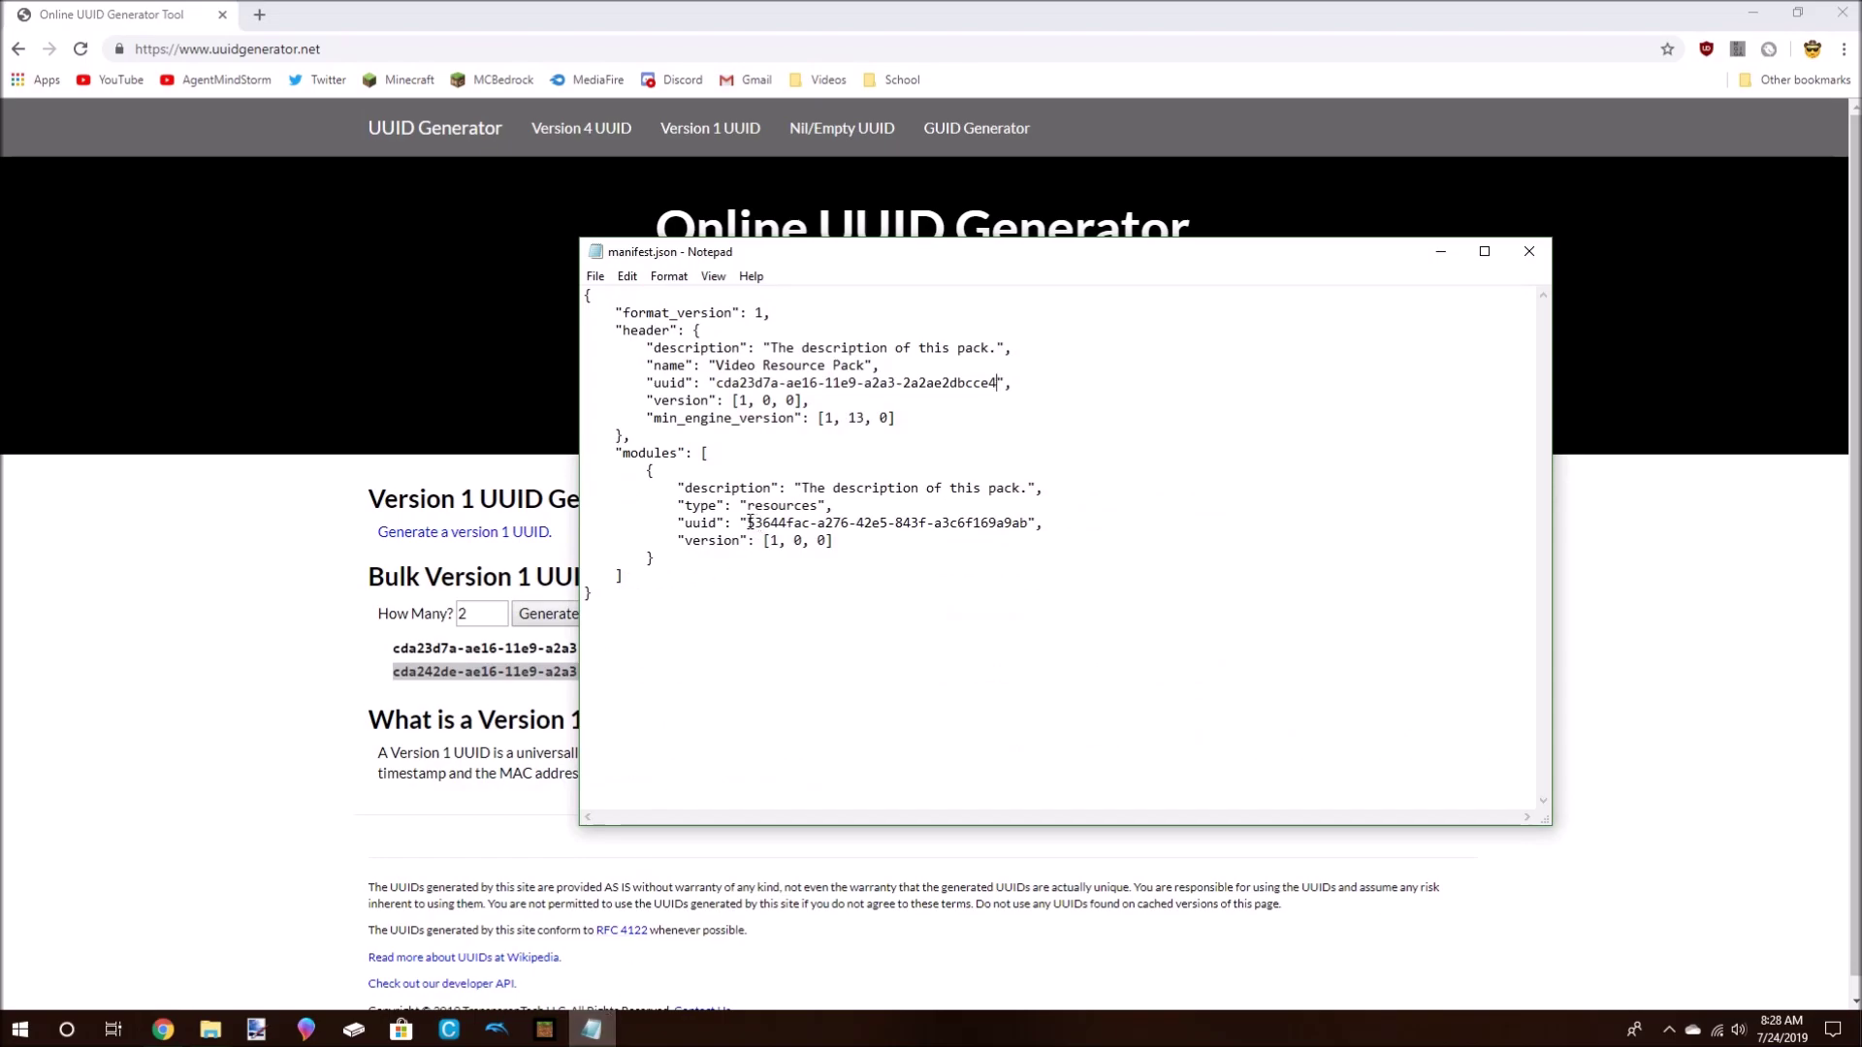
drag(748, 522, 1034, 521)
key(ctrl+v)
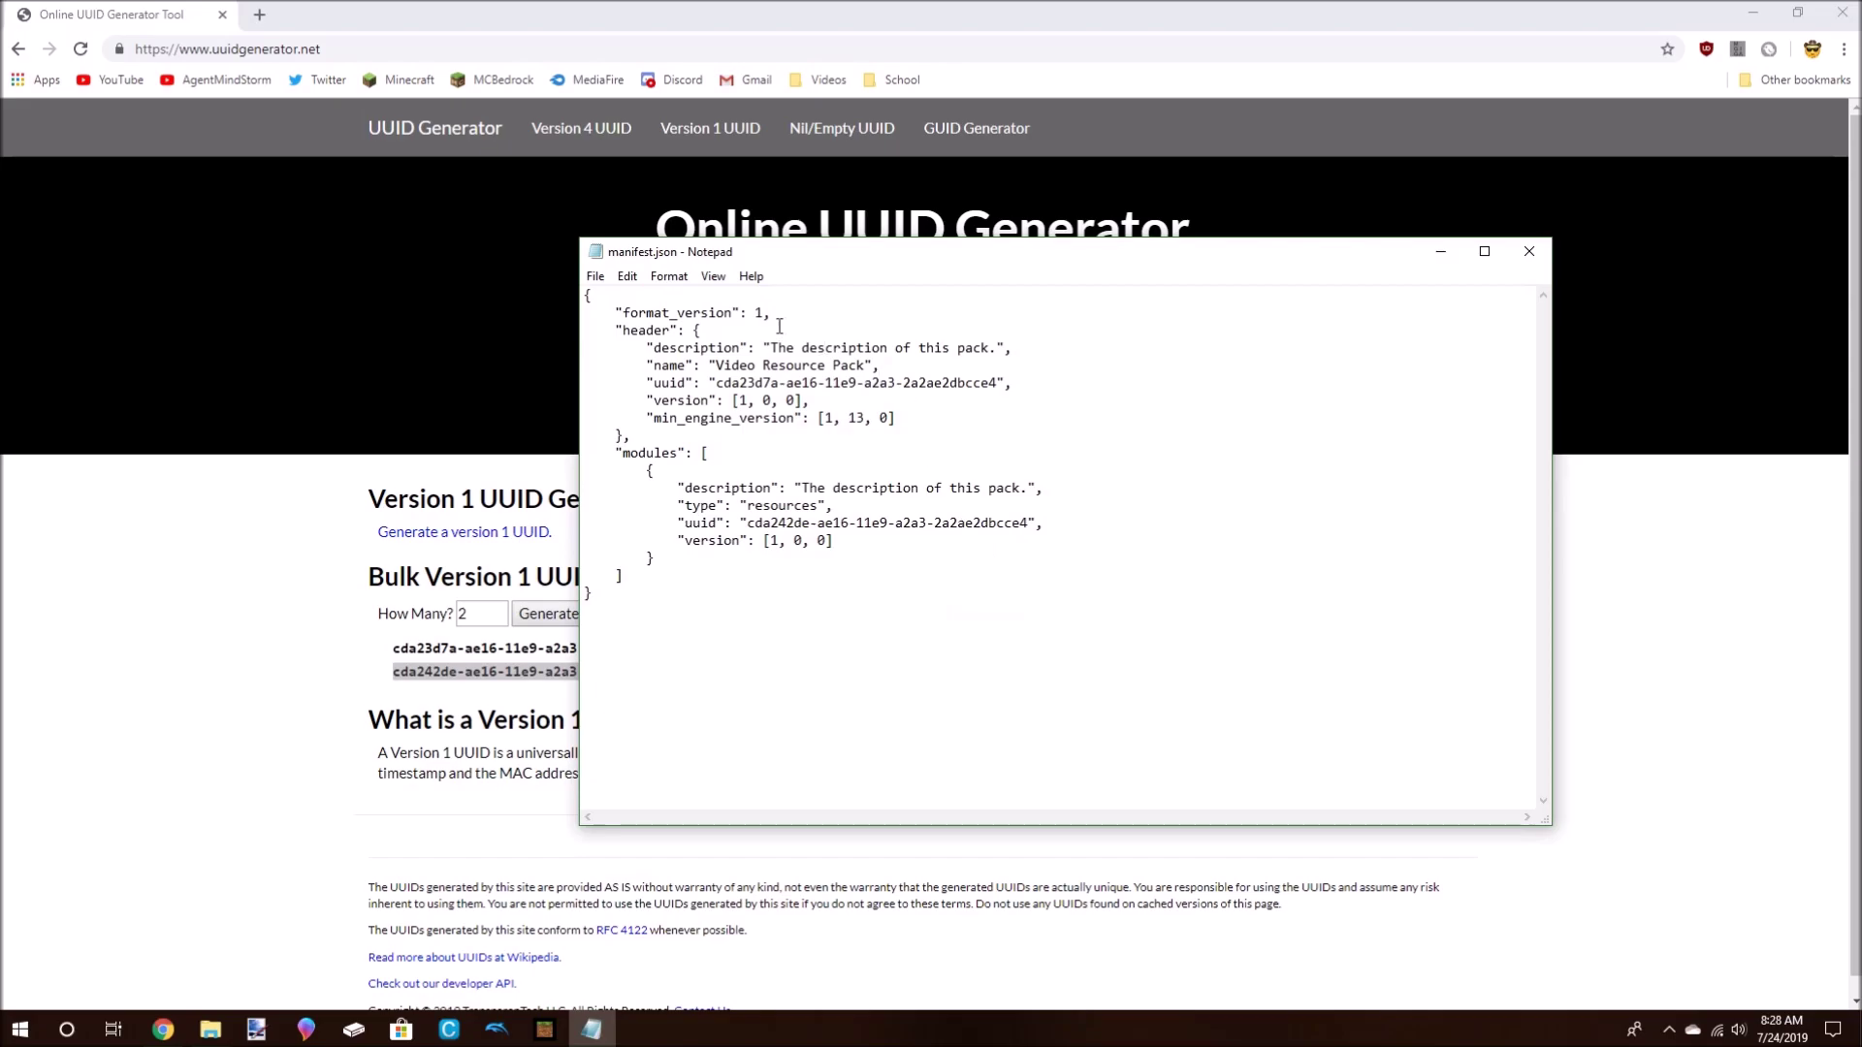
Save the edited manifest and close Notepad.
click(595, 277)
click(625, 339)
click(1532, 254)
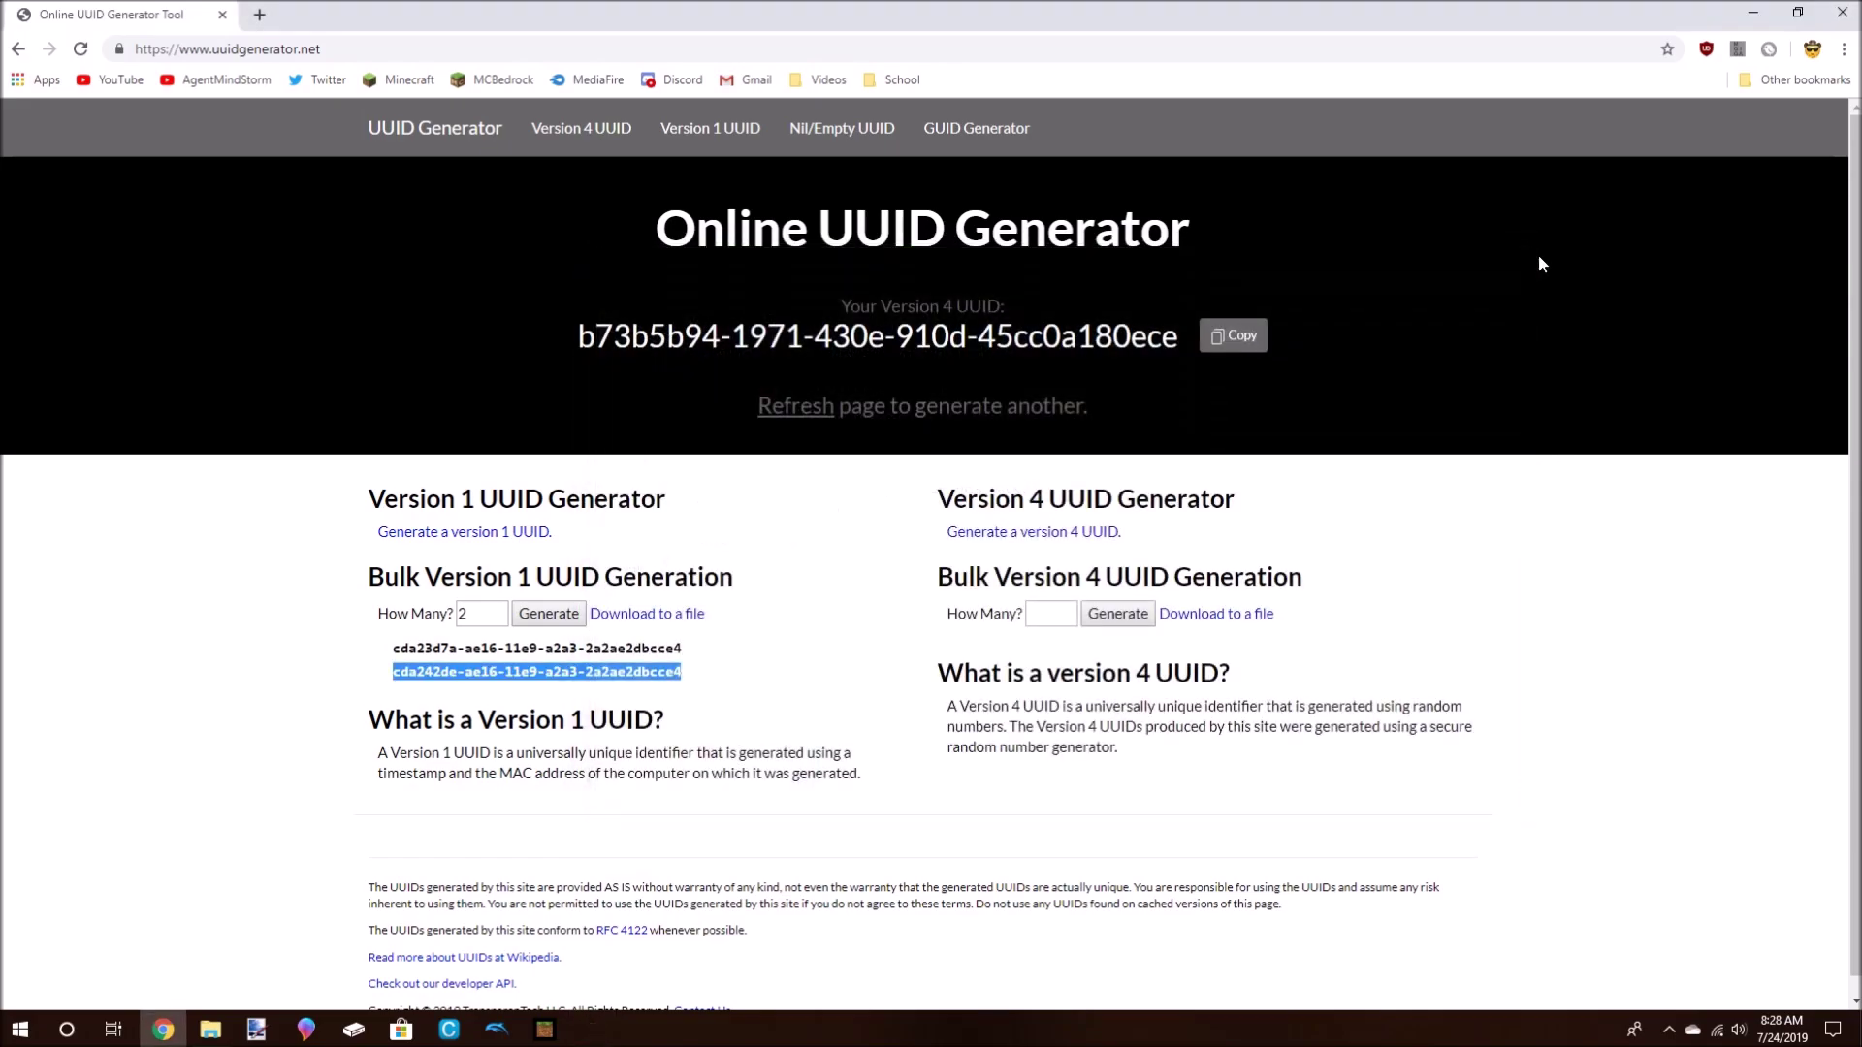
click(1540, 262)
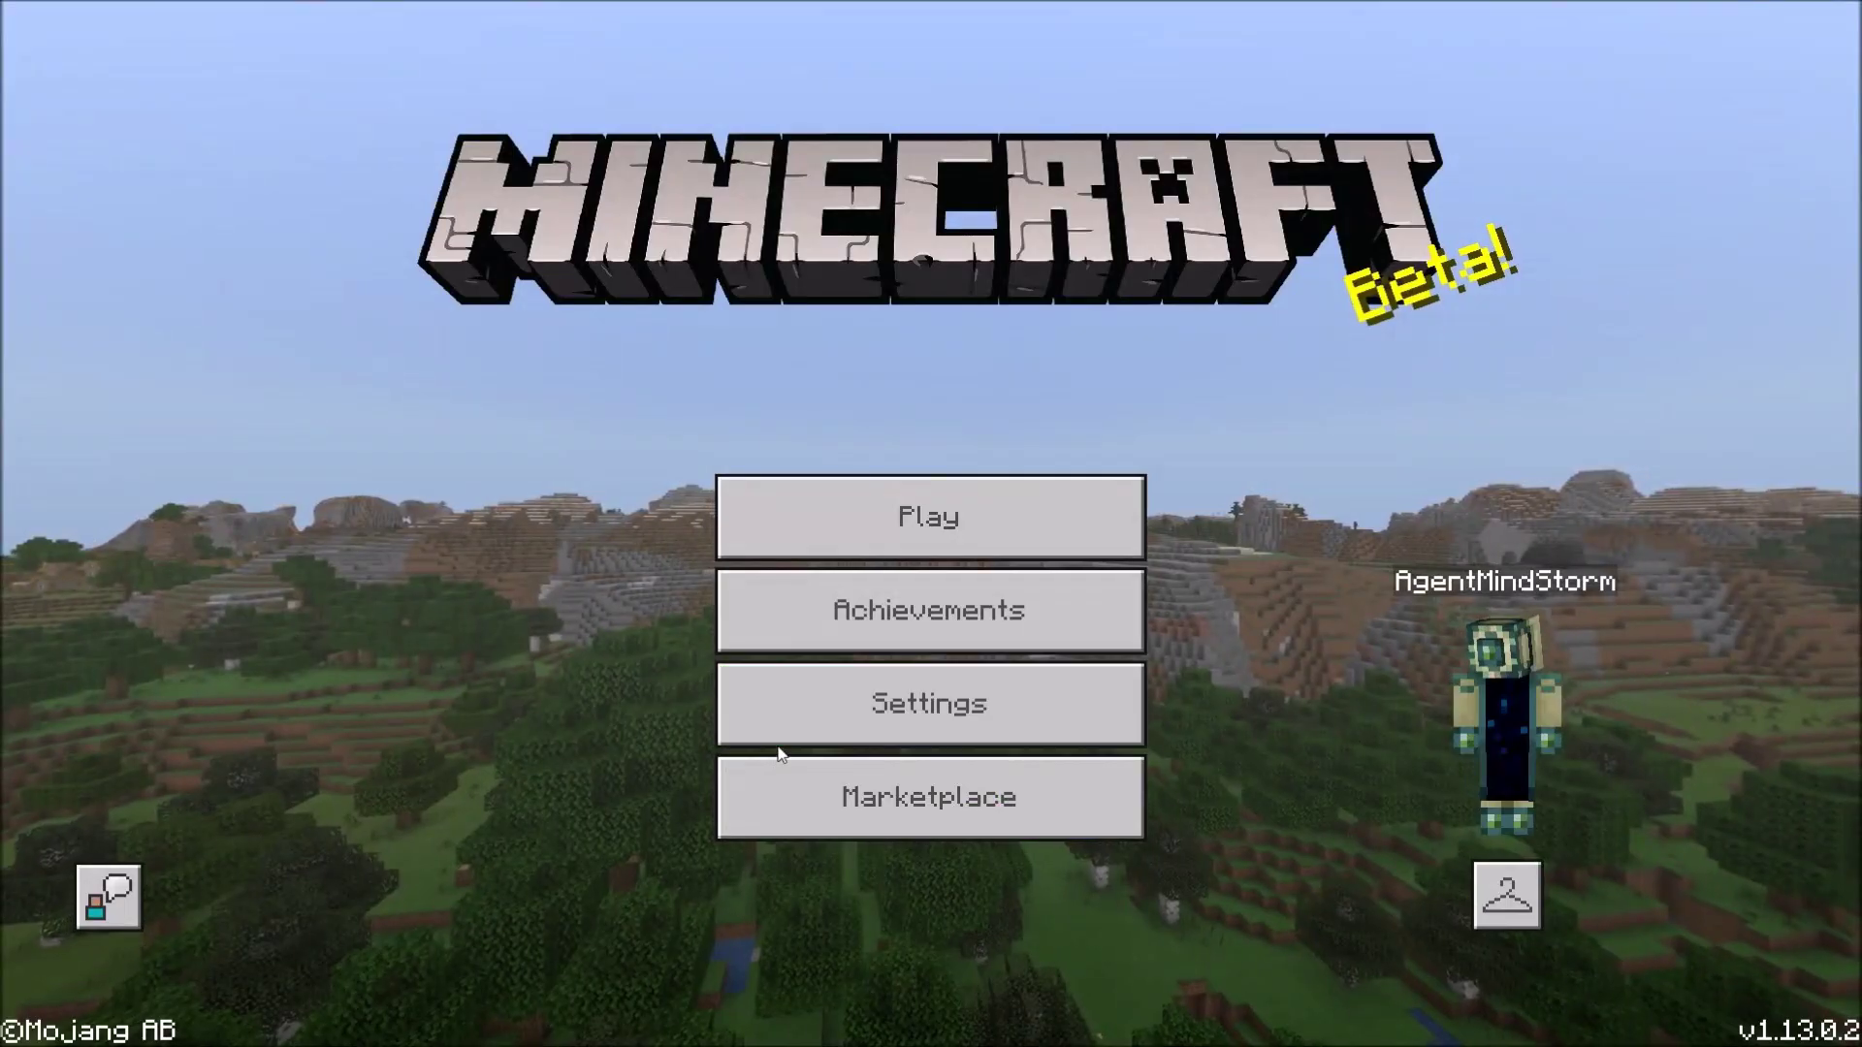
click(768, 737)
click(452, 805)
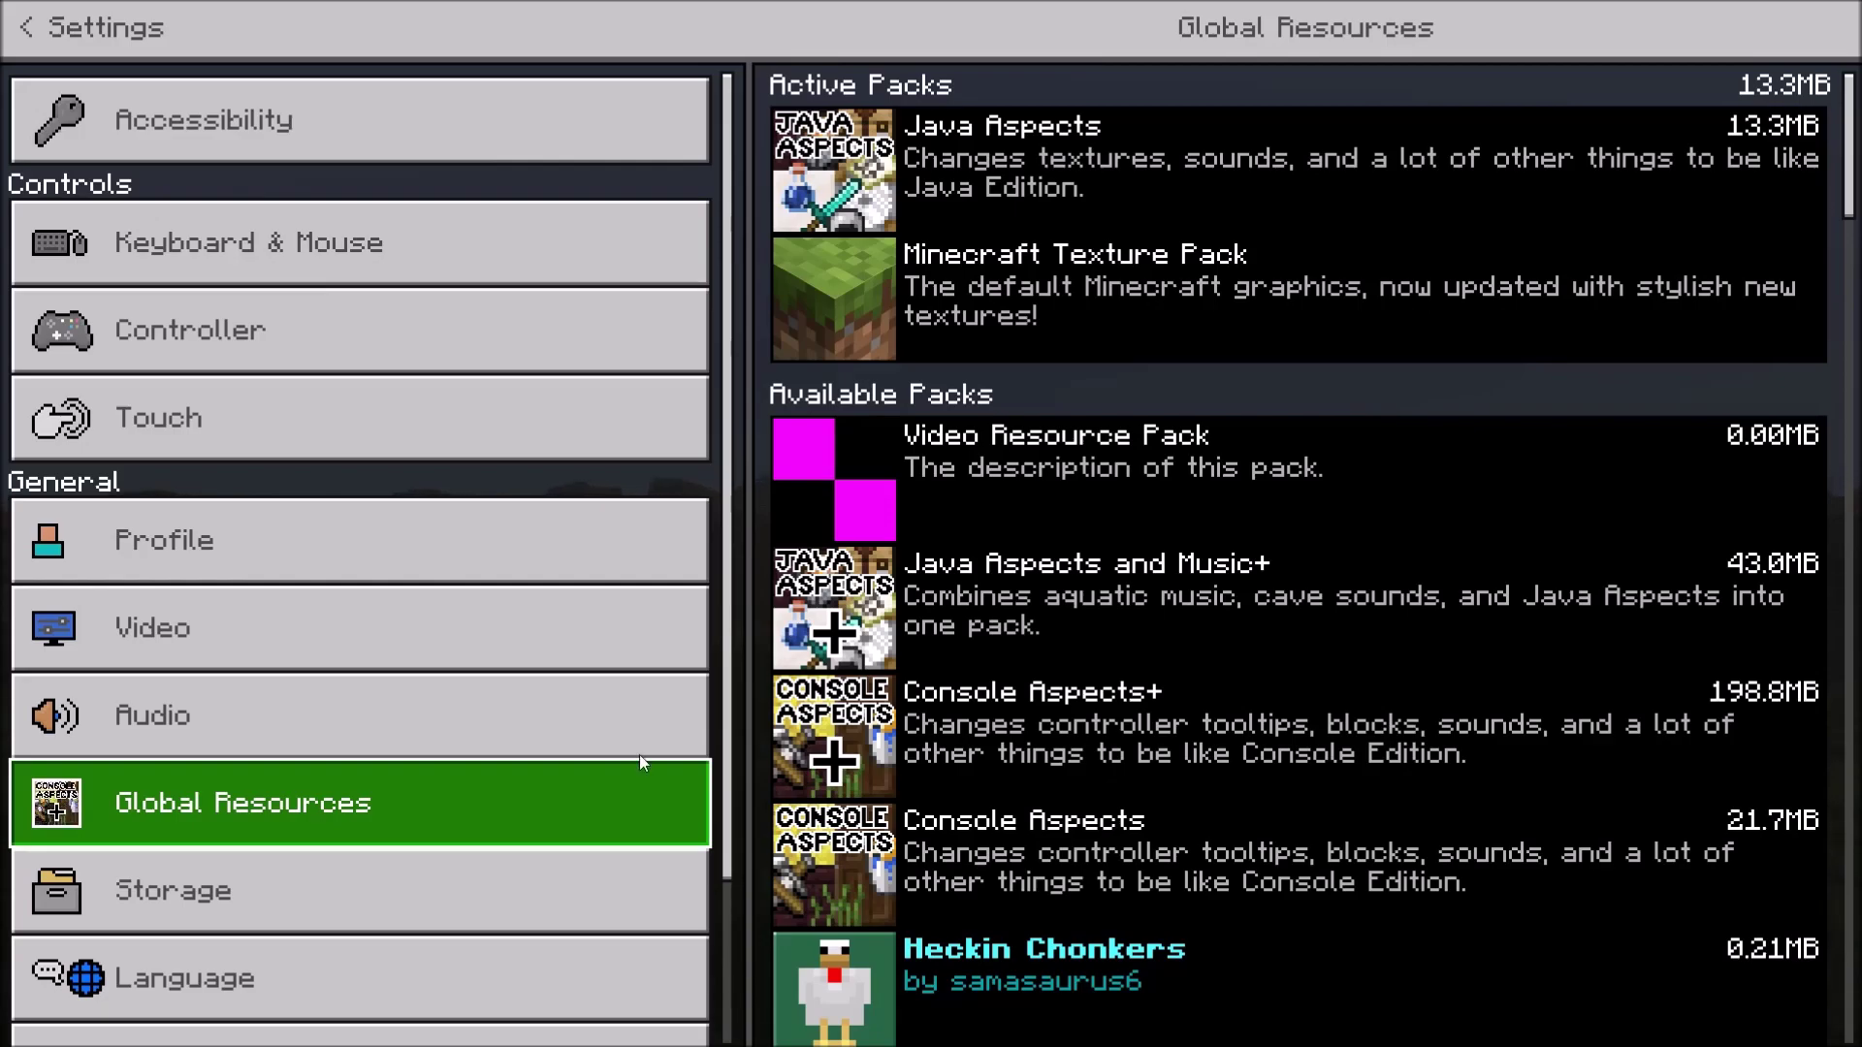
scroll(1324, 502, down, 3)
click(1080, 227)
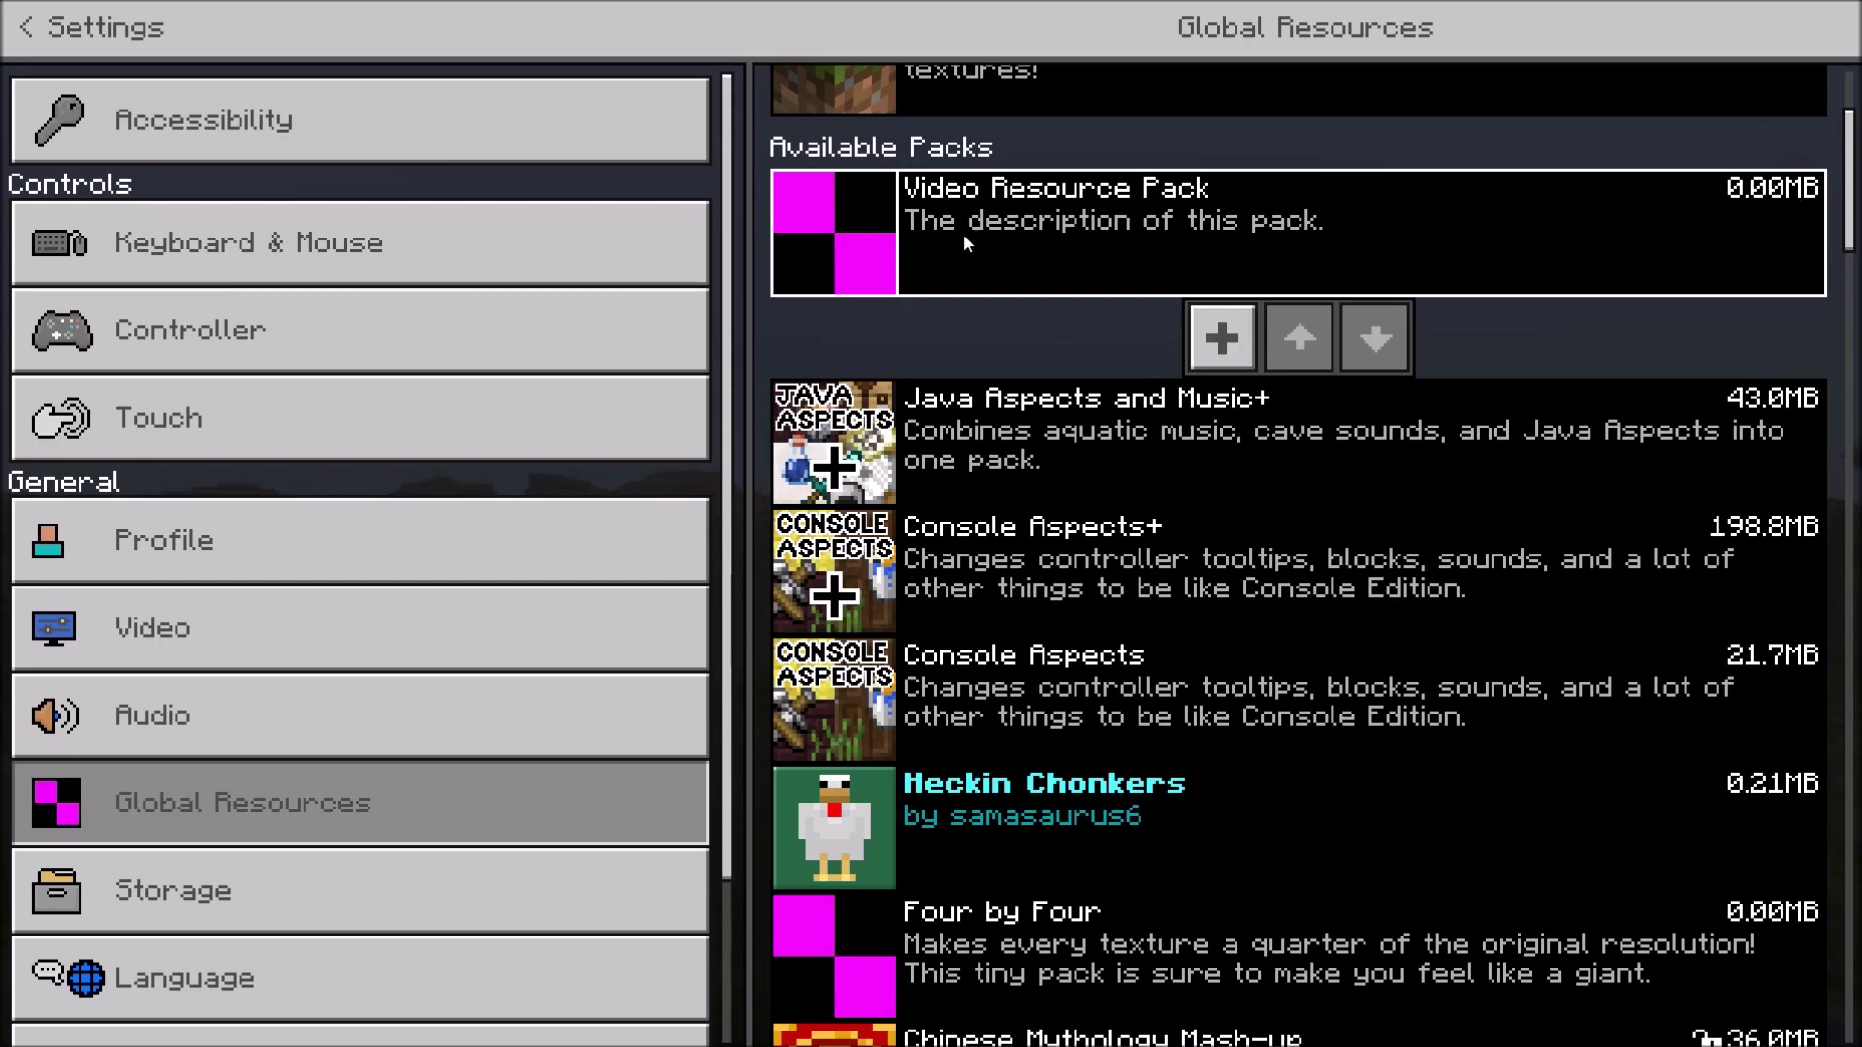
click(1119, 264)
scroll(1119, 264, up, 3)
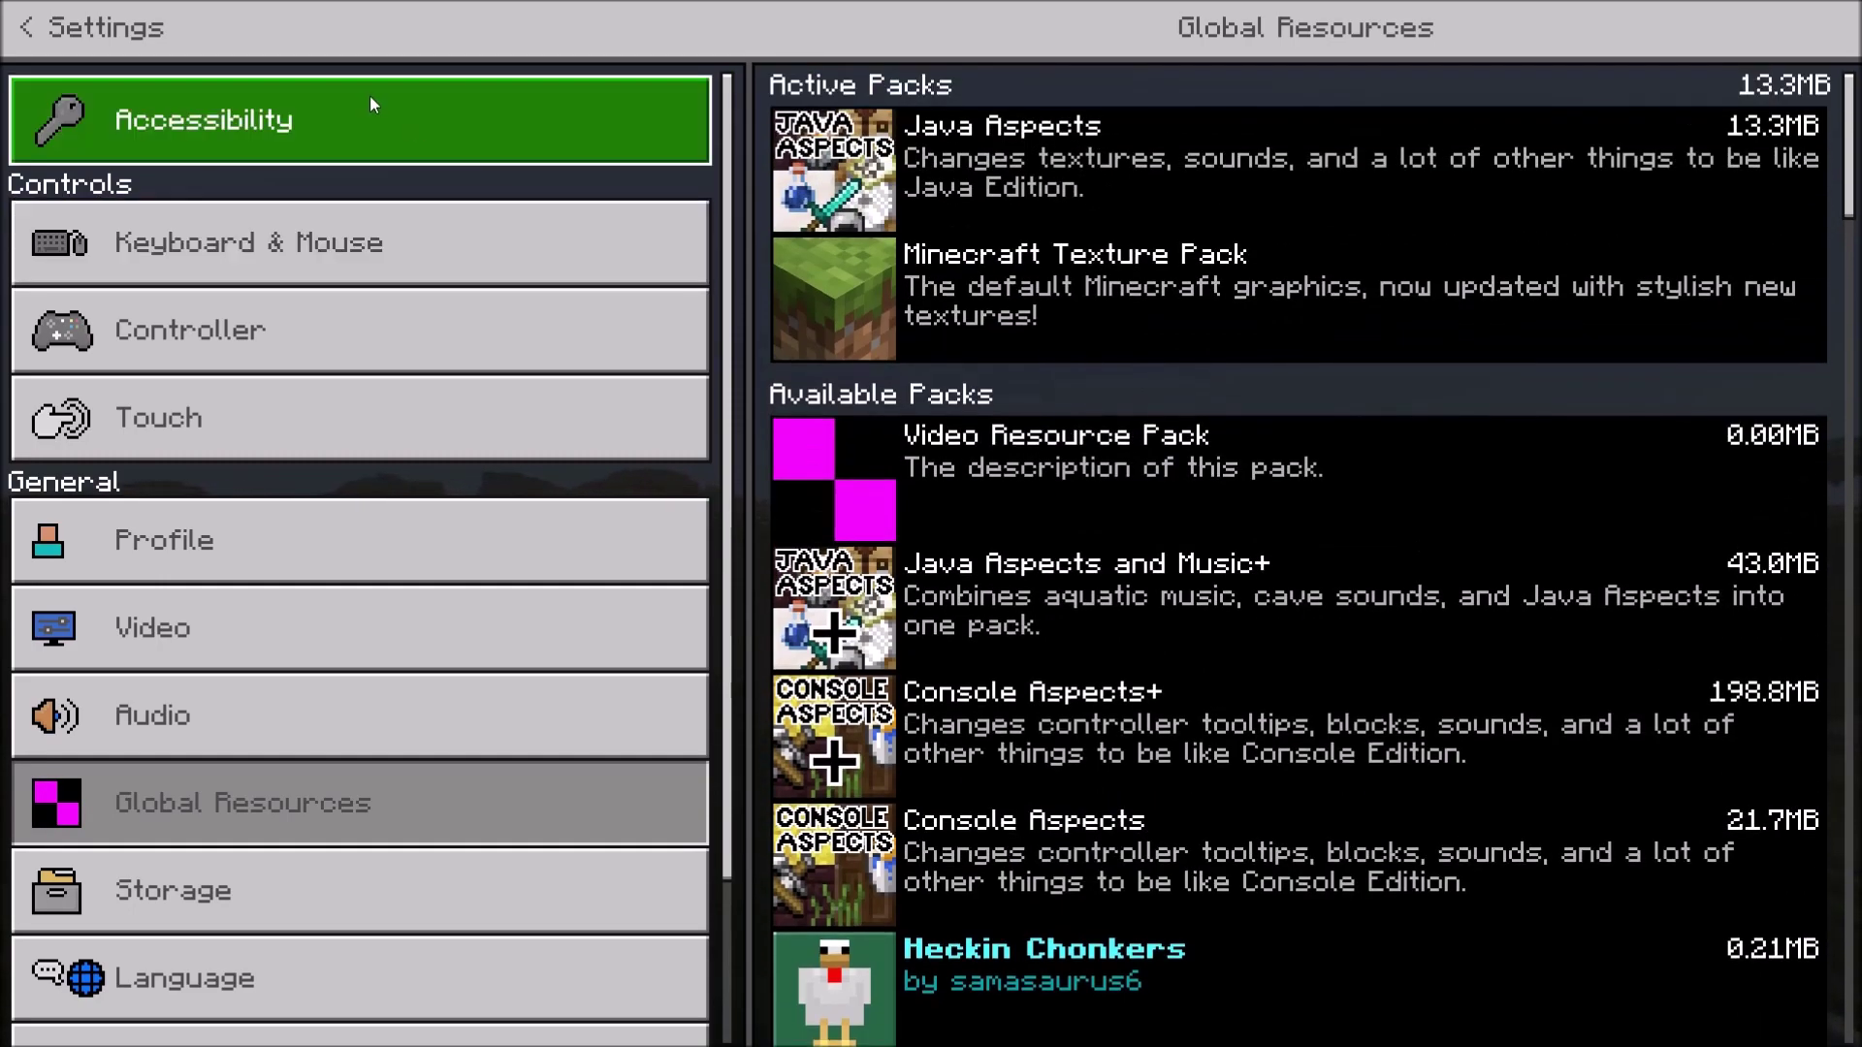
key(alt+Tab)
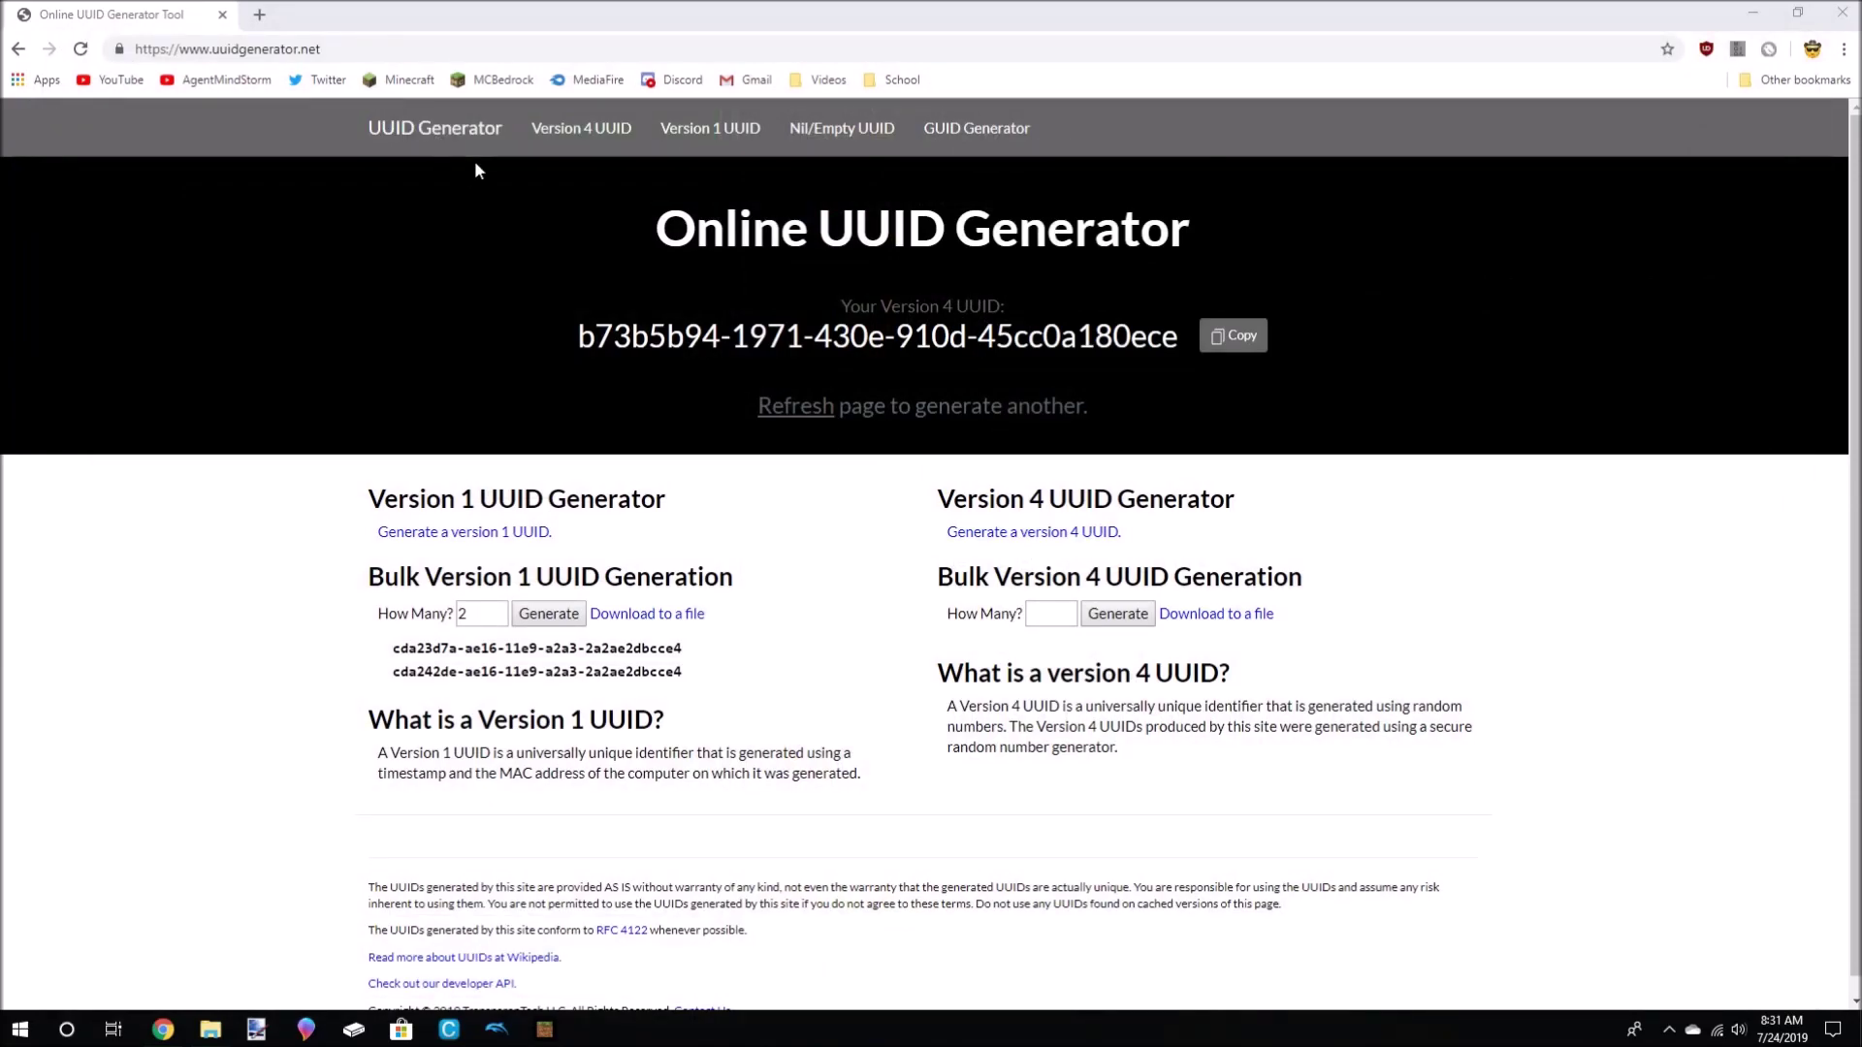
Copy bookshelf.png from the vanilla textures > blocks folder.
key(alt+Tab)
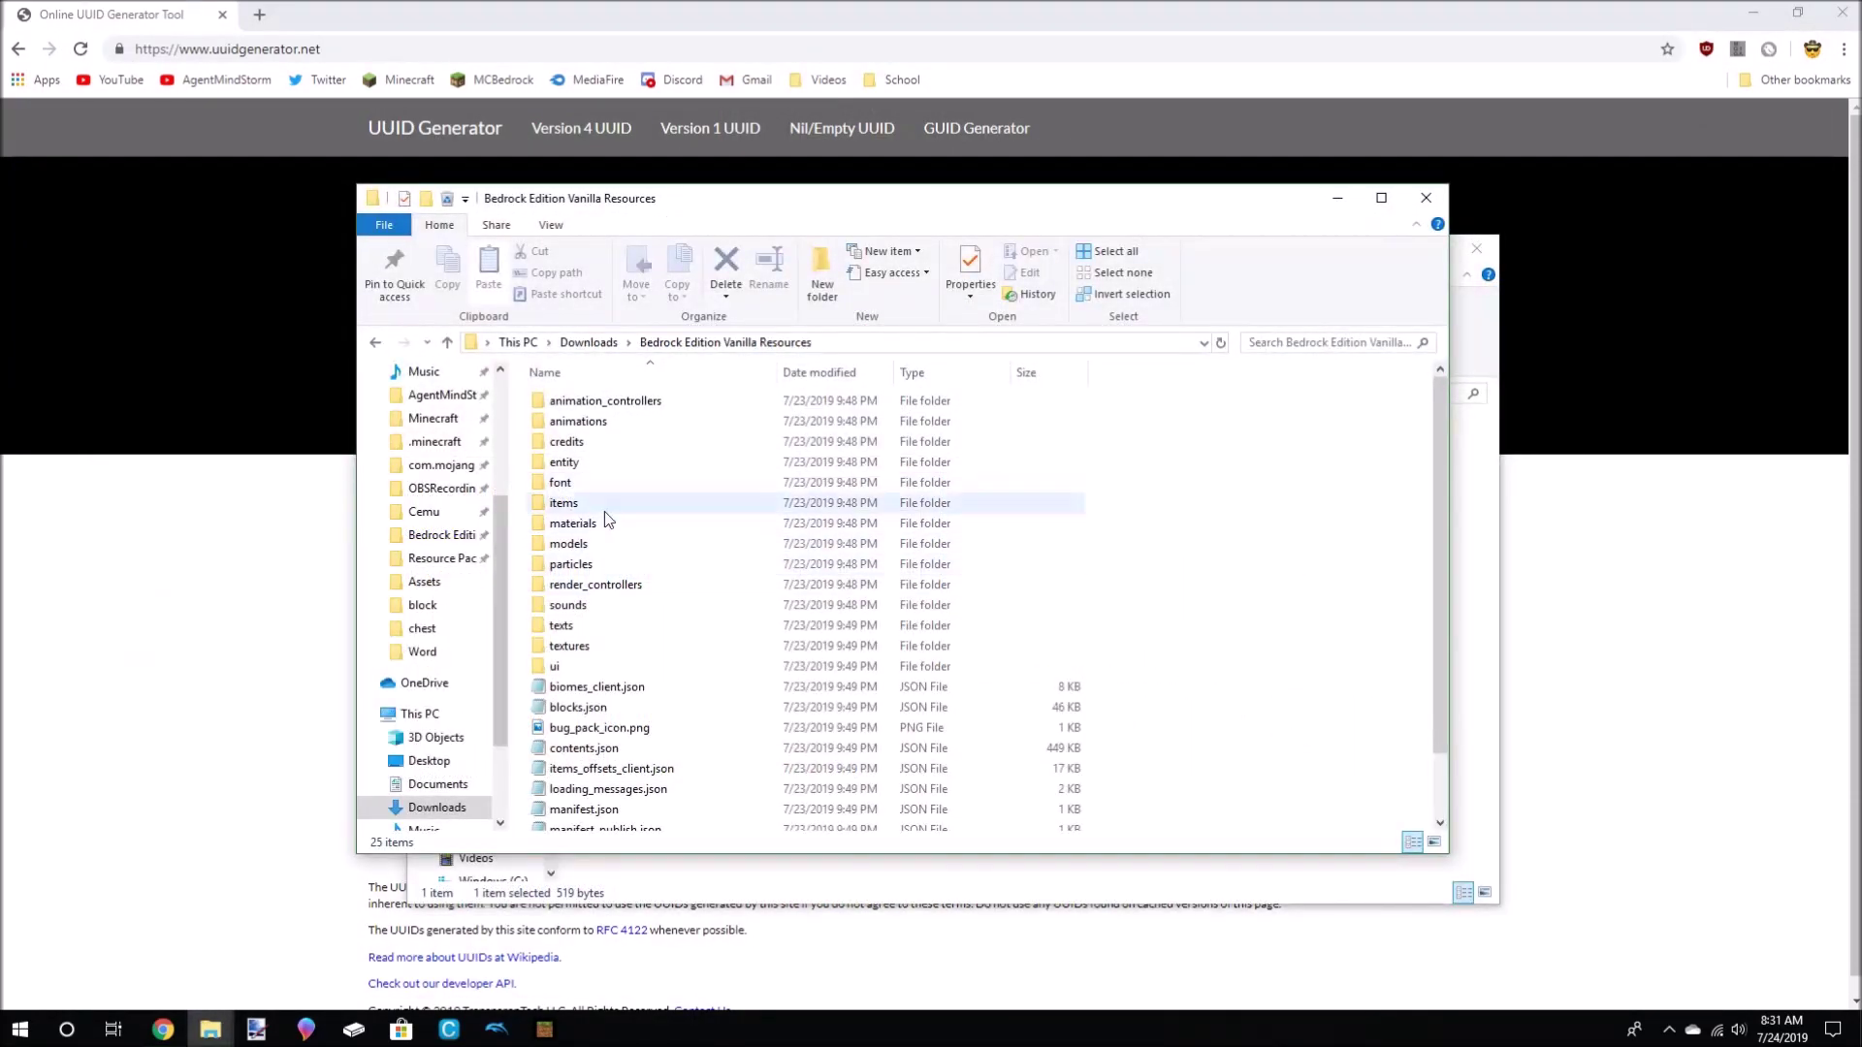
double_click(605, 646)
double_click(603, 397)
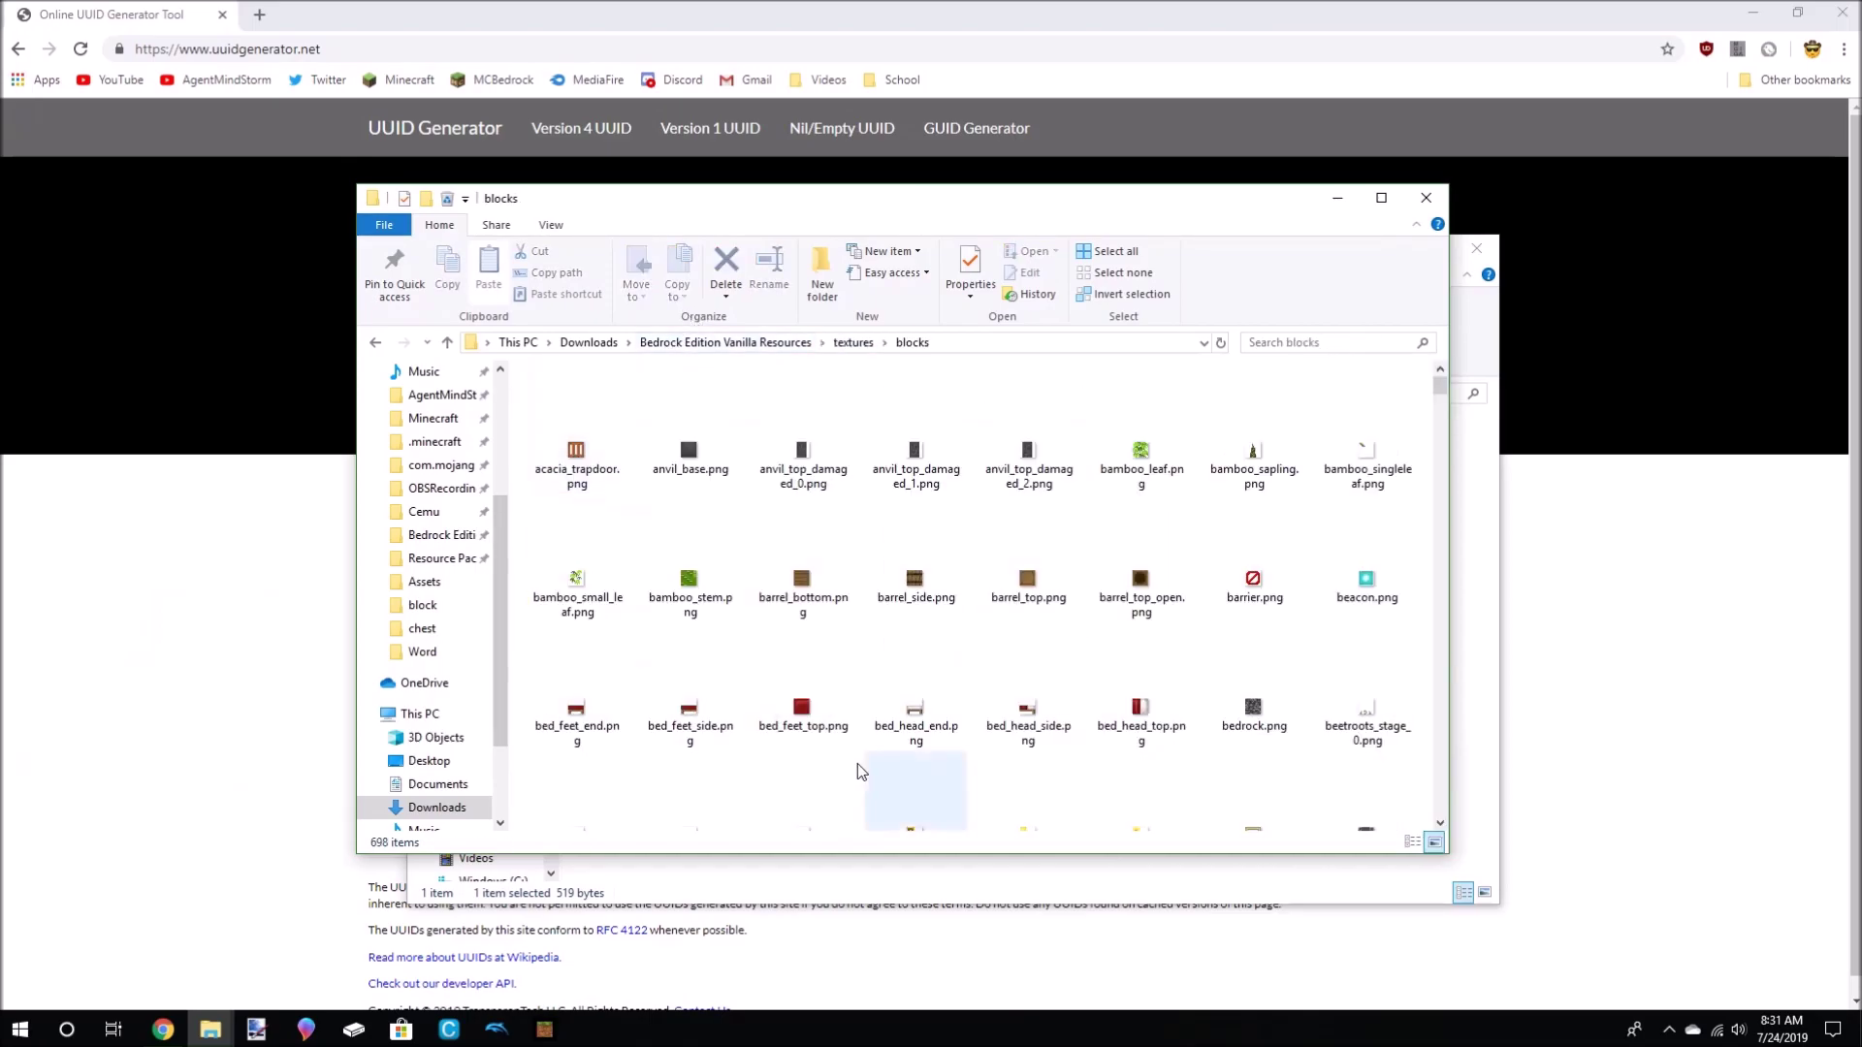
scroll(1309, 694, down, 5)
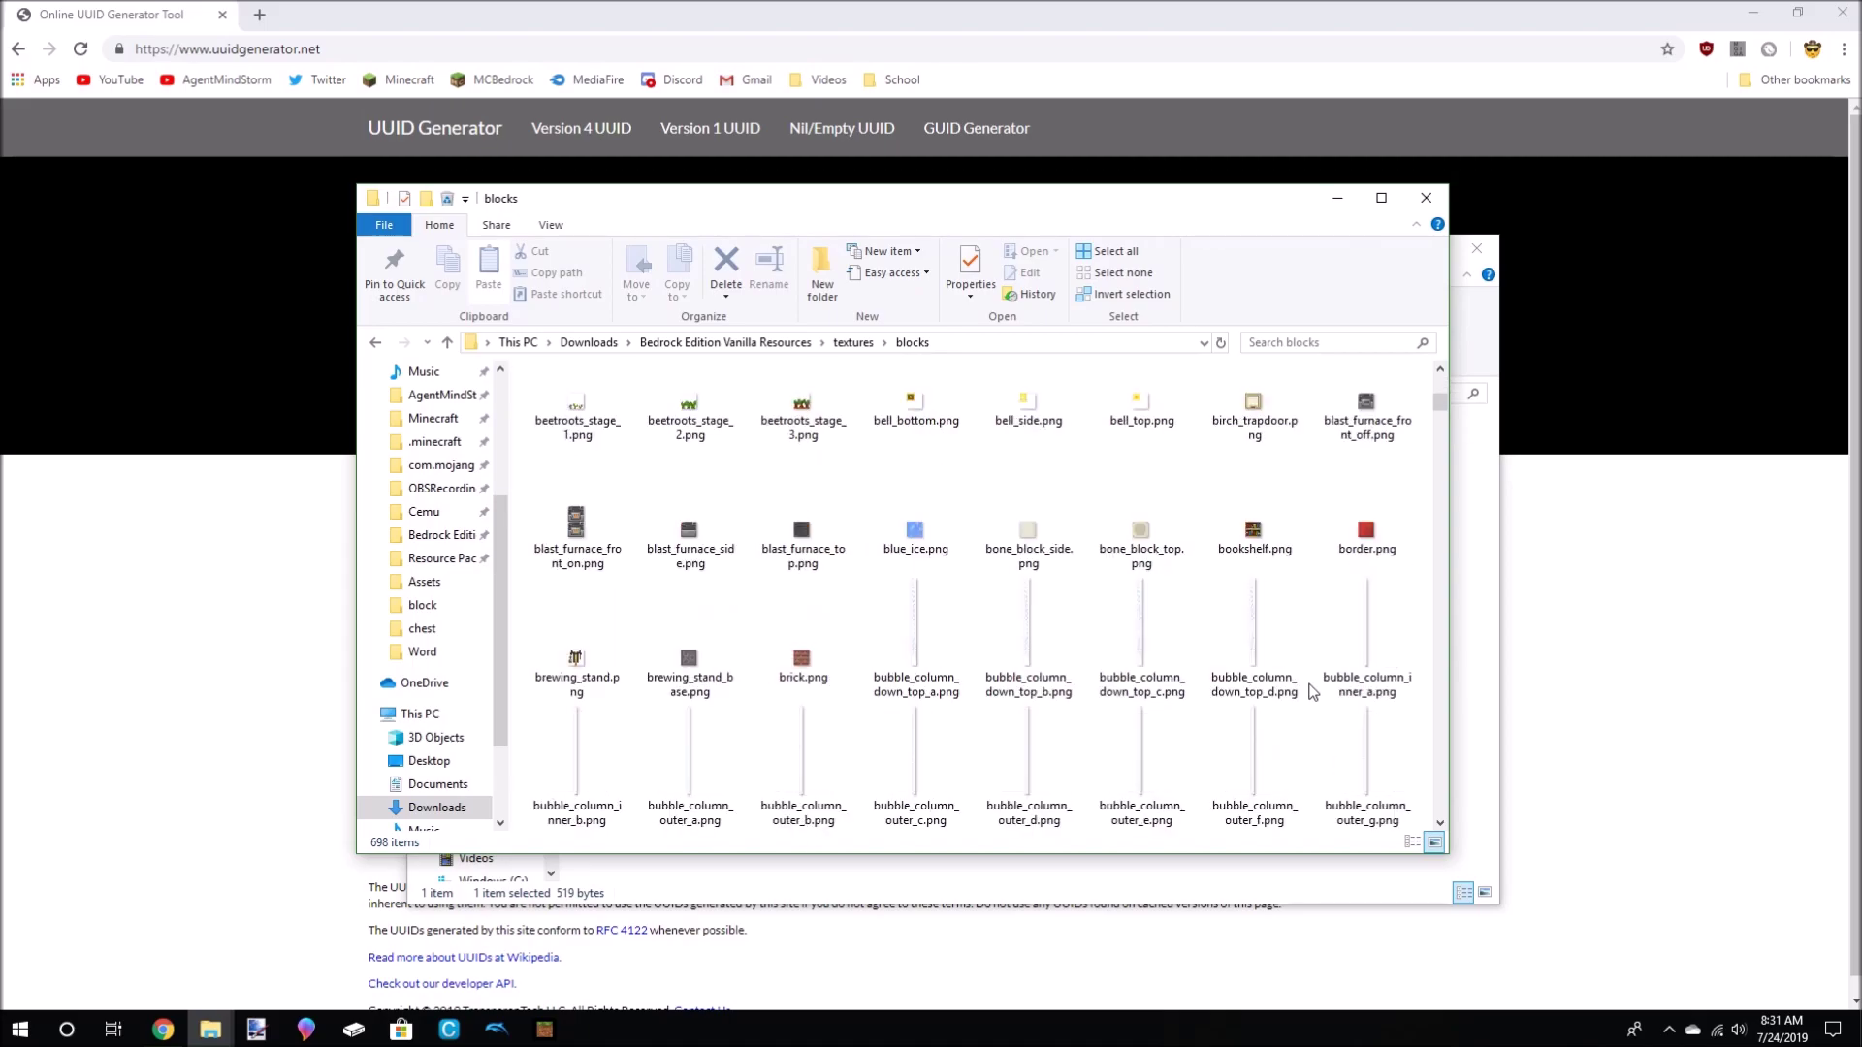
scroll(1242, 599, down, 3)
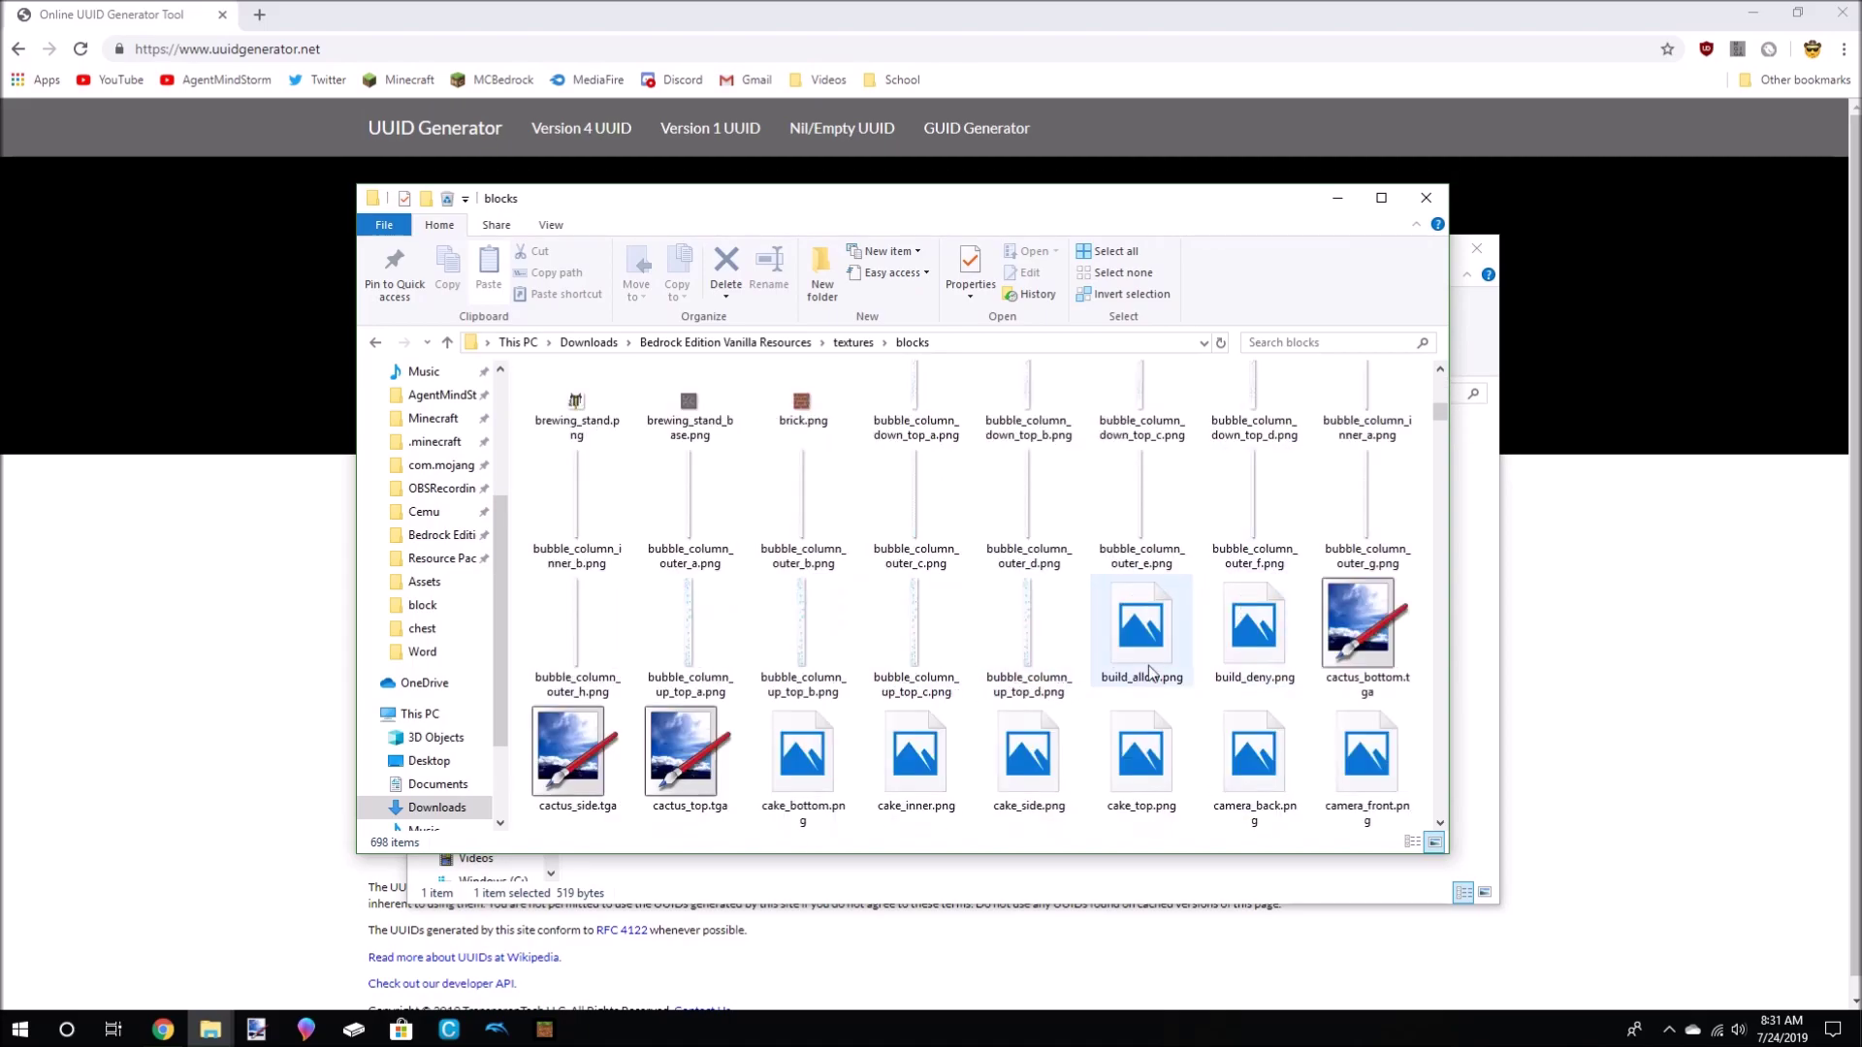
scroll(1148, 671, up, 1)
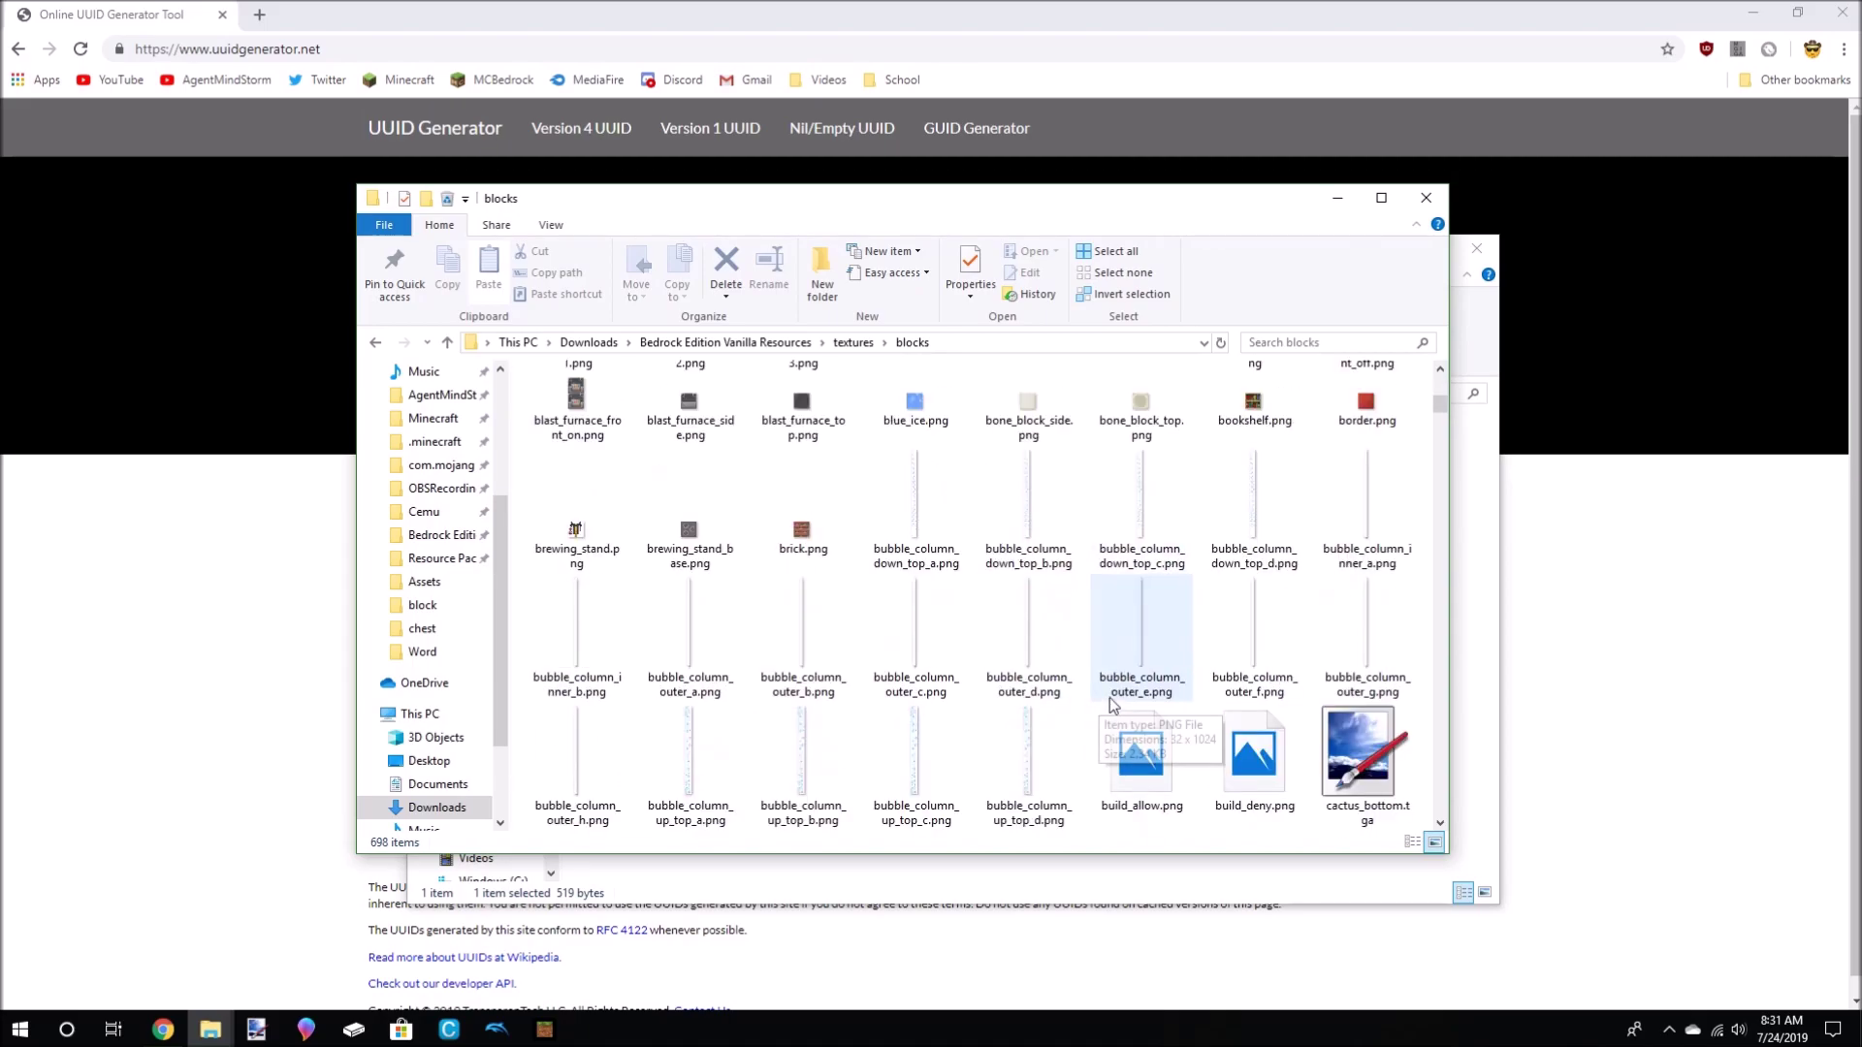
click(1260, 407)
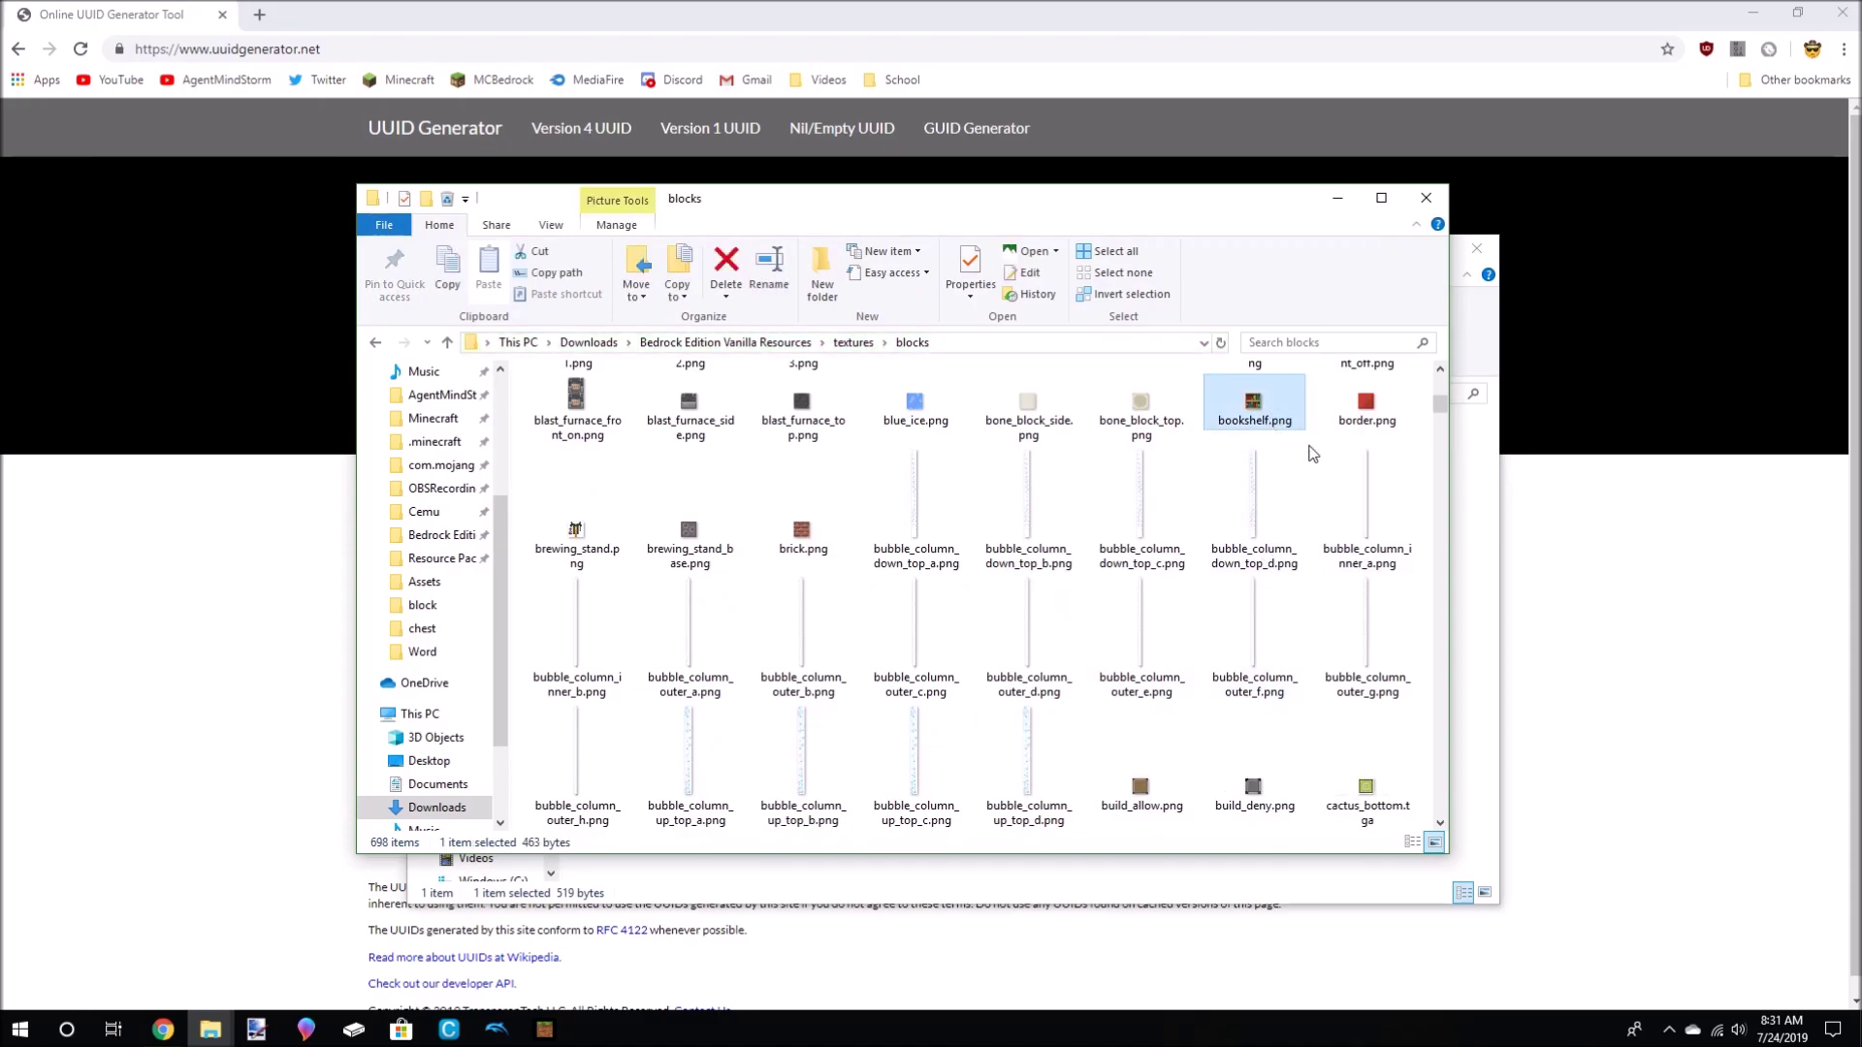
key(ctrl+c)
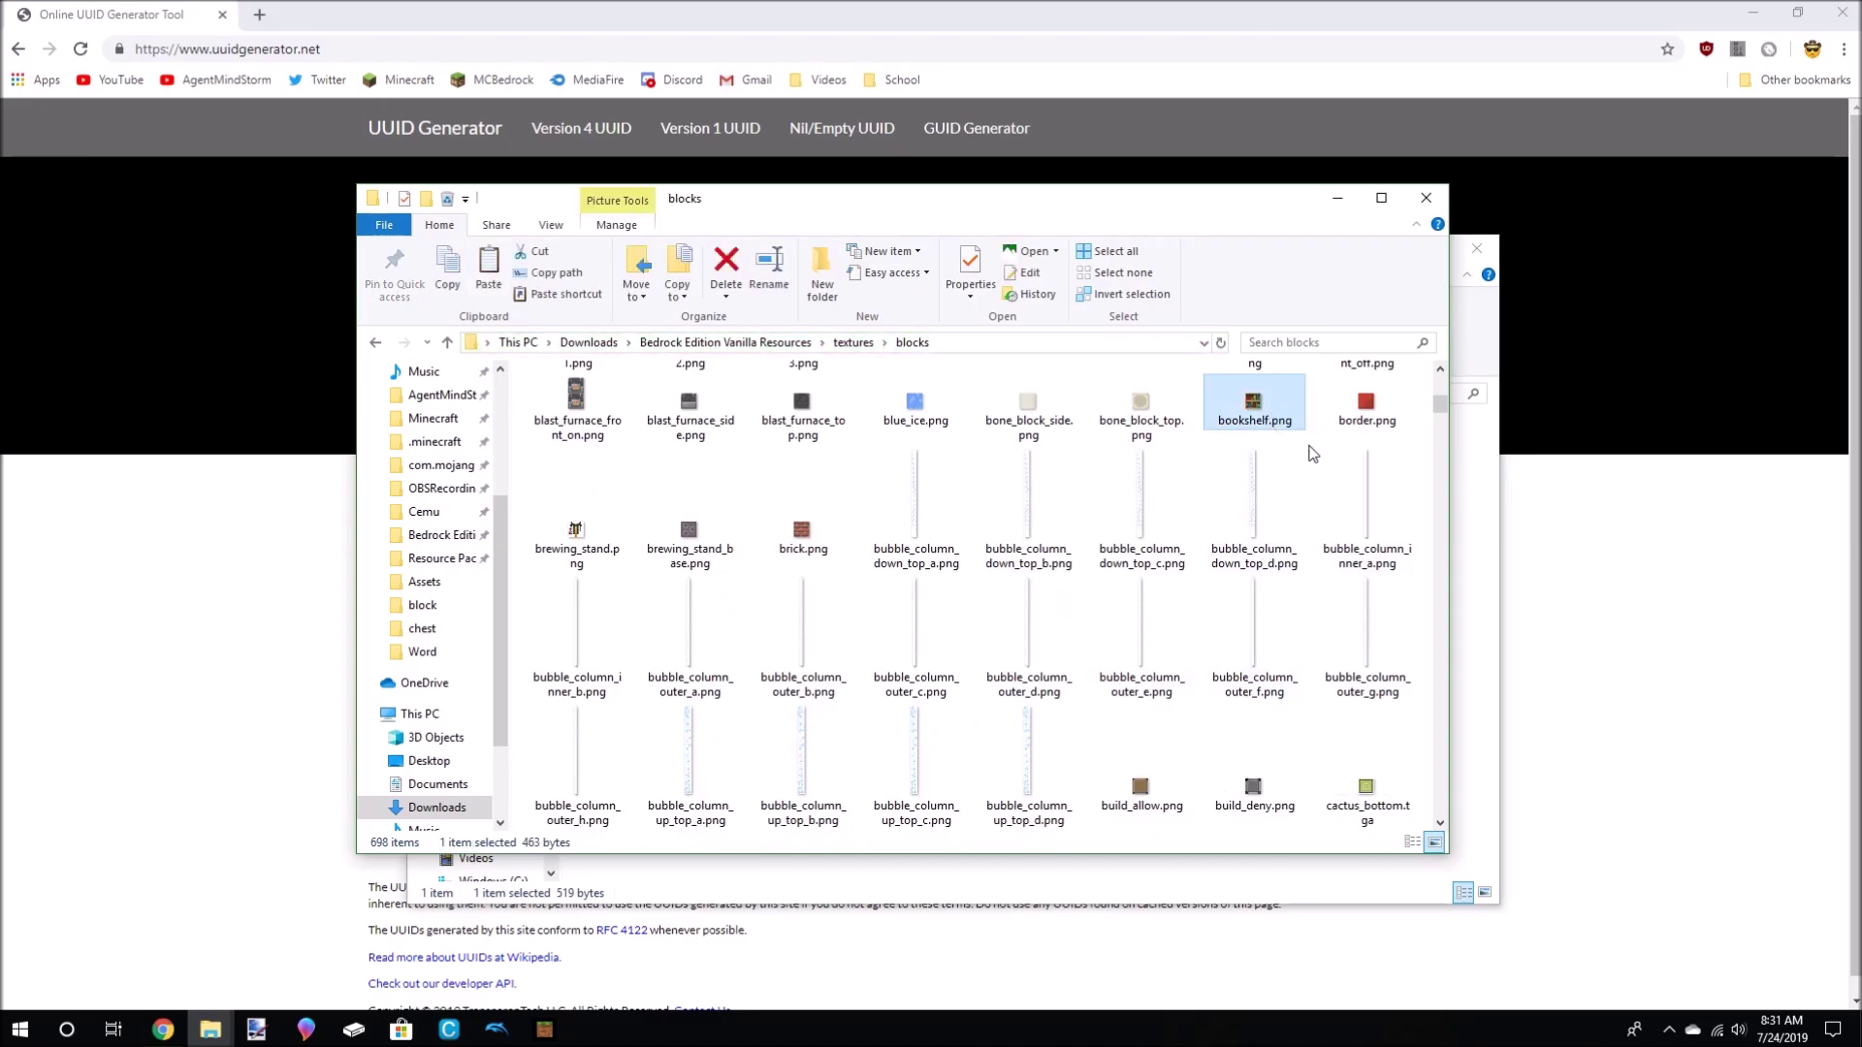
Paste bookshelf.png into the Resource Pack folder and rename it pack_icon.png.
click(1487, 491)
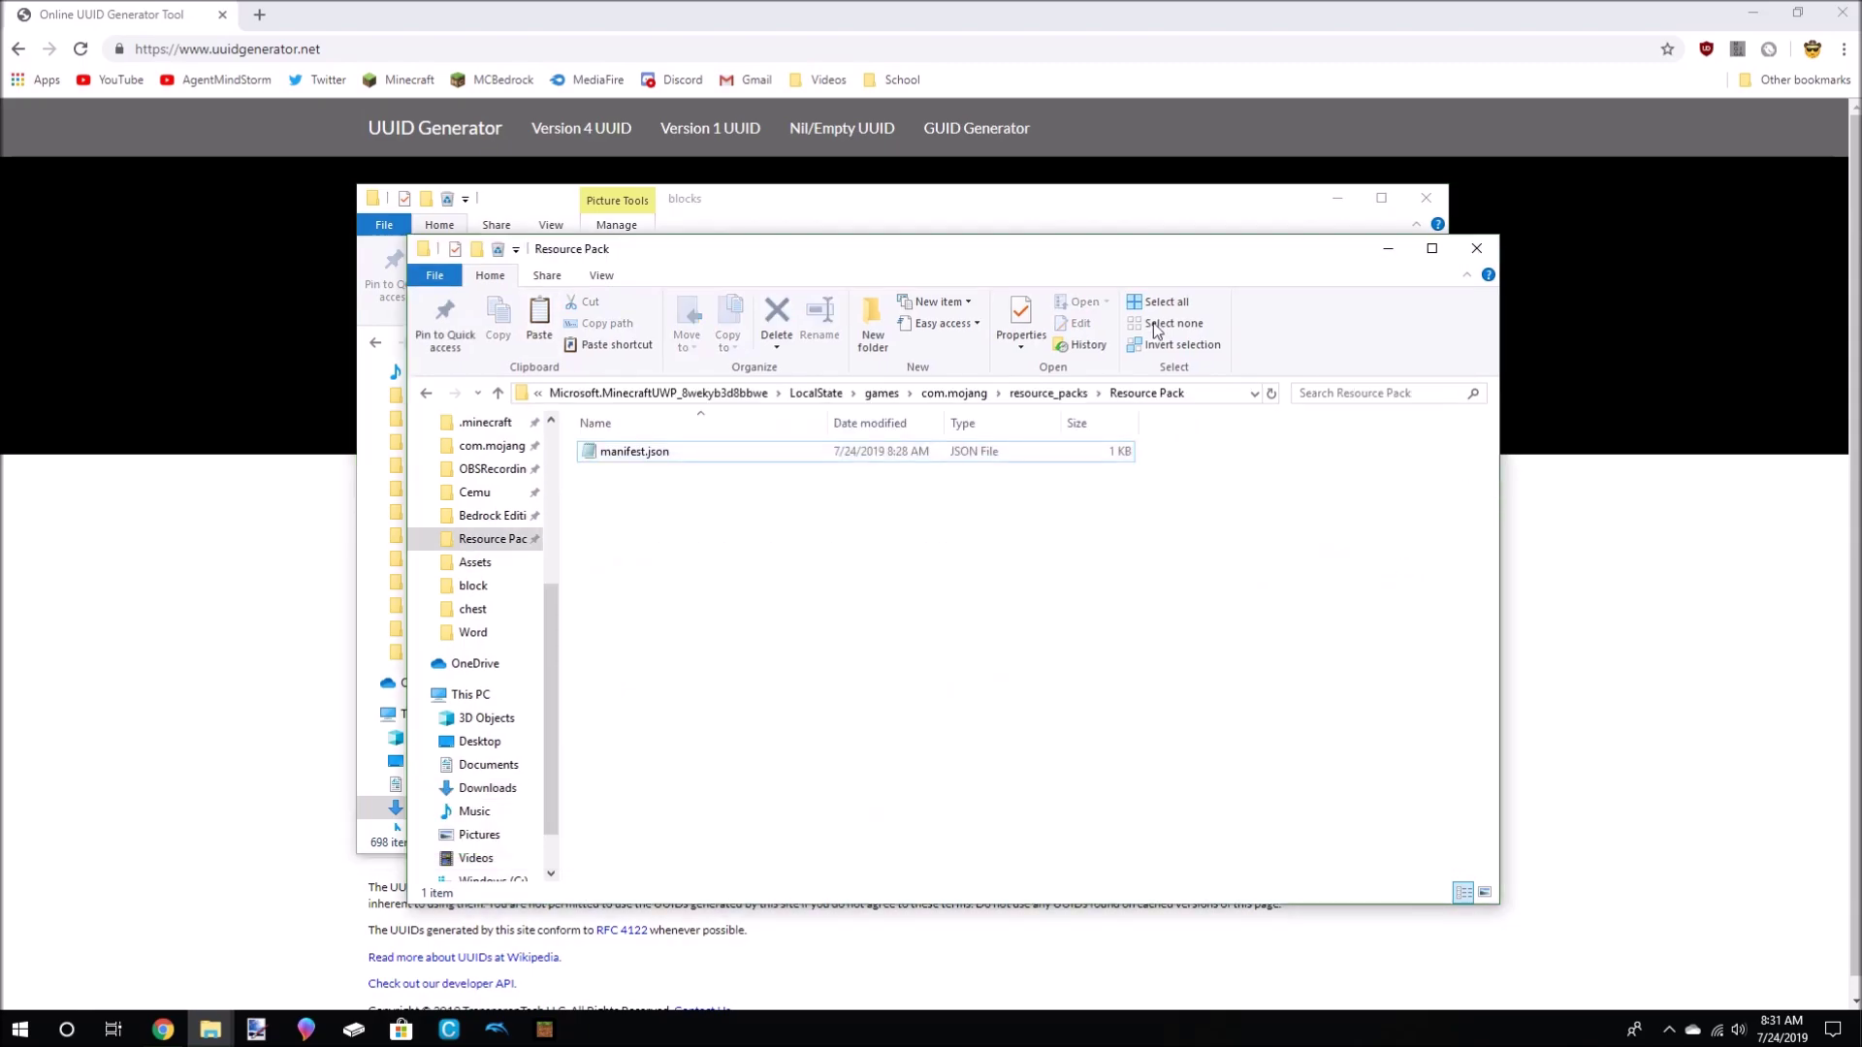
key(ctrl+v)
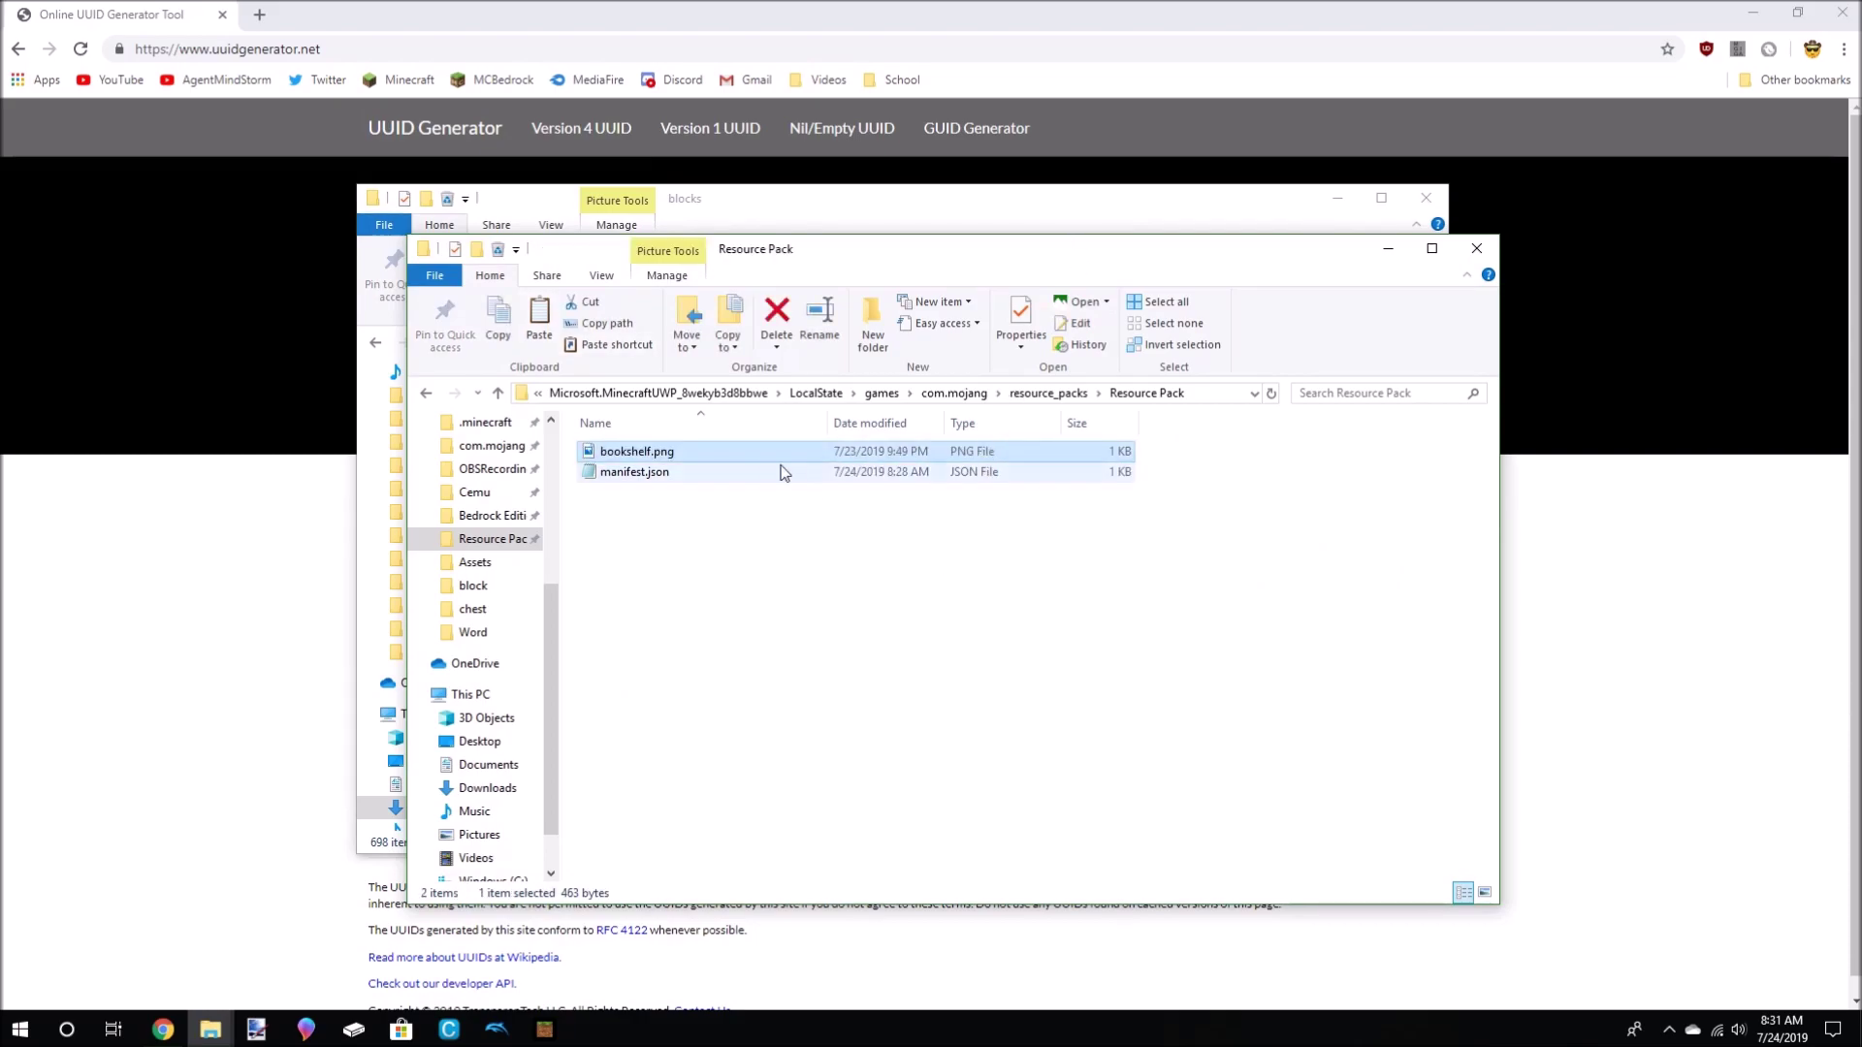
click(613, 470)
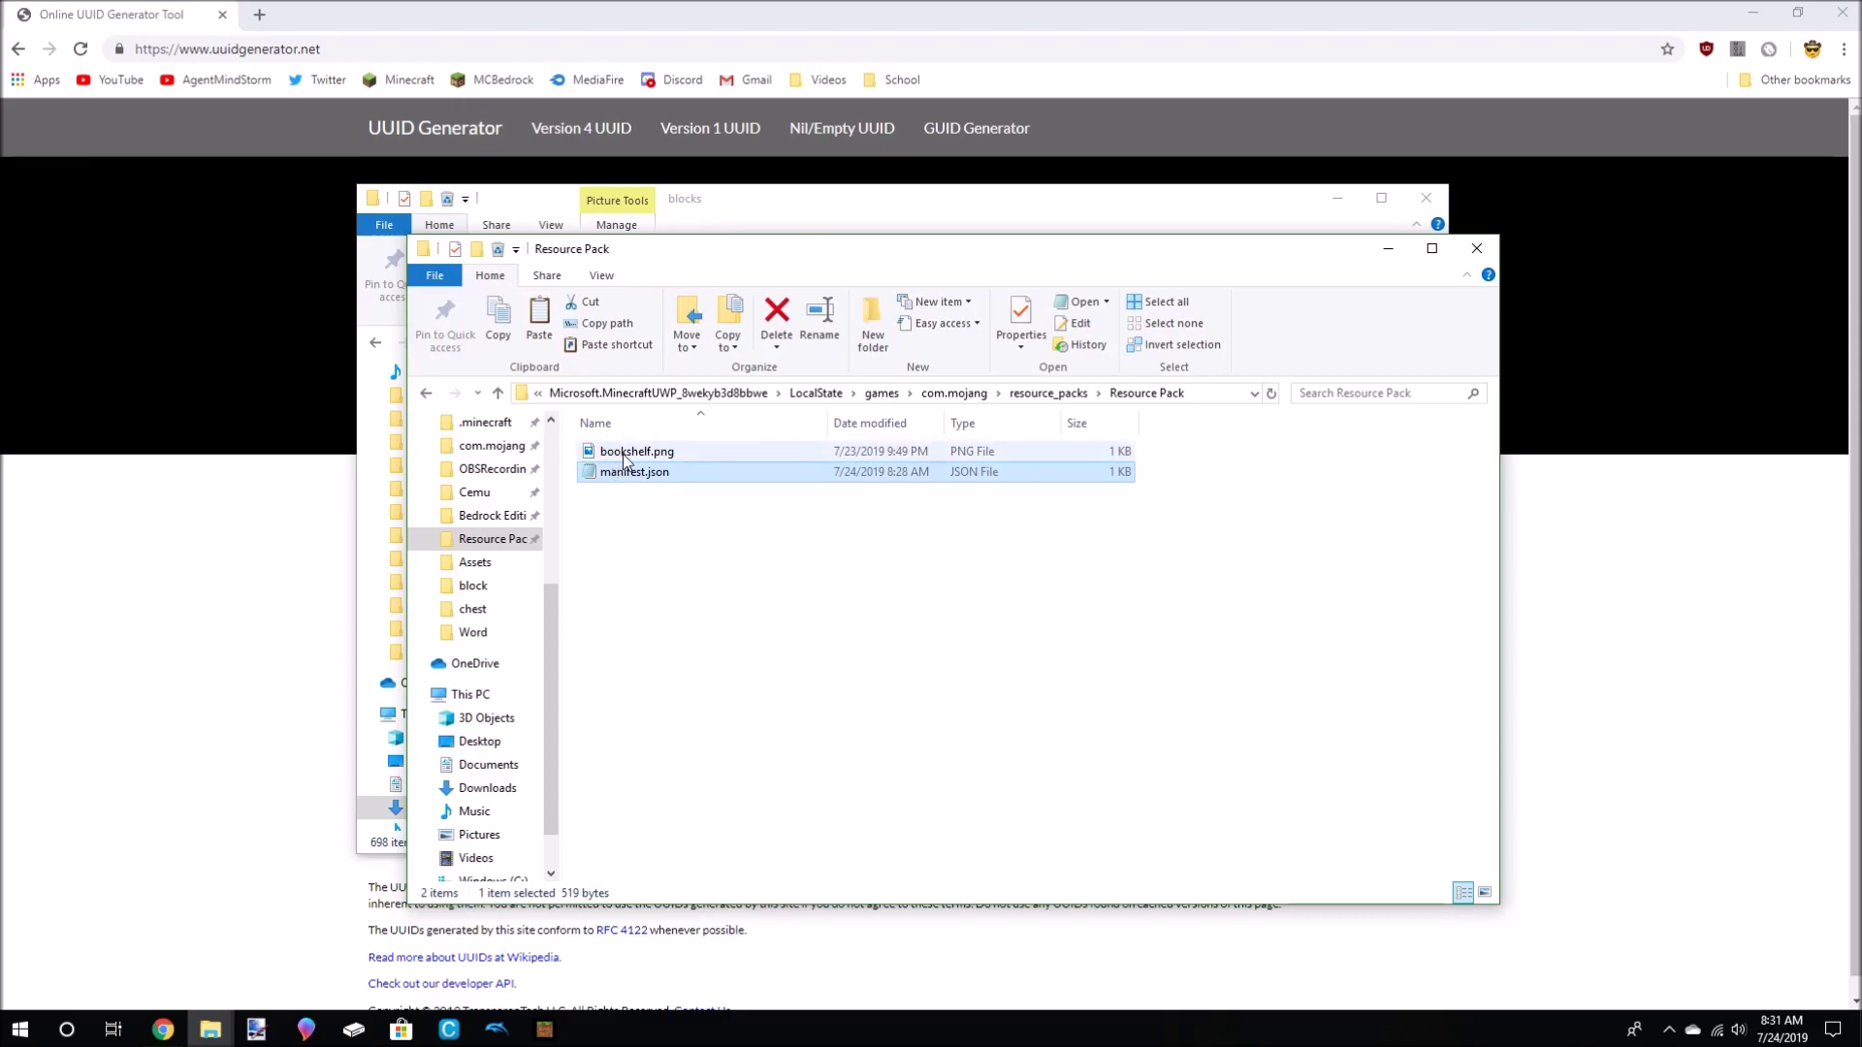
click(629, 453)
key(F2)
text(pack_icon)
key(Return)
click(868, 624)
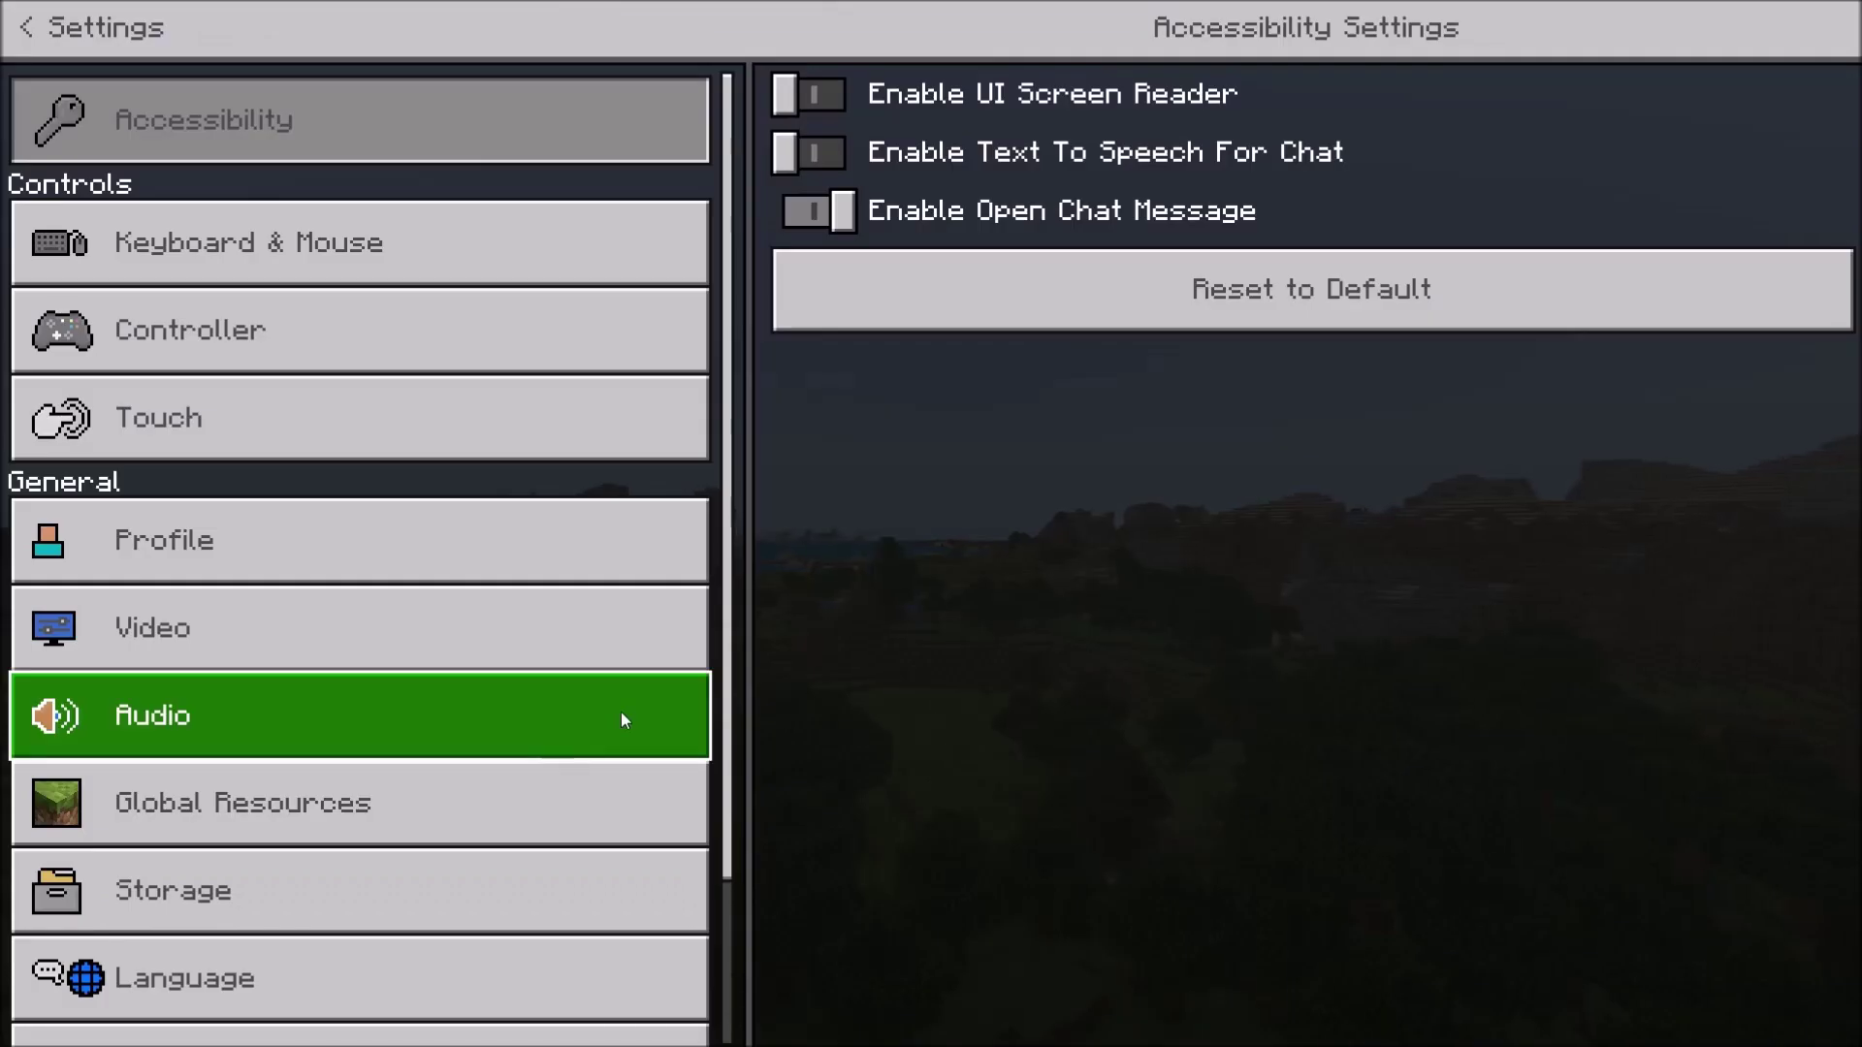
Activate Video Resource Pack under Global Resources, then return to the main menu.
click(465, 809)
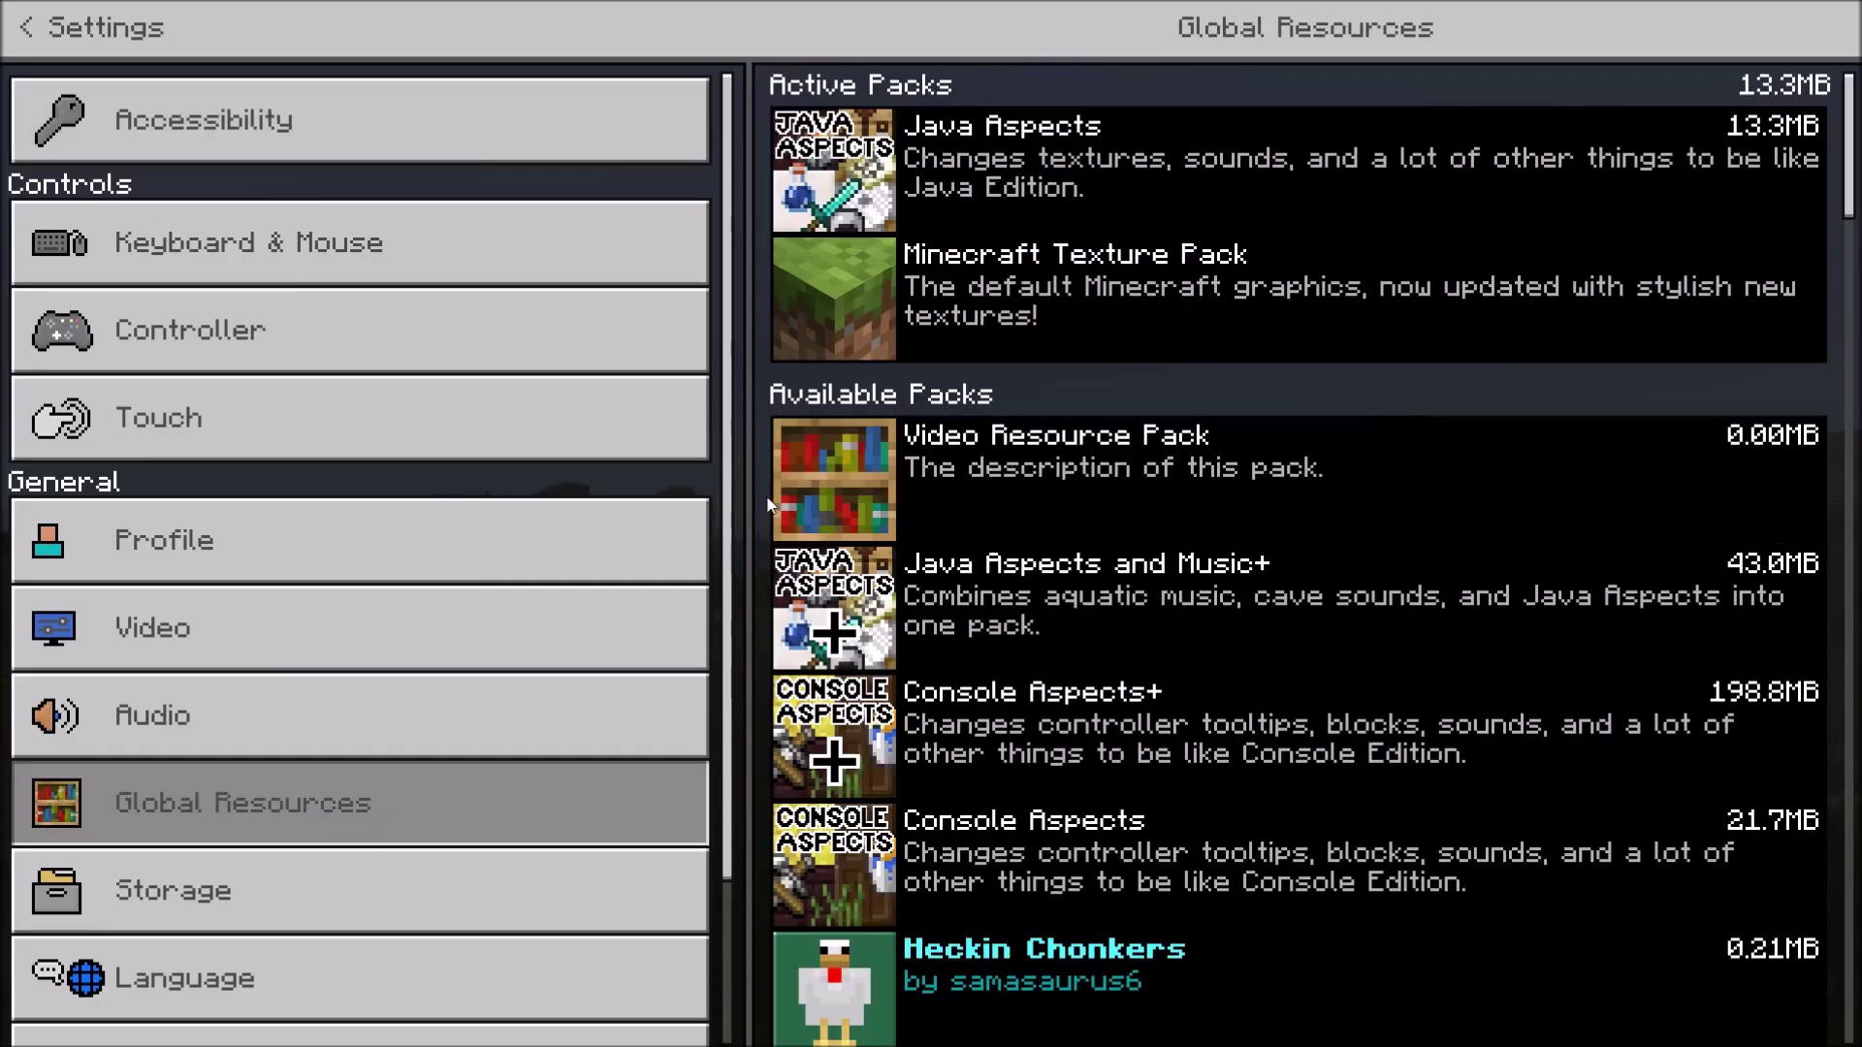
click(1131, 506)
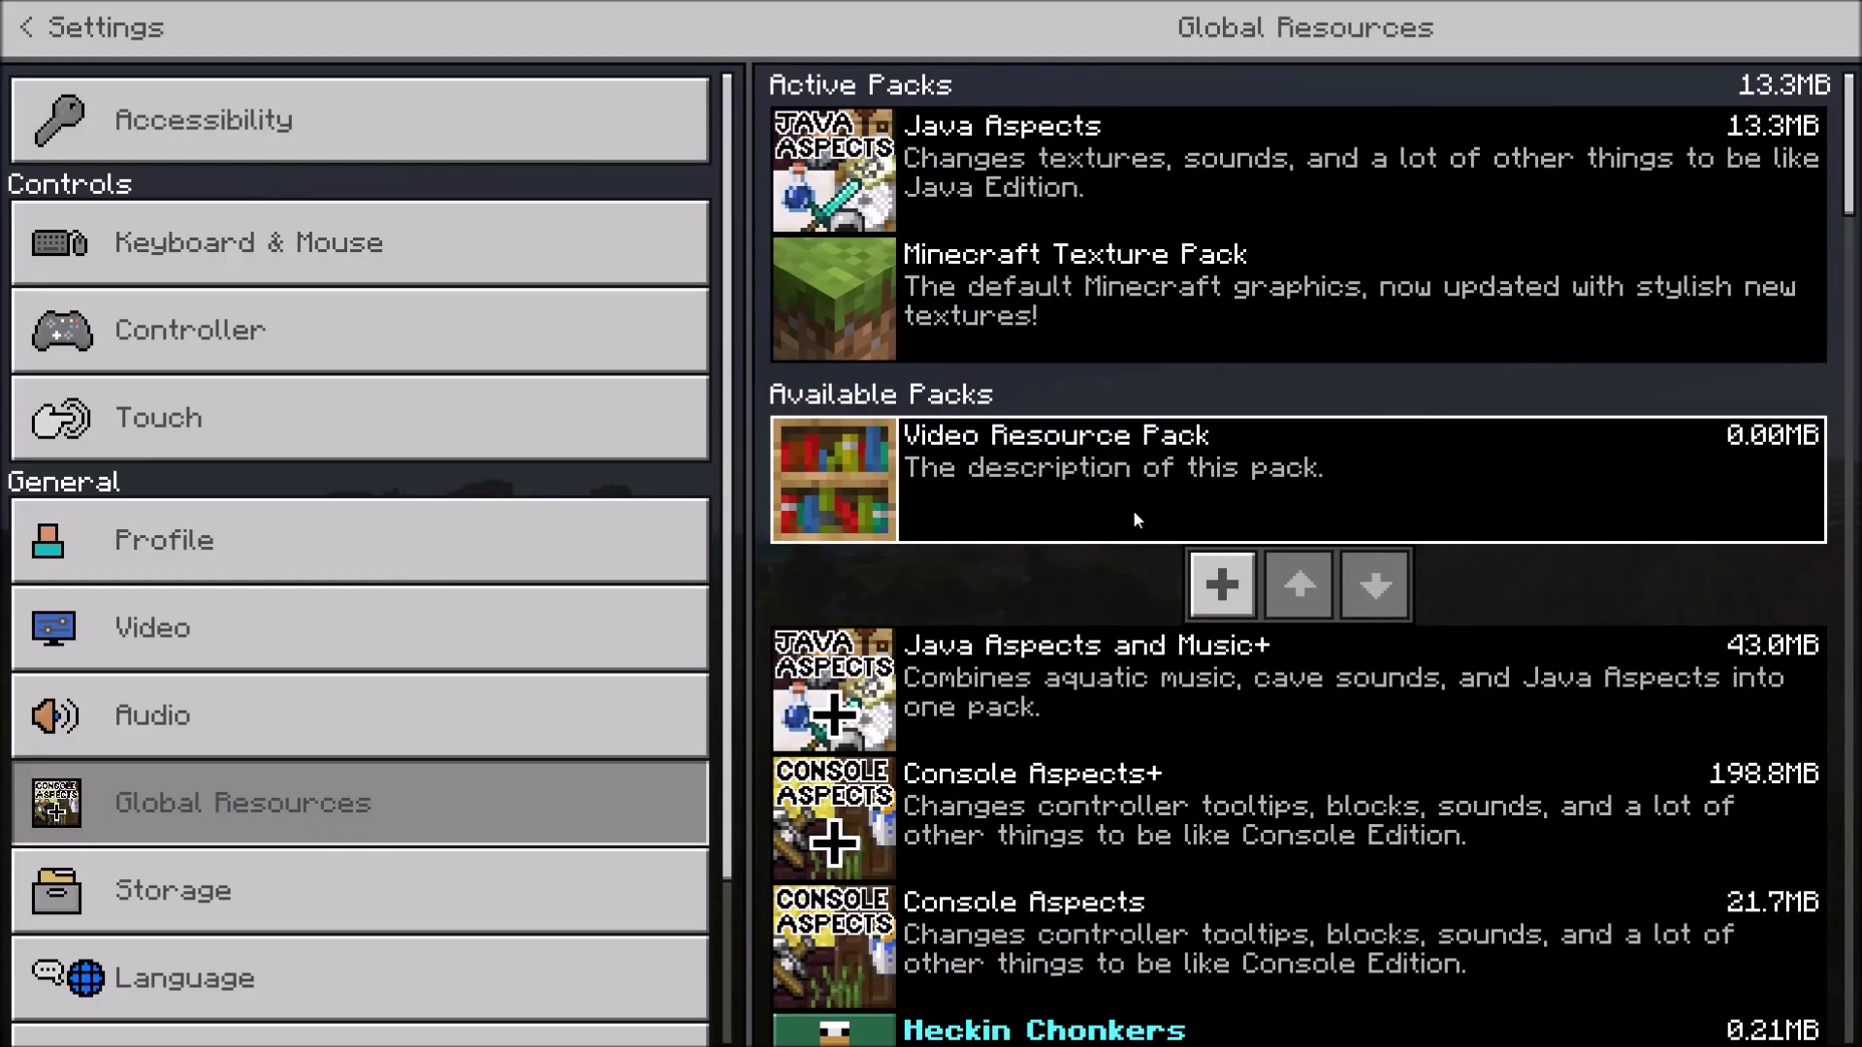
click(1244, 605)
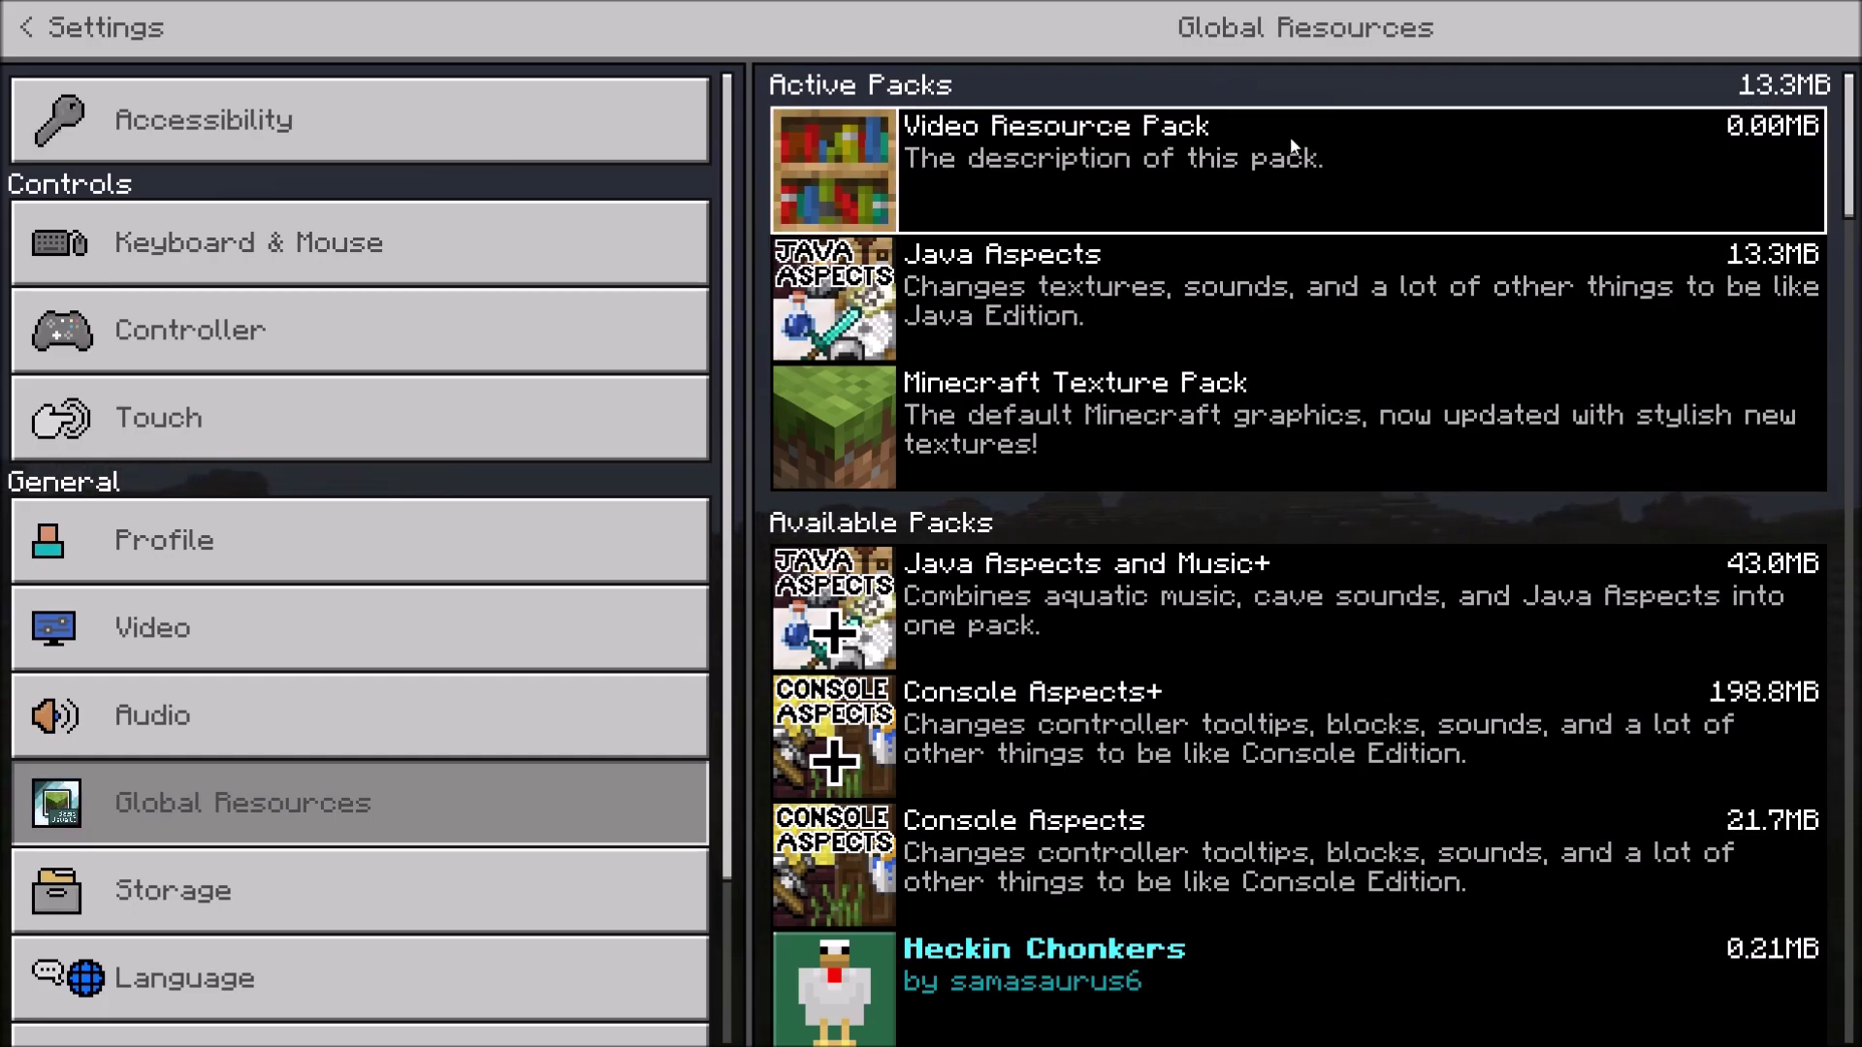
click(11, 44)
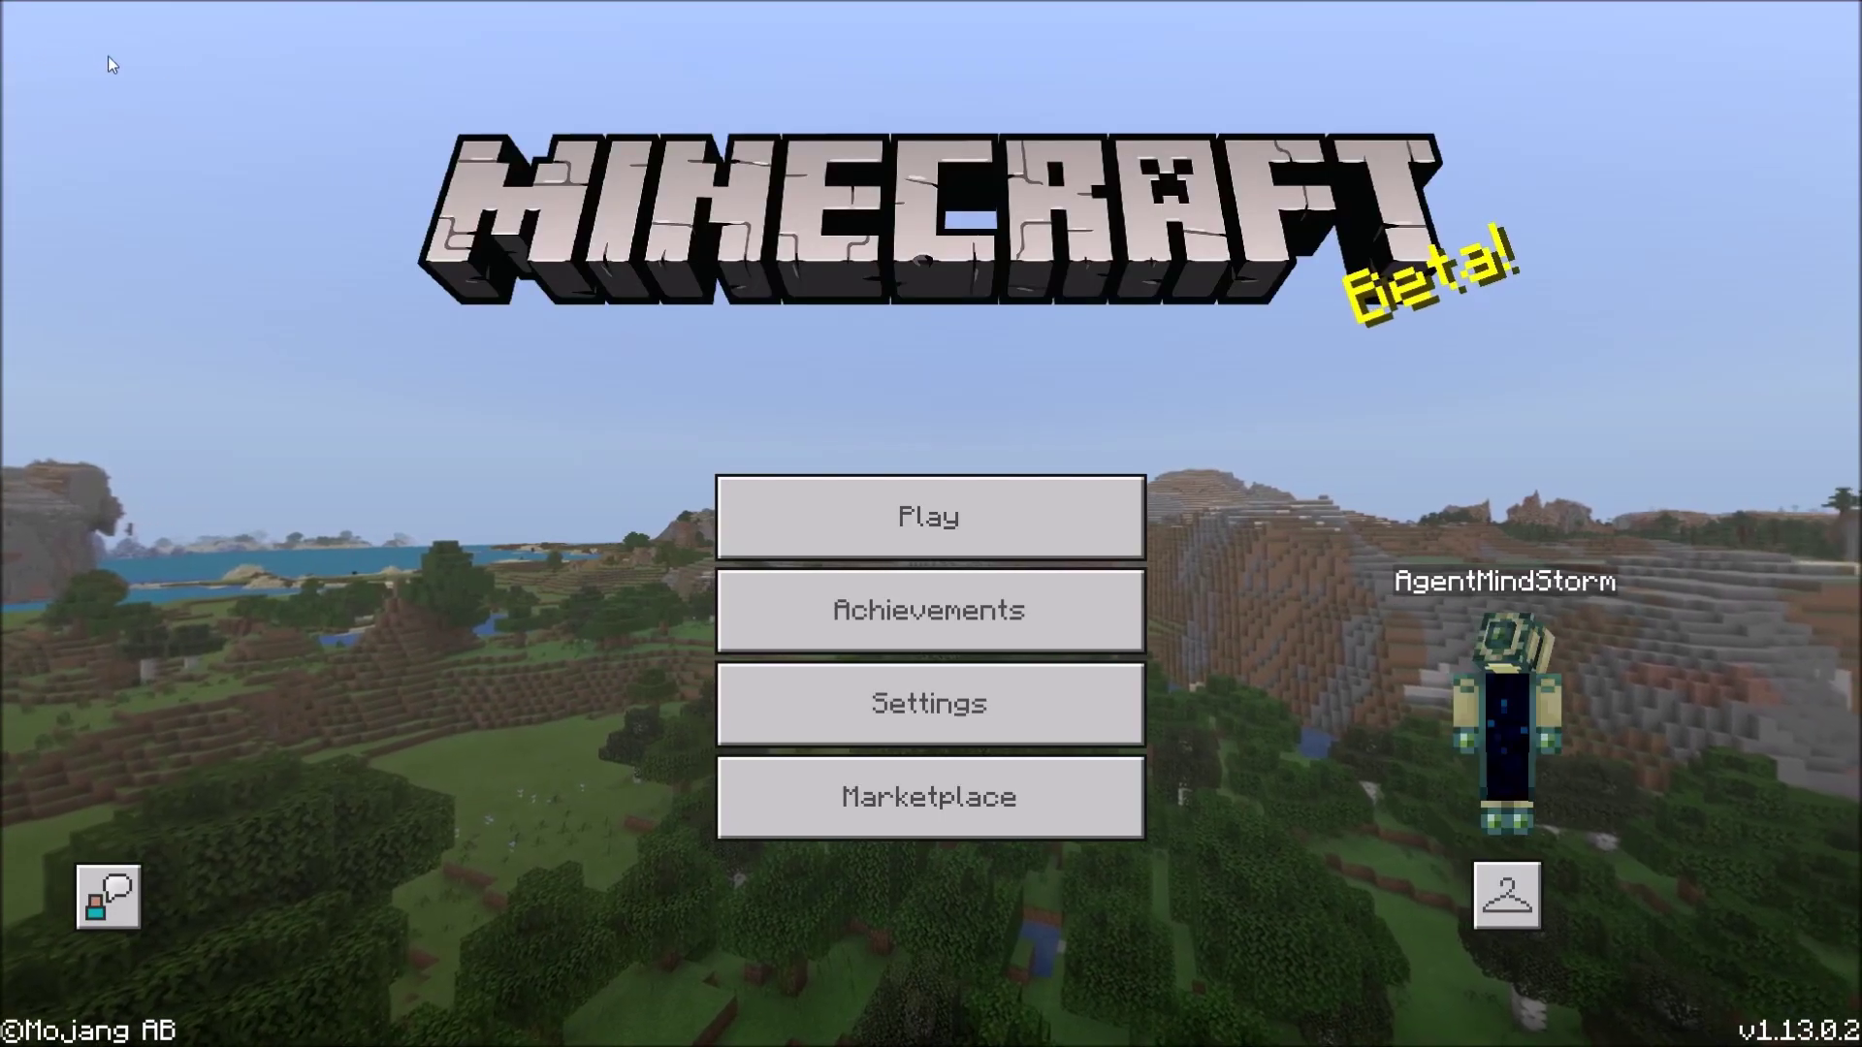